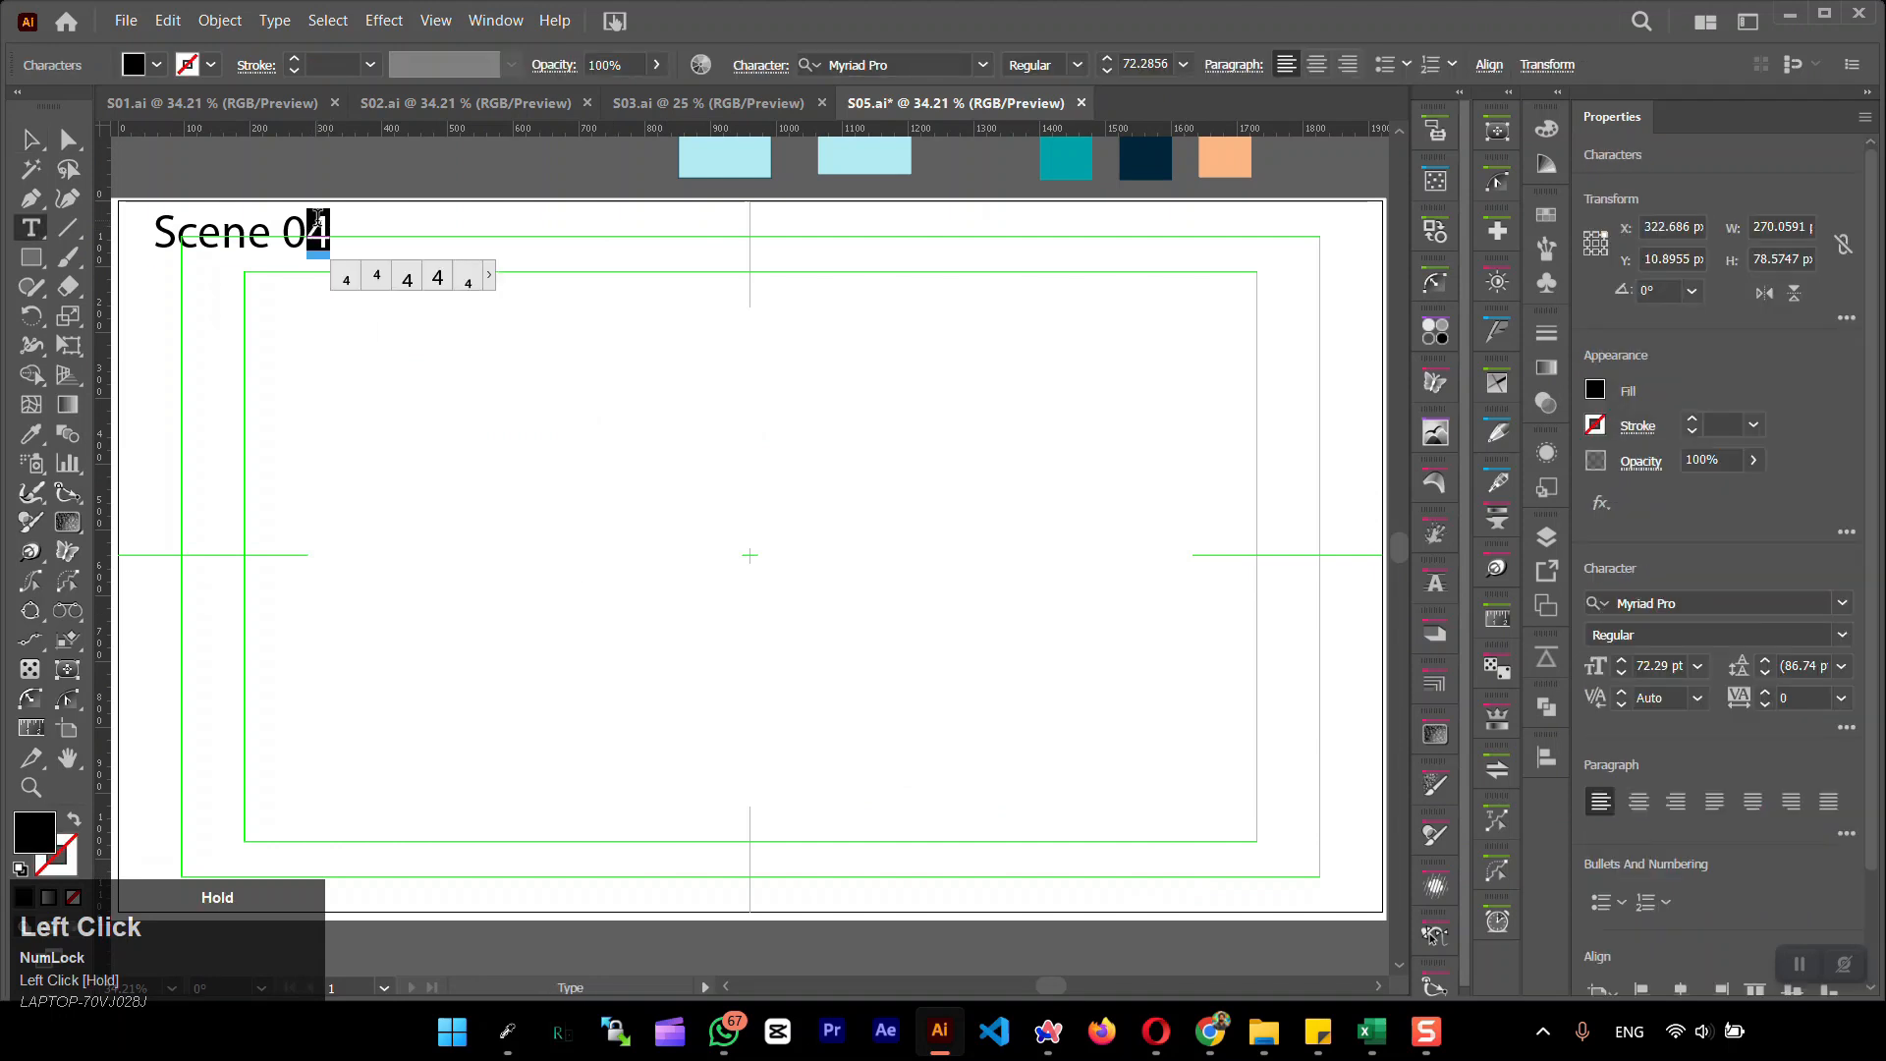
Change the scene label to read Scene 05 and save the document
text(5)
click(35, 140)
click(666, 483)
key(ctrl+s)
click(504, 365)
Draw a tall rectangle about 363 × 624 px and centre it on the artboard
click(30, 257)
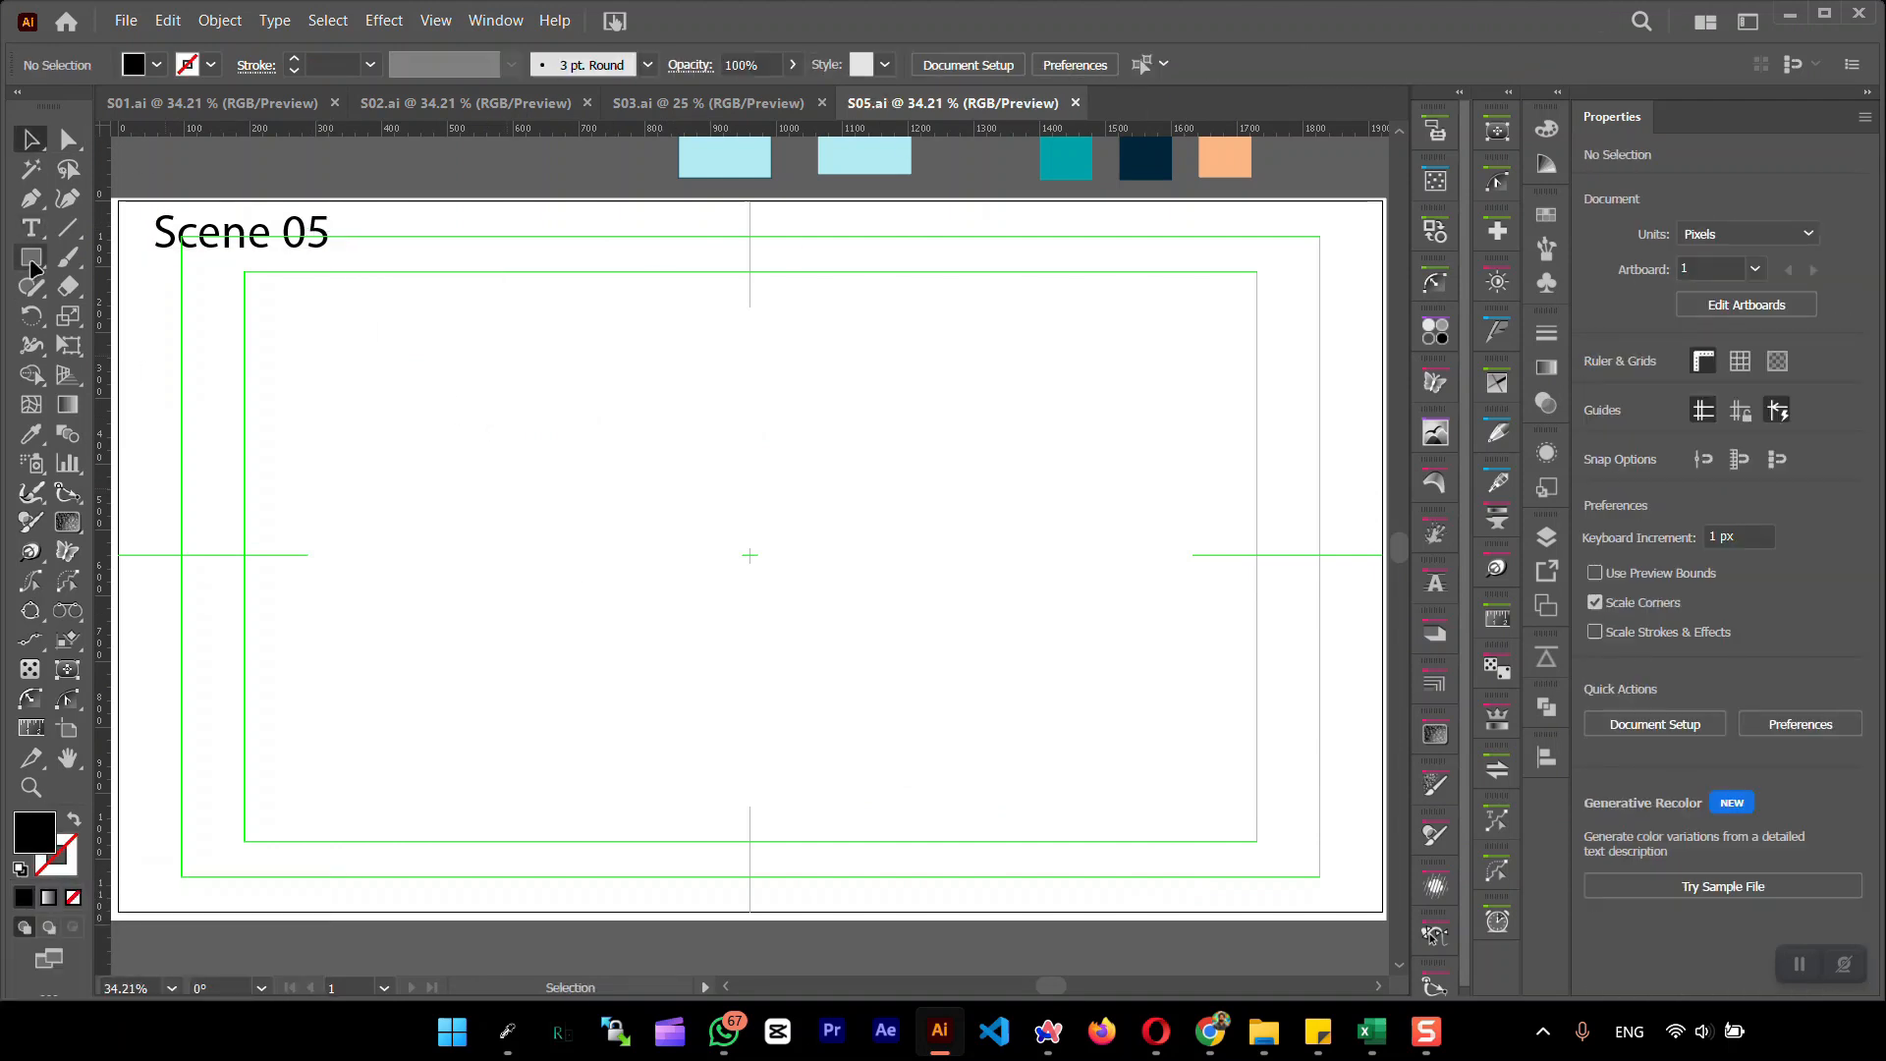
drag(660, 388, 900, 798)
click(1679, 618)
click(1793, 608)
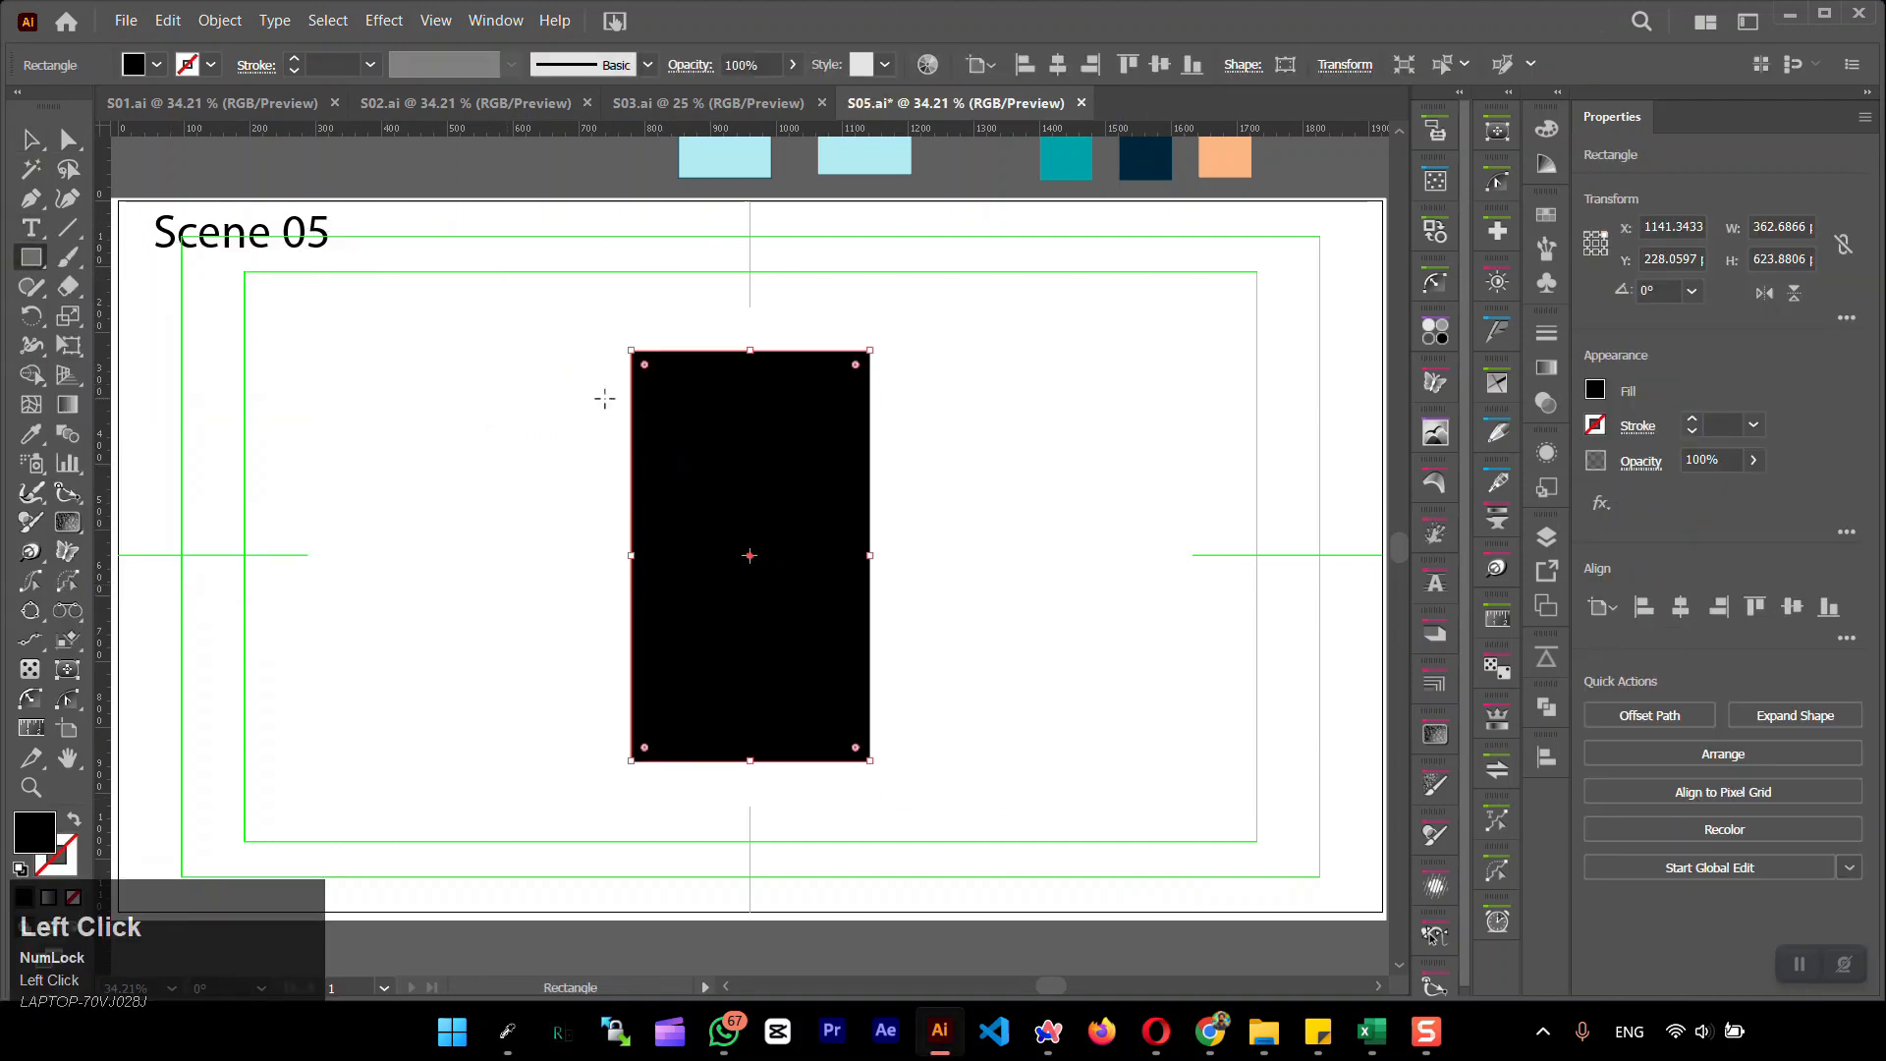
Fill the rectangle with the light blue 99e7fa swatch and give it a dark teal outline
click(1546, 215)
click(1247, 618)
click(1474, 963)
mouse_move(1023, 458)
mouse_down()
mouse_move(1249, 408)
mouse_move(1295, 346)
mouse_up()
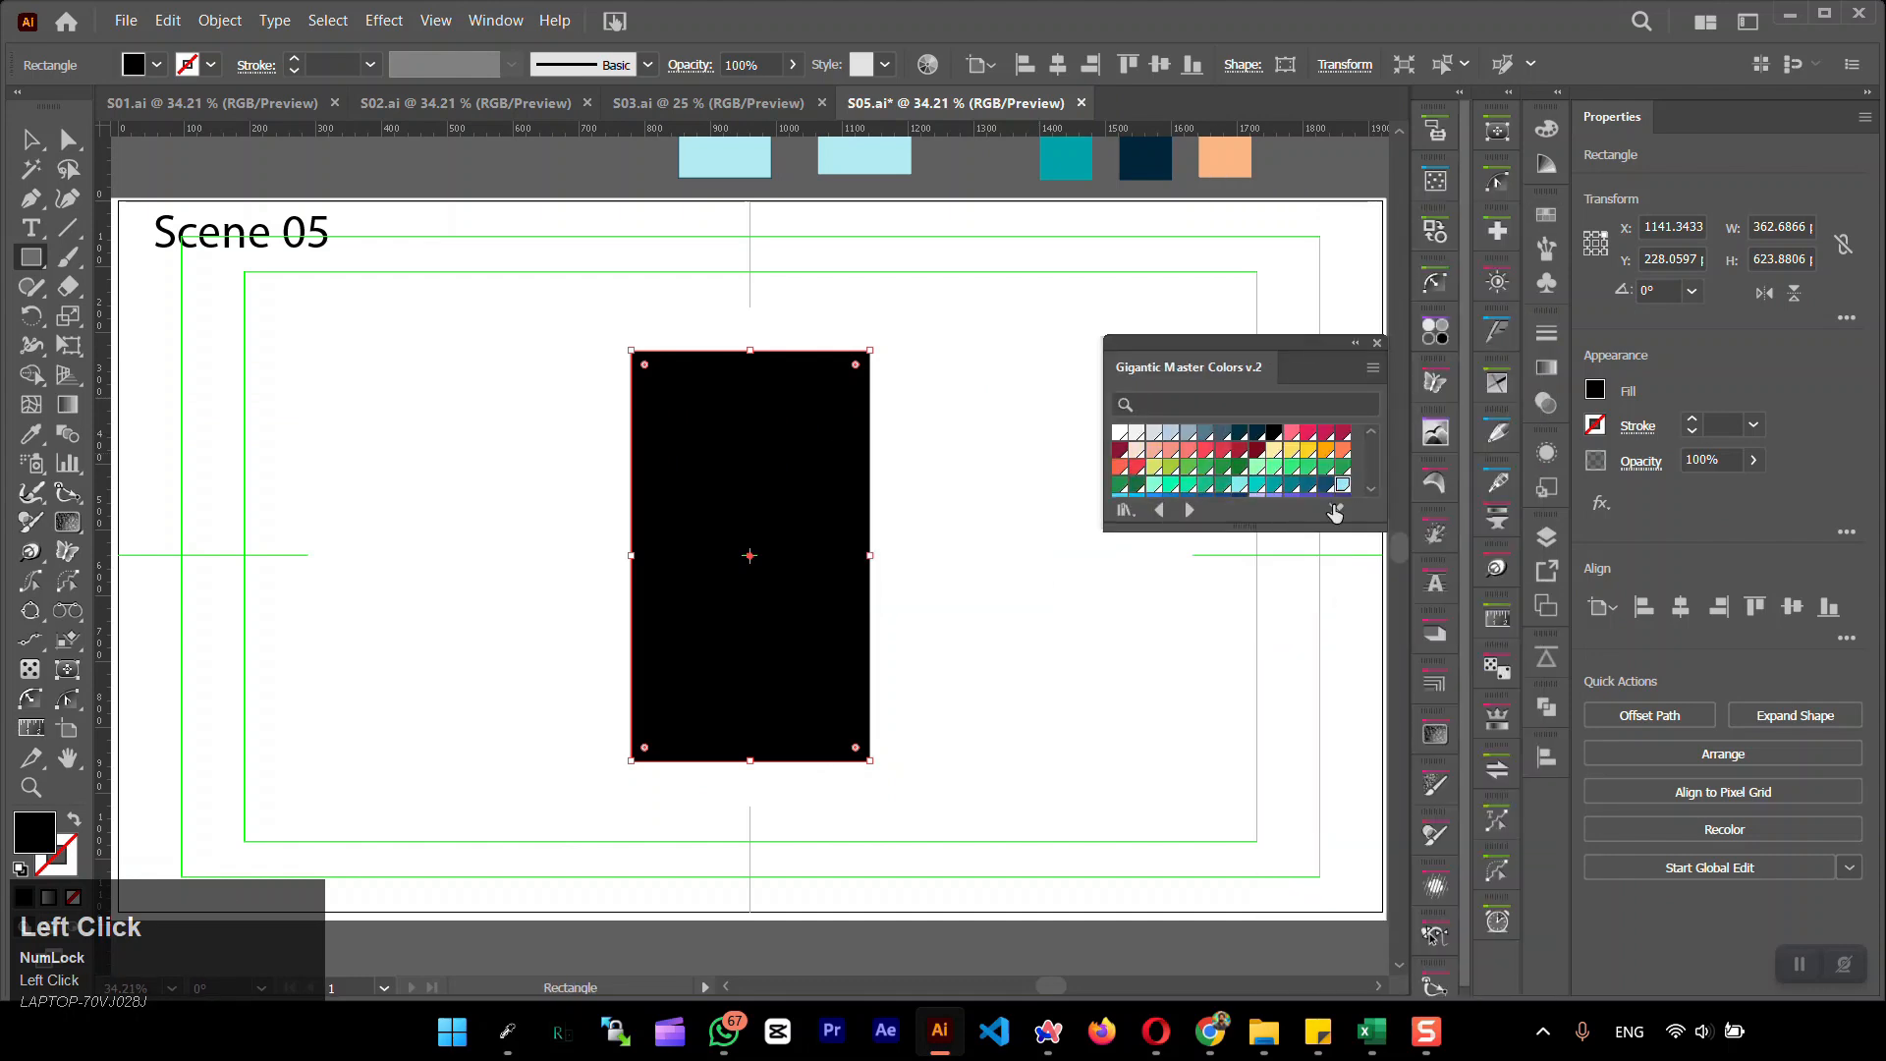
click(1343, 485)
click(32, 139)
click(491, 492)
click(854, 529)
click(61, 864)
click(1240, 432)
click(32, 830)
click(462, 628)
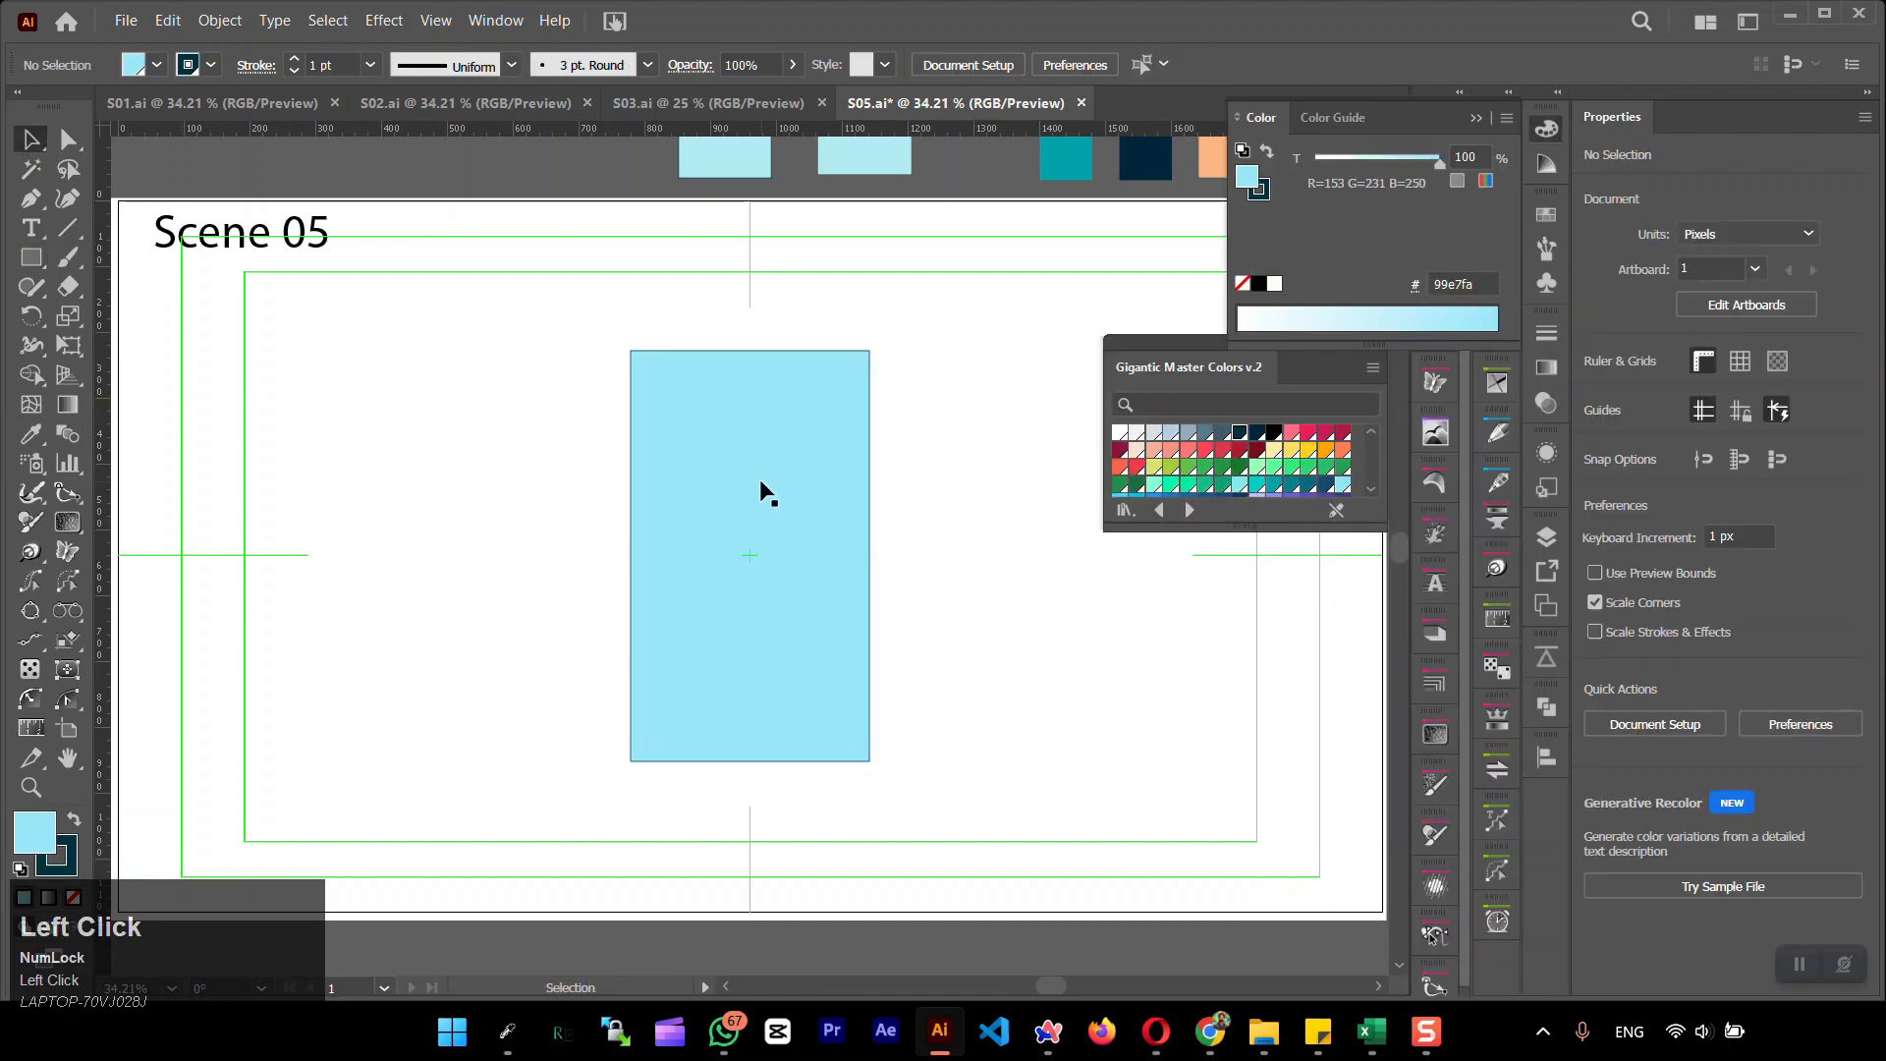
Taper the rectangle into a symmetrical trapezoid by moving both top corners 70 px inward
click(762, 489)
click(68, 139)
drag(591, 311, 694, 393)
key(shift+Right)
key(shift+Right)
key(shift+Right)
key(shift+Right)
key(shift+Right)
key(shift+Right)
key(shift+Right)
click(869, 351)
key(shift+Left)
key(shift+Left)
key(shift+Left)
key(shift+Left)
key(shift+Left)
key(shift+Left)
key(shift+Left)
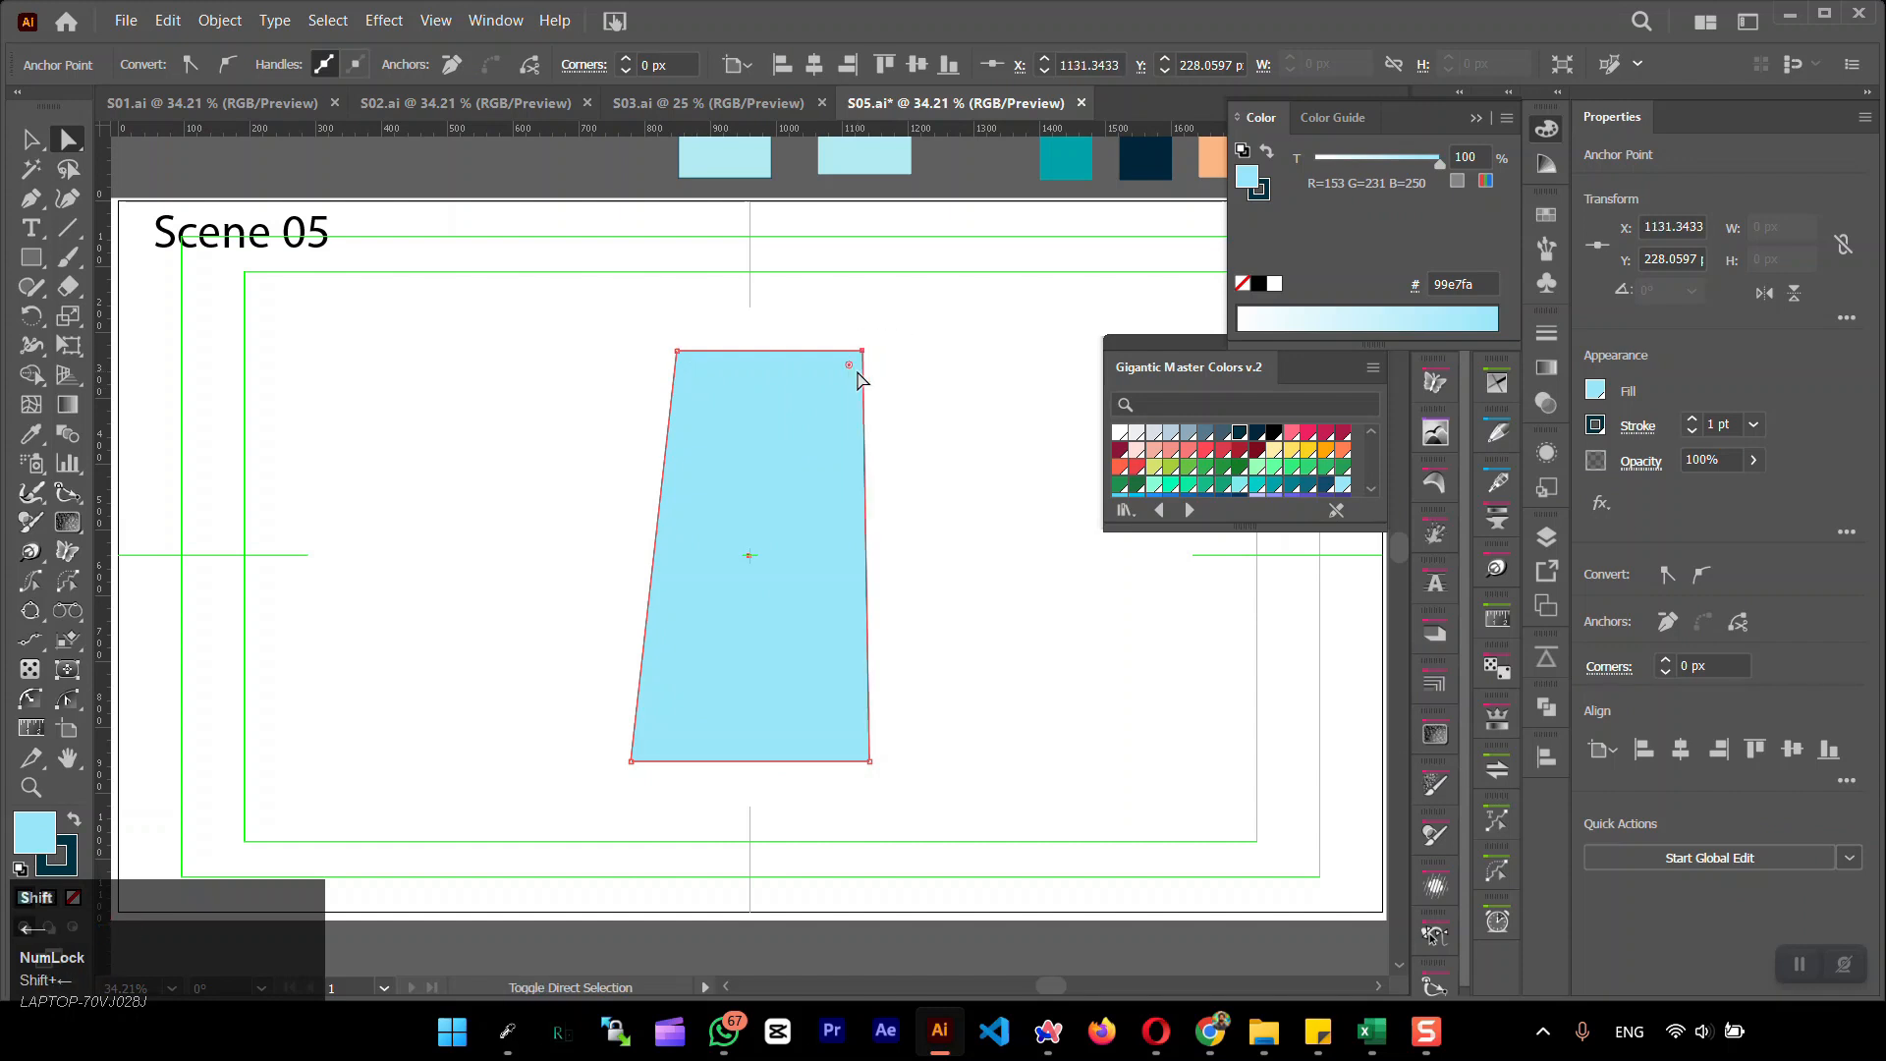
Add a vertical guide at the artboard's centre and move both top corners onto it to form a triangle
drag(525, 388, 528, 389)
click(885, 65)
click(73, 142)
click(823, 351)
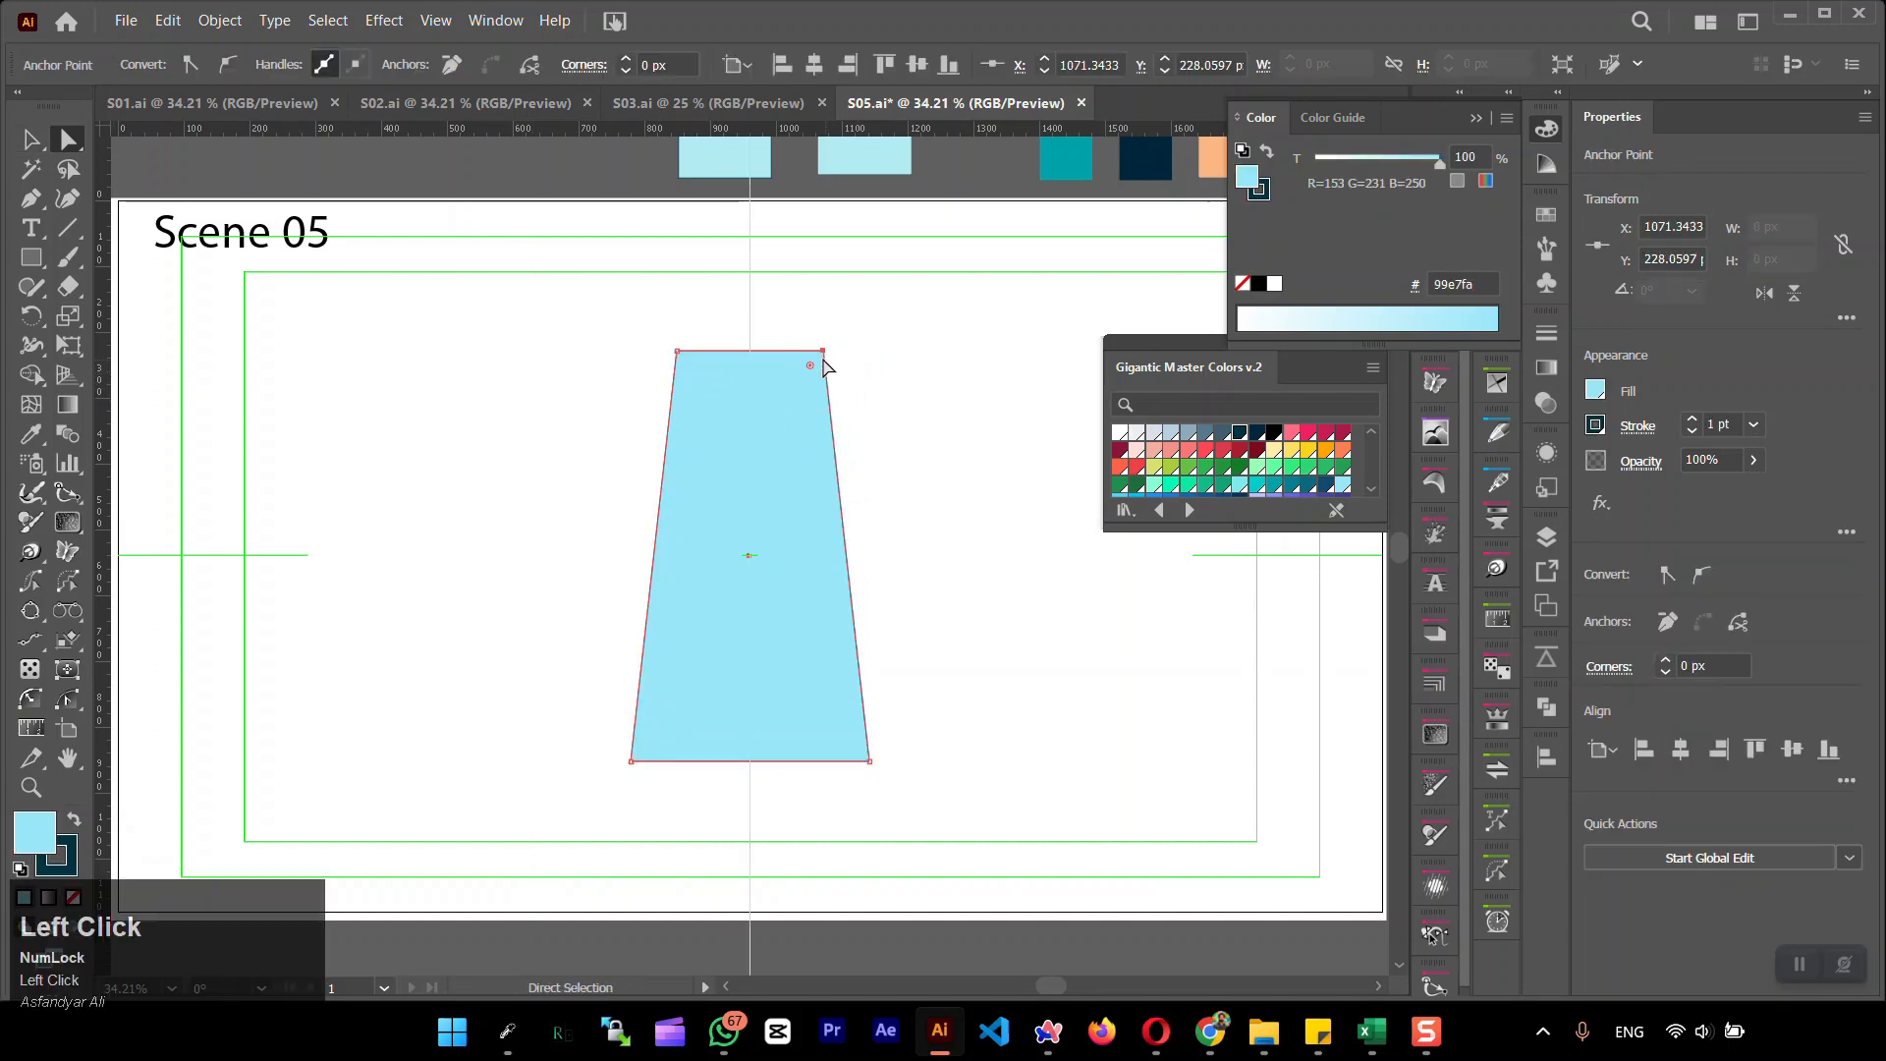
scroll(820, 352, up, 3)
drag(835, 350, 618, 350)
click(408, 351)
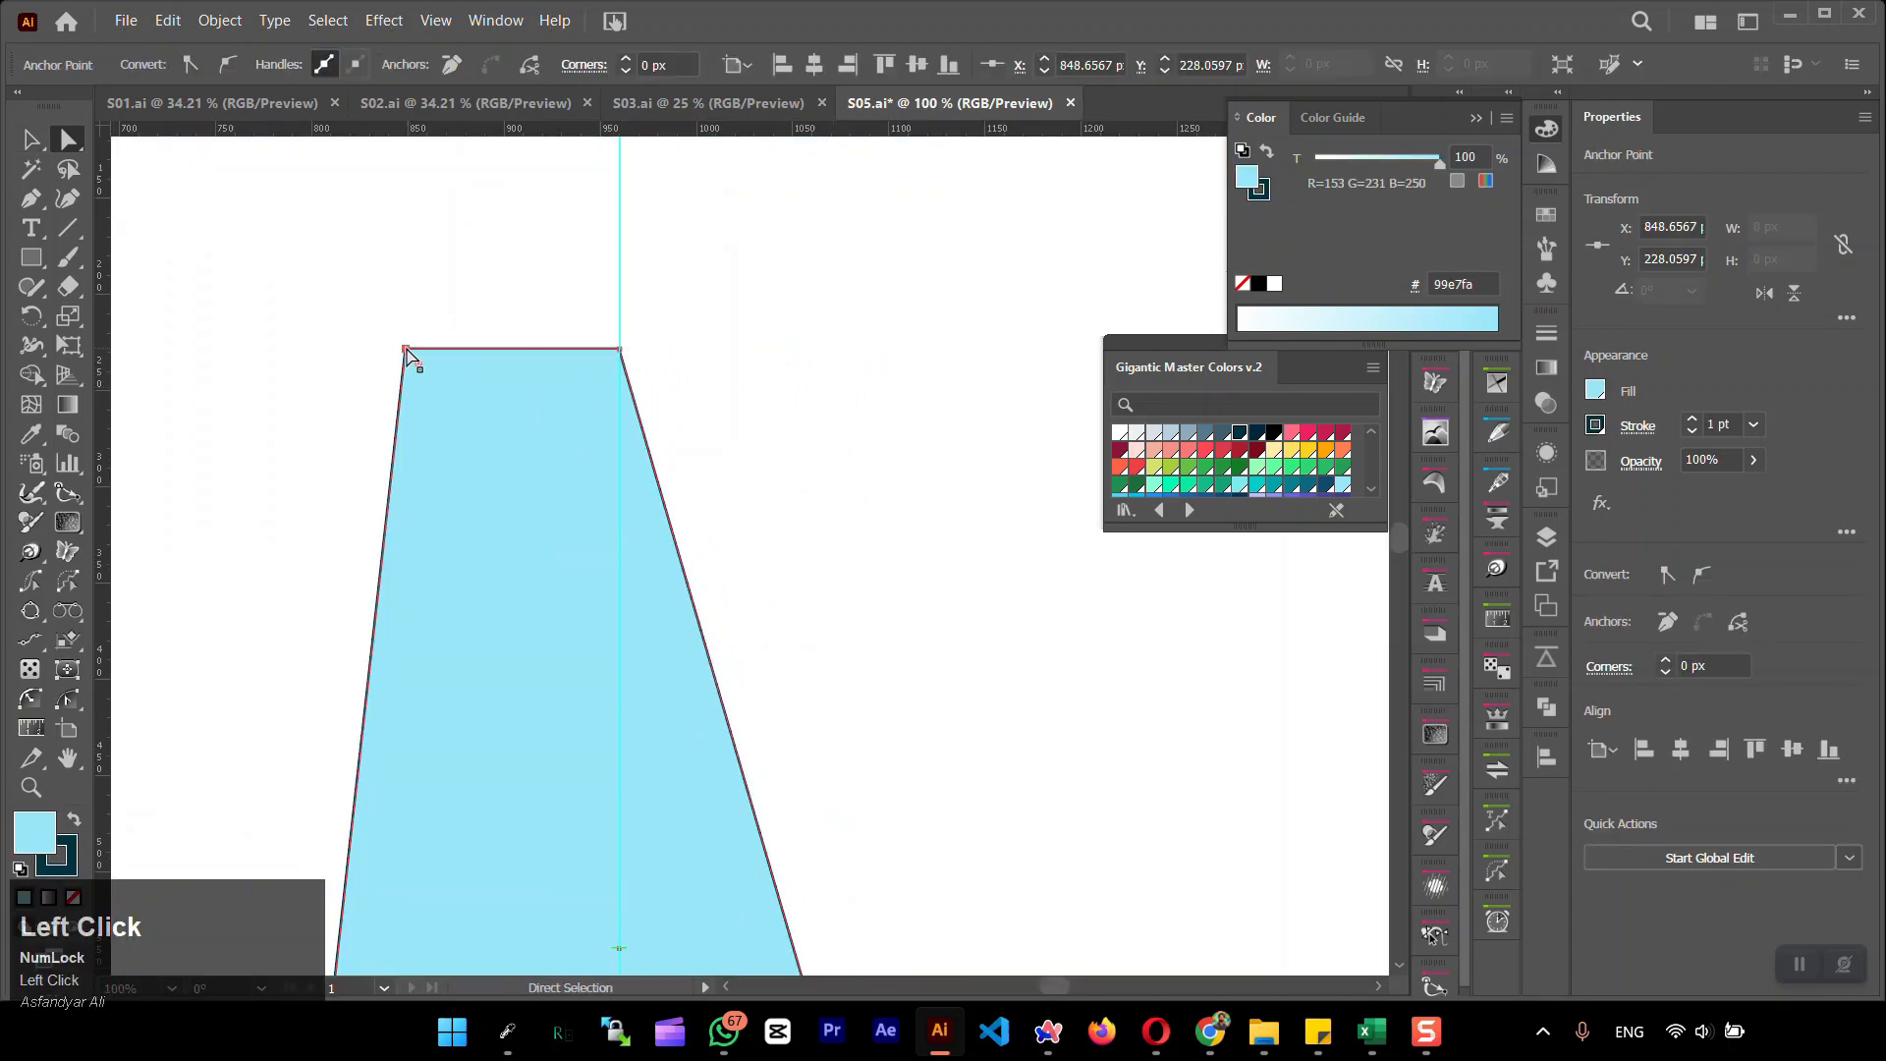
drag(406, 350, 619, 350)
click(443, 280)
Align the triangle's stray apex point exactly with the centre guide to make a sharp tip
click(32, 140)
drag(32, 286, 128, 404)
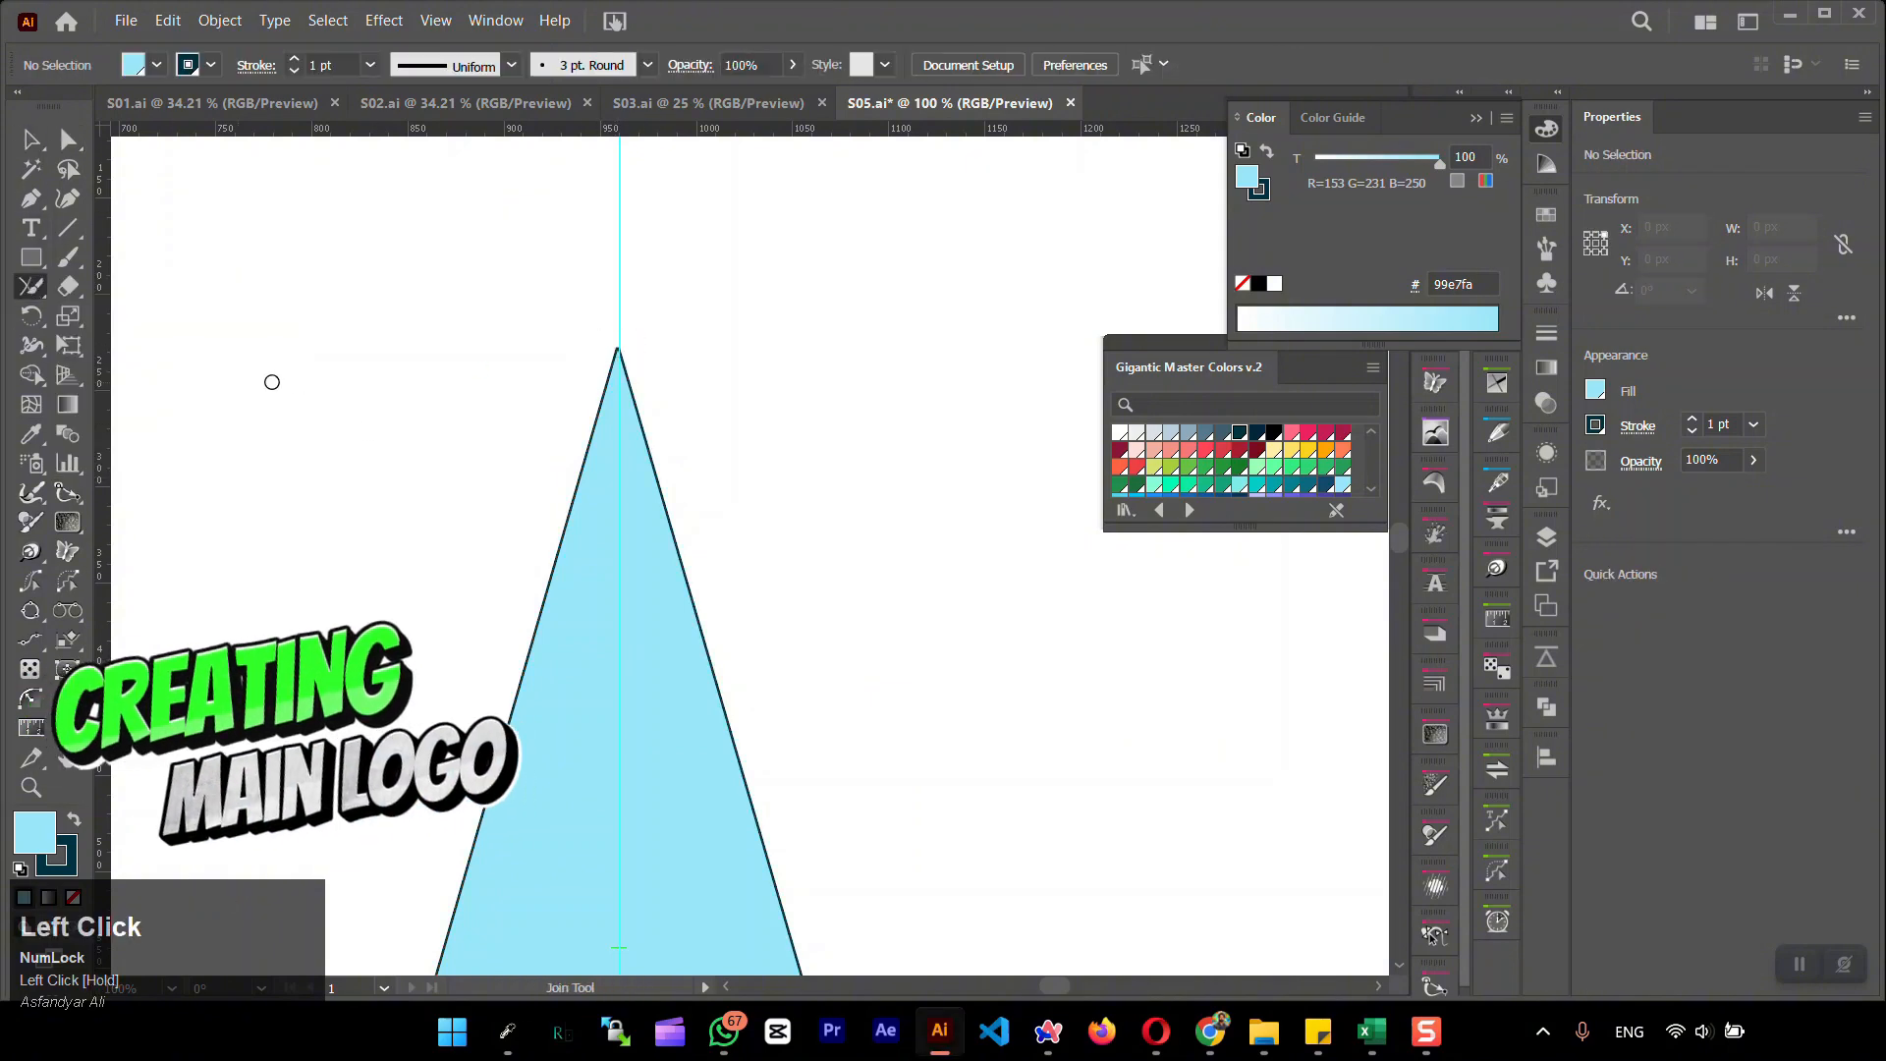
click(31, 141)
scroll(617, 355, up, 8)
click(717, 351)
click(68, 140)
click(644, 310)
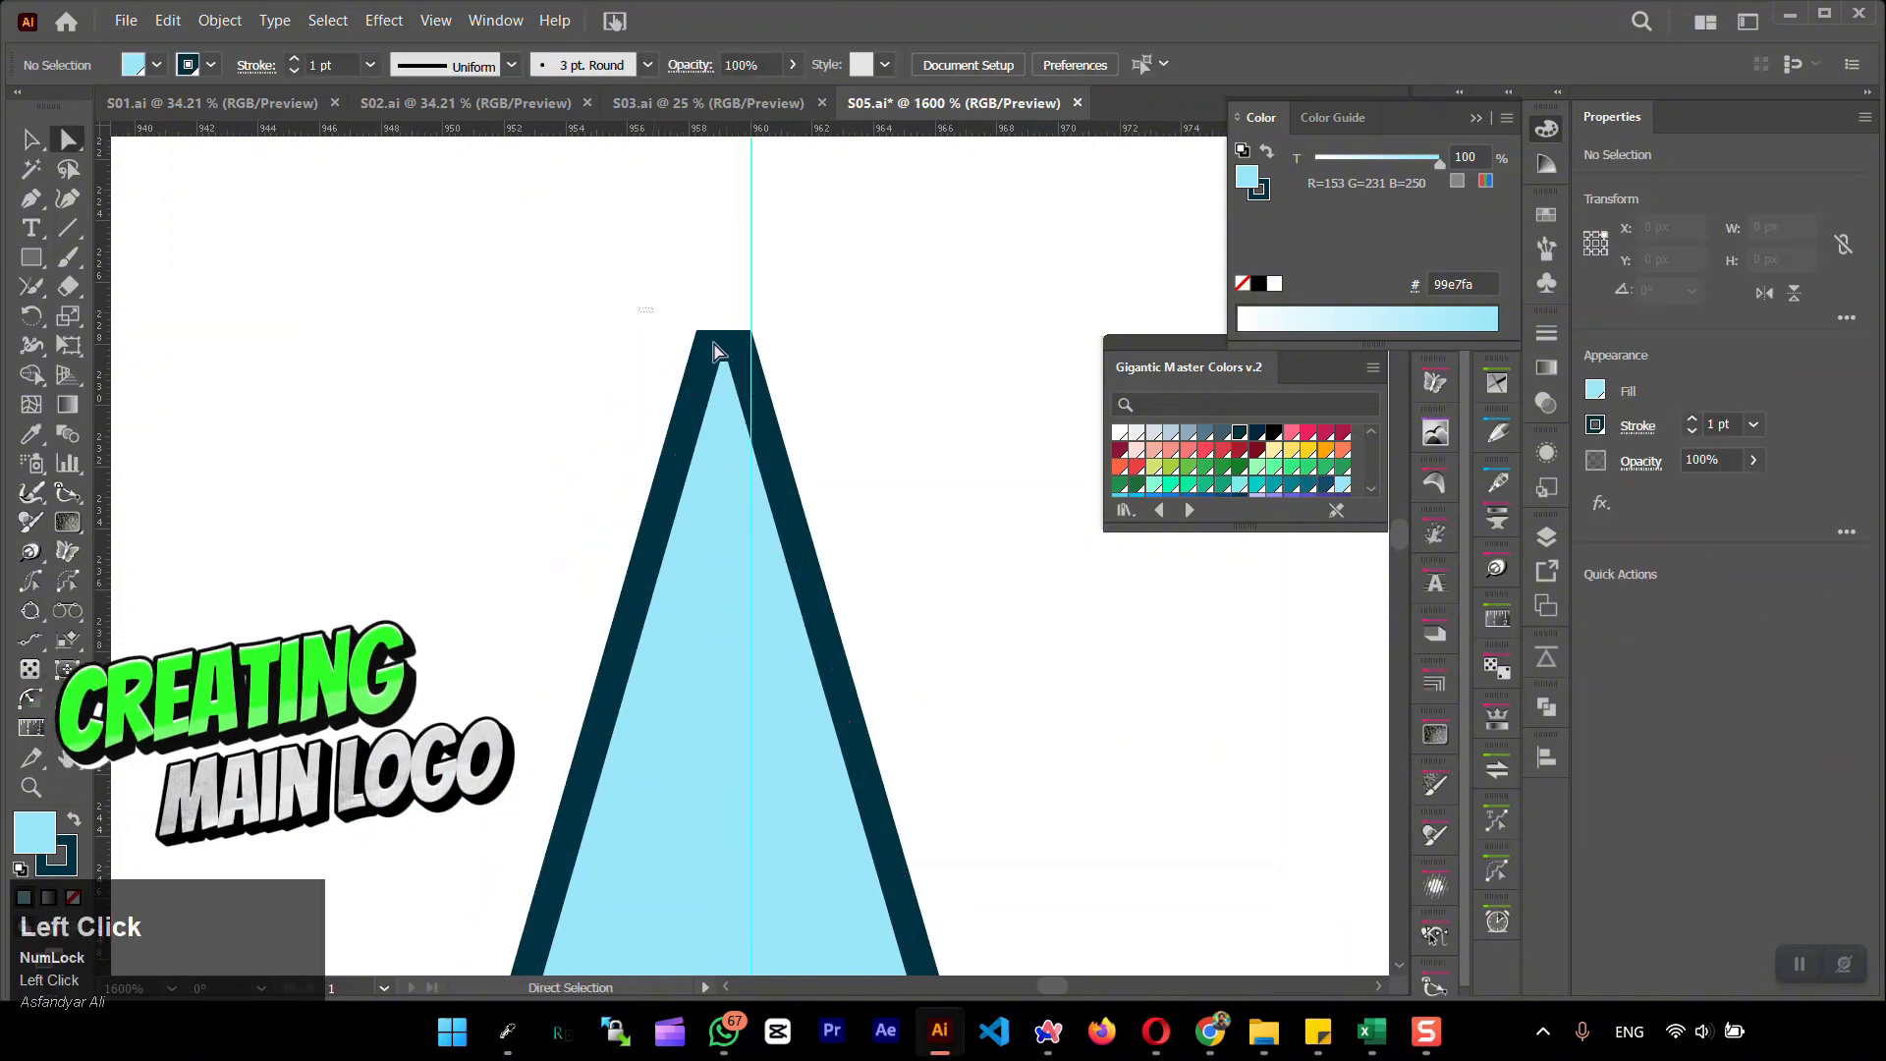
click(714, 346)
drag(709, 346, 740, 345)
click(31, 140)
click(423, 441)
scroll(424, 441, down, 6)
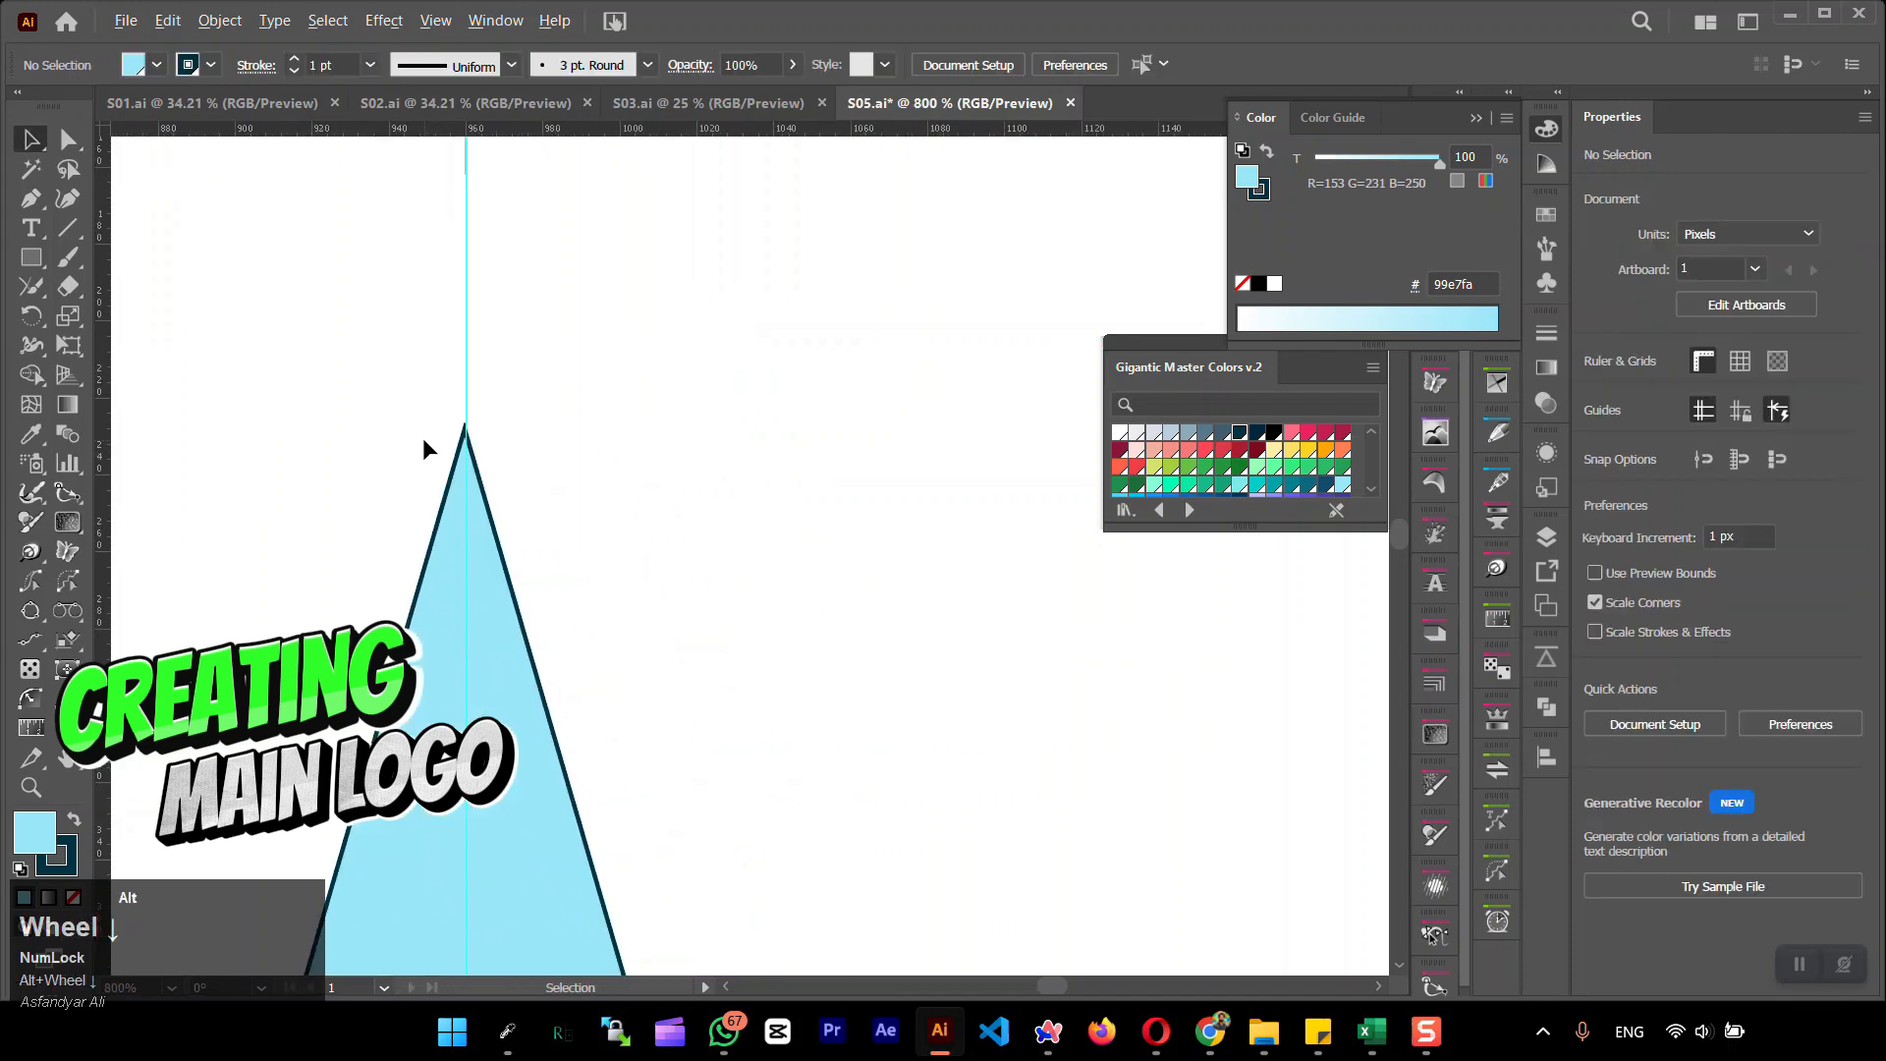
Centre the triangle vertically on the artboard and try the Curvature tool just below its base
click(496, 678)
drag(876, 615, 447, 739)
click(1790, 611)
click(739, 546)
scroll(739, 546, down, 5)
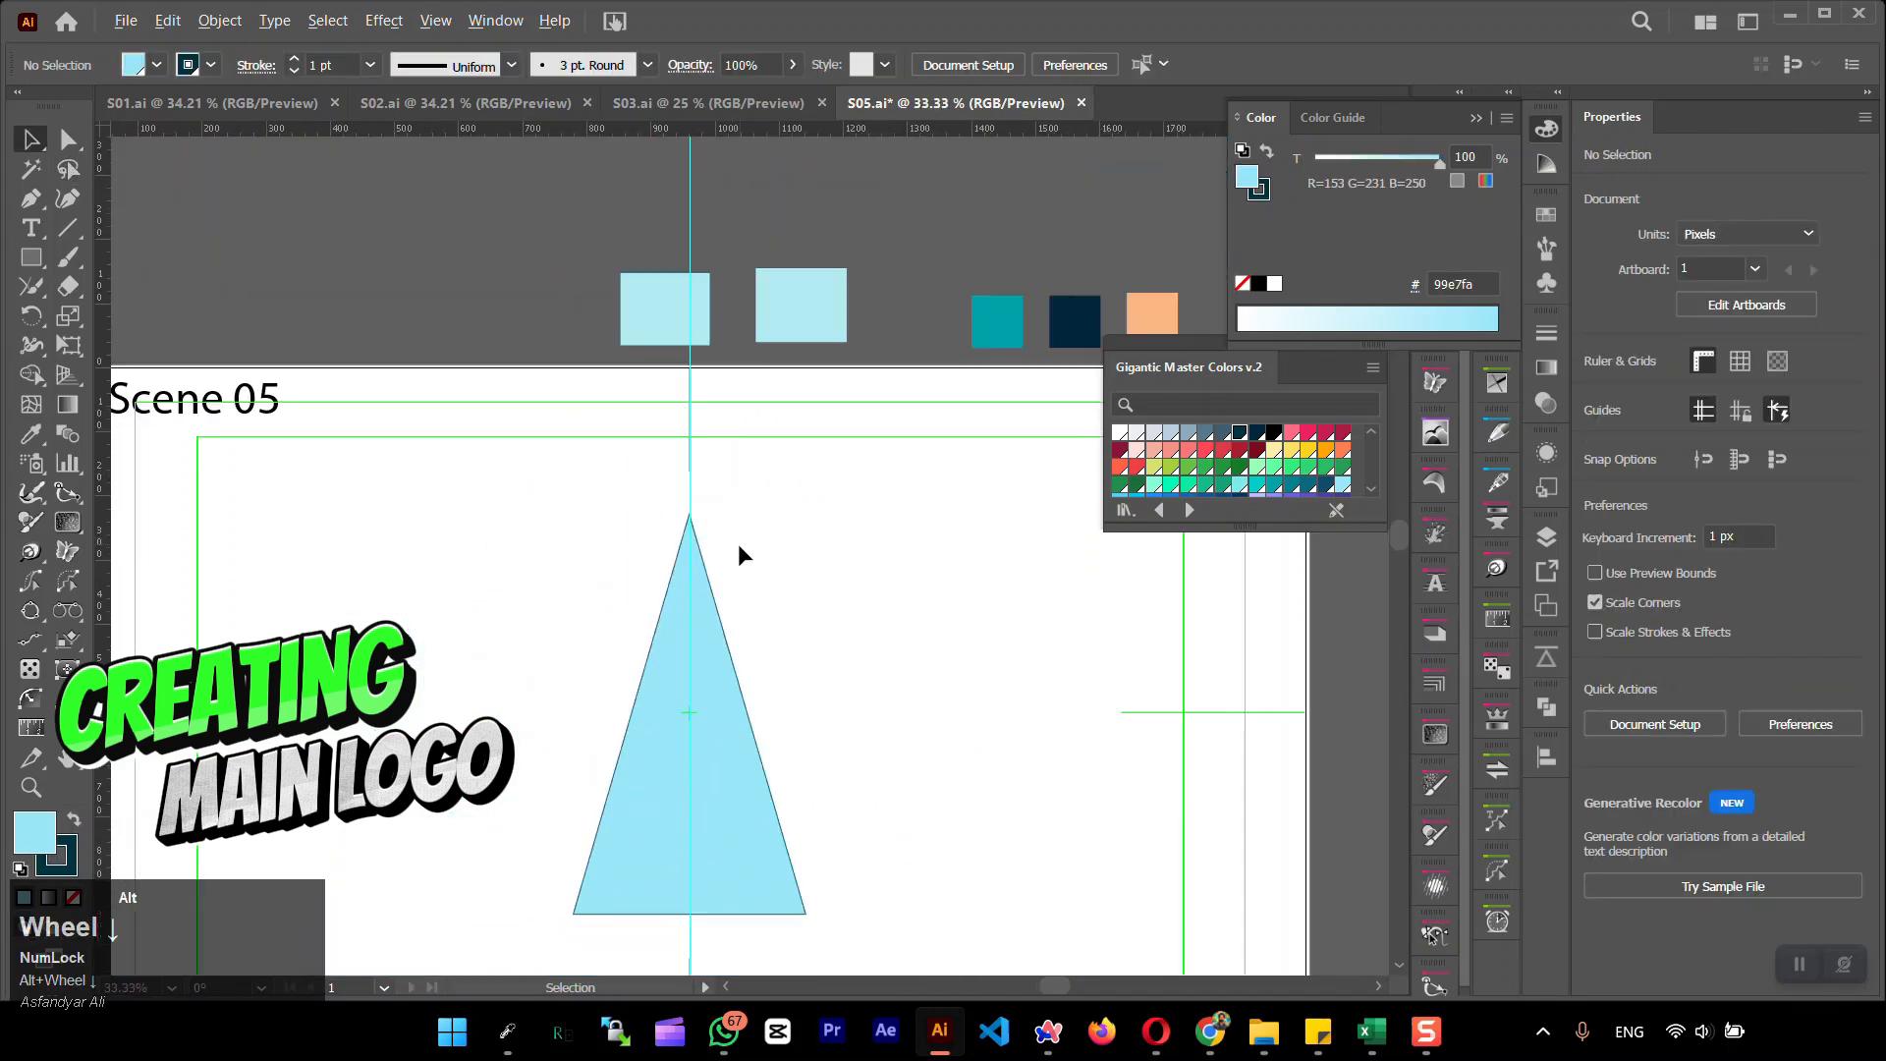
drag(739, 555, 702, 339)
click(68, 197)
click(656, 721)
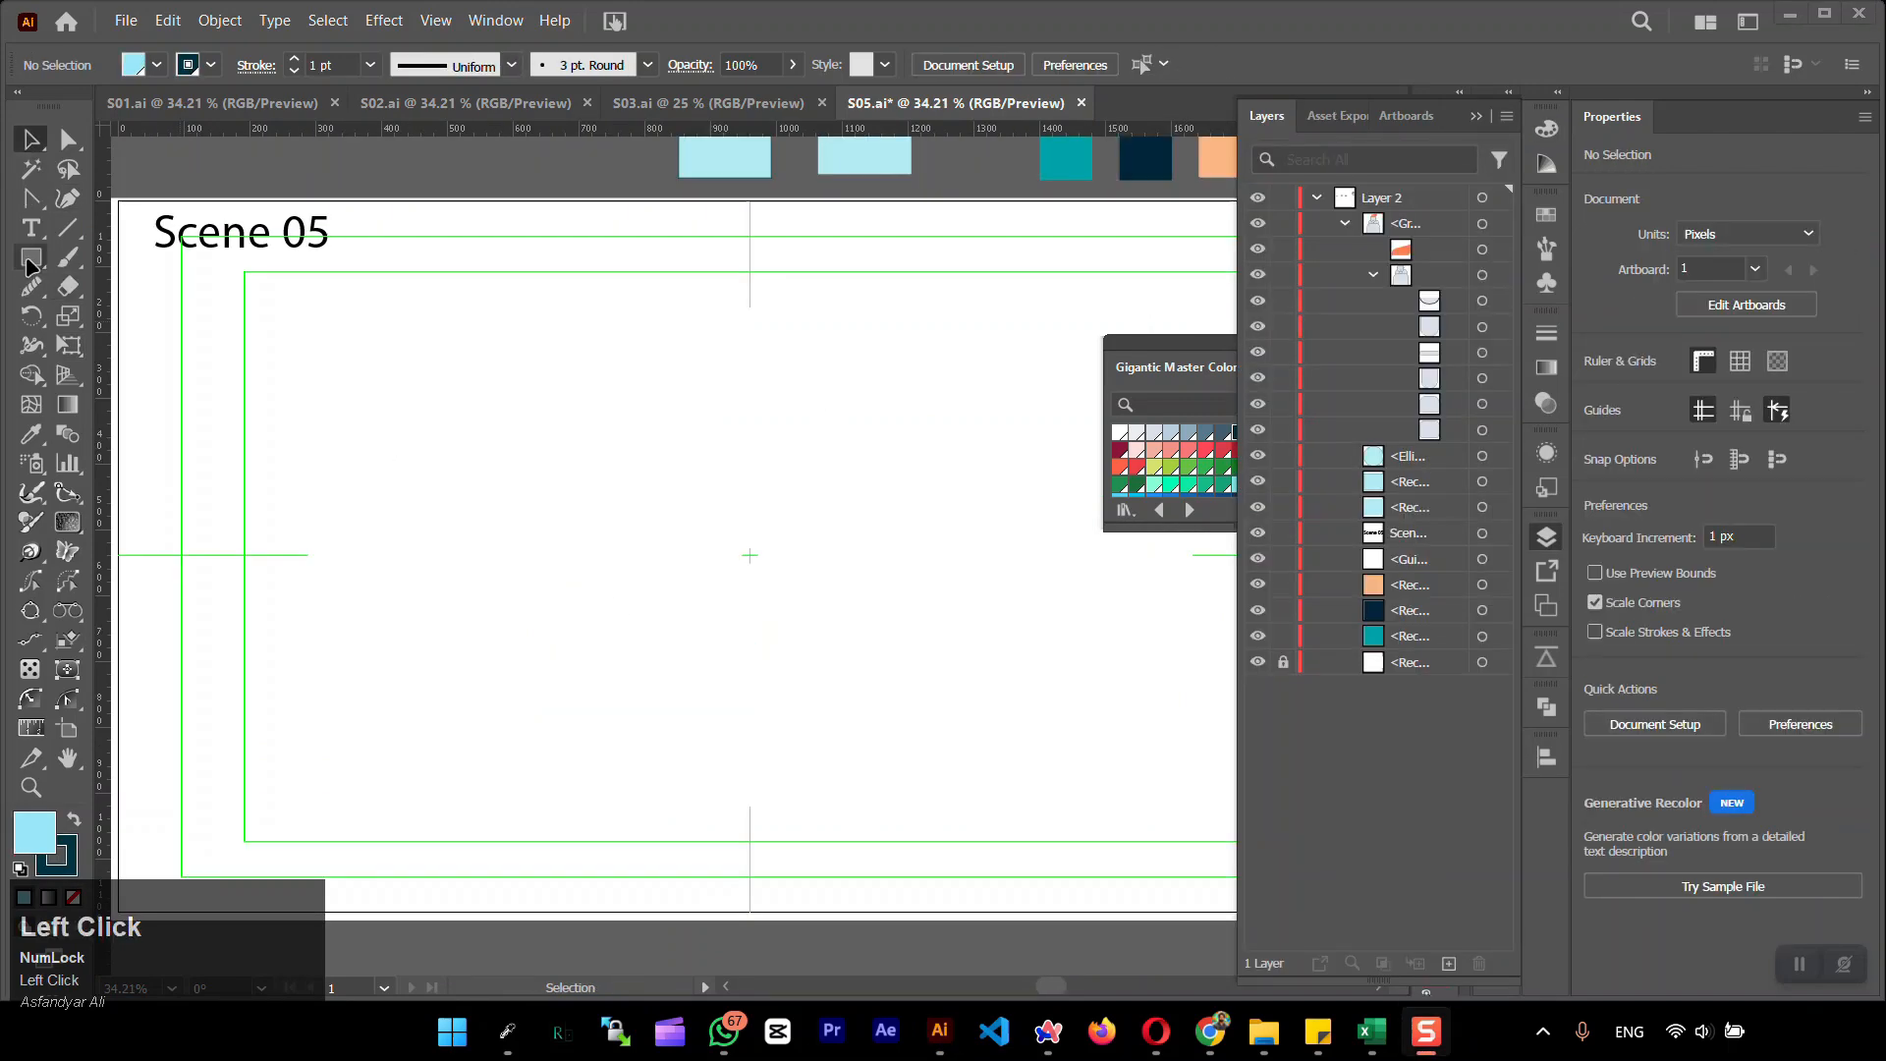
Draw a square centred on the artboard and rotate it 45° into a diamond
shift+drag(558, 413, 893, 688)
click(1646, 606)
click(1792, 606)
click(31, 140)
click(432, 344)
click(732, 491)
shift+drag(934, 391, 996, 558)
click(492, 344)
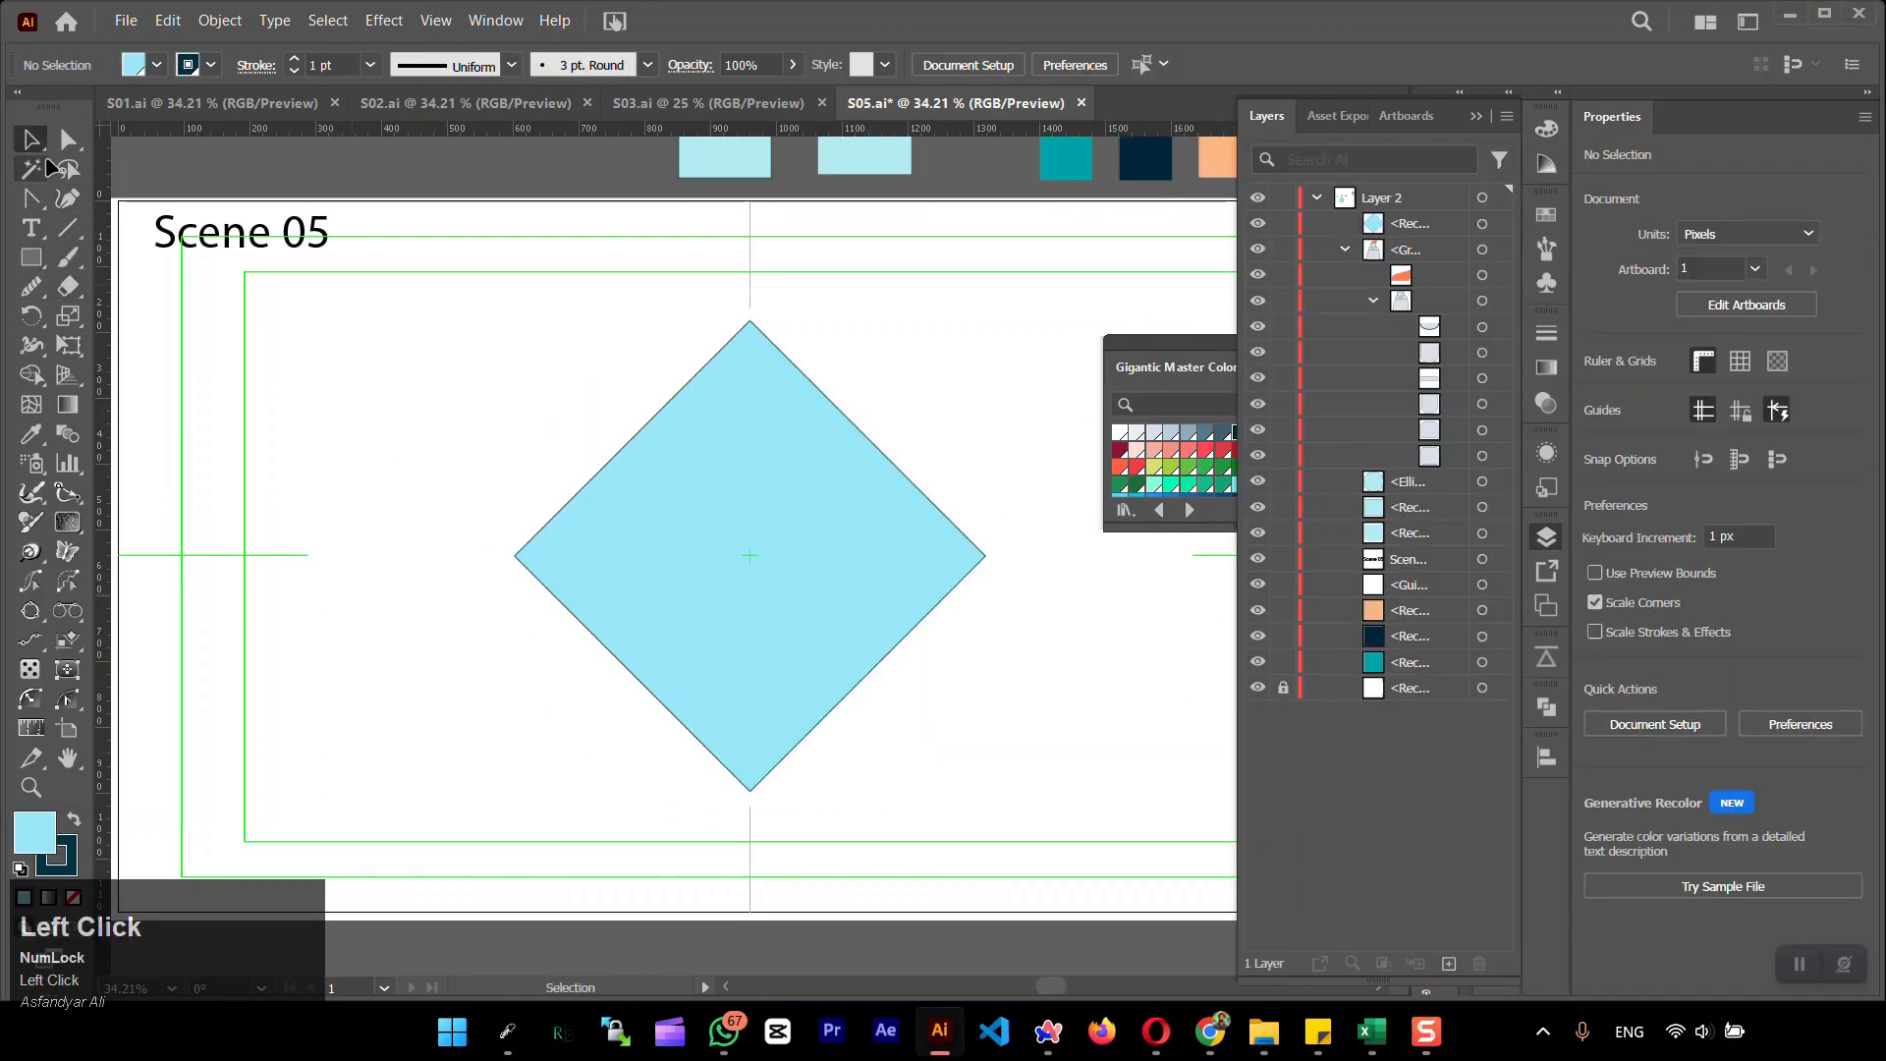
Turn the diamond into an expanded, centred teardrop by fully rounding its two side corners and bottom corner
click(68, 141)
click(514, 556)
shift+click(985, 557)
shift+click(750, 791)
drag(750, 772, 749, 556)
click(32, 141)
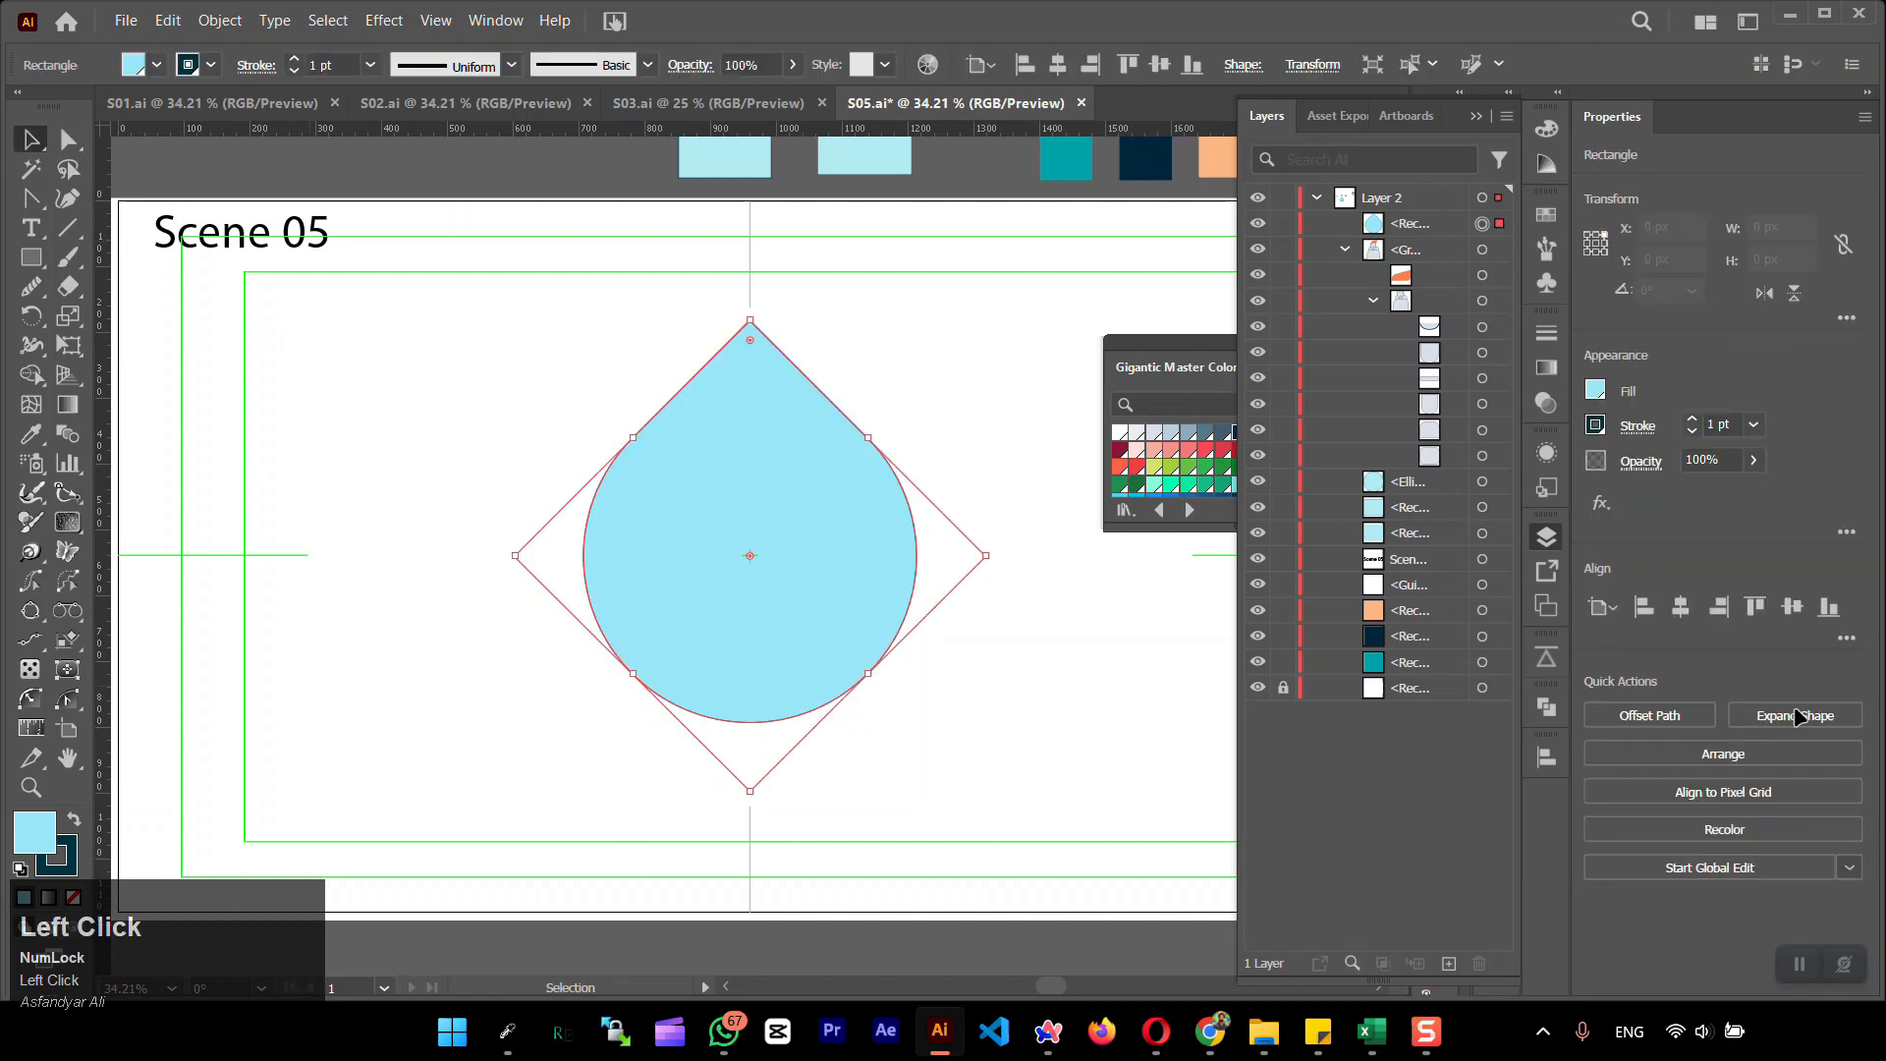
click(1796, 718)
click(1003, 687)
Draw a curved highlight path with the Pen tool beside the drop's lower-left edge
click(31, 197)
click(506, 638)
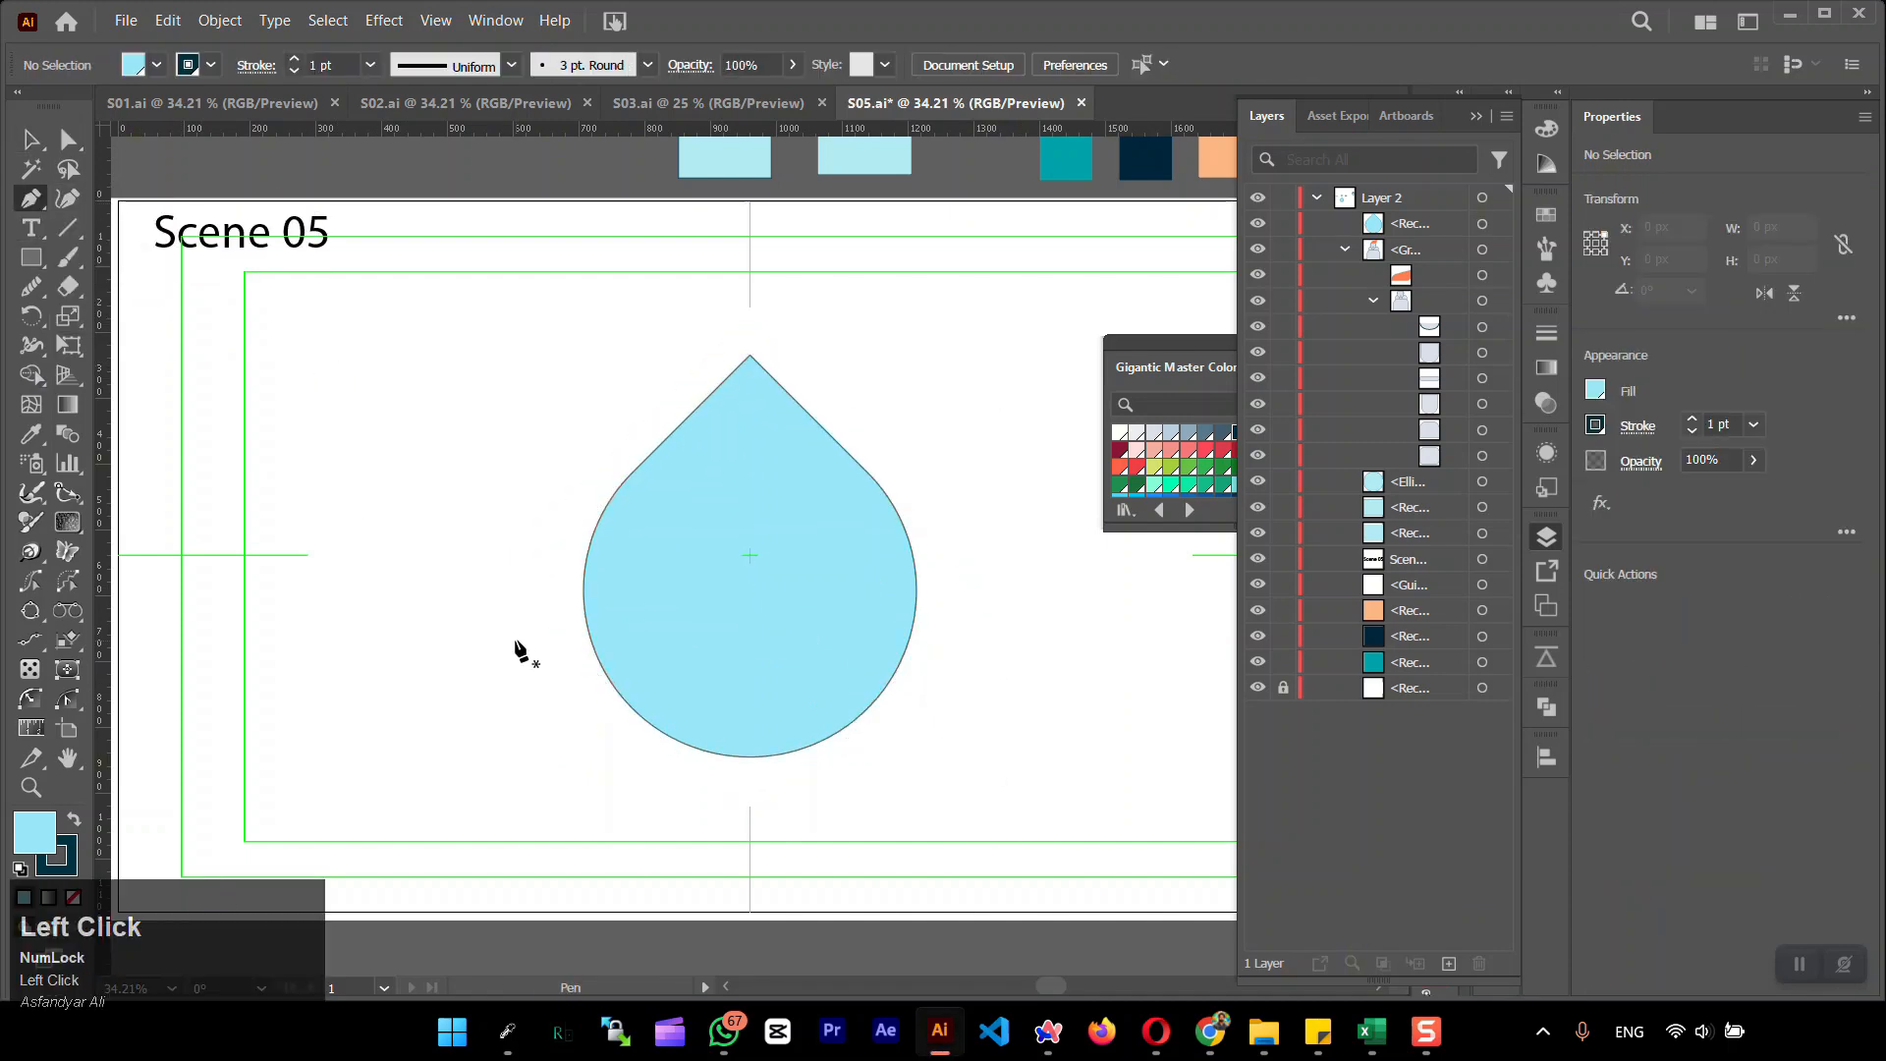
drag(560, 770, 569, 773)
click(607, 769)
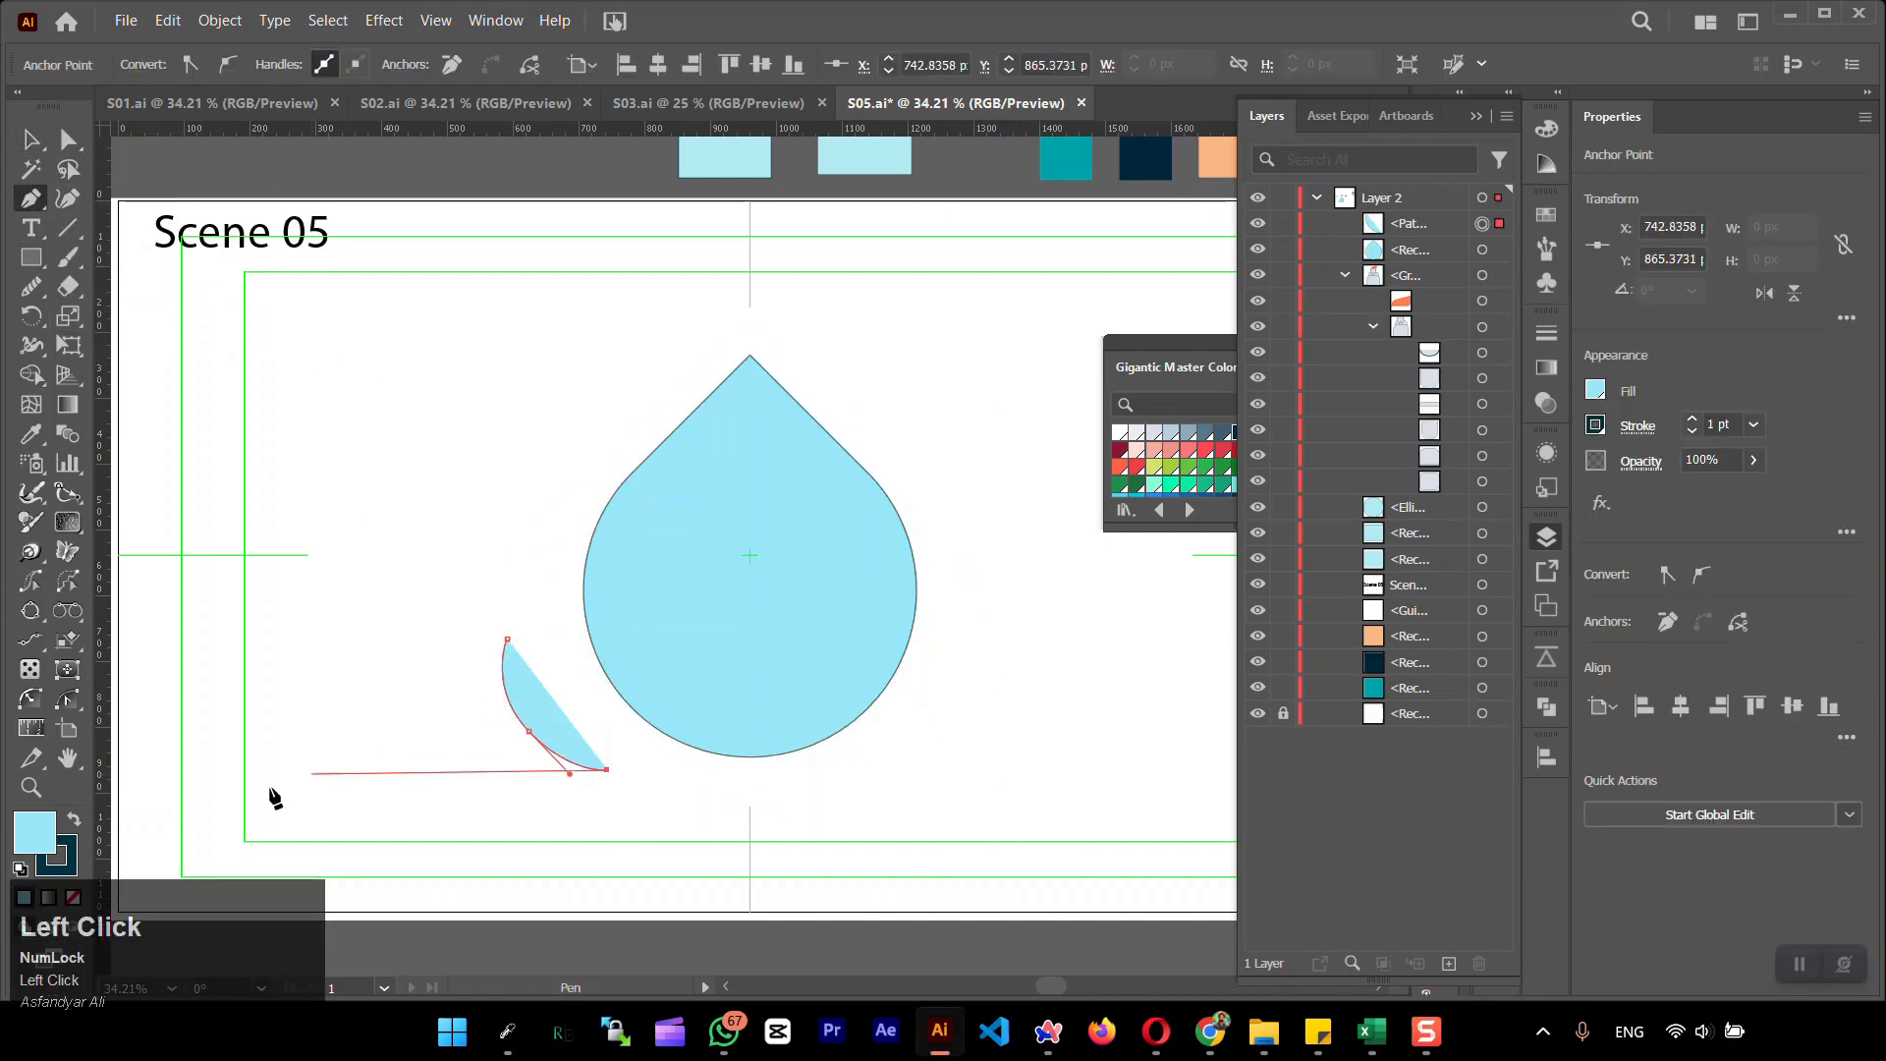
Give the highlight curve no fill and a 15 pt stroke with round caps and corners, and place it inside the drop's lower-left edge
click(72, 897)
click(1638, 425)
click(1498, 489)
click(1498, 522)
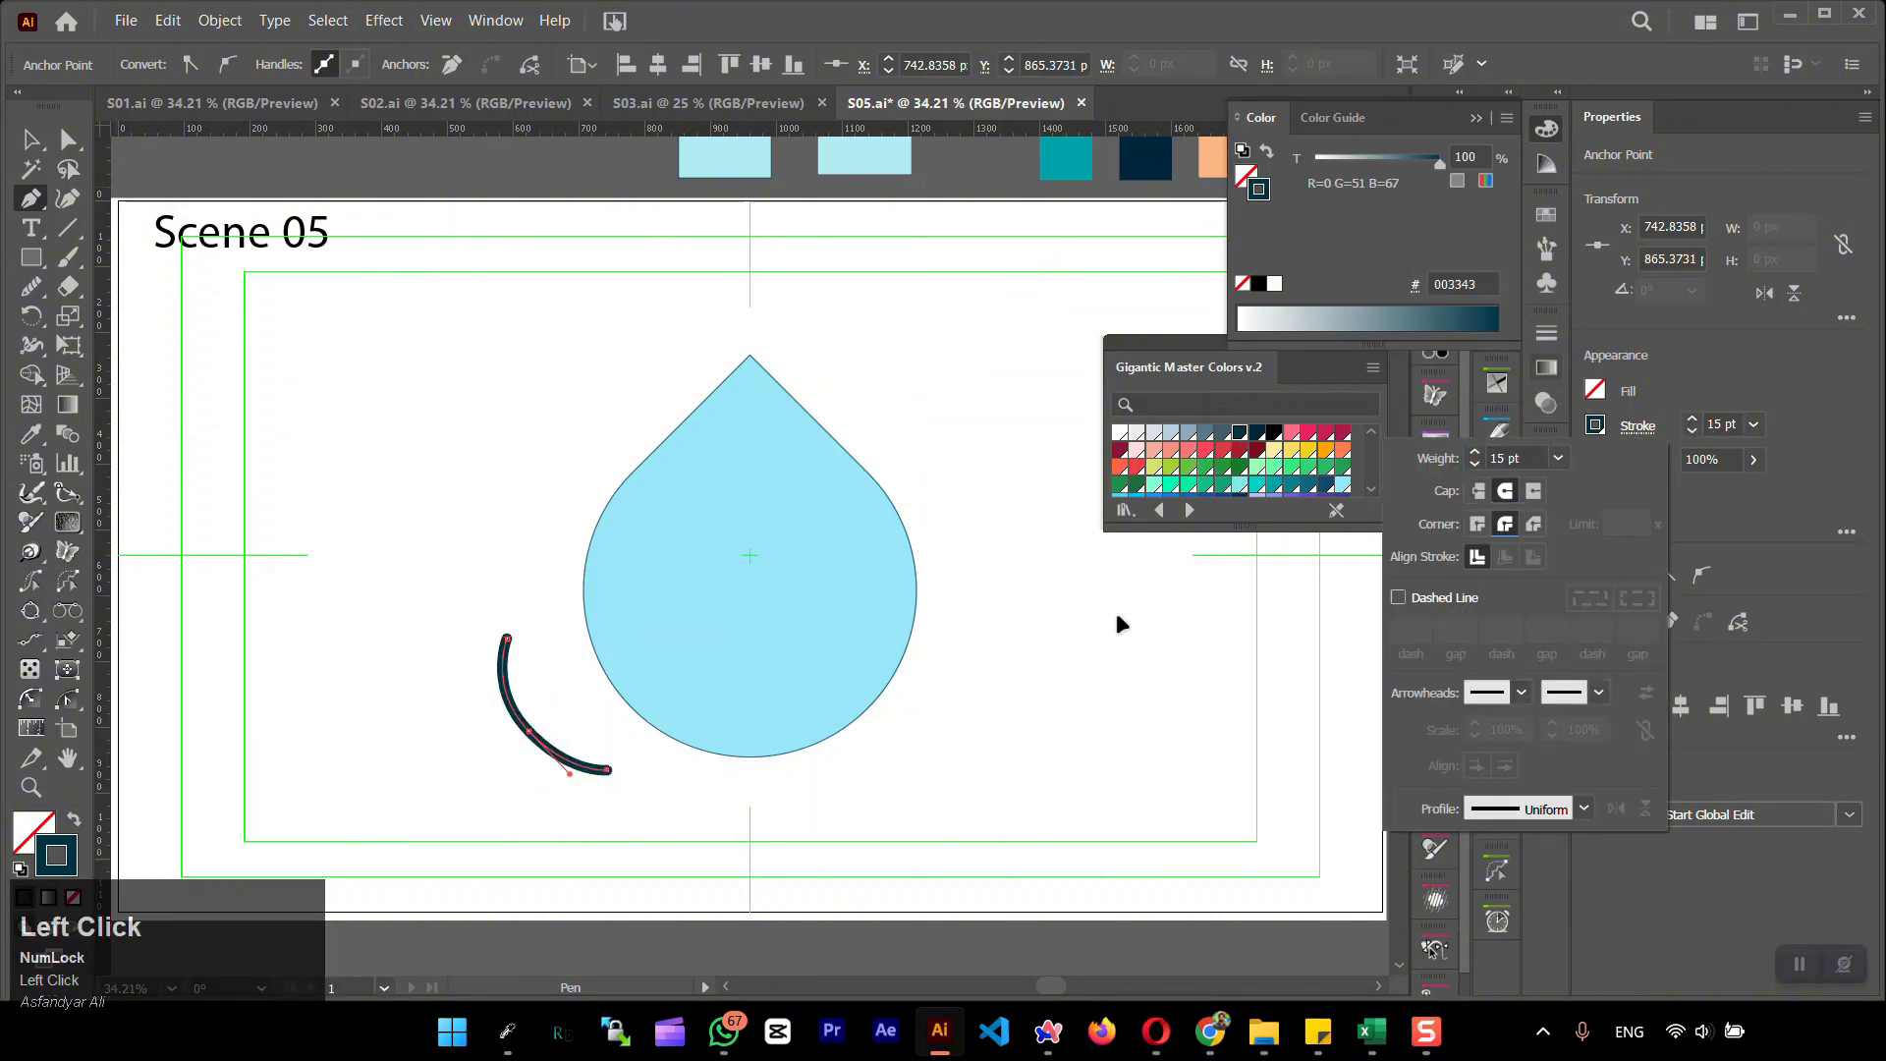
click(31, 140)
click(321, 432)
drag(521, 731, 648, 673)
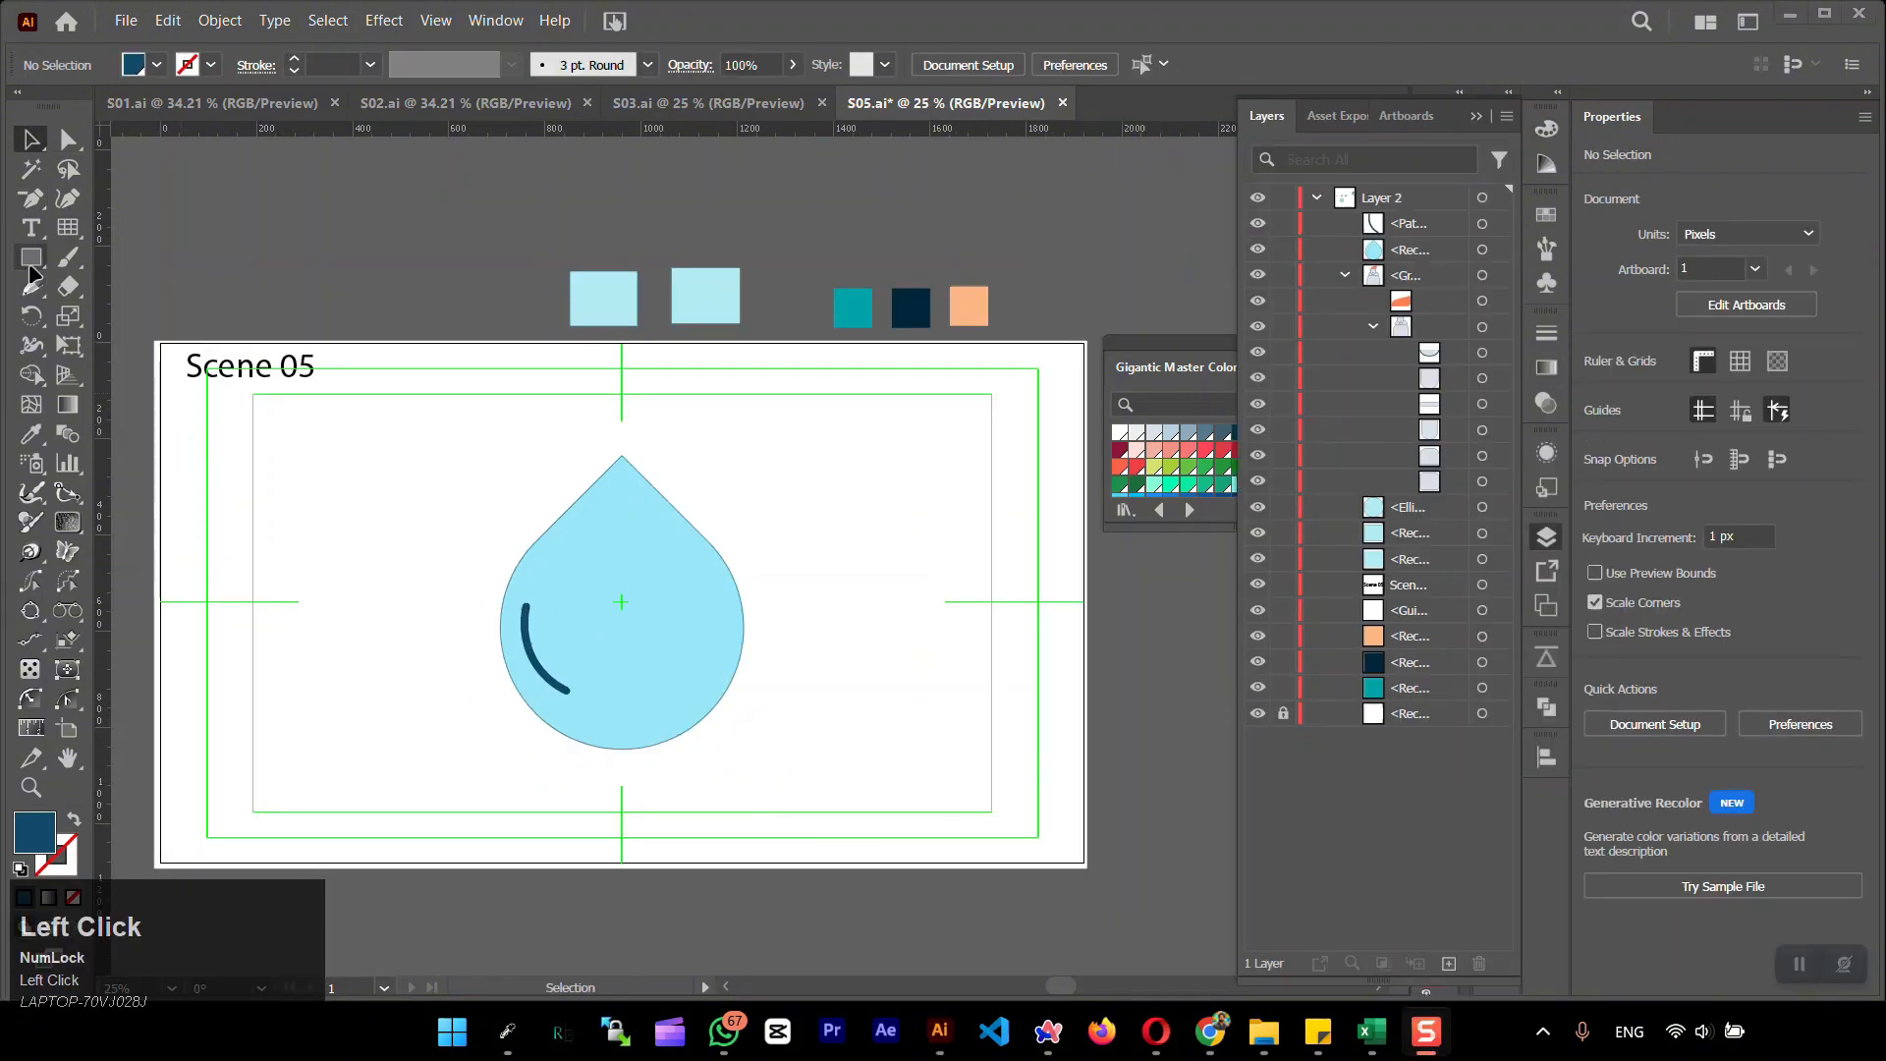
Draw a circle about 411 px wide right of the drop, filled with the peach palette colour and outlined in dark teal
drag(31, 258, 108, 317)
drag(808, 627, 1004, 824)
click(32, 434)
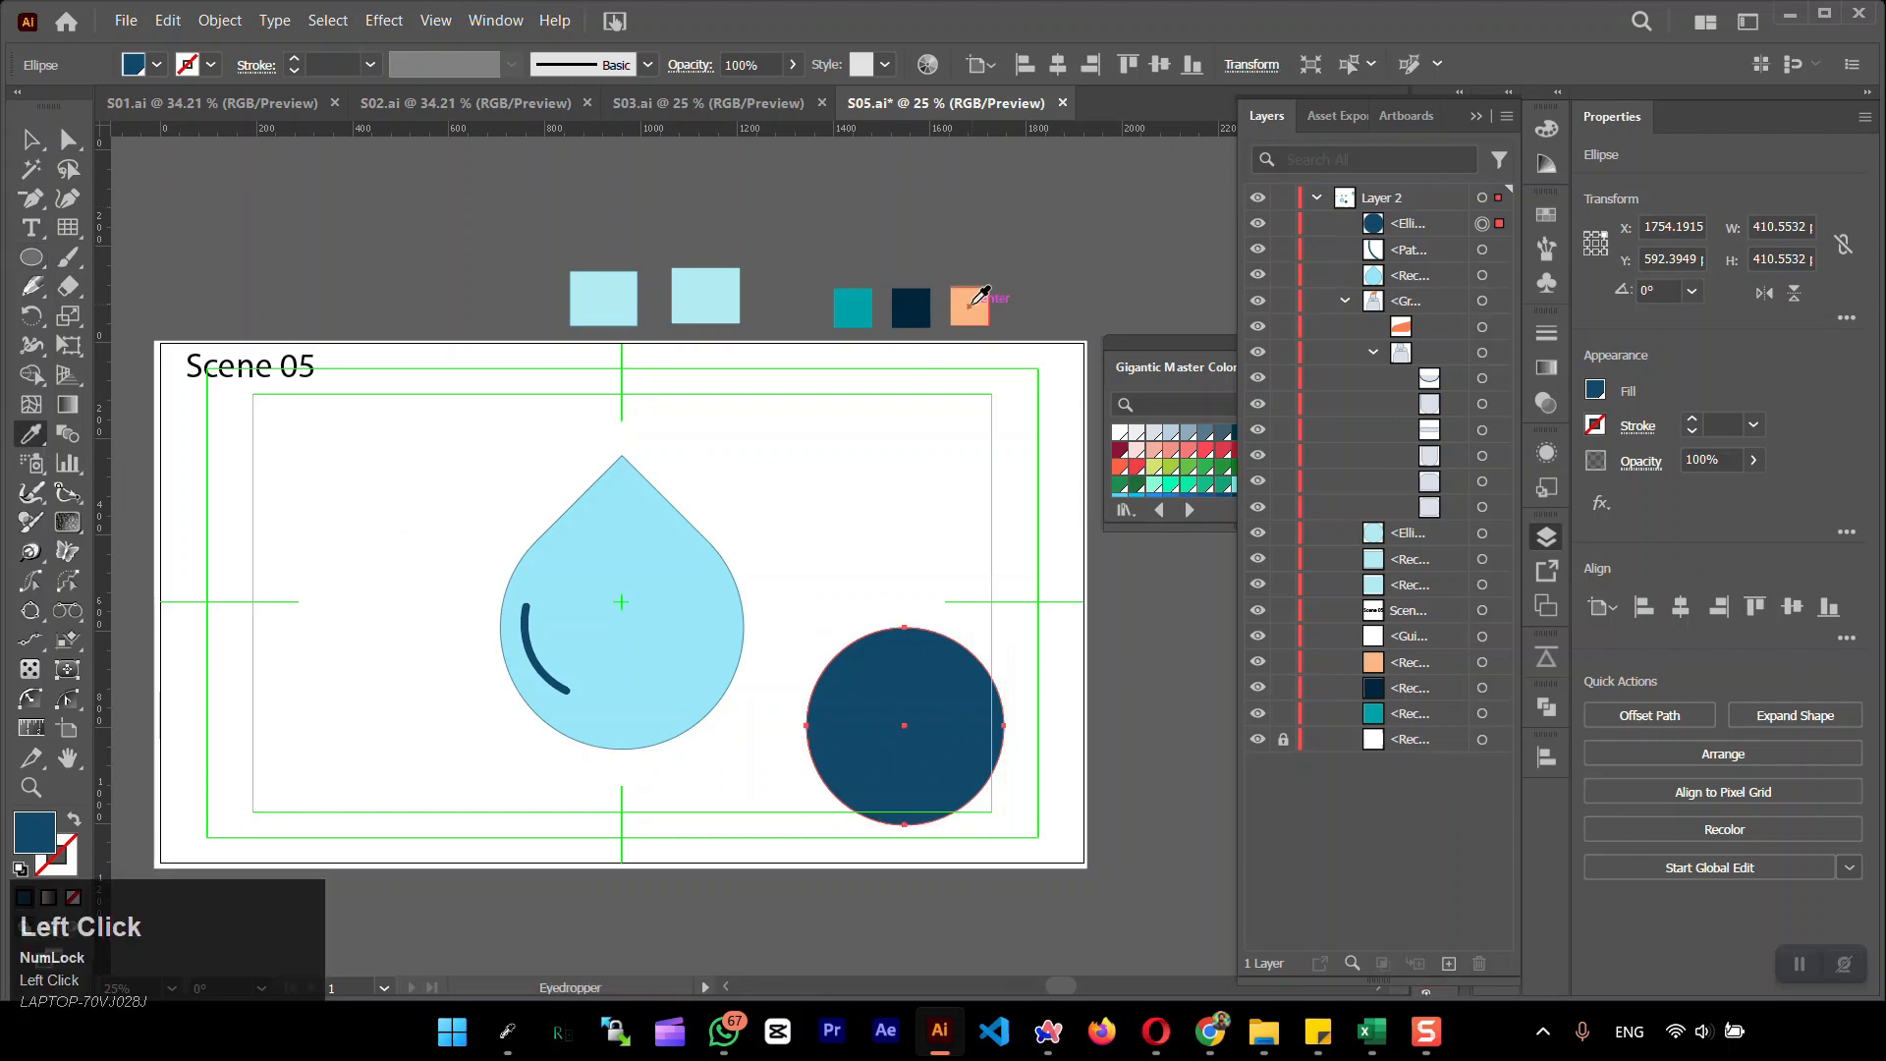
click(971, 306)
click(67, 864)
click(1240, 432)
Move the peach circle so it overlaps the drop's lower-right part
click(31, 139)
drag(890, 712, 694, 694)
click(557, 900)
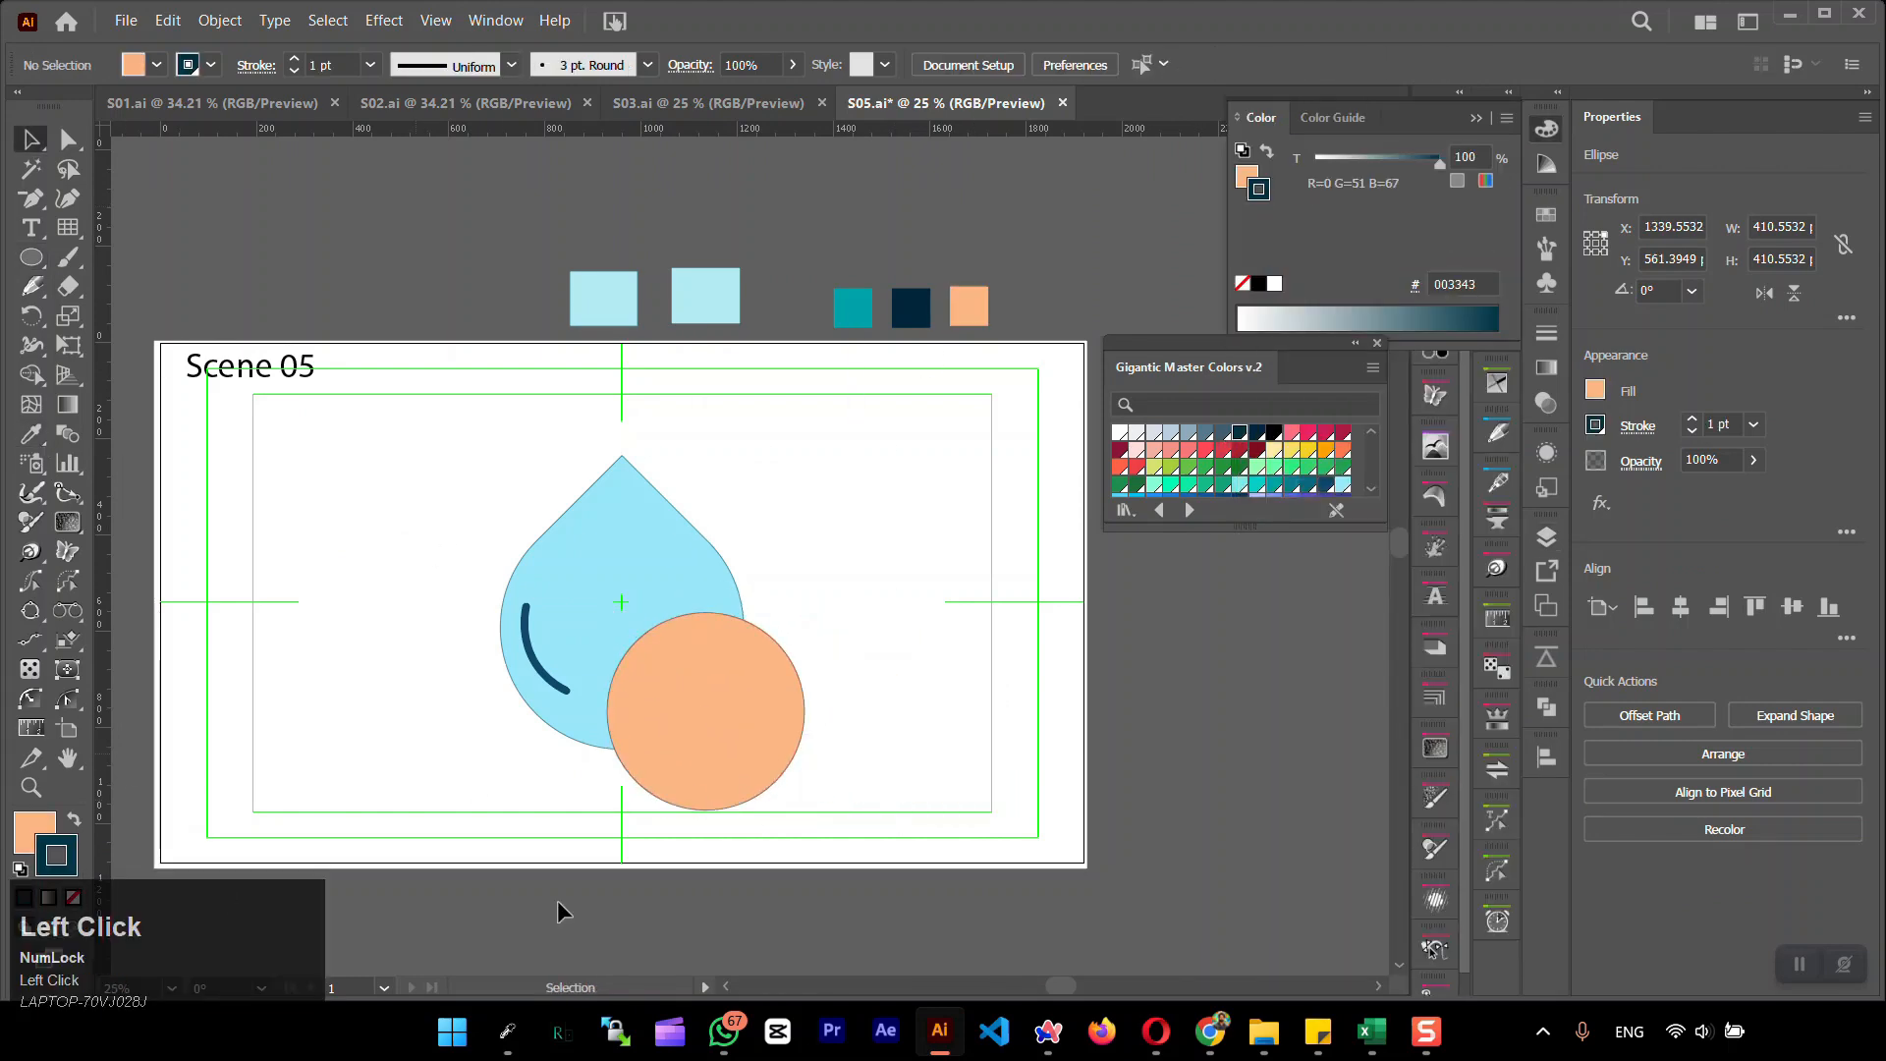
Try to move the drop, highlight and peach circle together clear of the artboard
drag(476, 472, 776, 678)
click(403, 781)
mouse_move(727, 678)
mouse_down()
mouse_move(423, 676)
mouse_move(706, 688)
mouse_up()
scroll(505, 678, down, 1)
key(ctrl+z)
shift+click(422, 580)
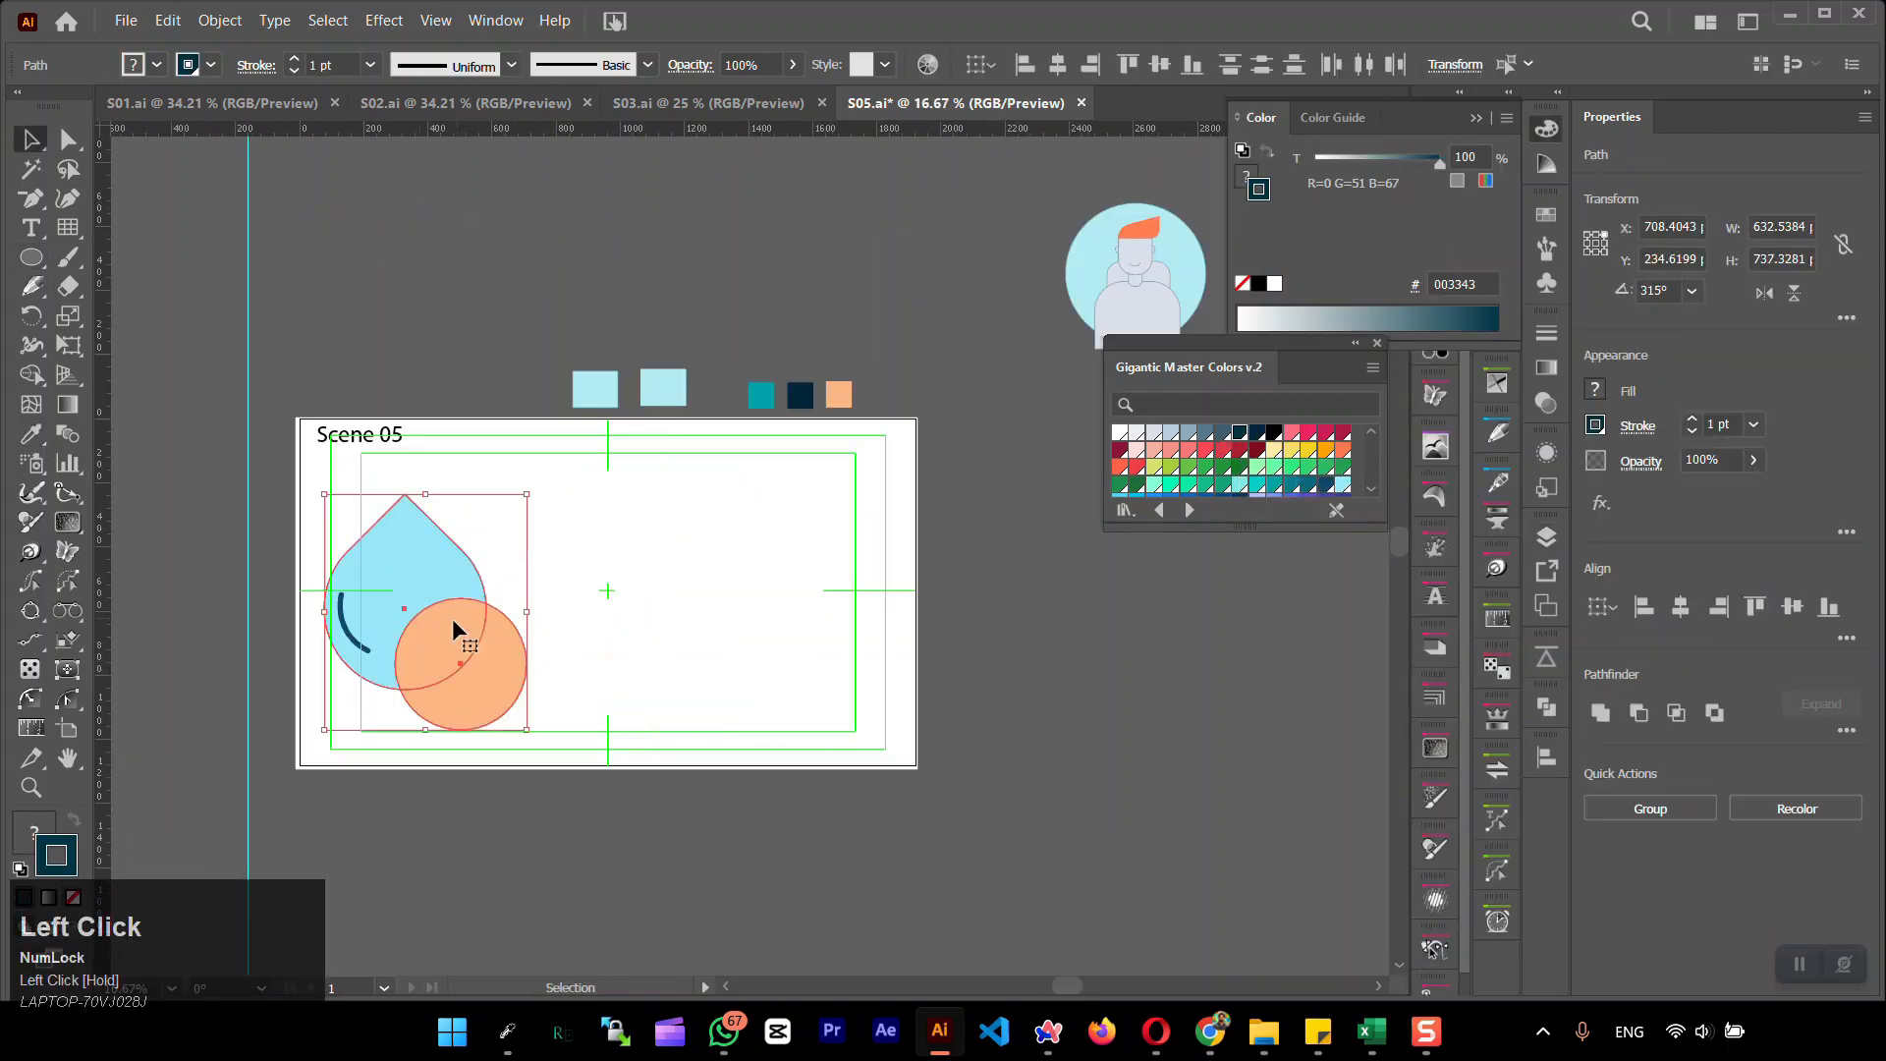
drag(452, 621, 1235, 621)
drag(1192, 641, 1102, 640)
click(1200, 328)
key(ctrl+z)
key(ctrl+z)
key(ctrl+z)
Delete the character illustration above the artboard and move the drop artwork off the artboard to its right
click(1169, 319)
key(Delete)
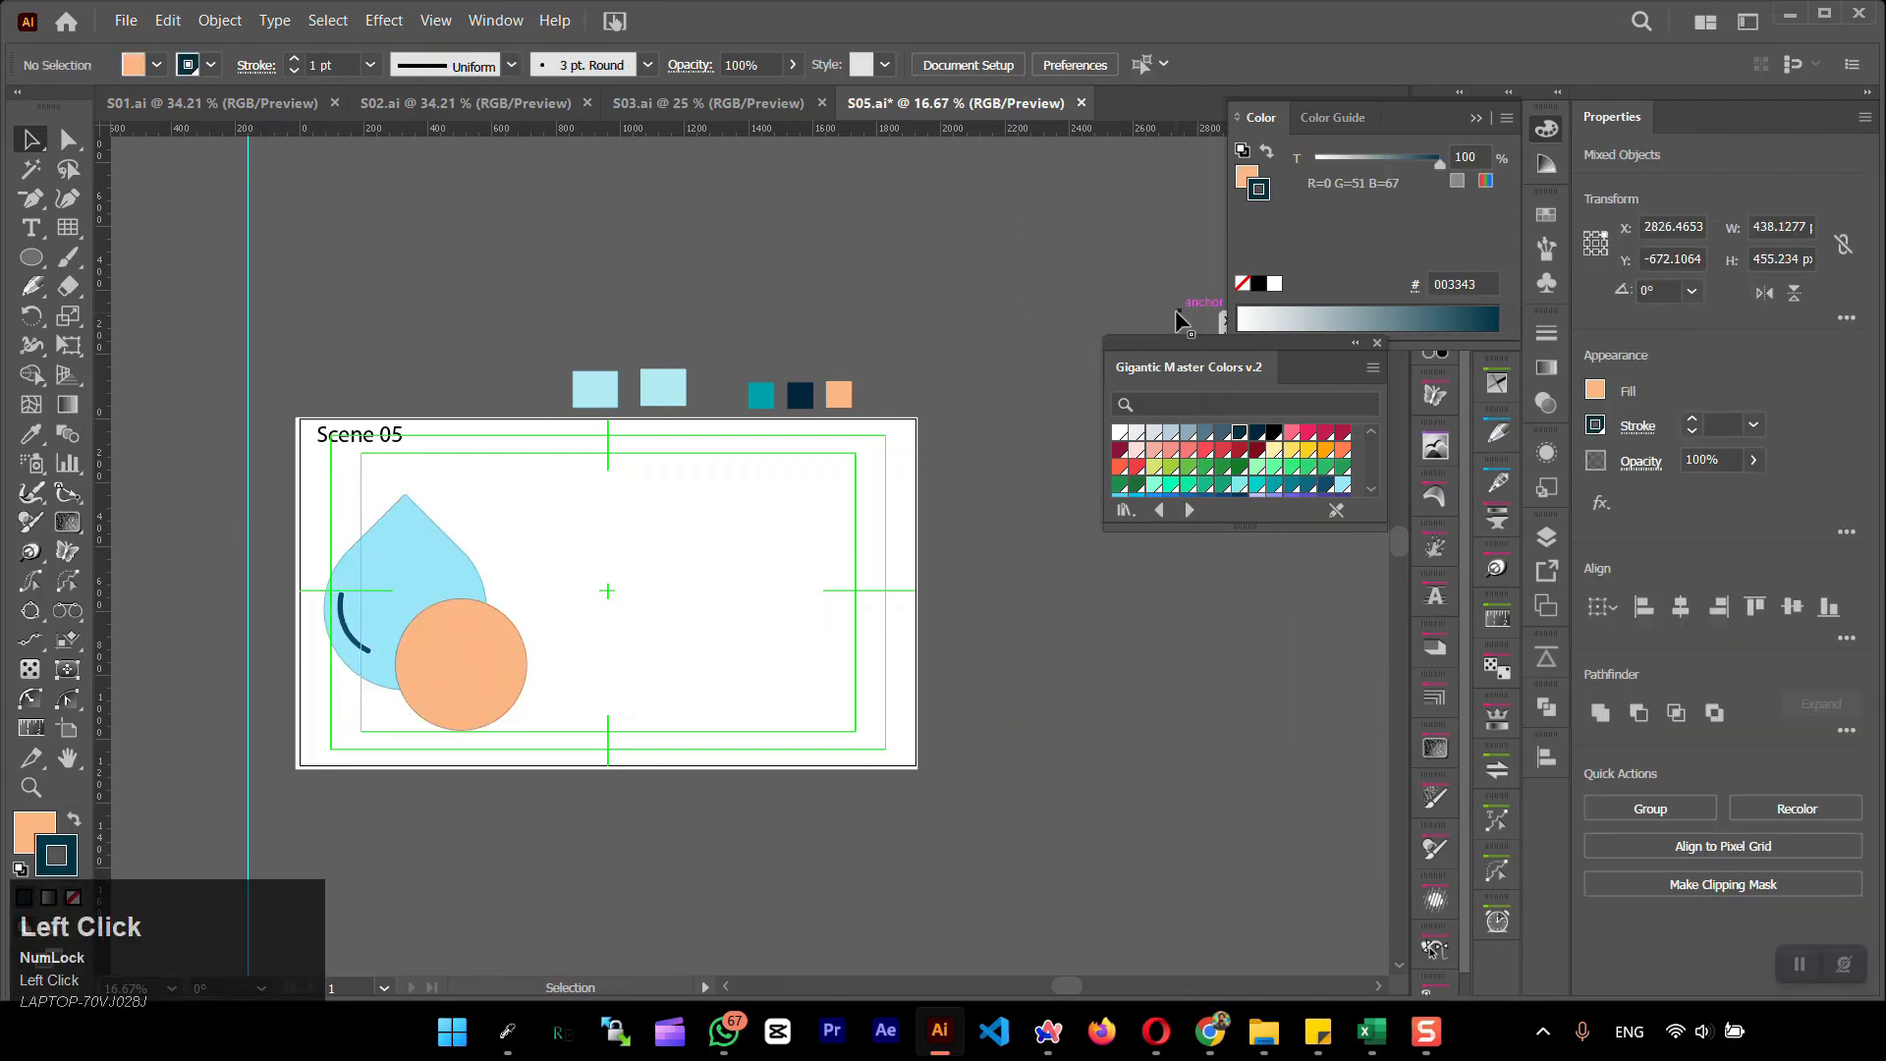
drag(542, 520, 345, 664)
drag(459, 674, 1232, 674)
click(637, 829)
Draw a square rectangular grid about 623 px wide and centre it on the artboard
click(67, 228)
mouse_move(505, 563)
mouse_down()
mouse_move(634, 691)
mouse_move(507, 565)
mouse_up()
click(1461, 724)
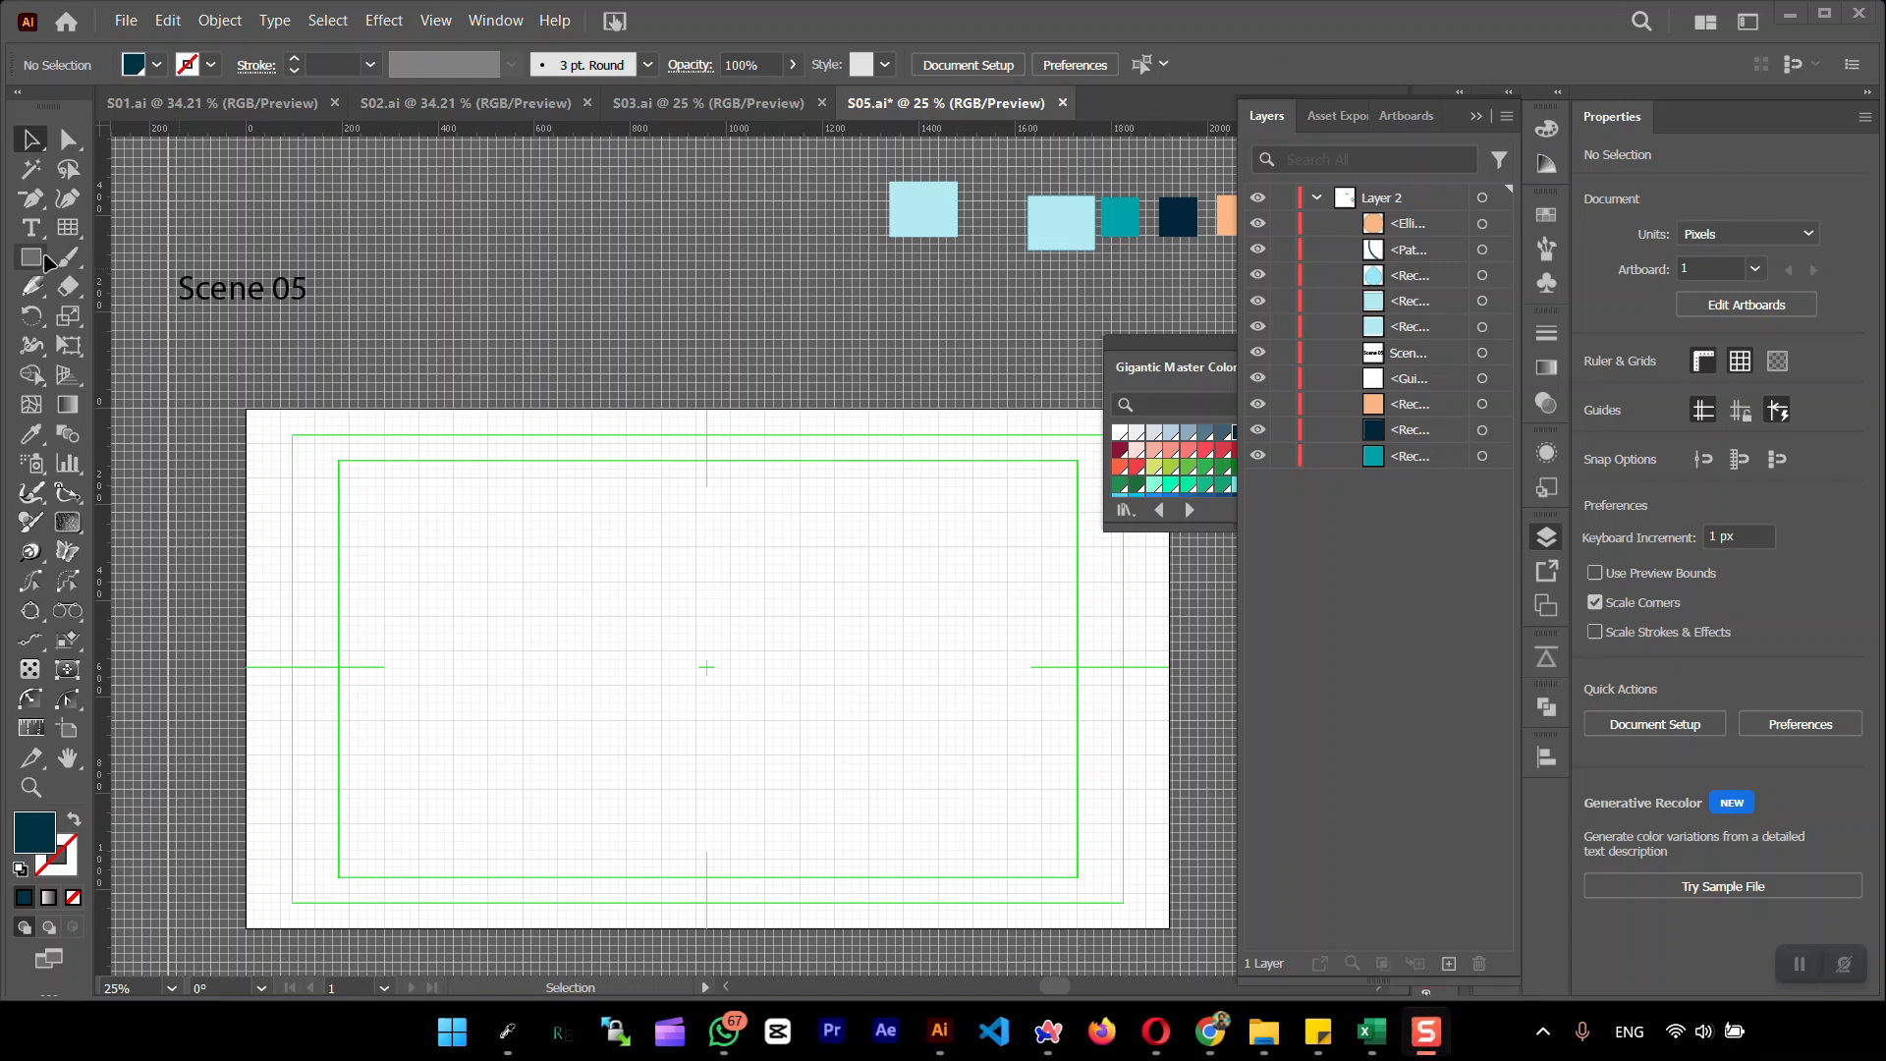
click(67, 228)
drag(553, 568, 853, 778)
click(1686, 608)
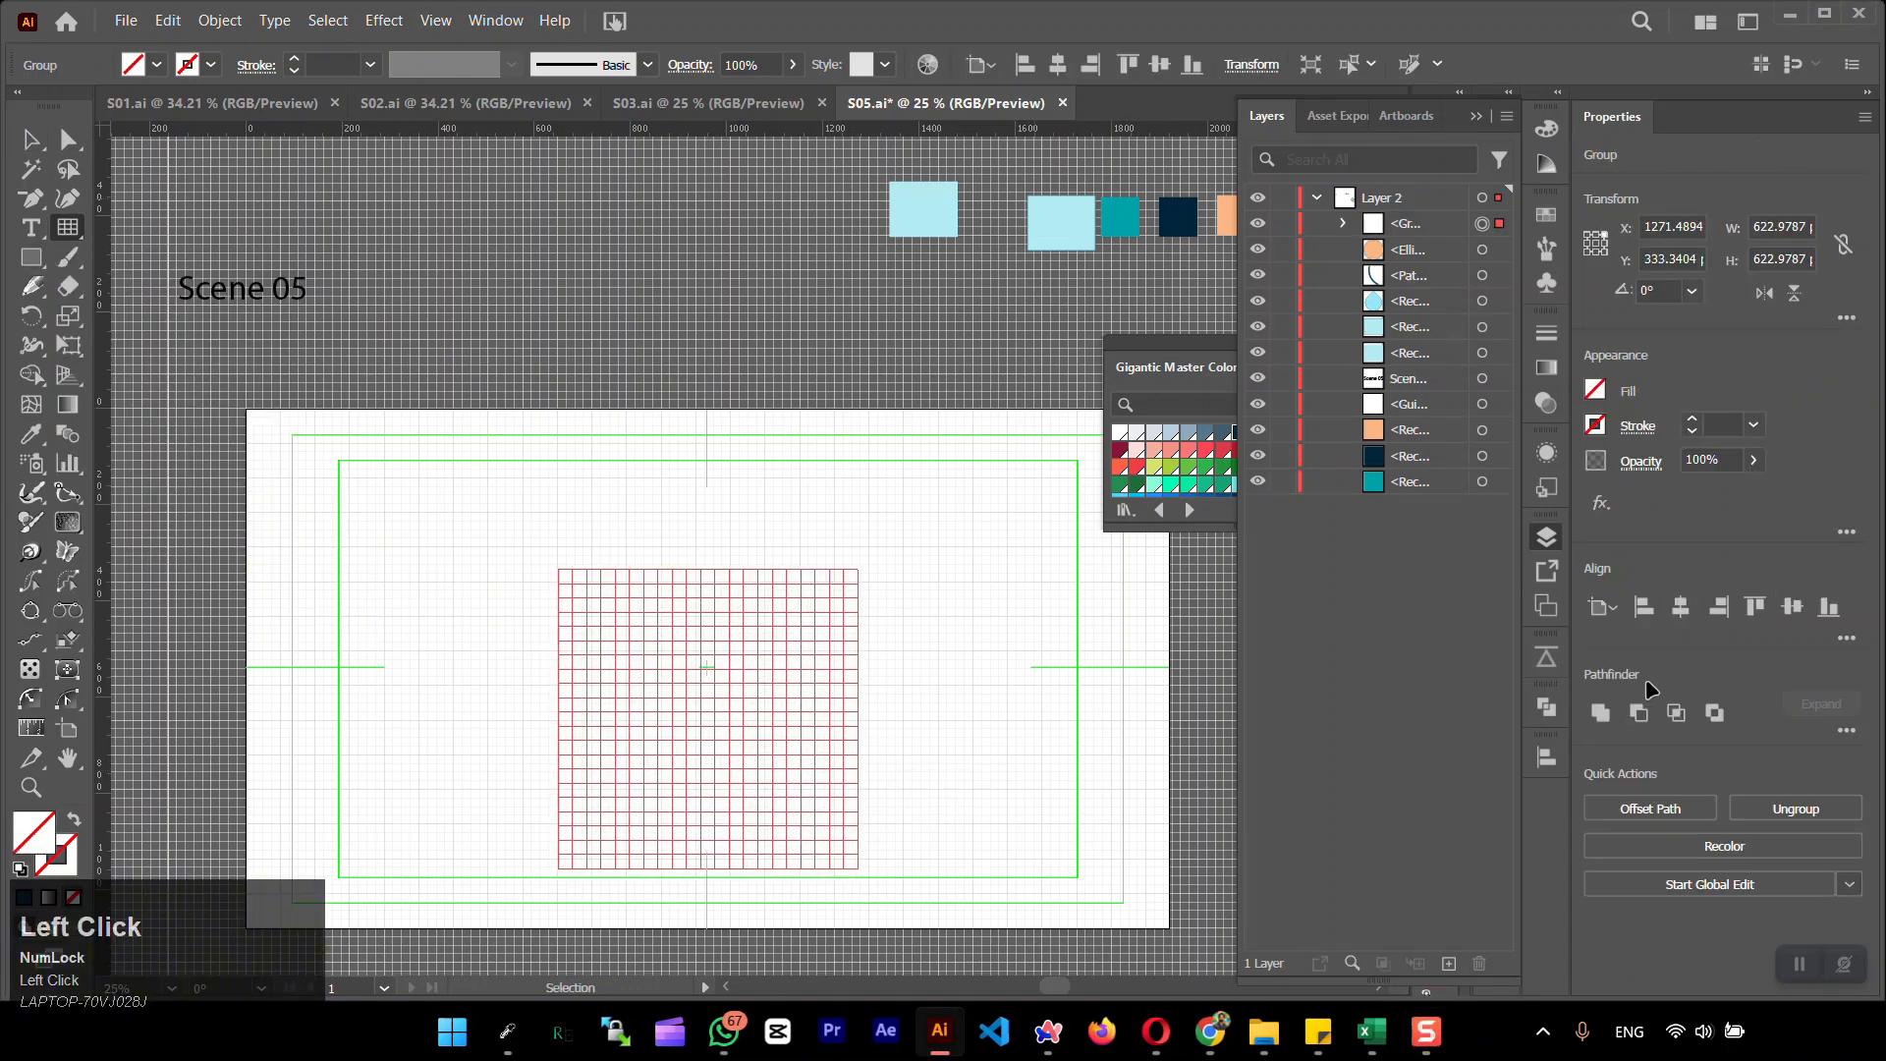
click(1788, 609)
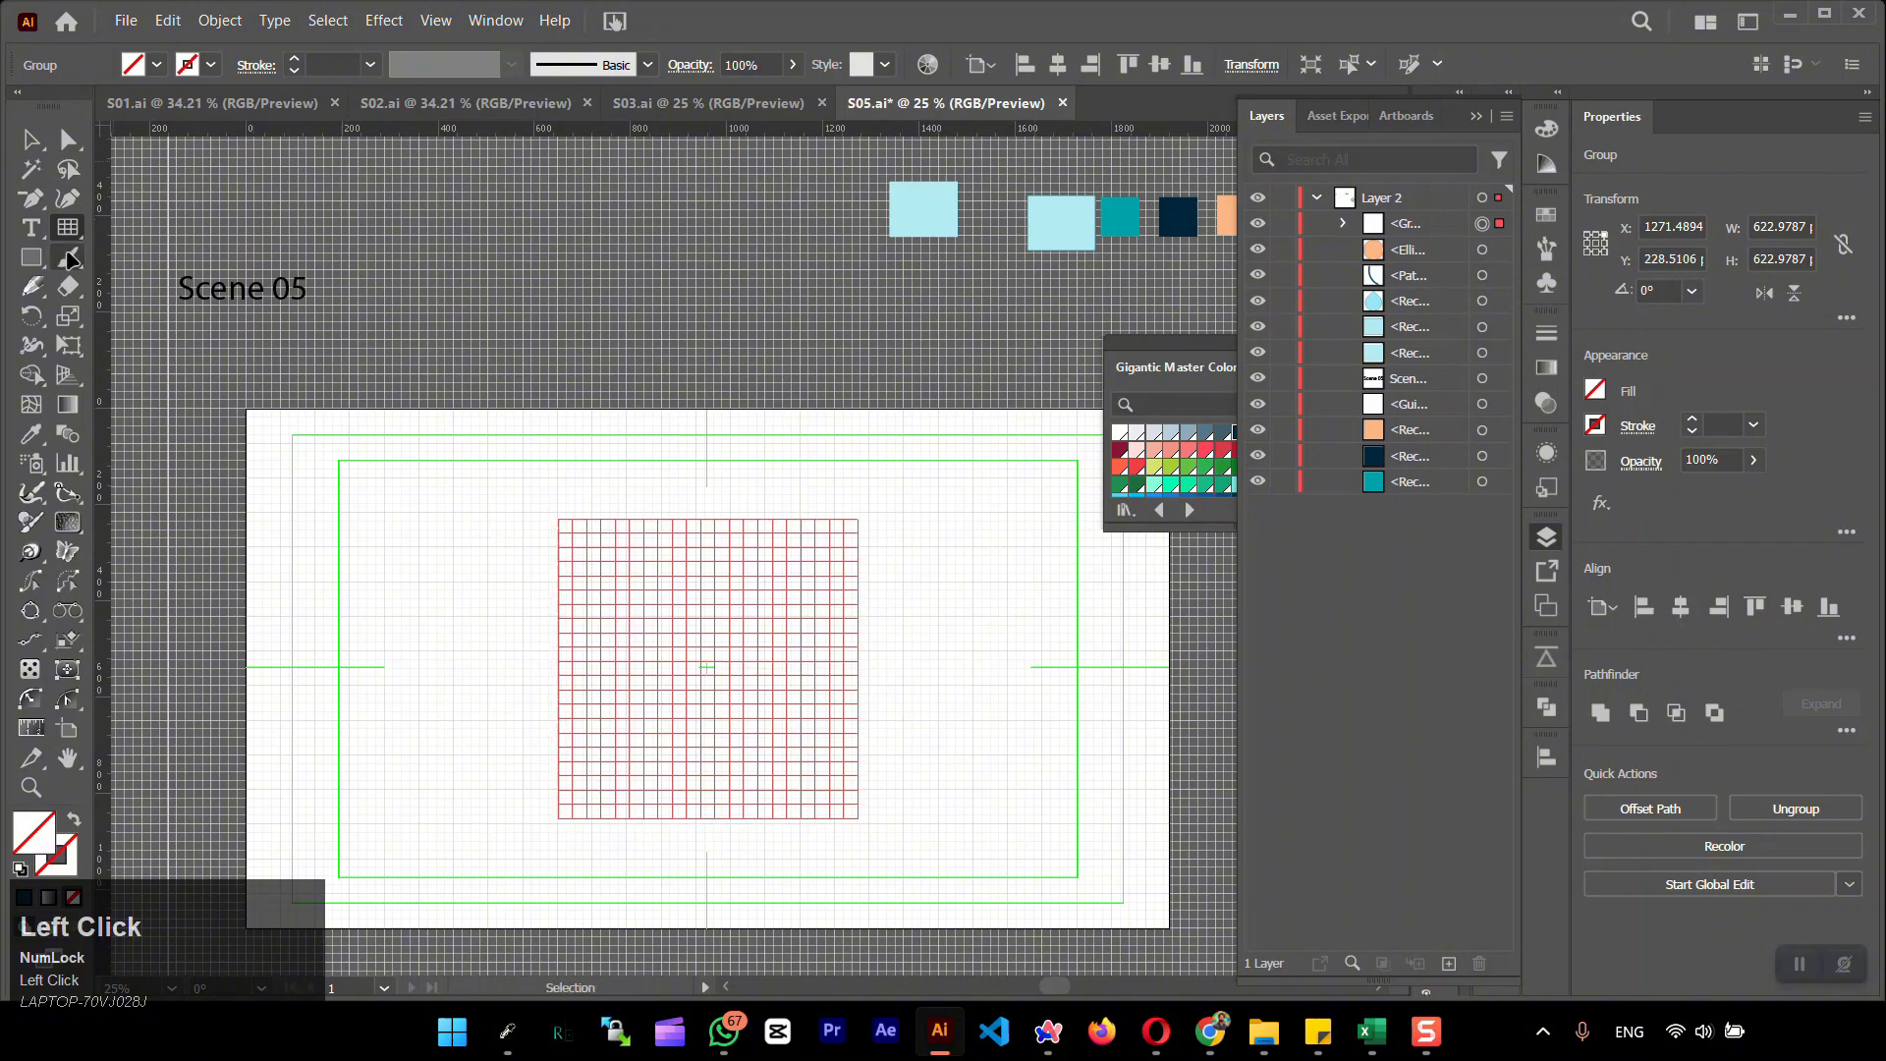
Draw a circle about 101 px wide with a dark teal 003343 fill and centre it on the artboard
drag(33, 259, 177, 311)
drag(414, 491, 463, 539)
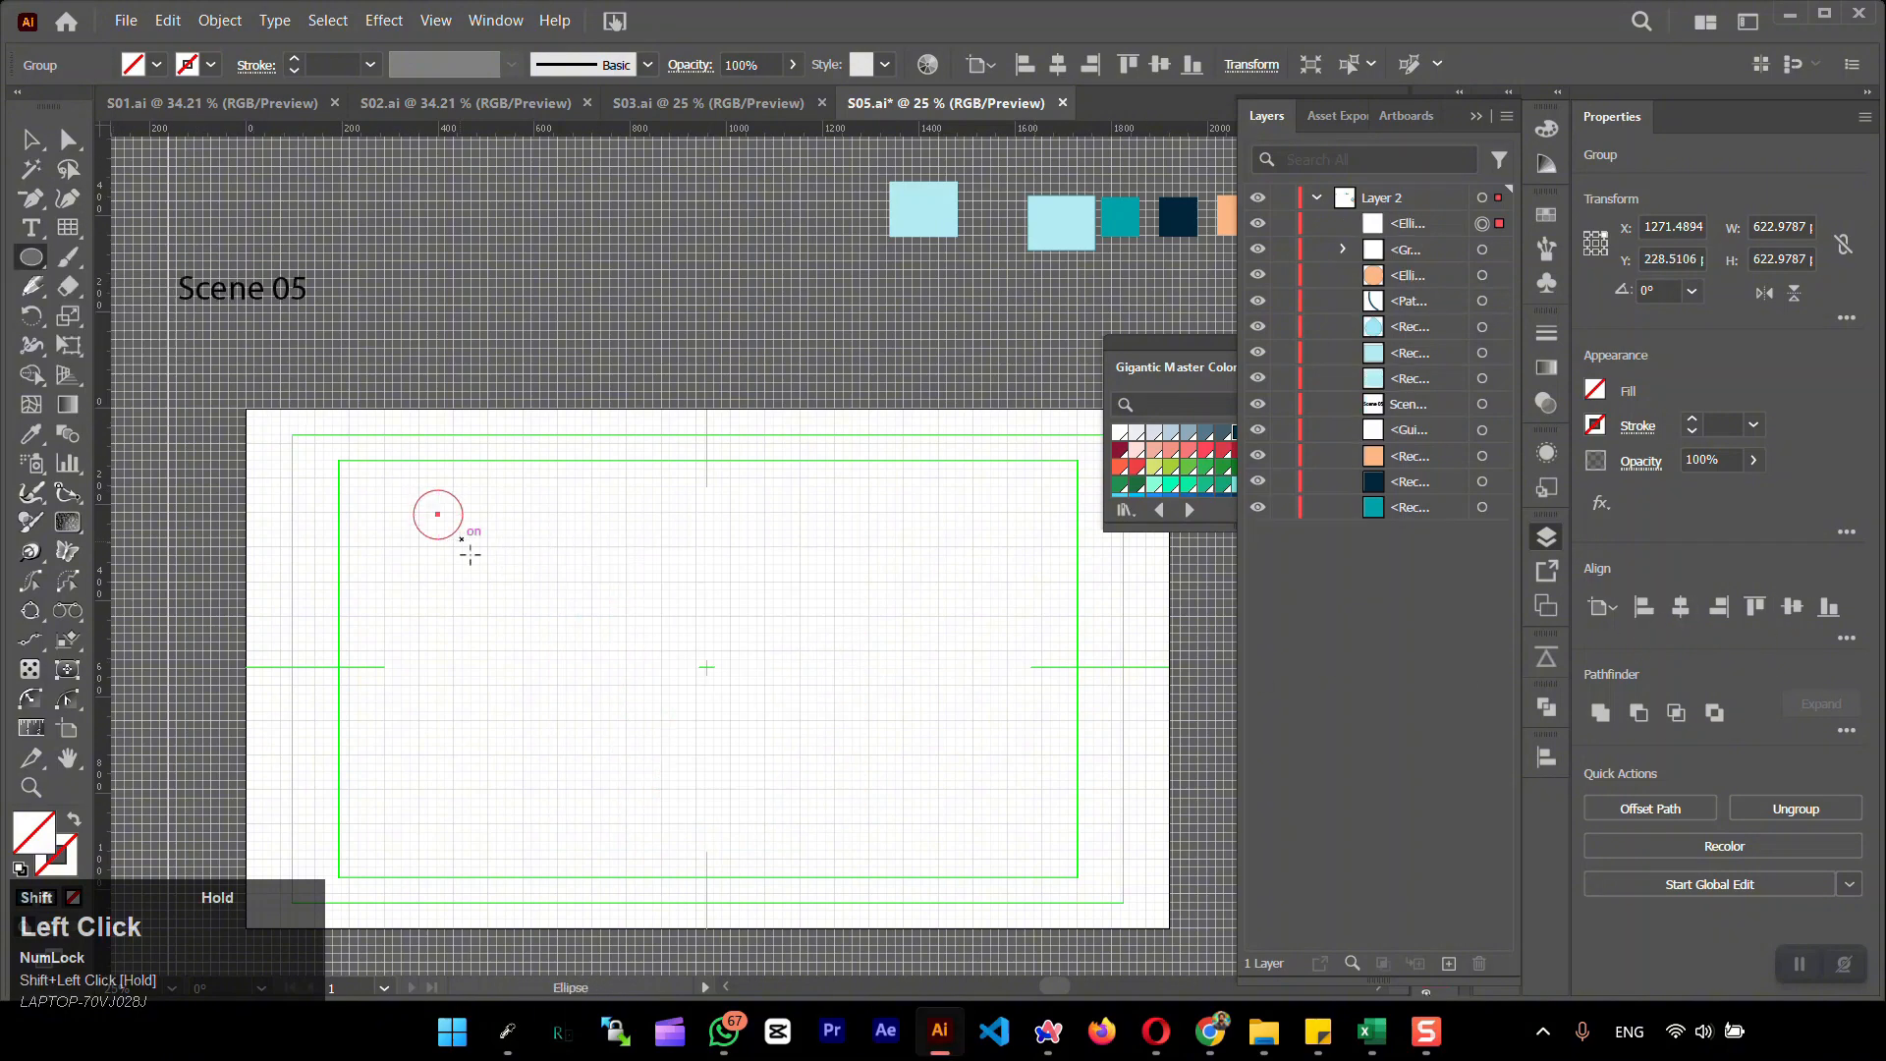
click(25, 898)
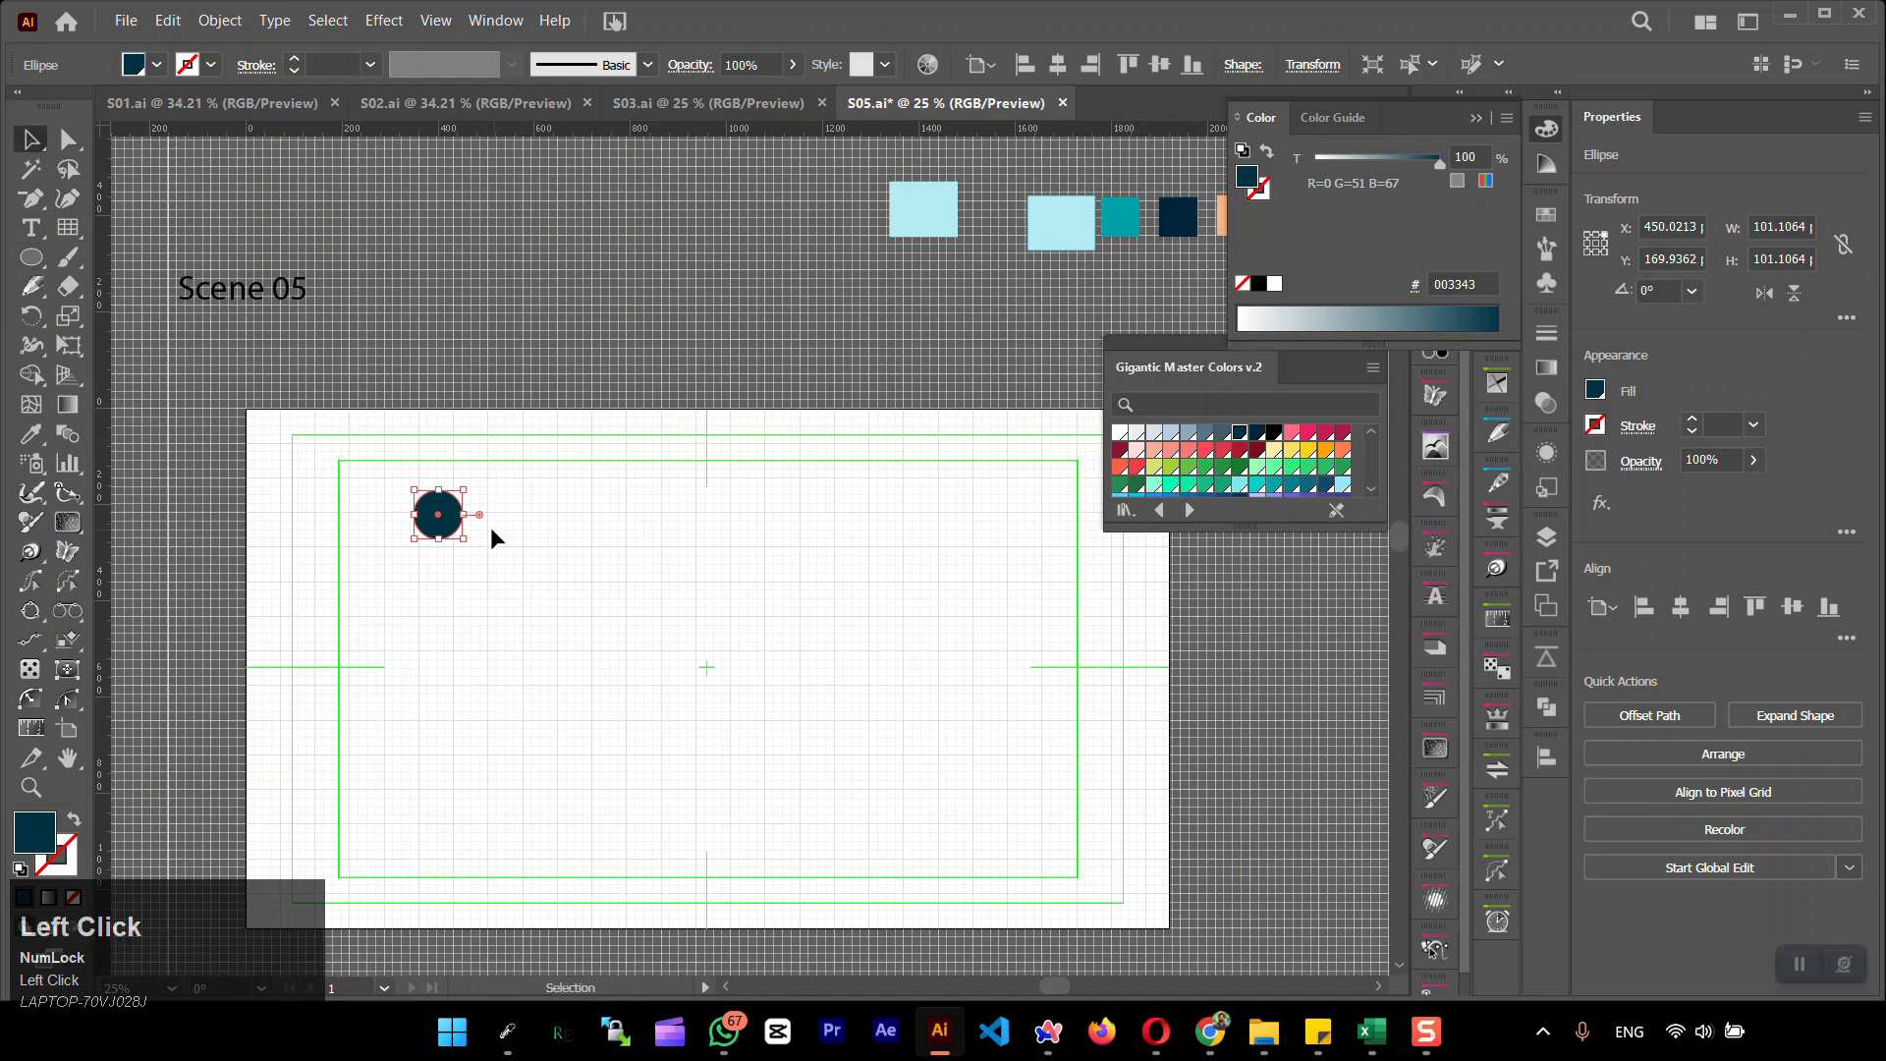
click(1681, 606)
click(1792, 607)
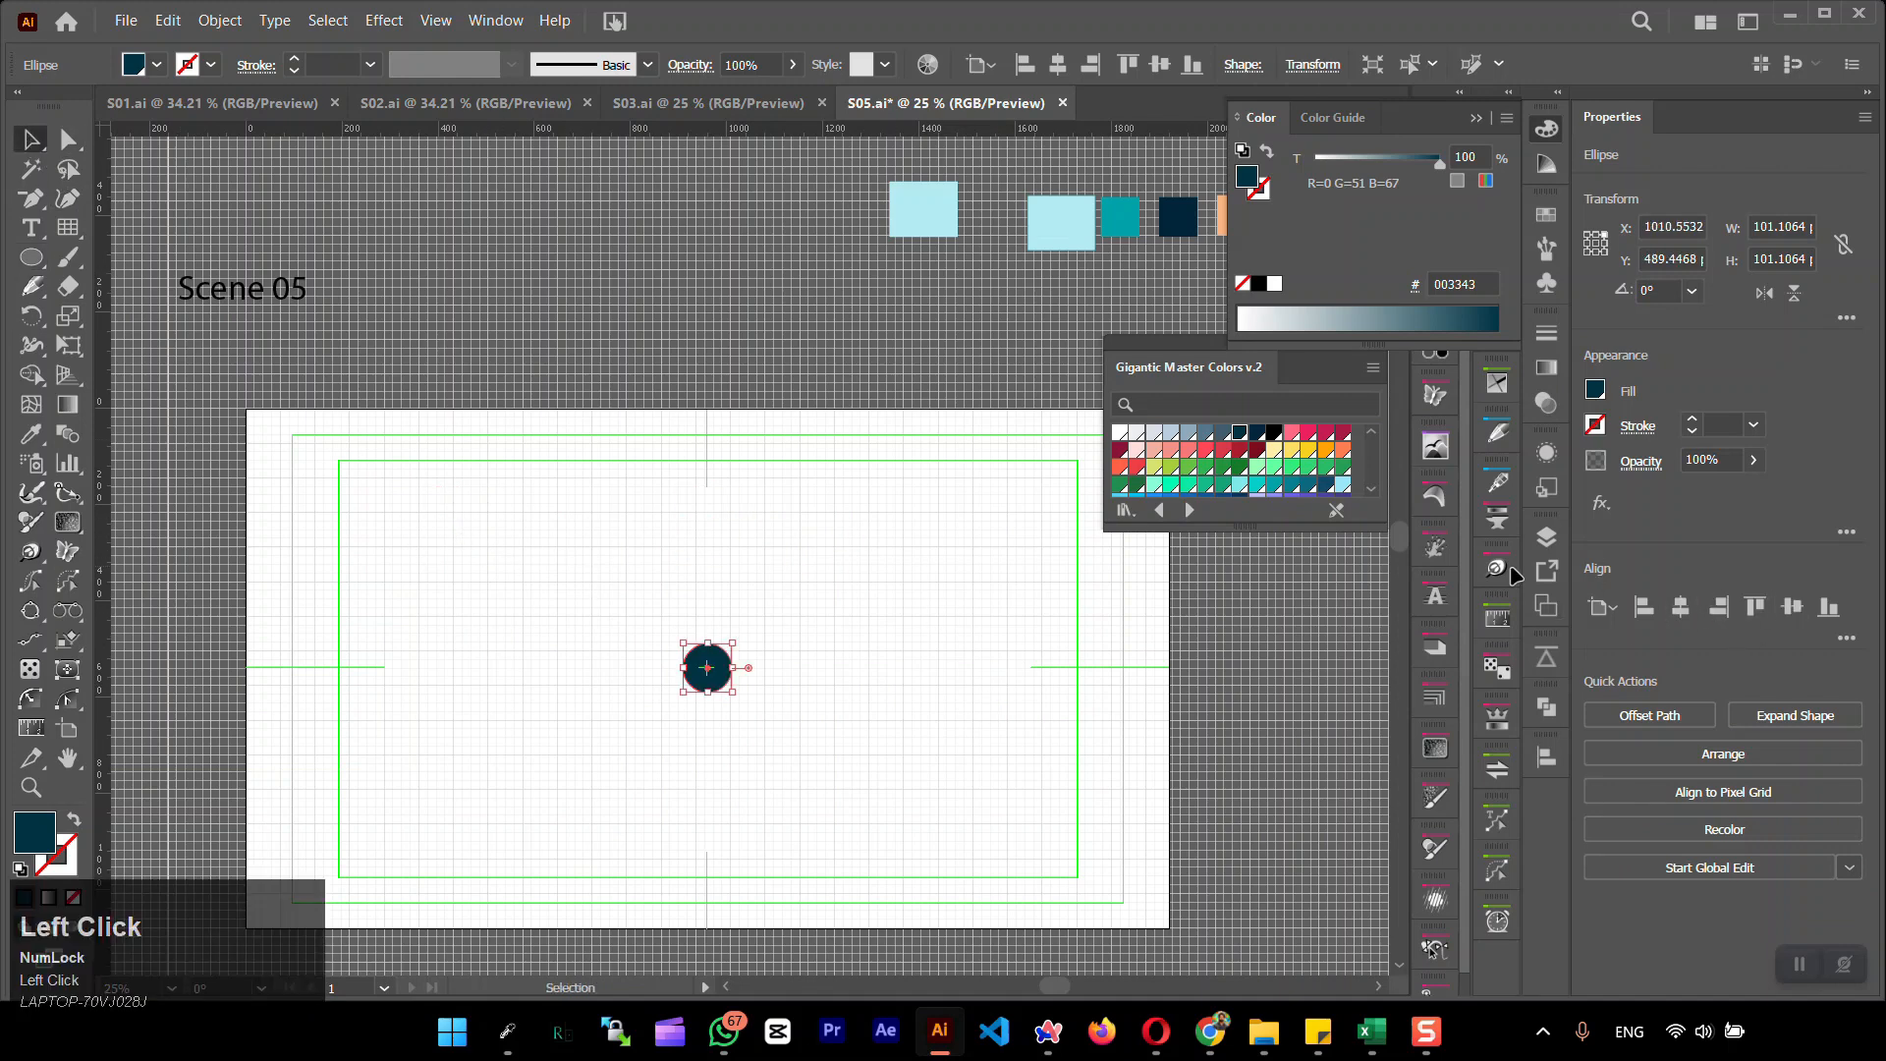
Give the centred grid group a visible dark teal stroke of 0.75 pt
click(1546, 536)
click(1264, 254)
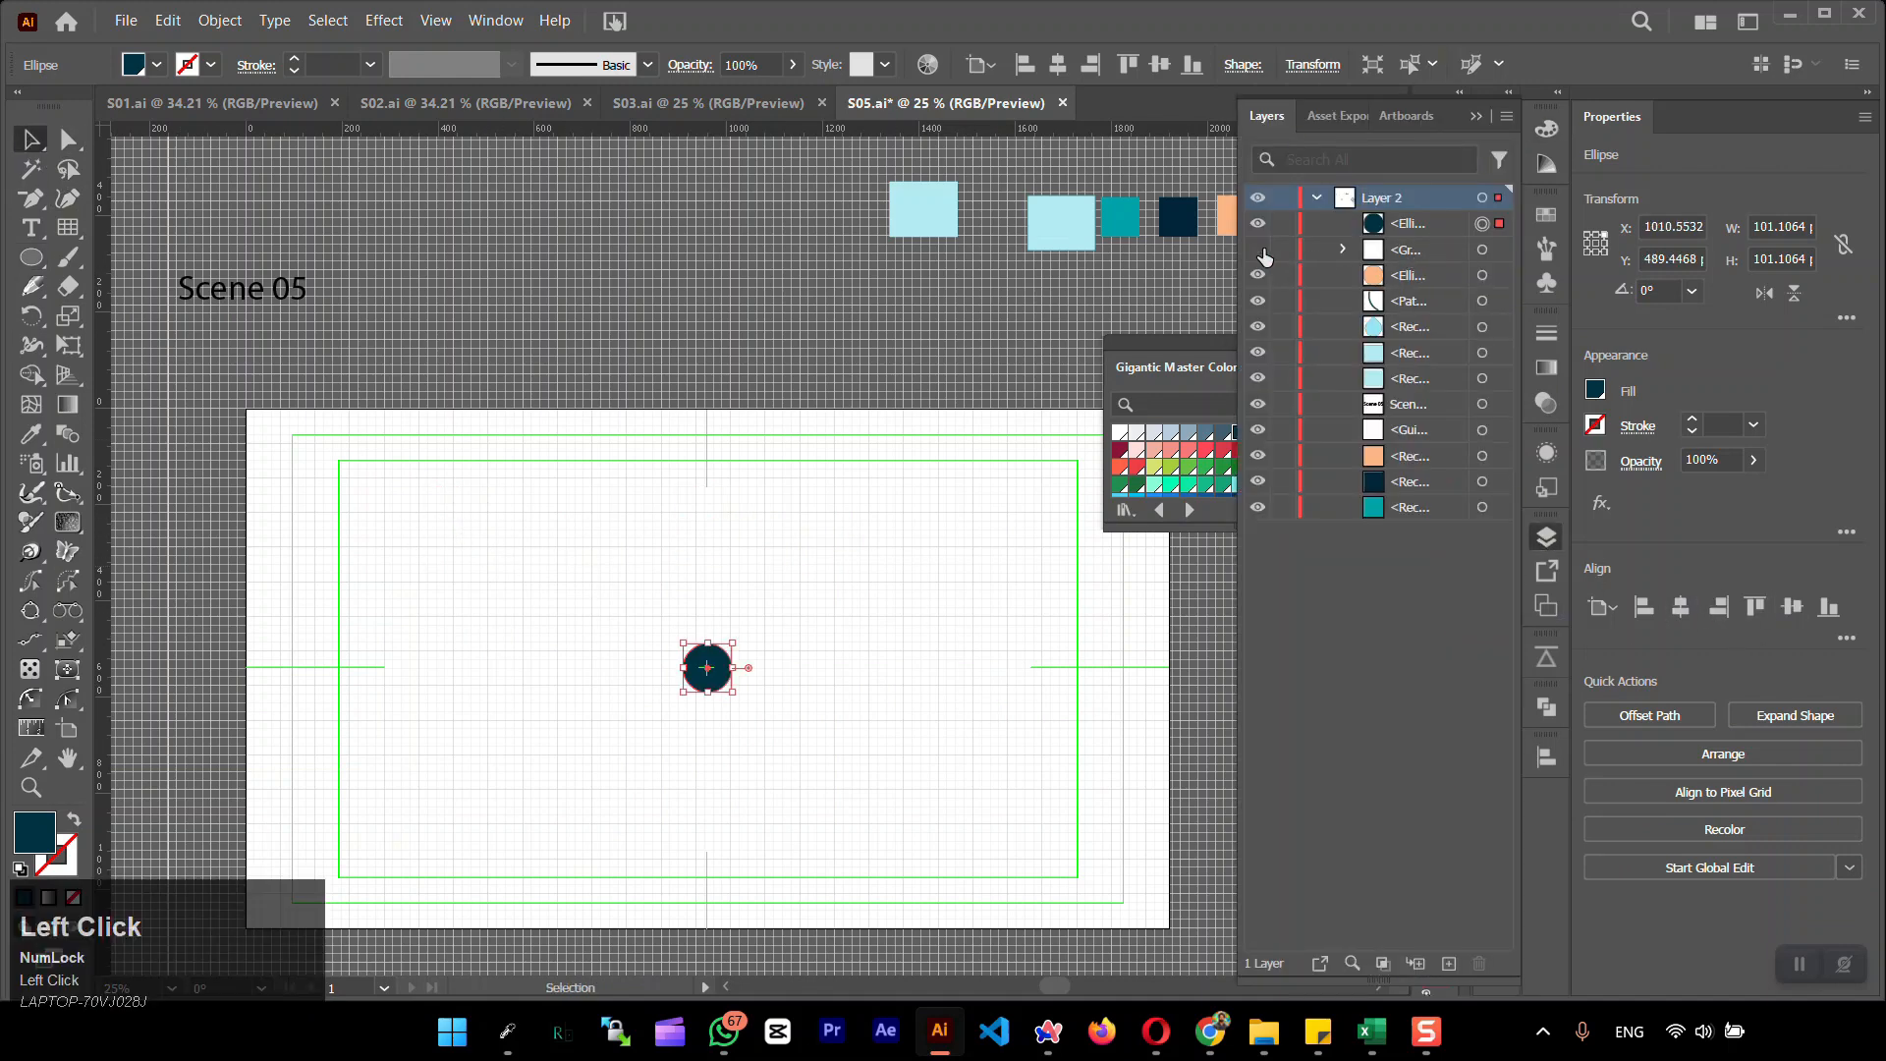
click(1492, 251)
click(294, 70)
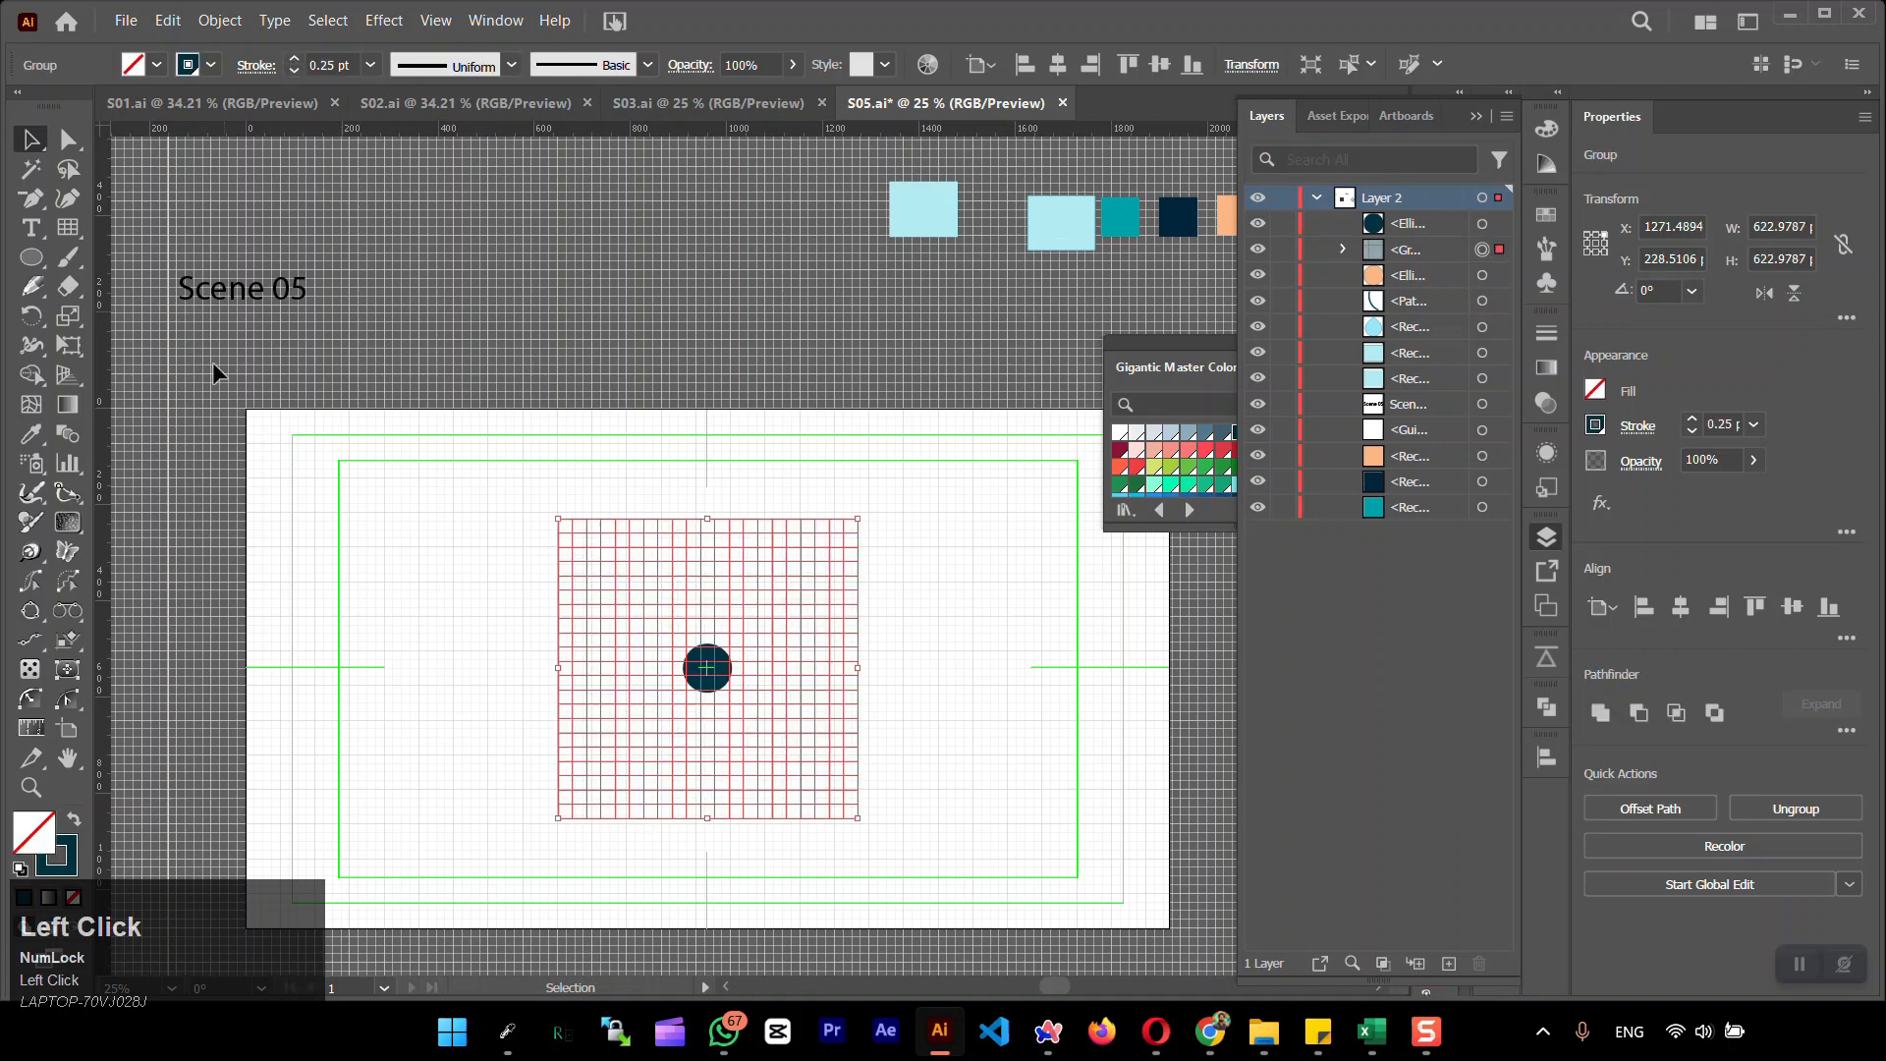
click(295, 60)
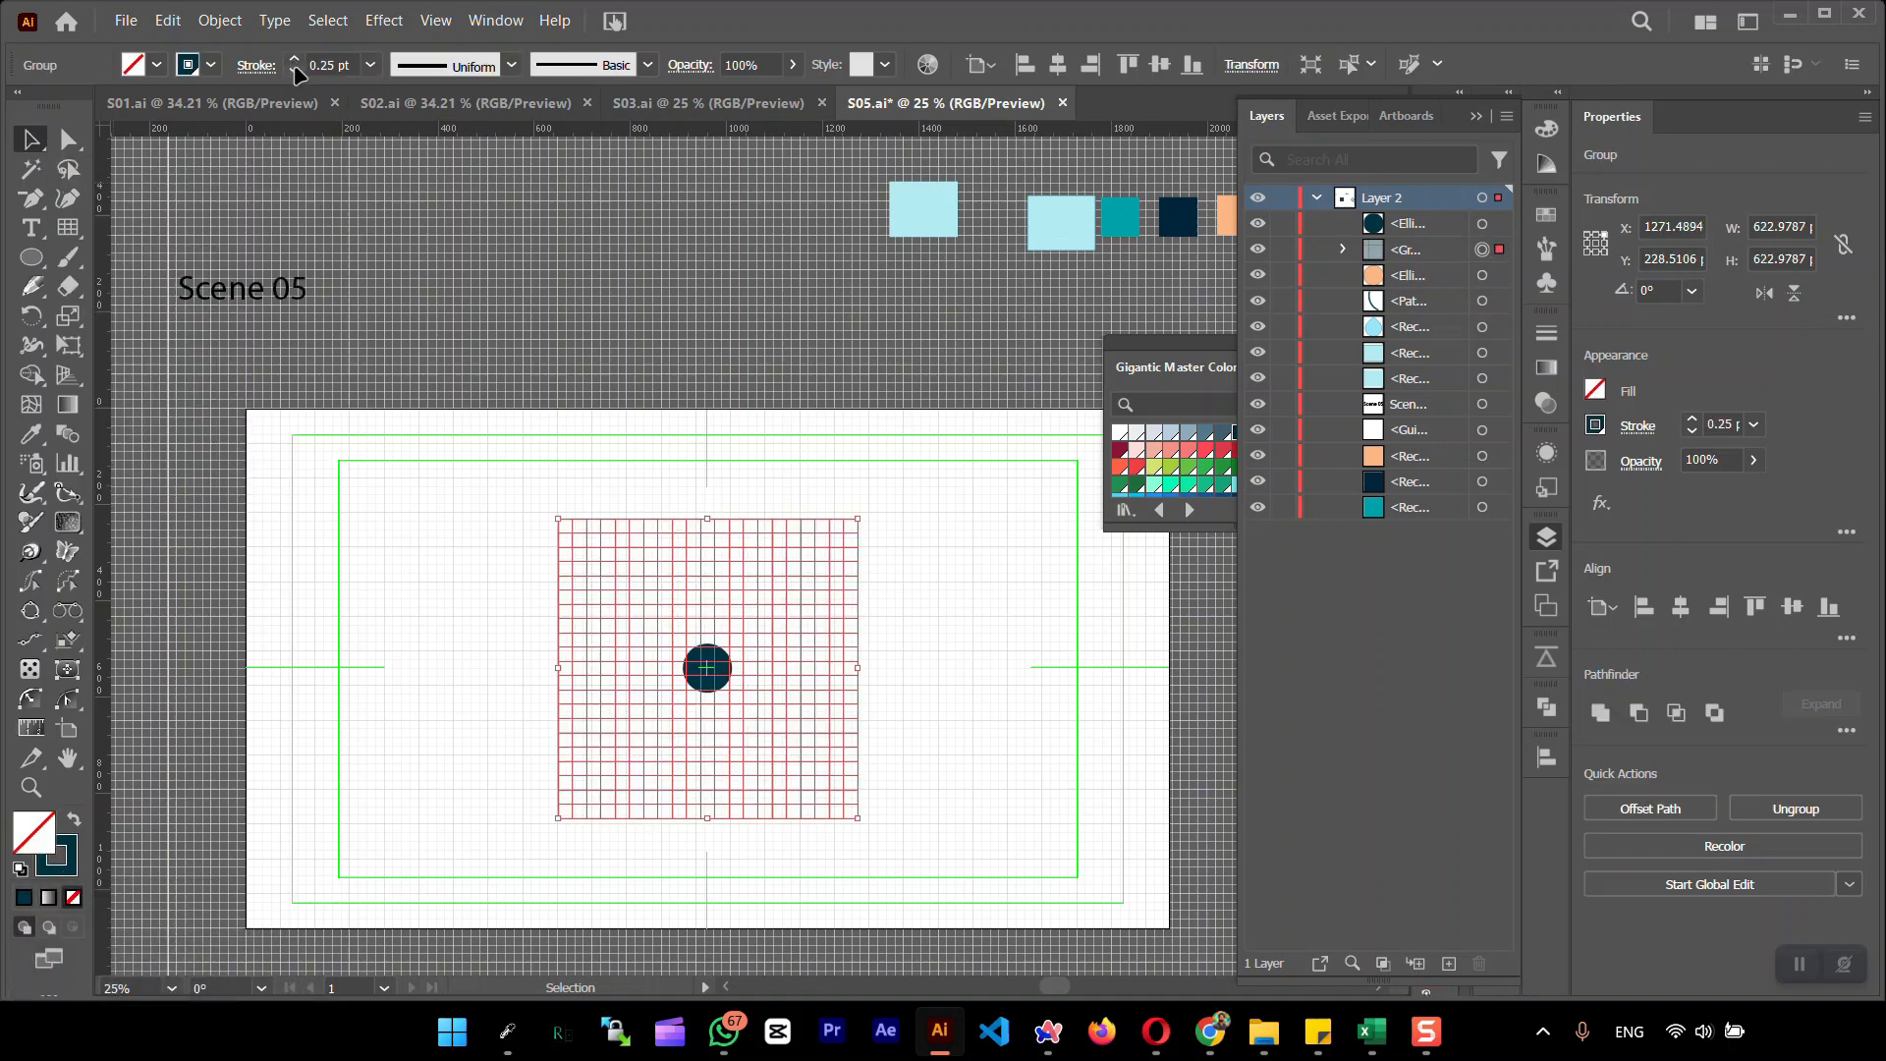
click(295, 60)
Reduce the opacity of the dark teal circle at the grid's centre to 37%
click(498, 539)
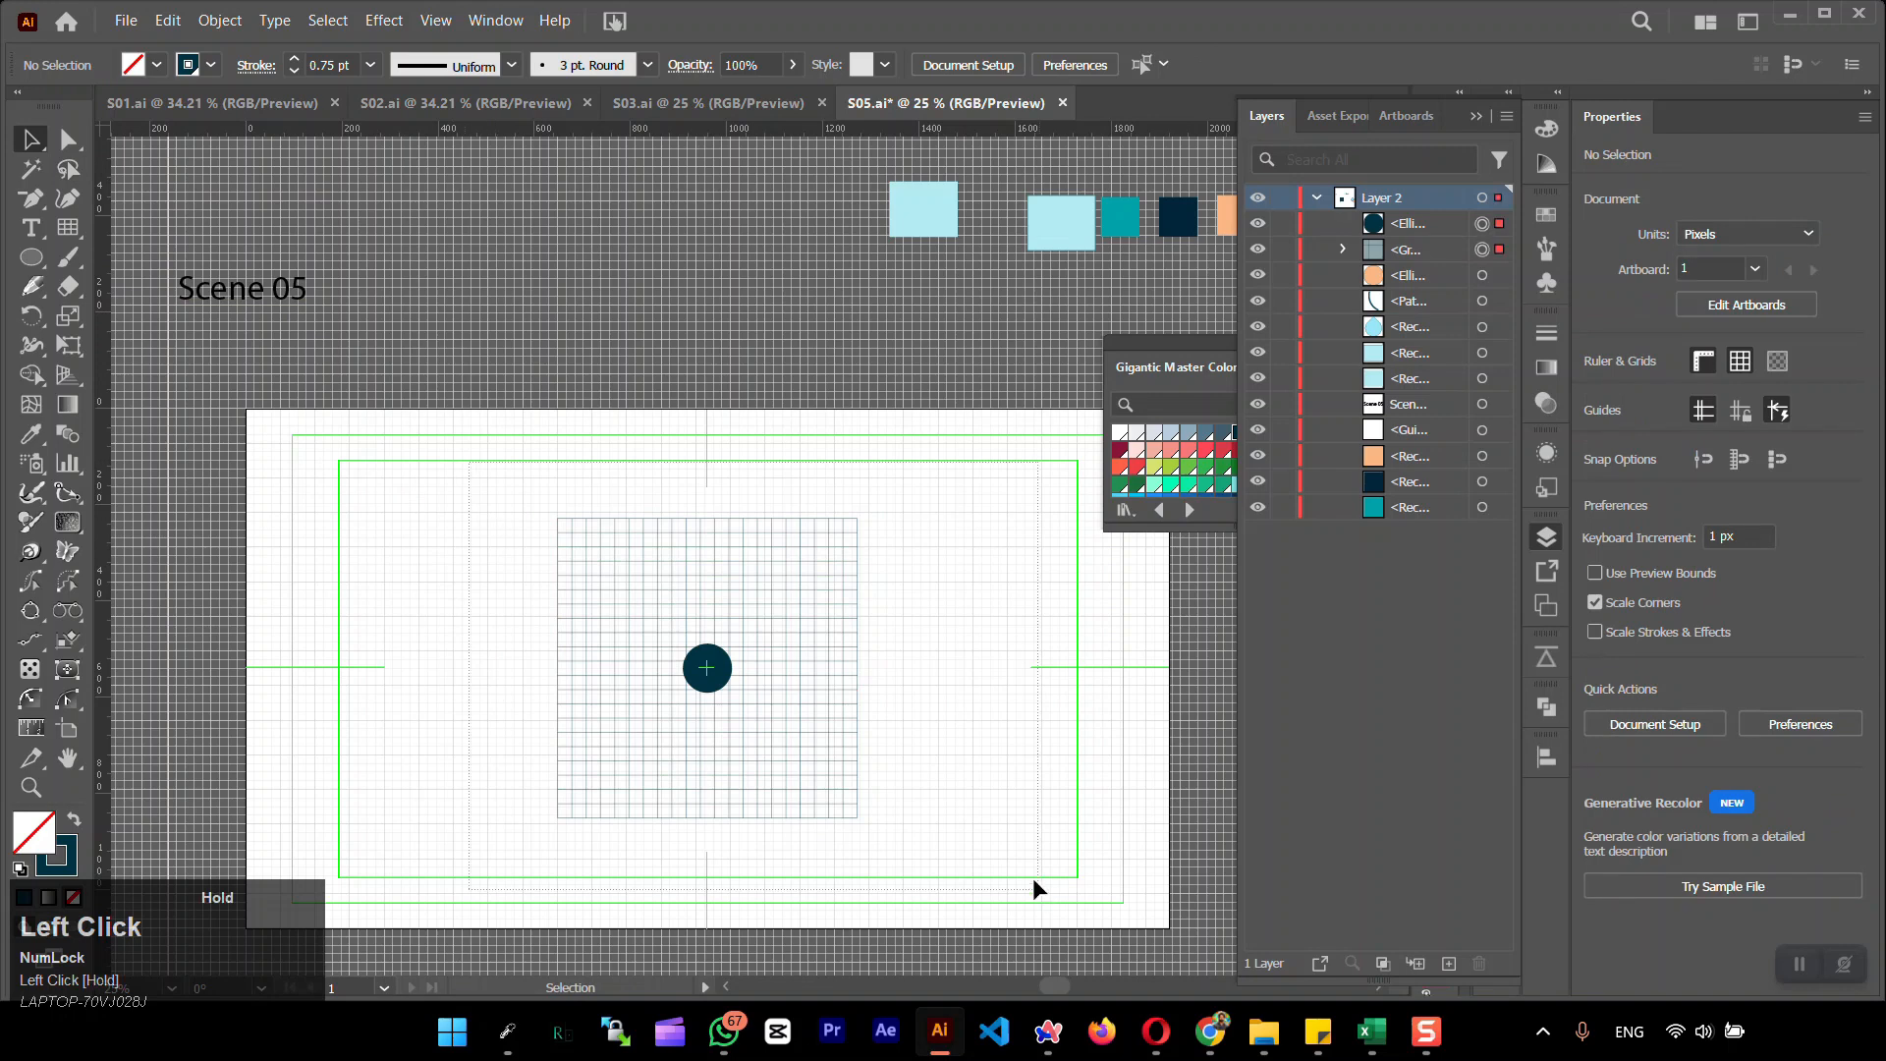
drag(1034, 878, 1039, 890)
click(937, 751)
click(708, 668)
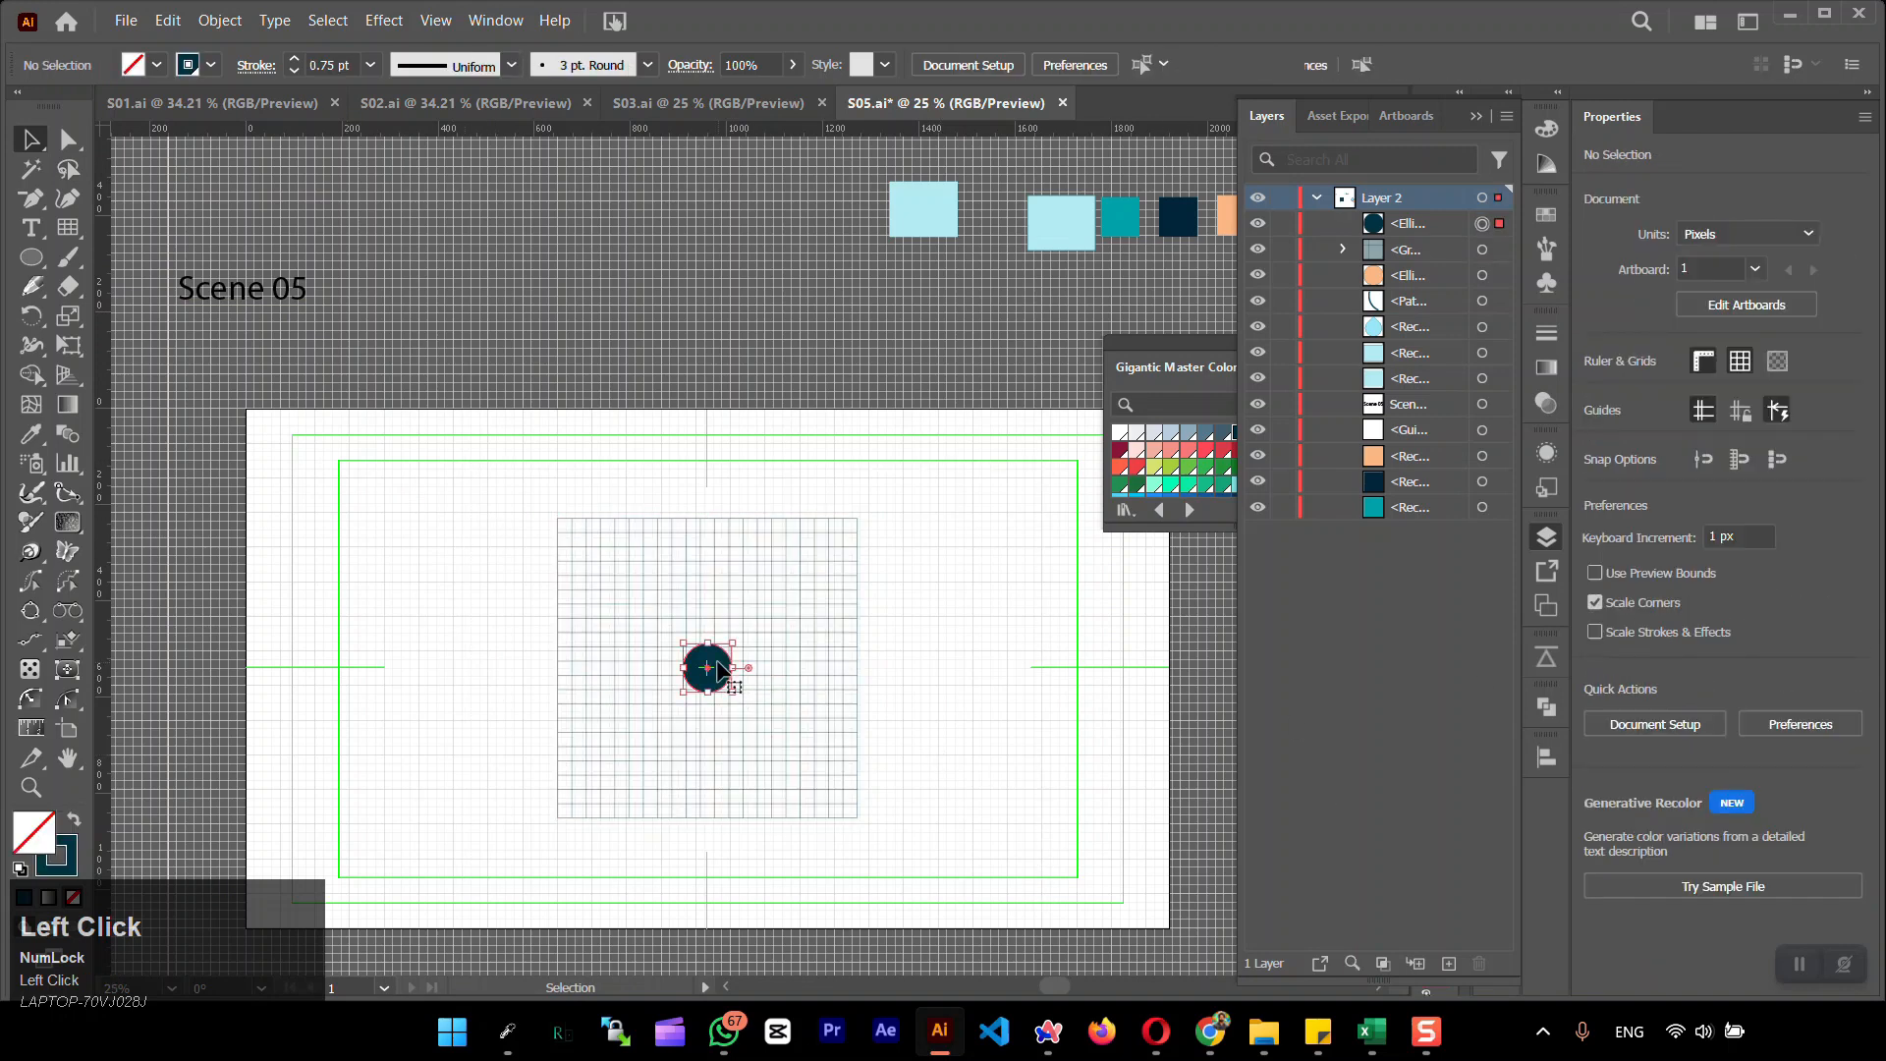
Hide the document grid and lock both the centre circle and the drawn grid group
click(417, 571)
drag(999, 851, 998, 851)
click(435, 20)
click(492, 786)
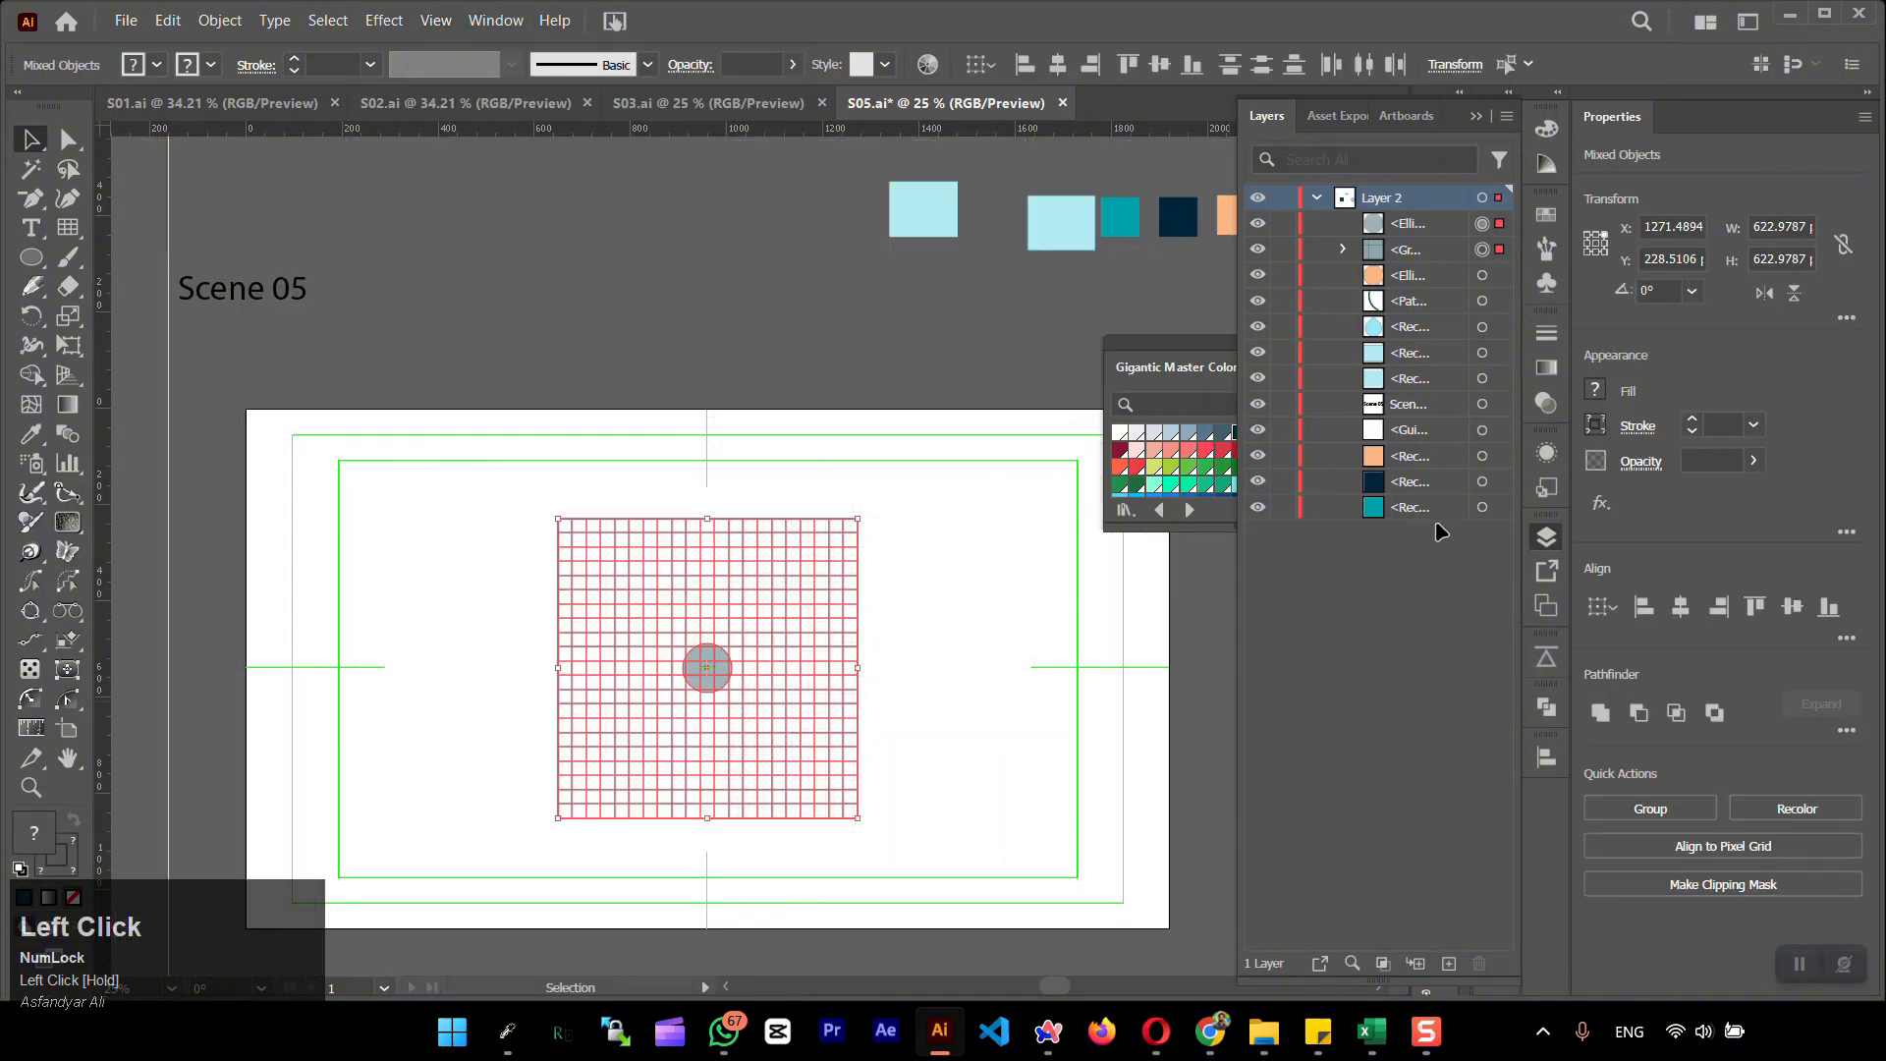
drag(1294, 228, 1284, 249)
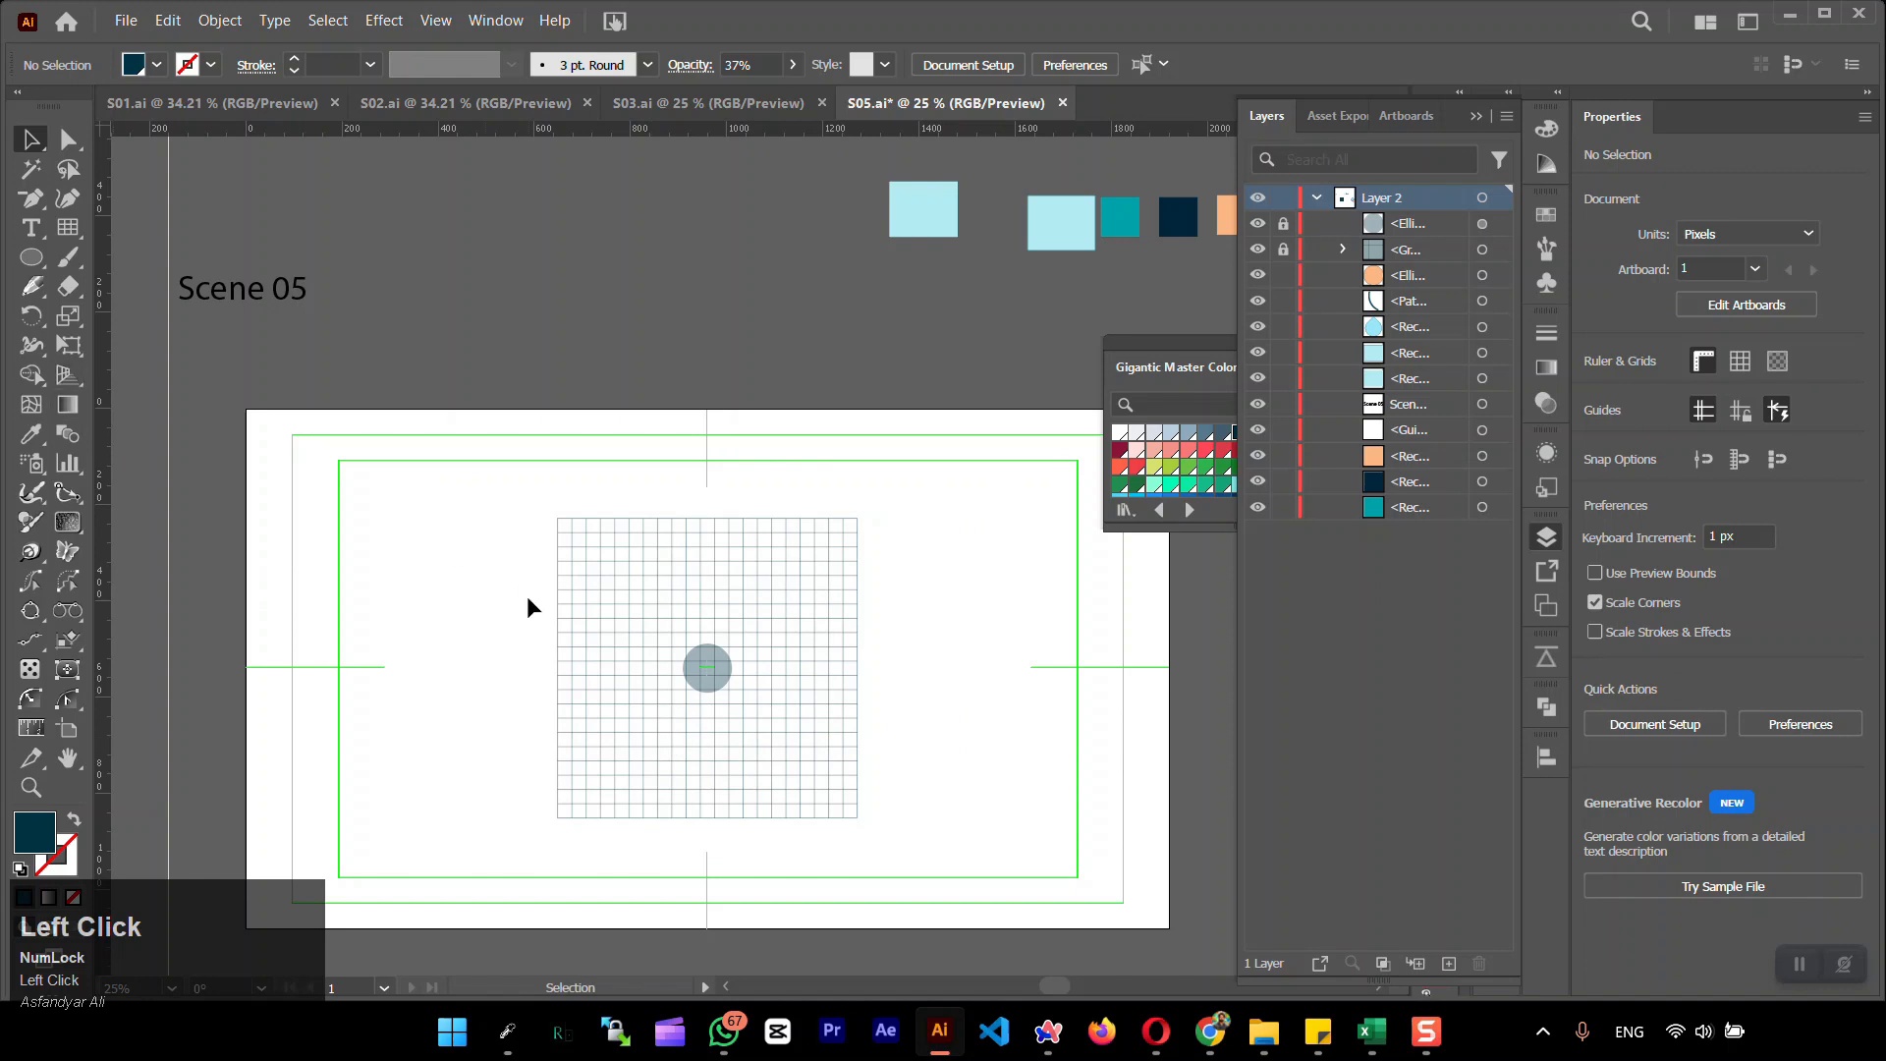
Unlock the centre circle, shrink it to about 91 px wide, re-centre it on the artboard and lock it again
click(1283, 223)
click(699, 668)
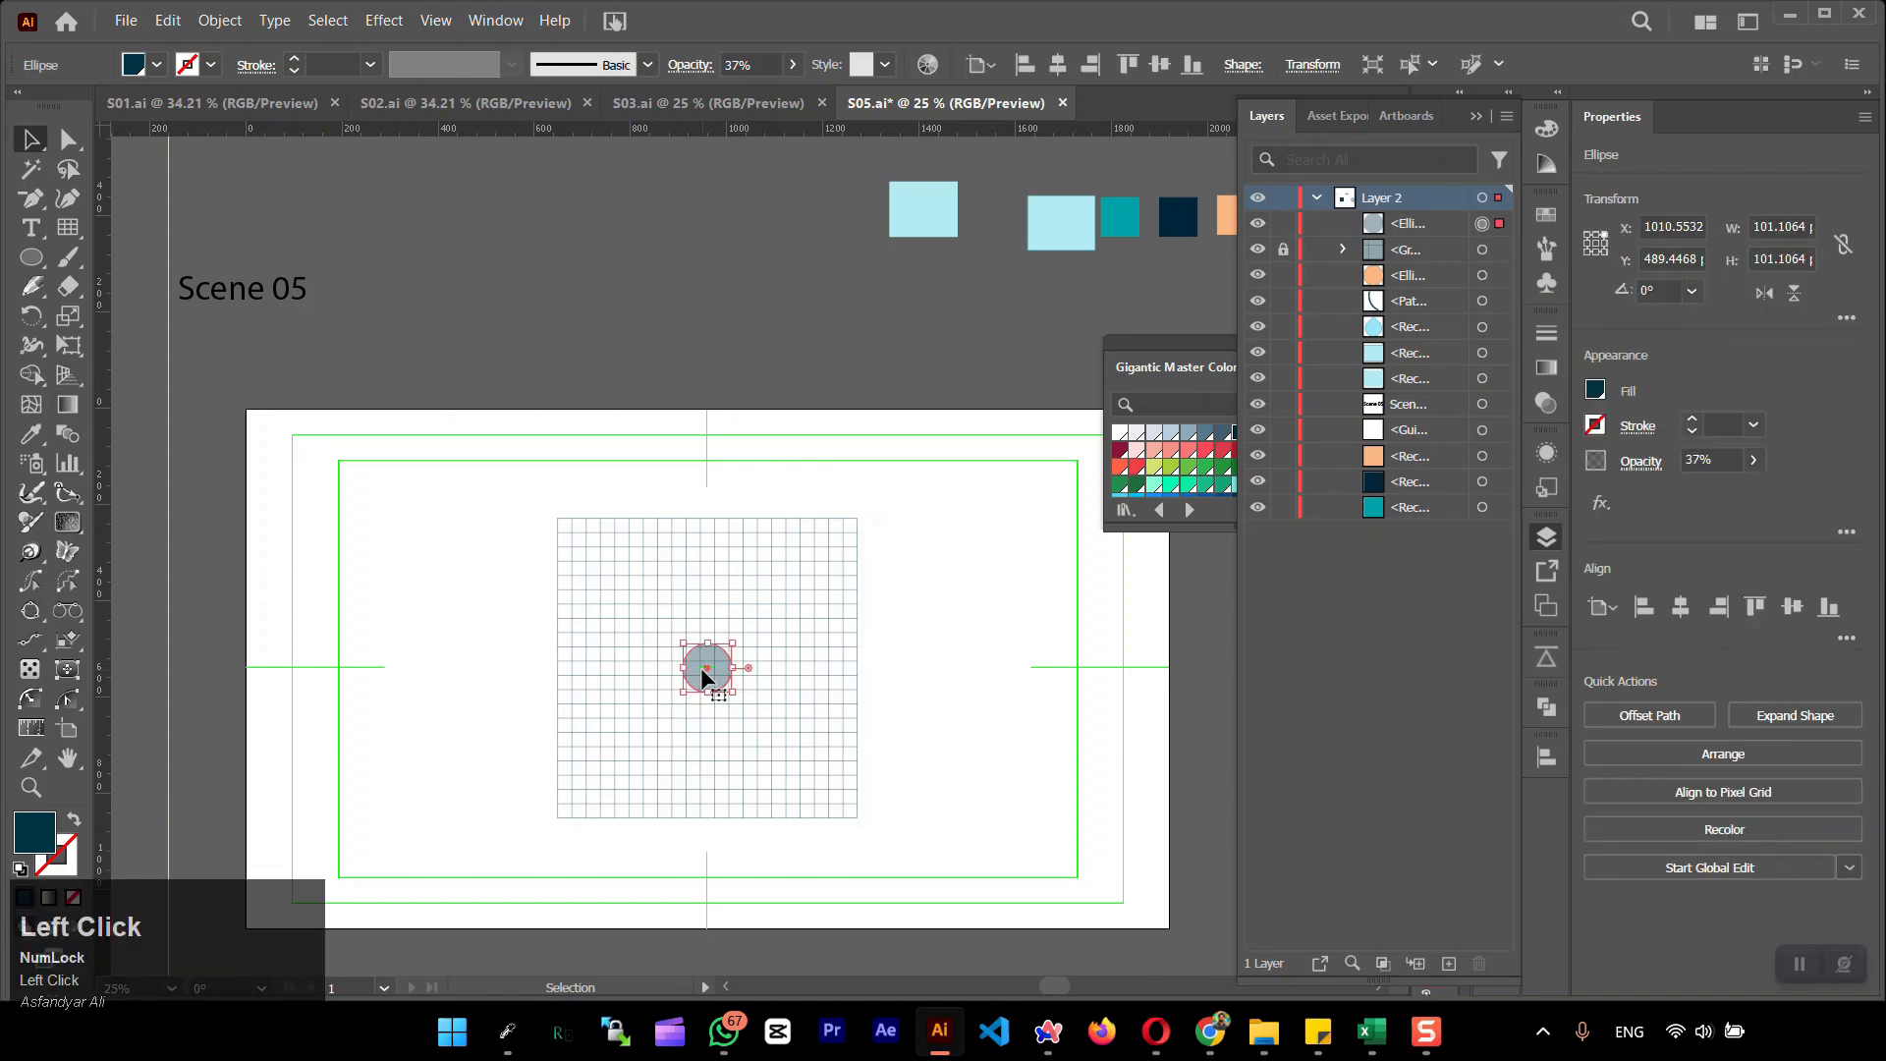
scroll(700, 668, up, 4)
drag(825, 571, 808, 583)
click(1052, 722)
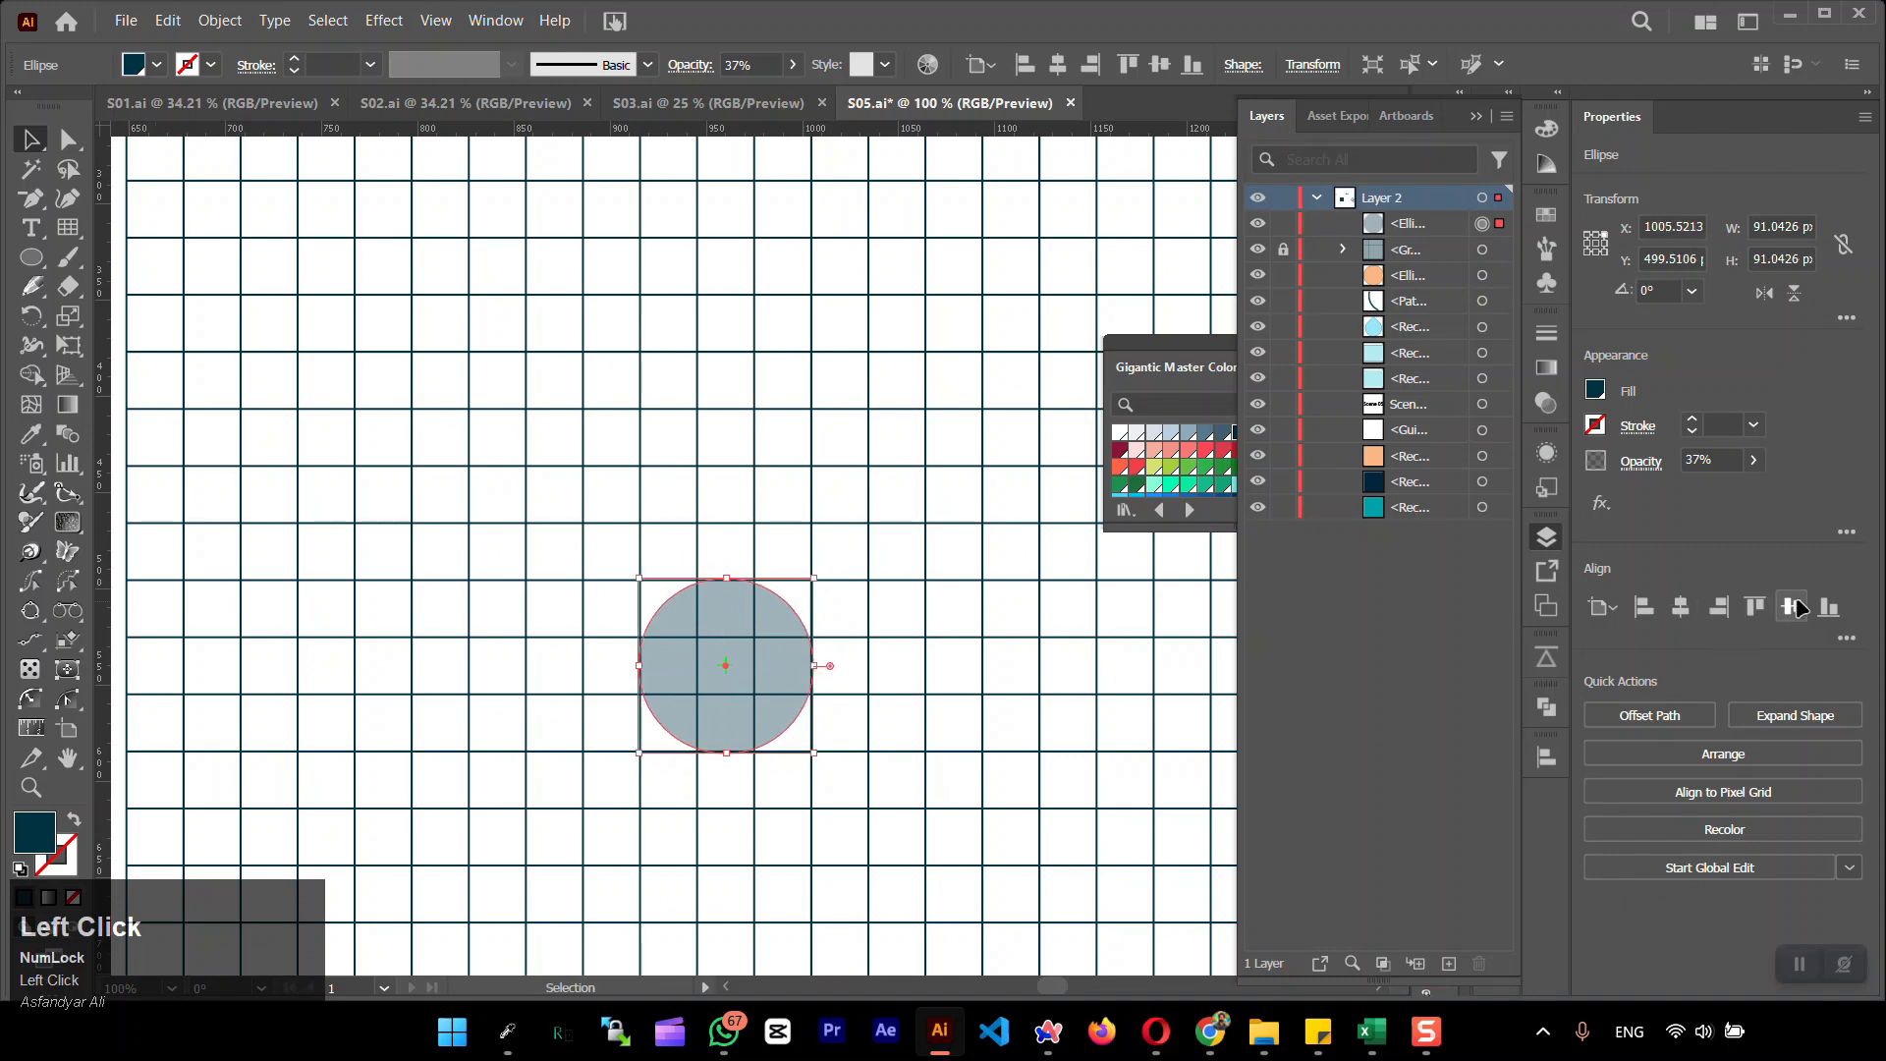
scroll(996, 607, down, 2)
scroll(827, 528, down, 1)
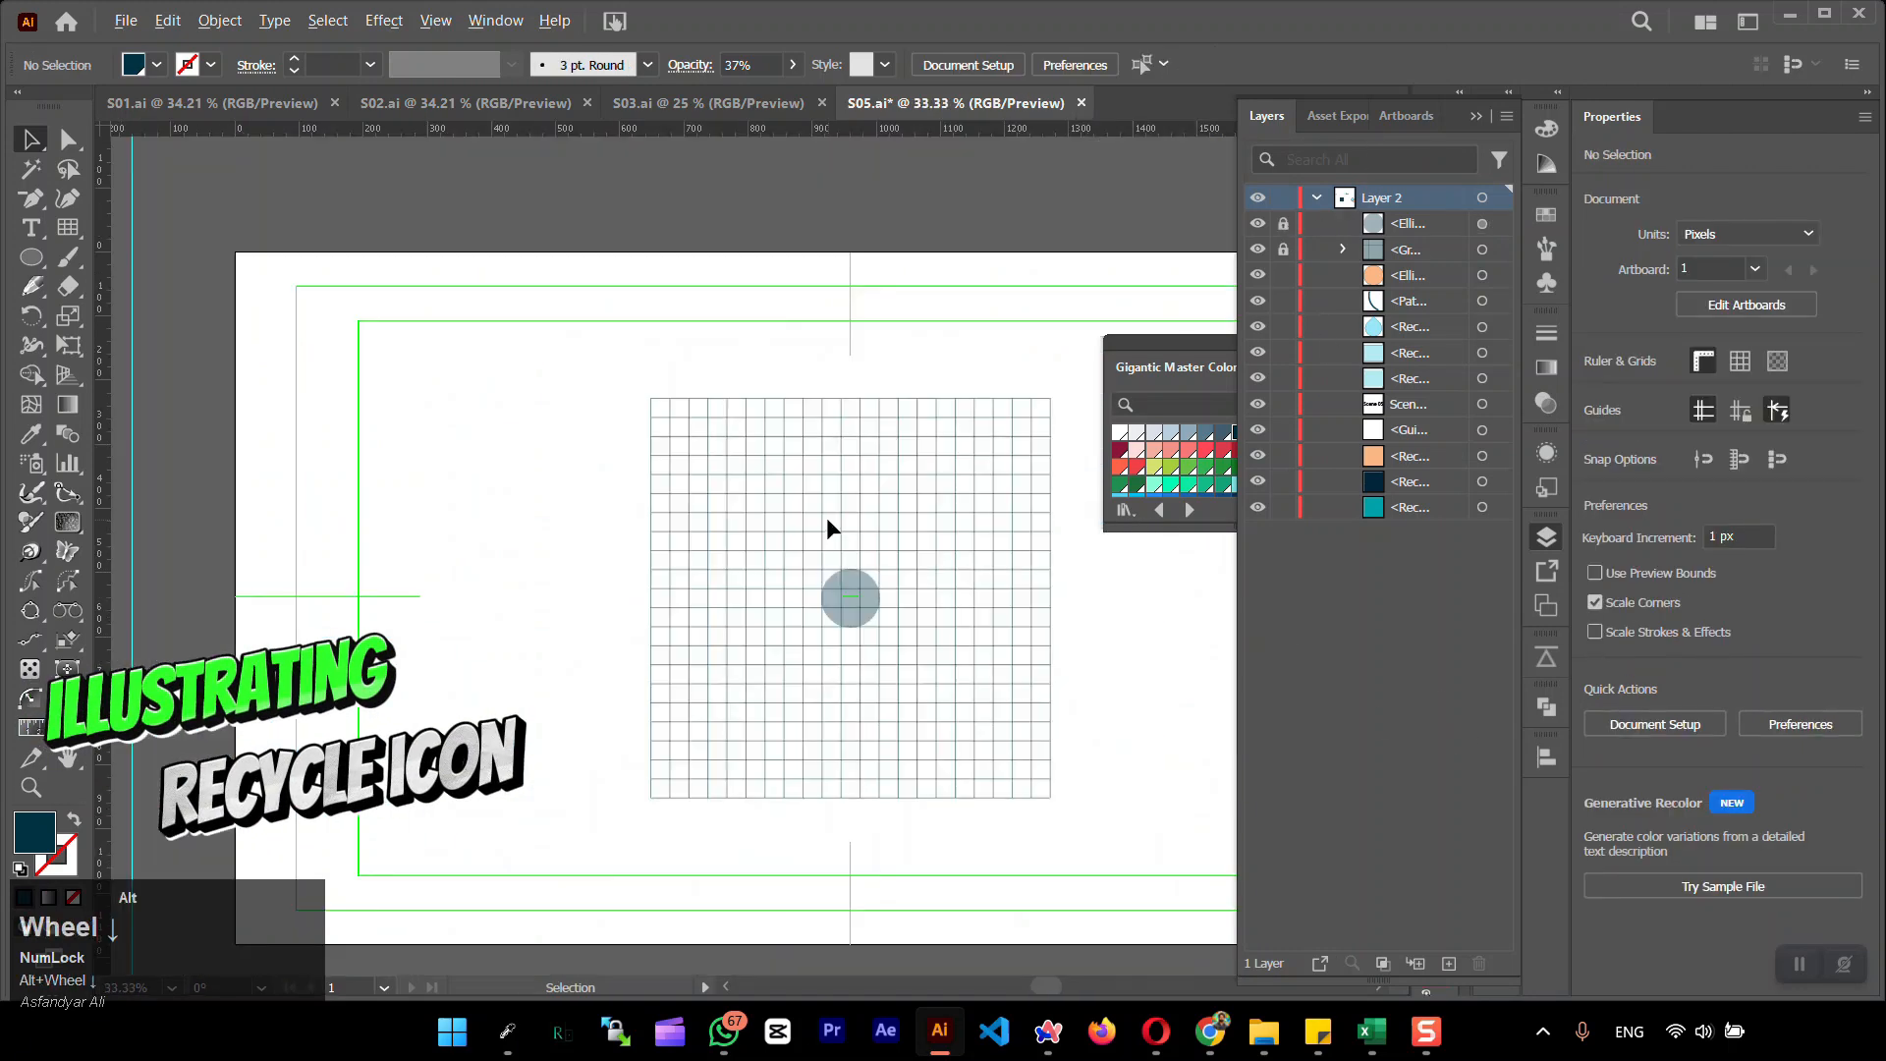
Draw a dark teal rectangle about 119 by 178 px on the grid, below and to the right of the centre circle
scroll(734, 641, up, 2)
mouse_move(896, 559)
mouse_down()
mouse_move(742, 593)
mouse_move(744, 438)
mouse_up()
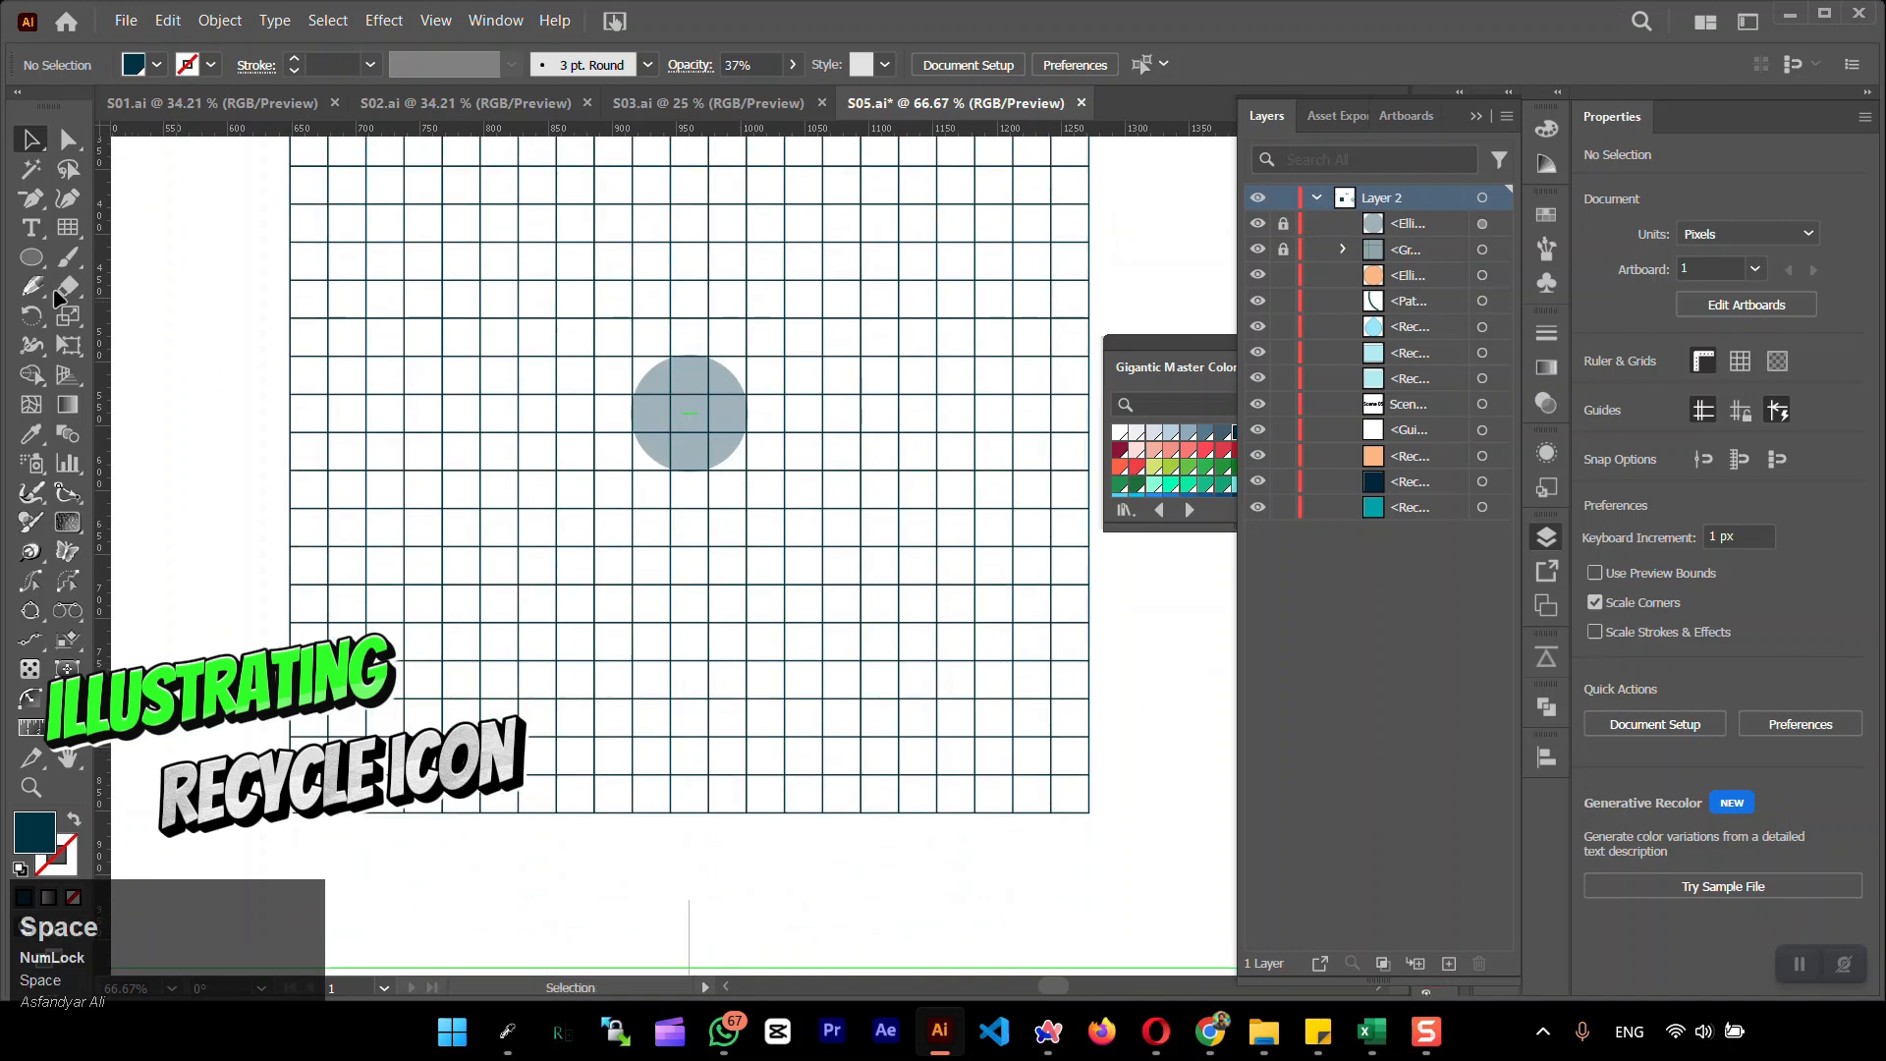
mouse_move(61, 259)
mouse_down()
mouse_move(42, 260)
mouse_move(177, 314)
mouse_move(167, 257)
mouse_up()
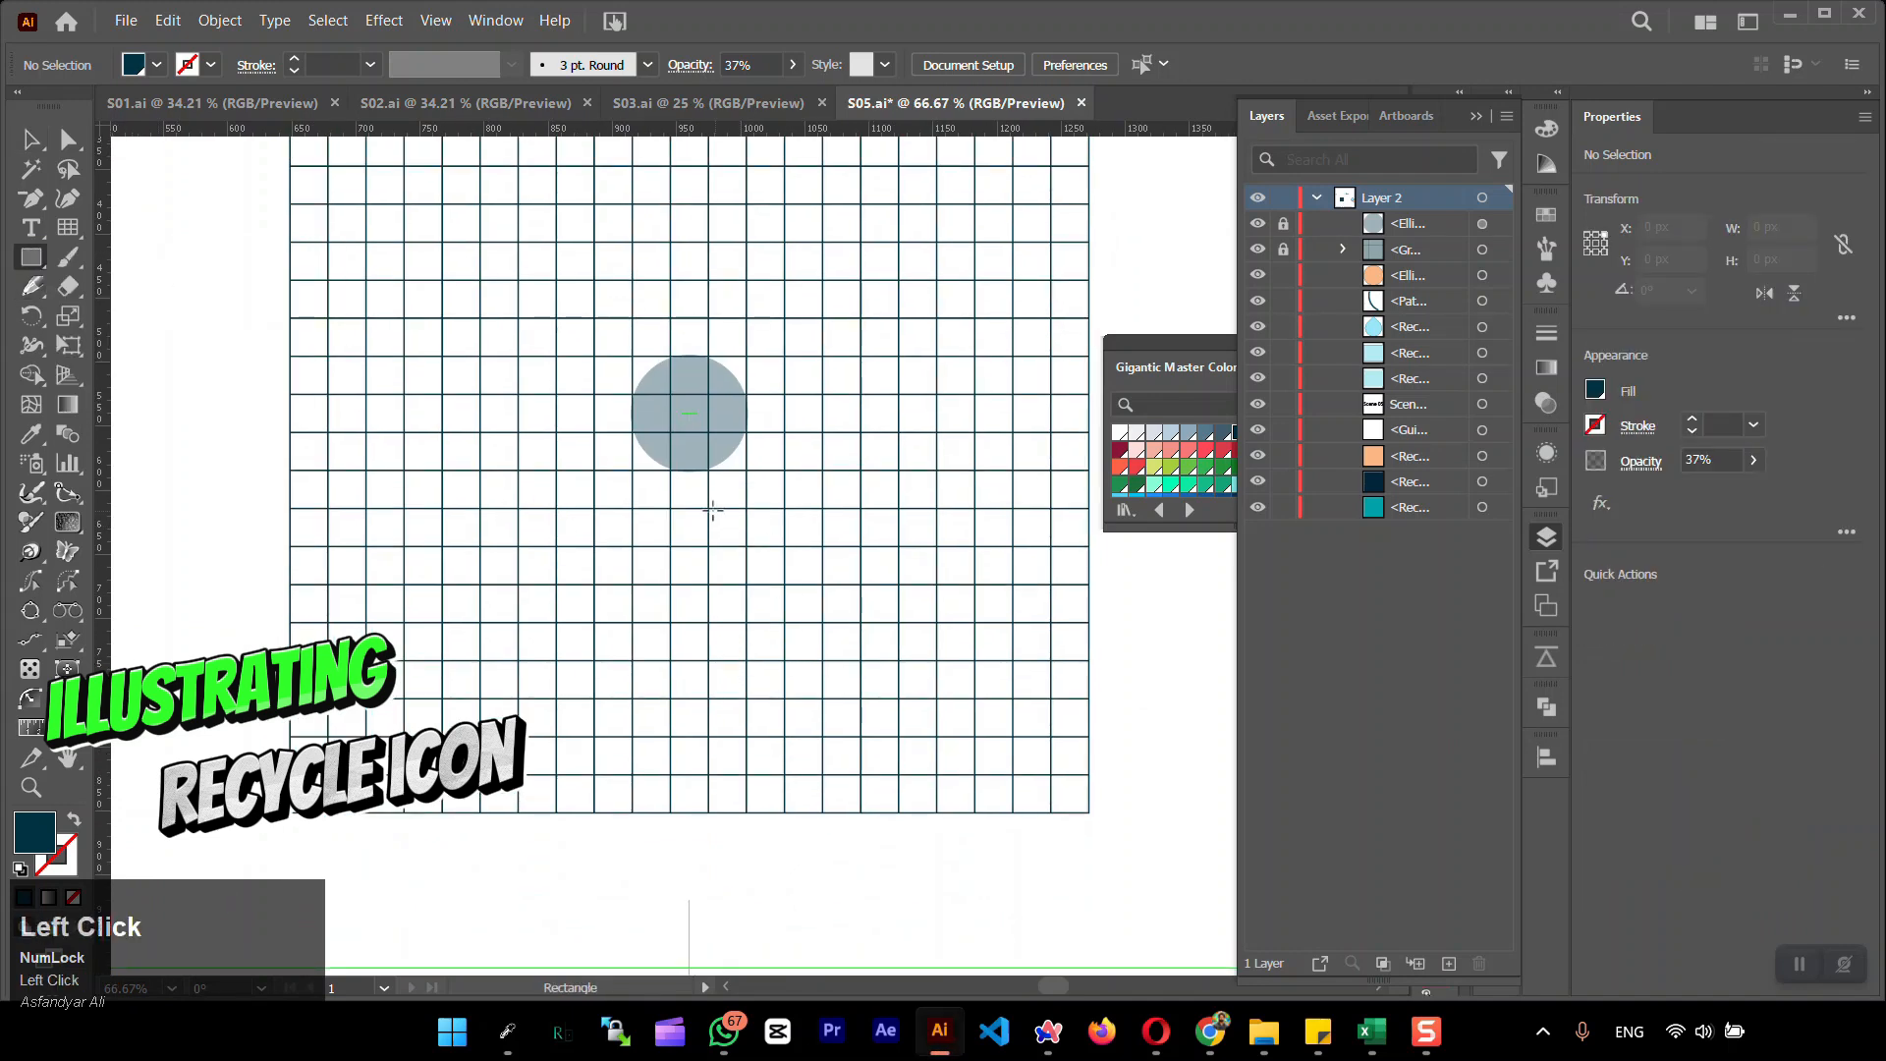
drag(708, 510, 858, 737)
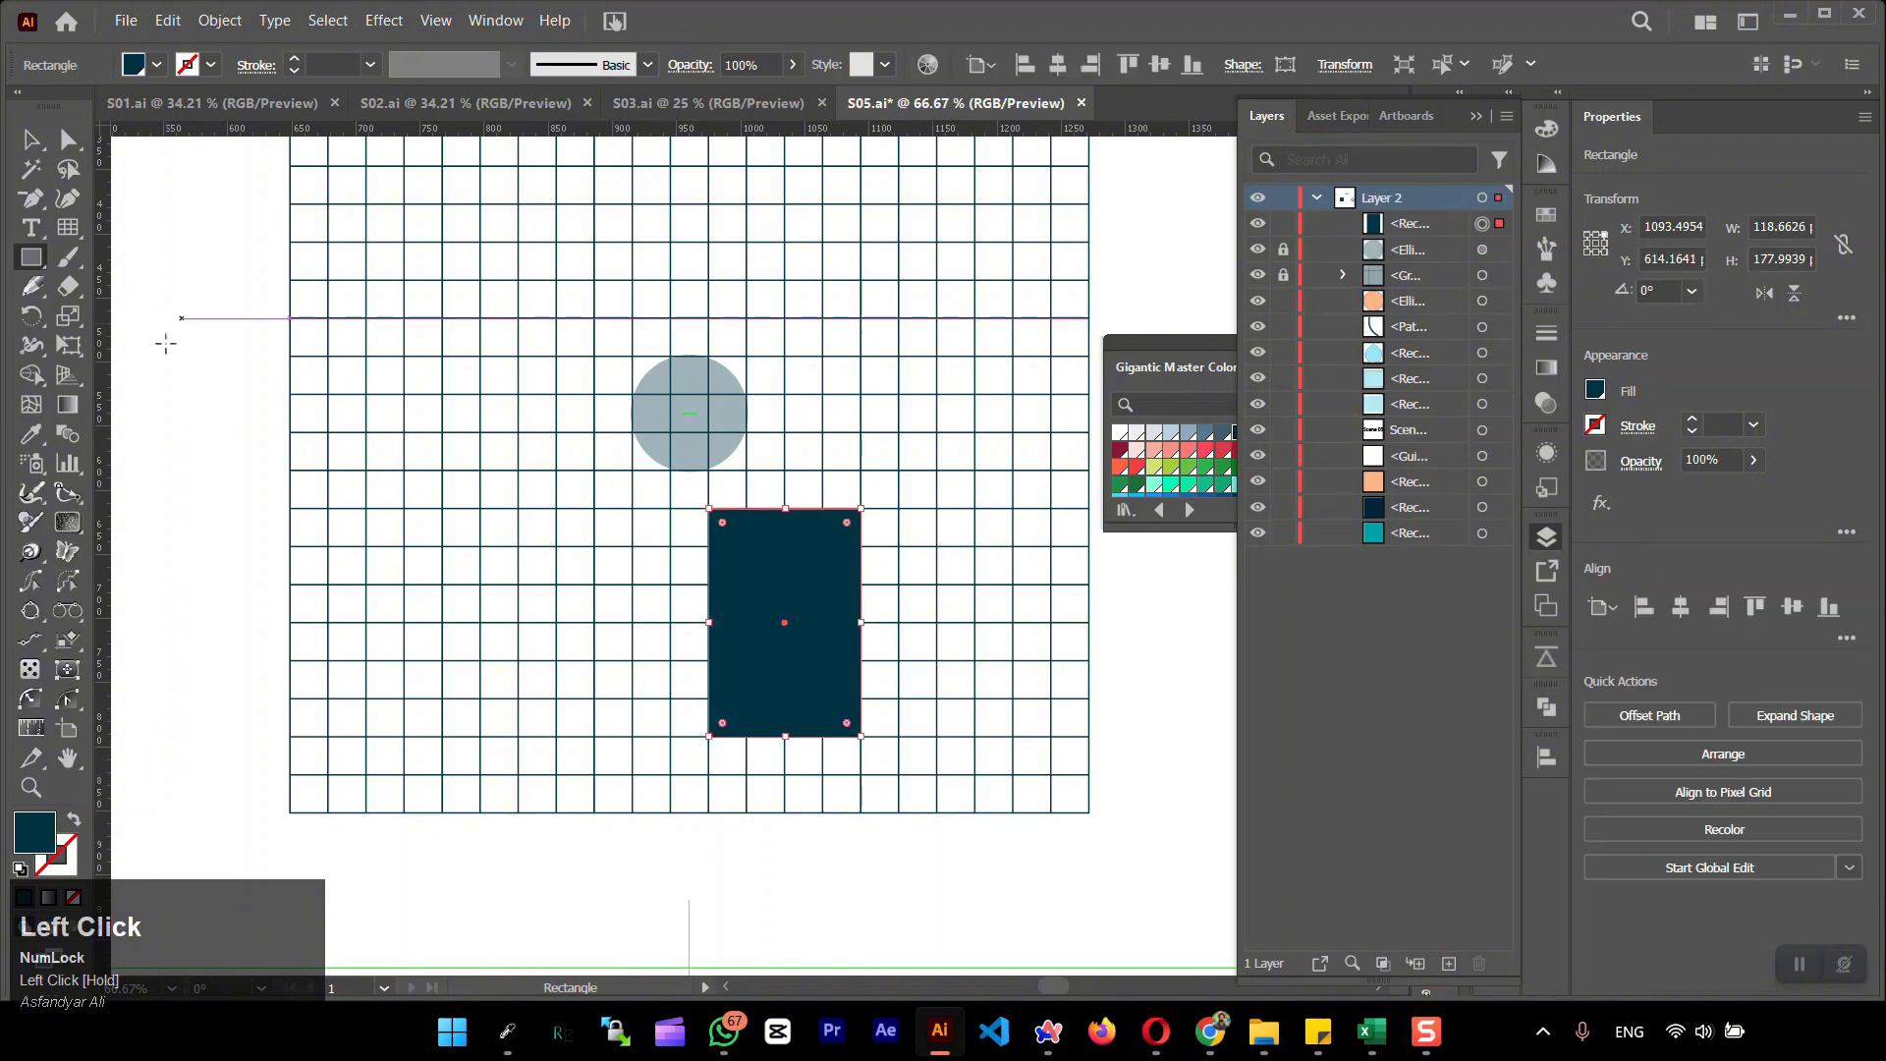
Turn the rectangle into a left-pointing triangle by adding a midpoint anchor on its left edge and deleting the two left corner anchors
drag(49, 200, 108, 245)
click(708, 625)
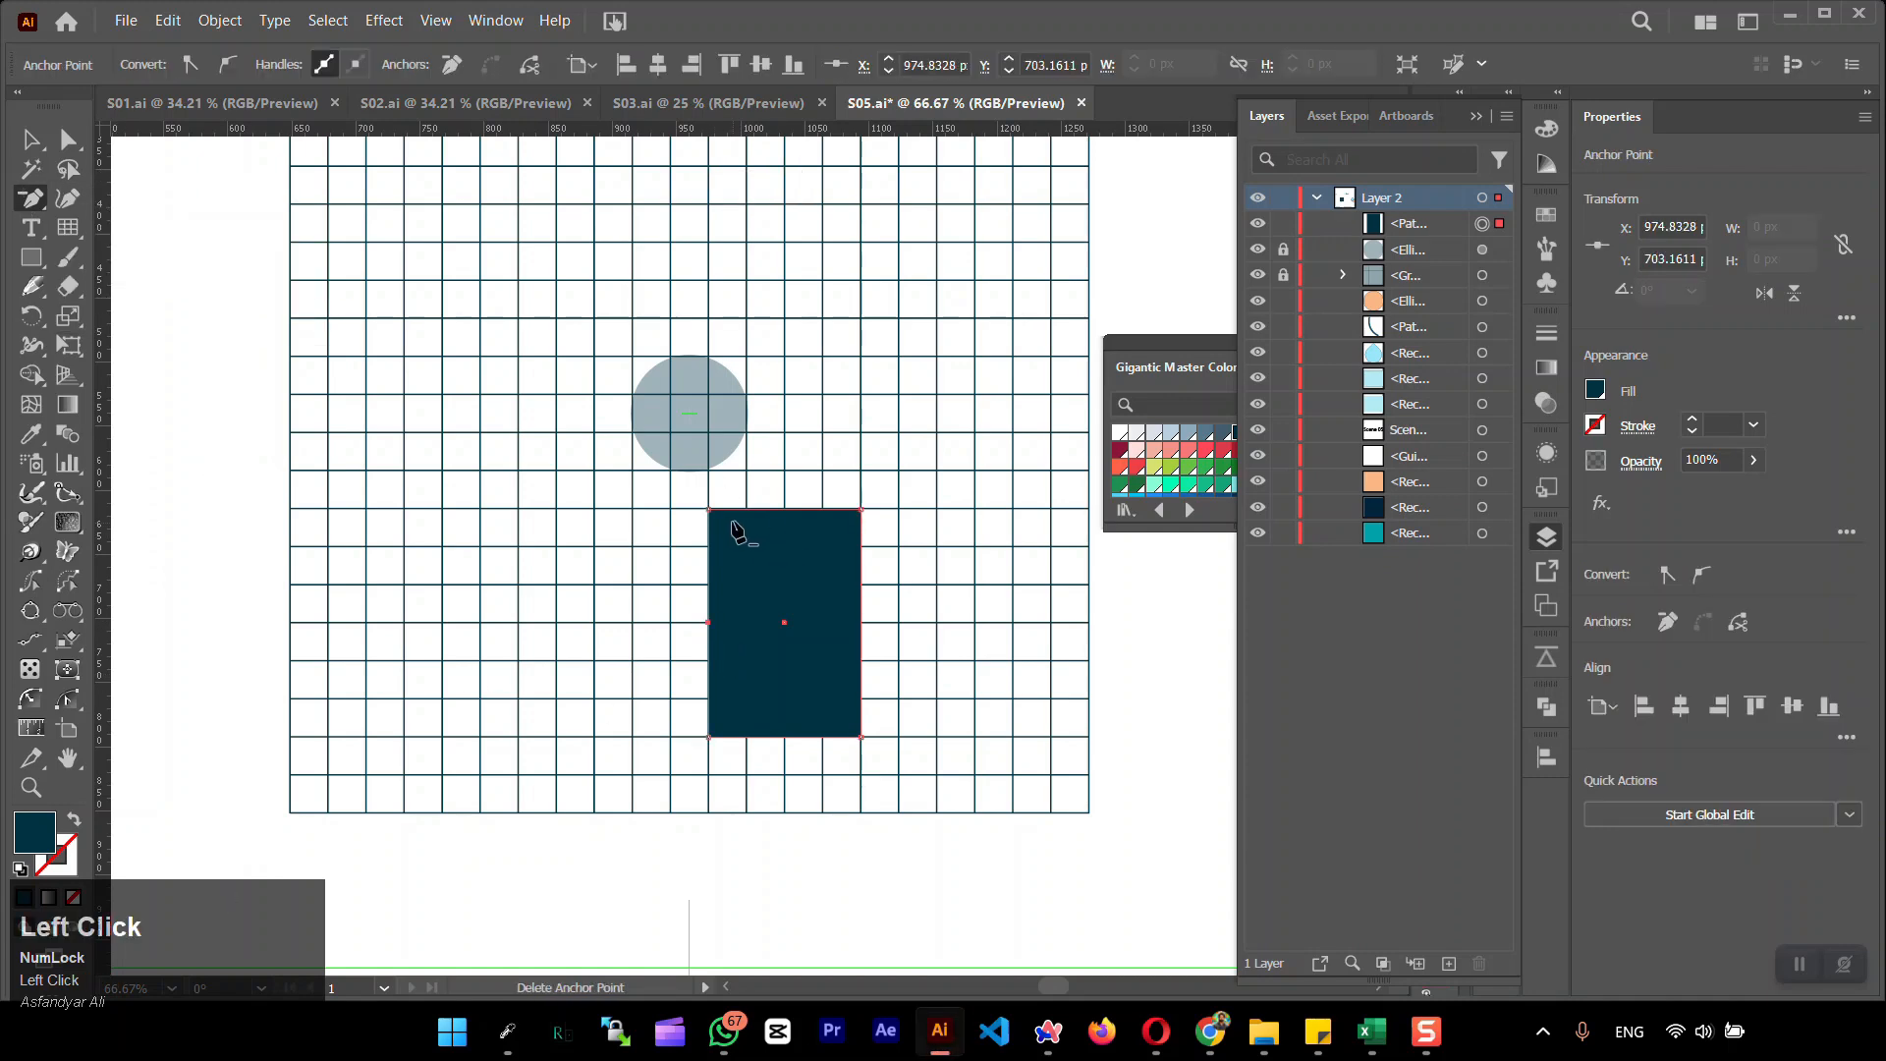
click(710, 511)
click(708, 736)
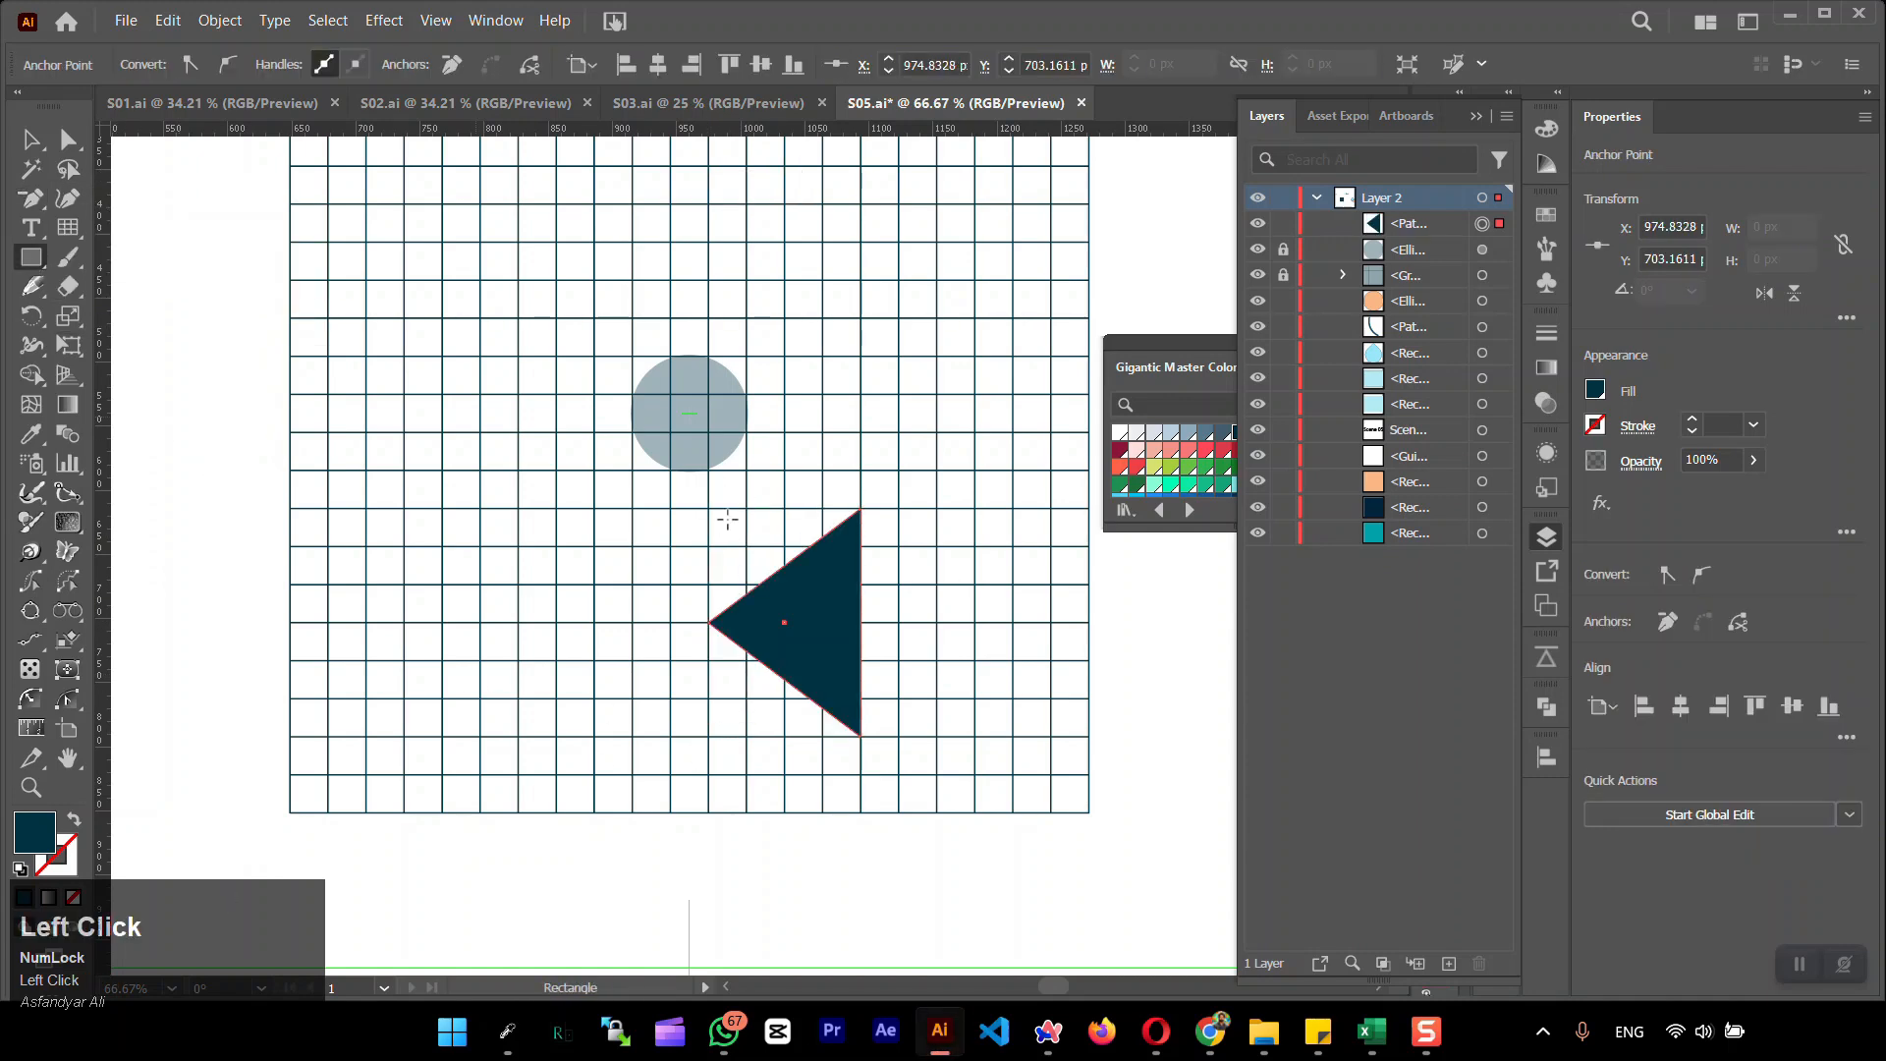
Draw an arrow shaft about 165 by 119 px behind the triangle and copy it left of the arrowhead, widening the copy to about 208 px
drag(879, 547, 1092, 700)
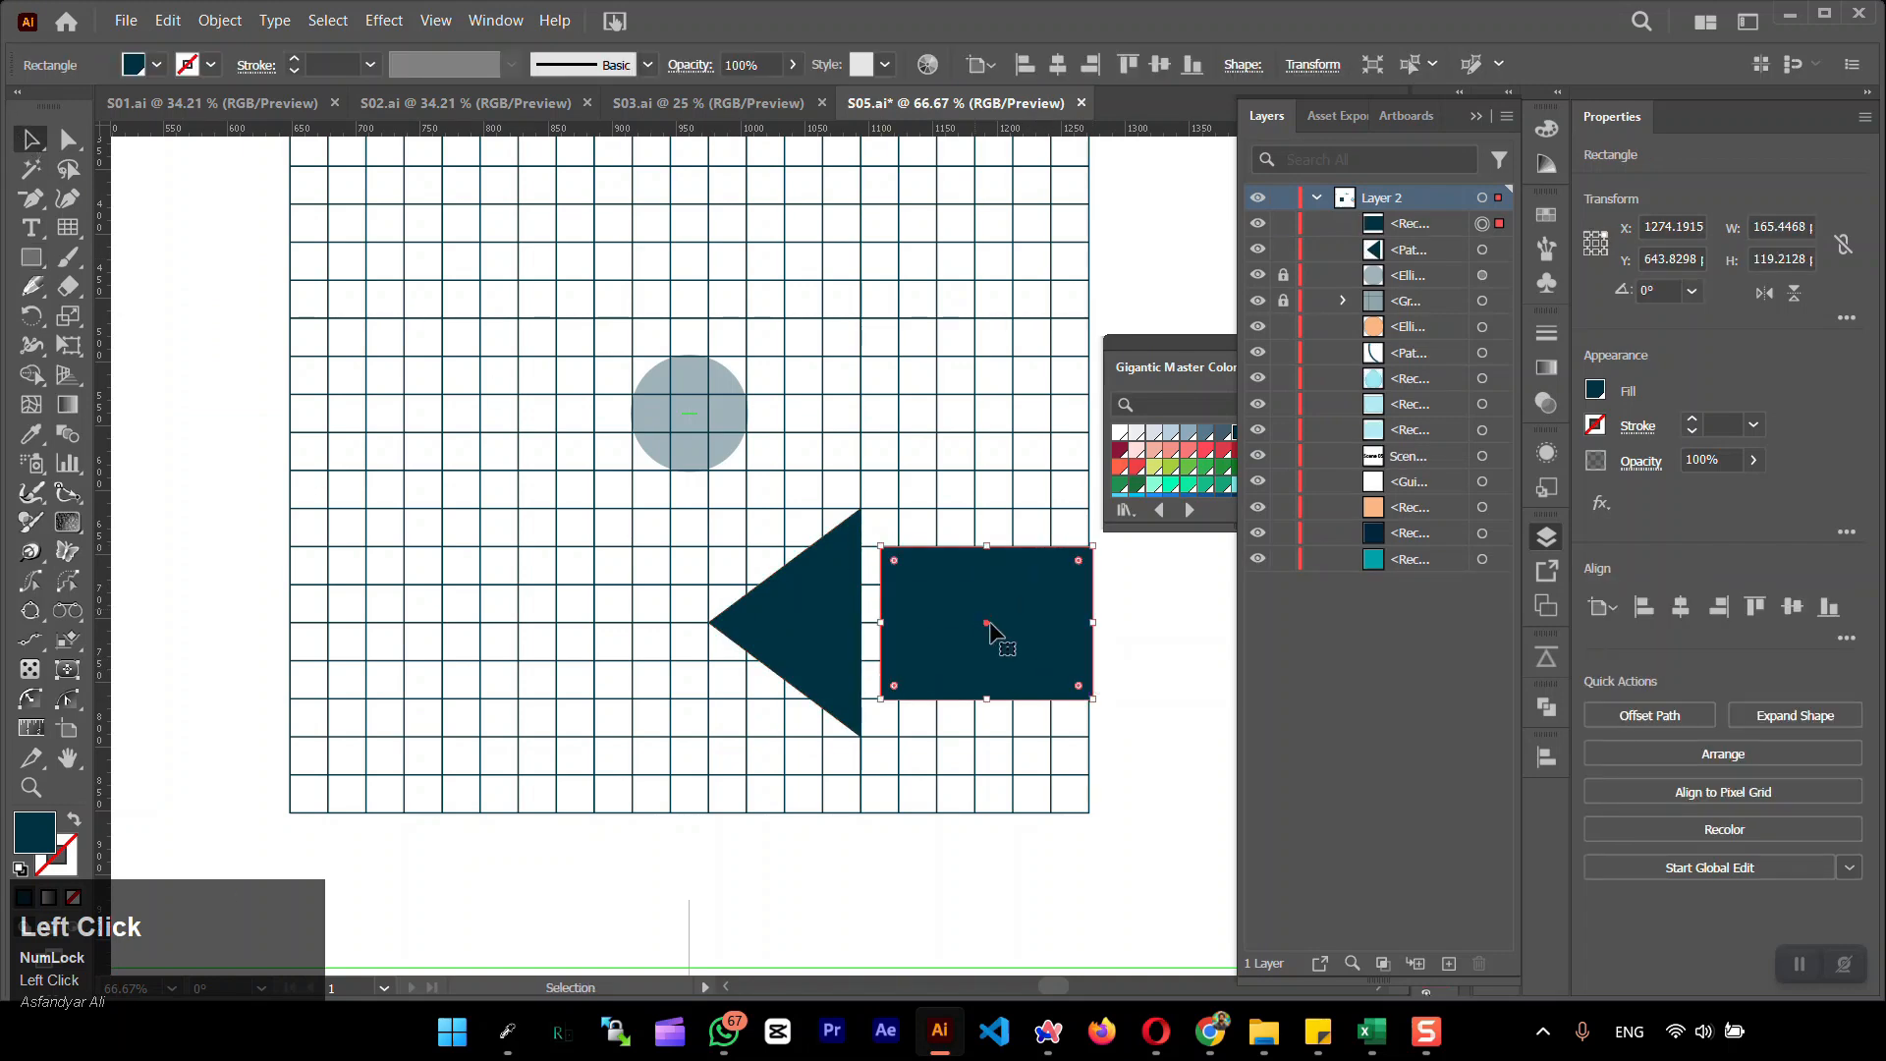
drag(989, 625, 609, 633)
shift+click(824, 627)
click(998, 640)
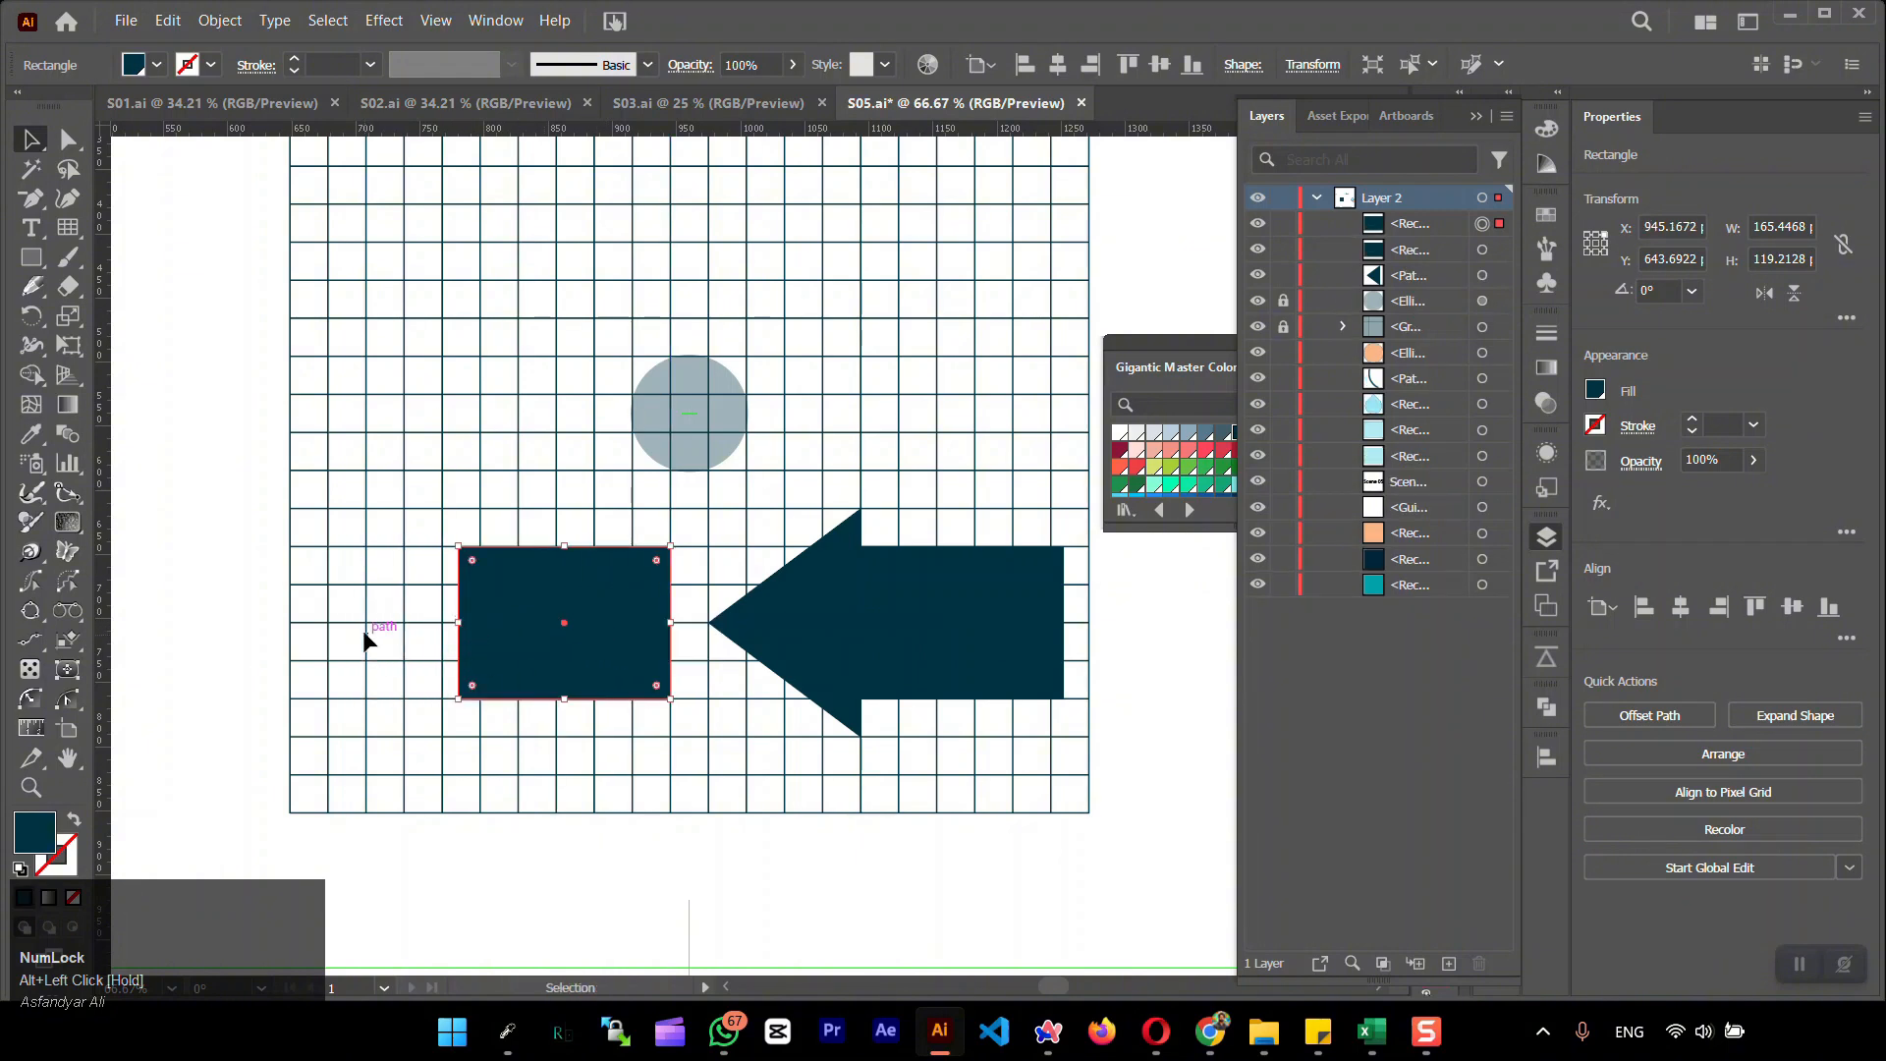
drag(458, 631, 405, 632)
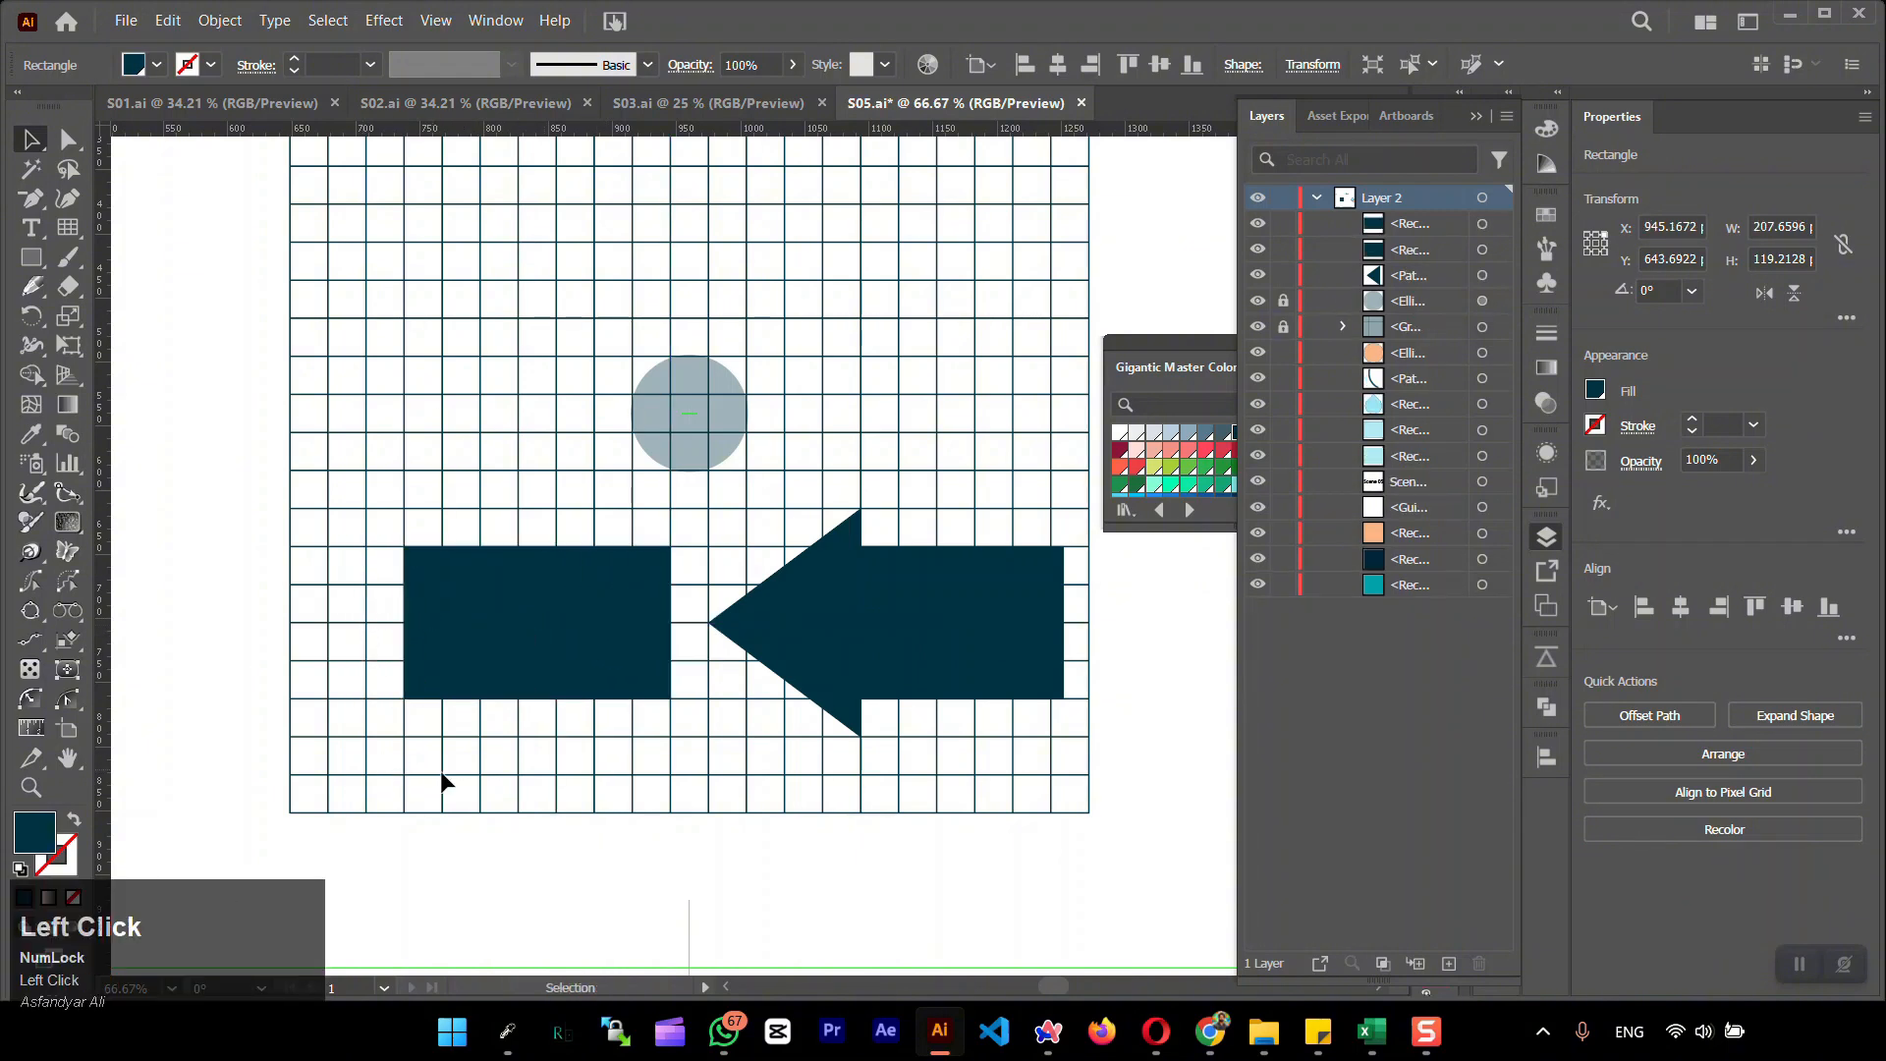
drag(1141, 763, 109, 354)
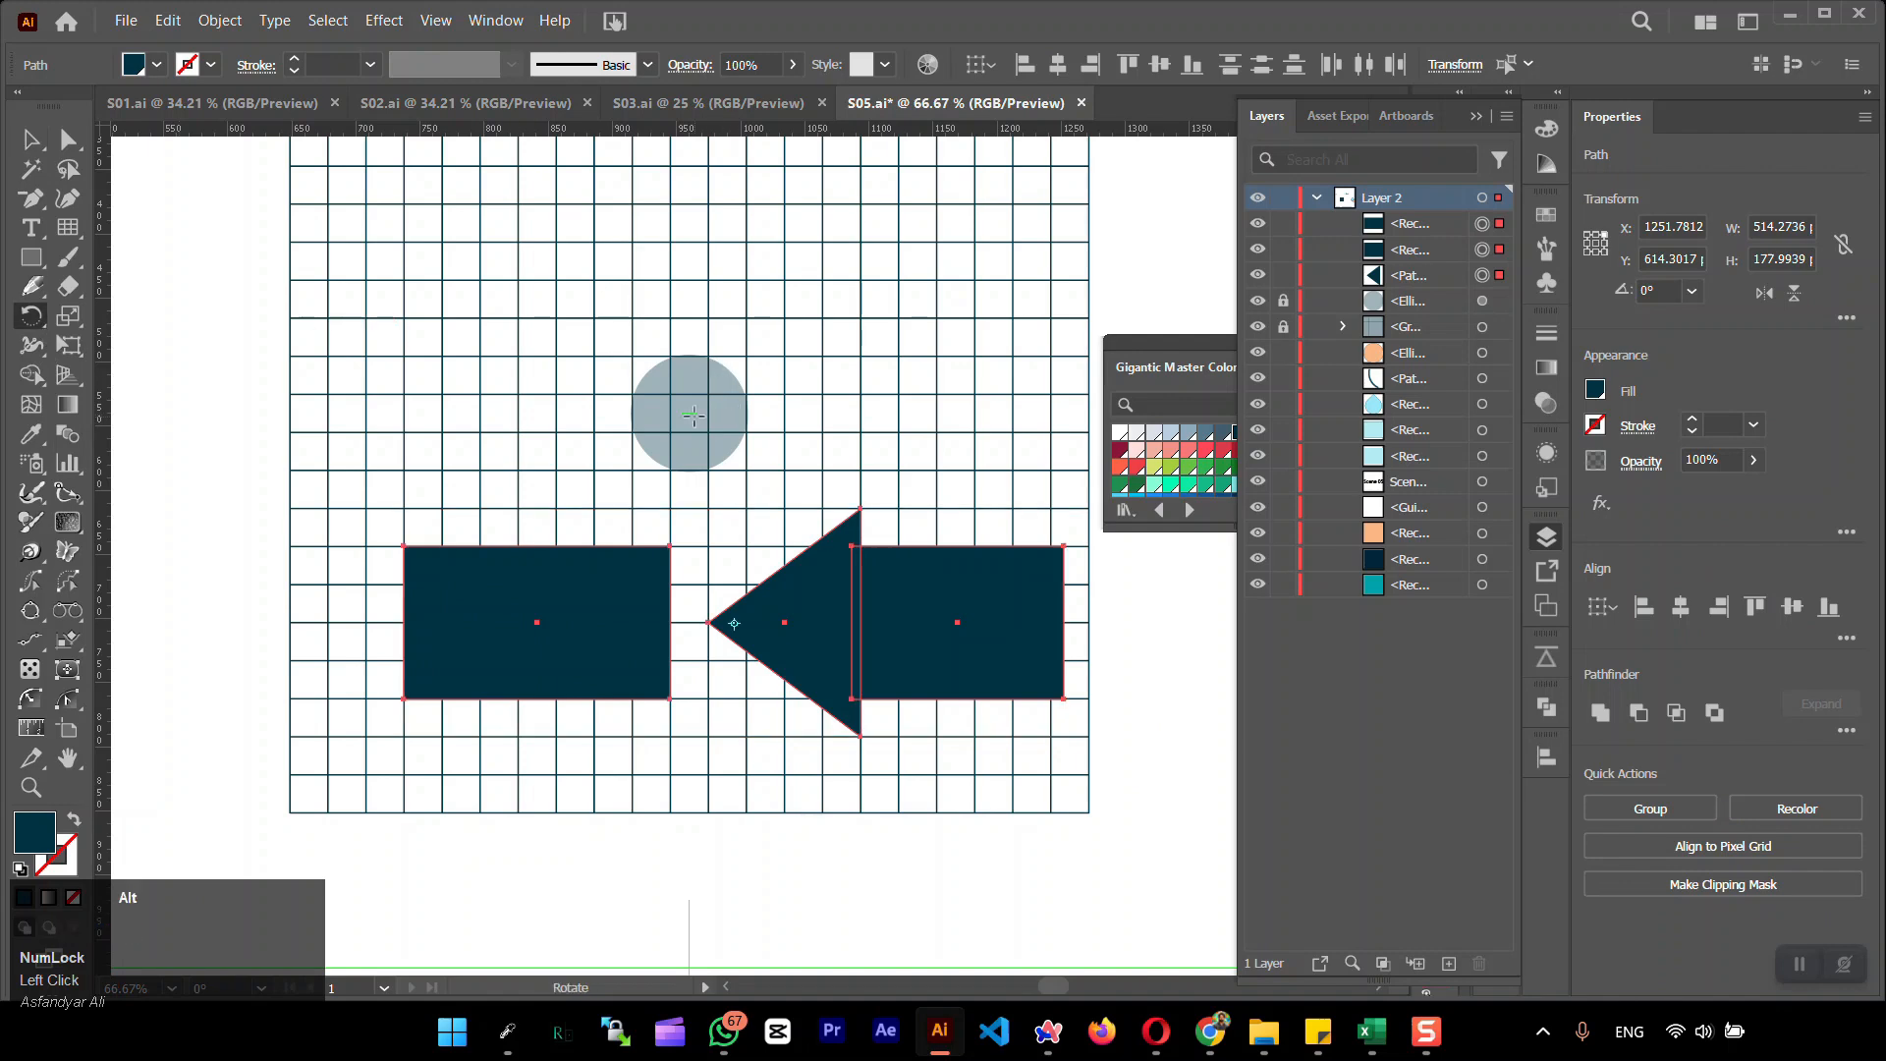
alt+click(690, 413)
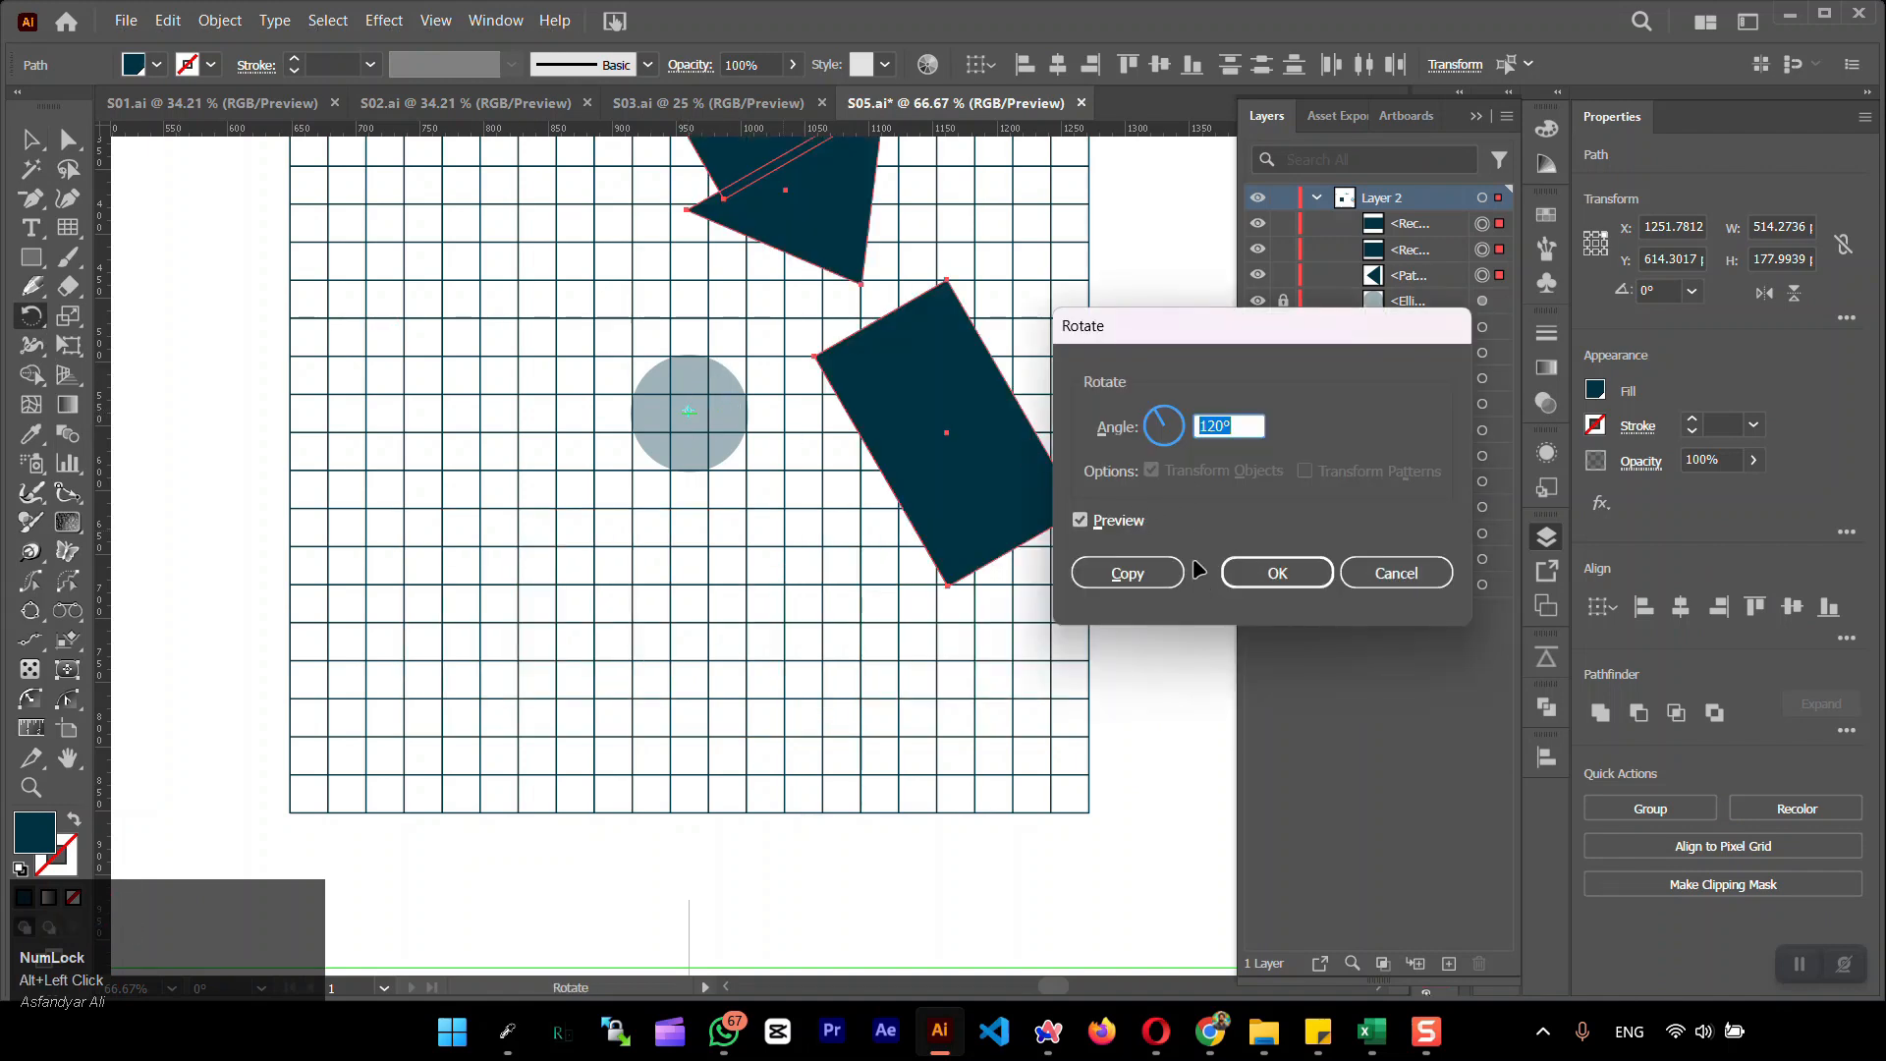
click(1133, 586)
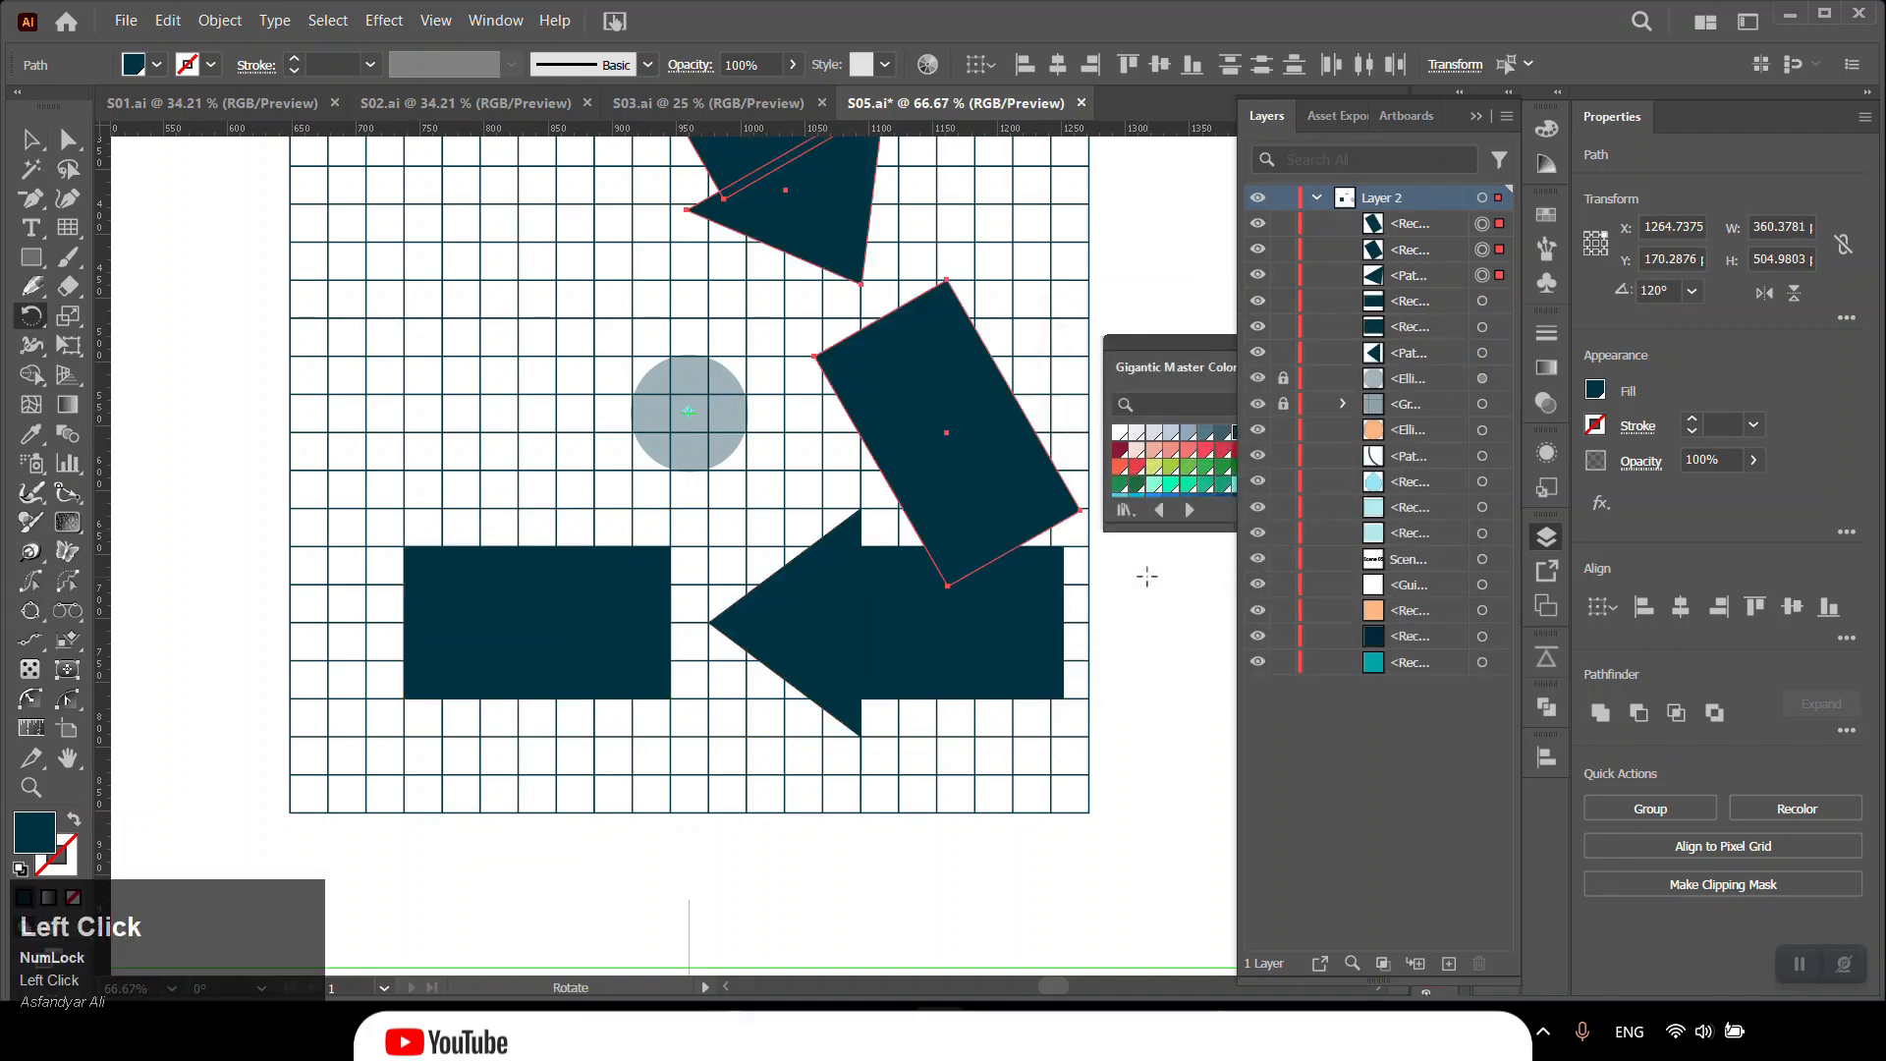
key(ctrl+z)
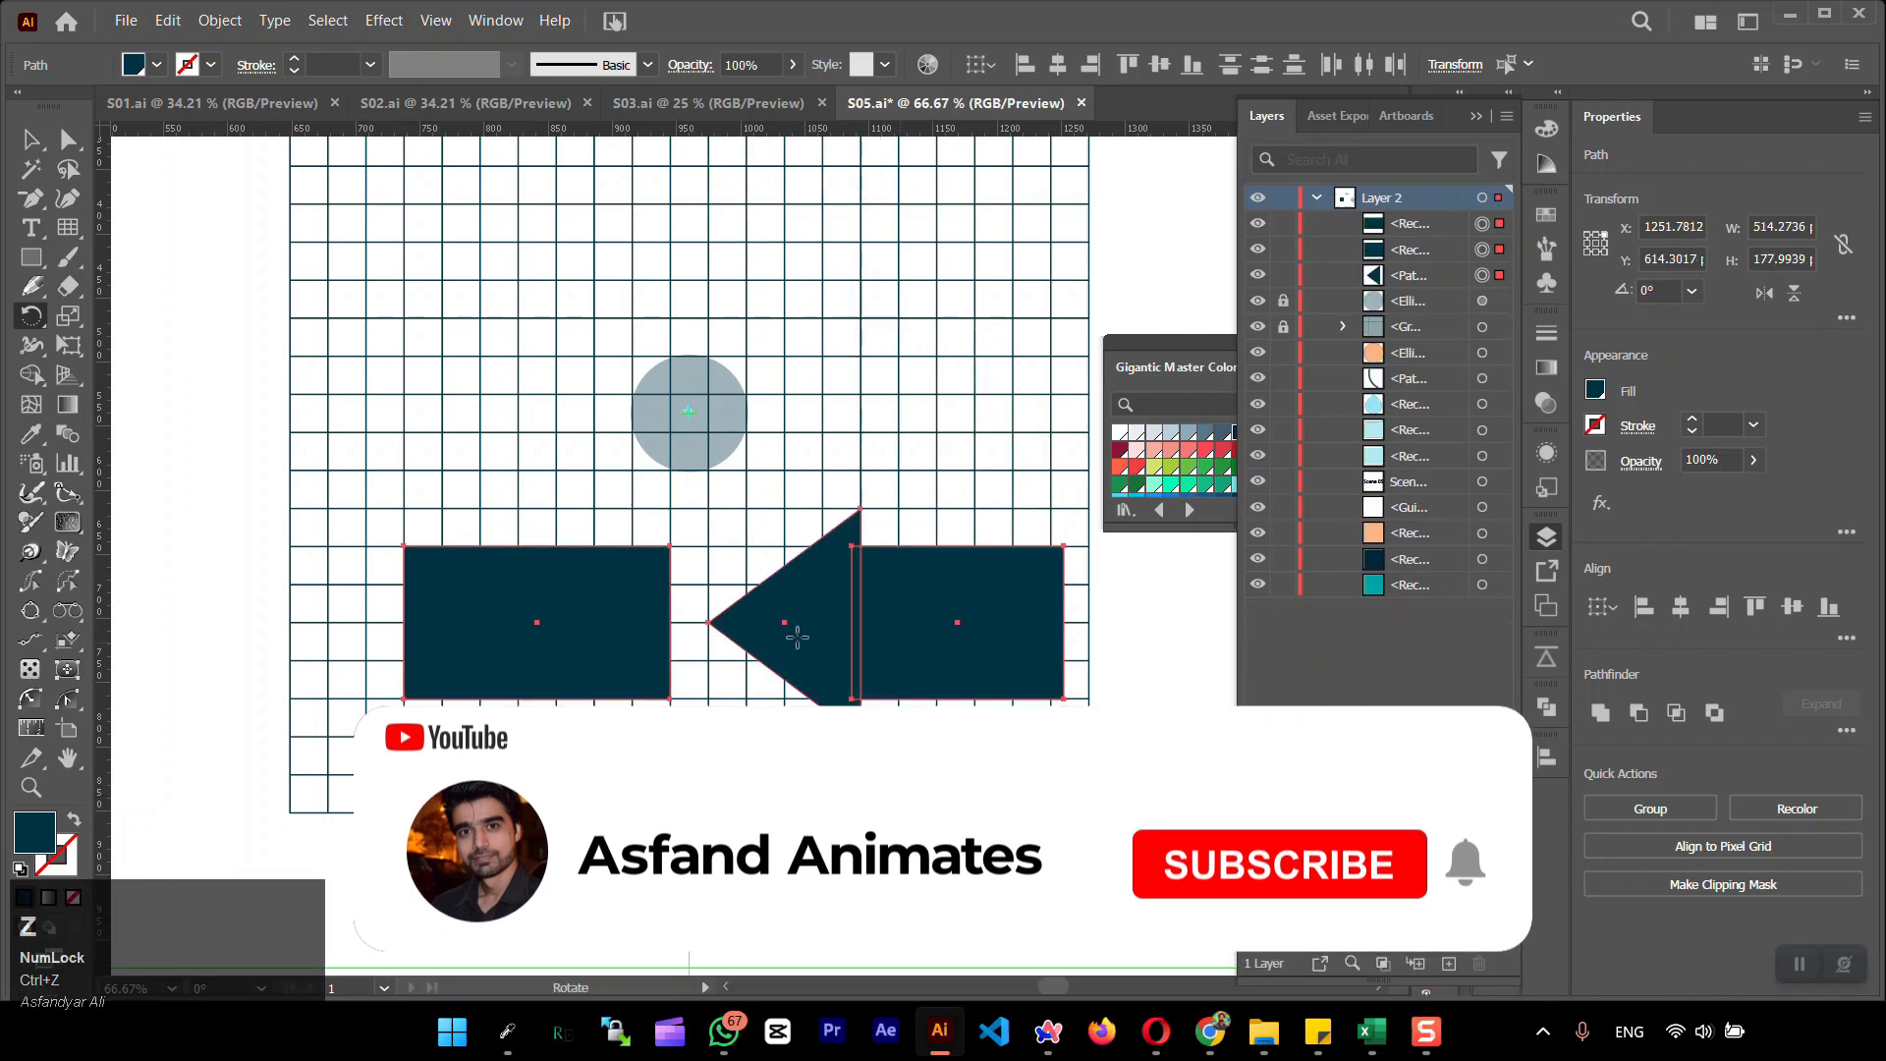
Extend the left rectangle's left edge so it is about 239 px wide
click(33, 148)
click(476, 632)
drag(404, 622, 365, 624)
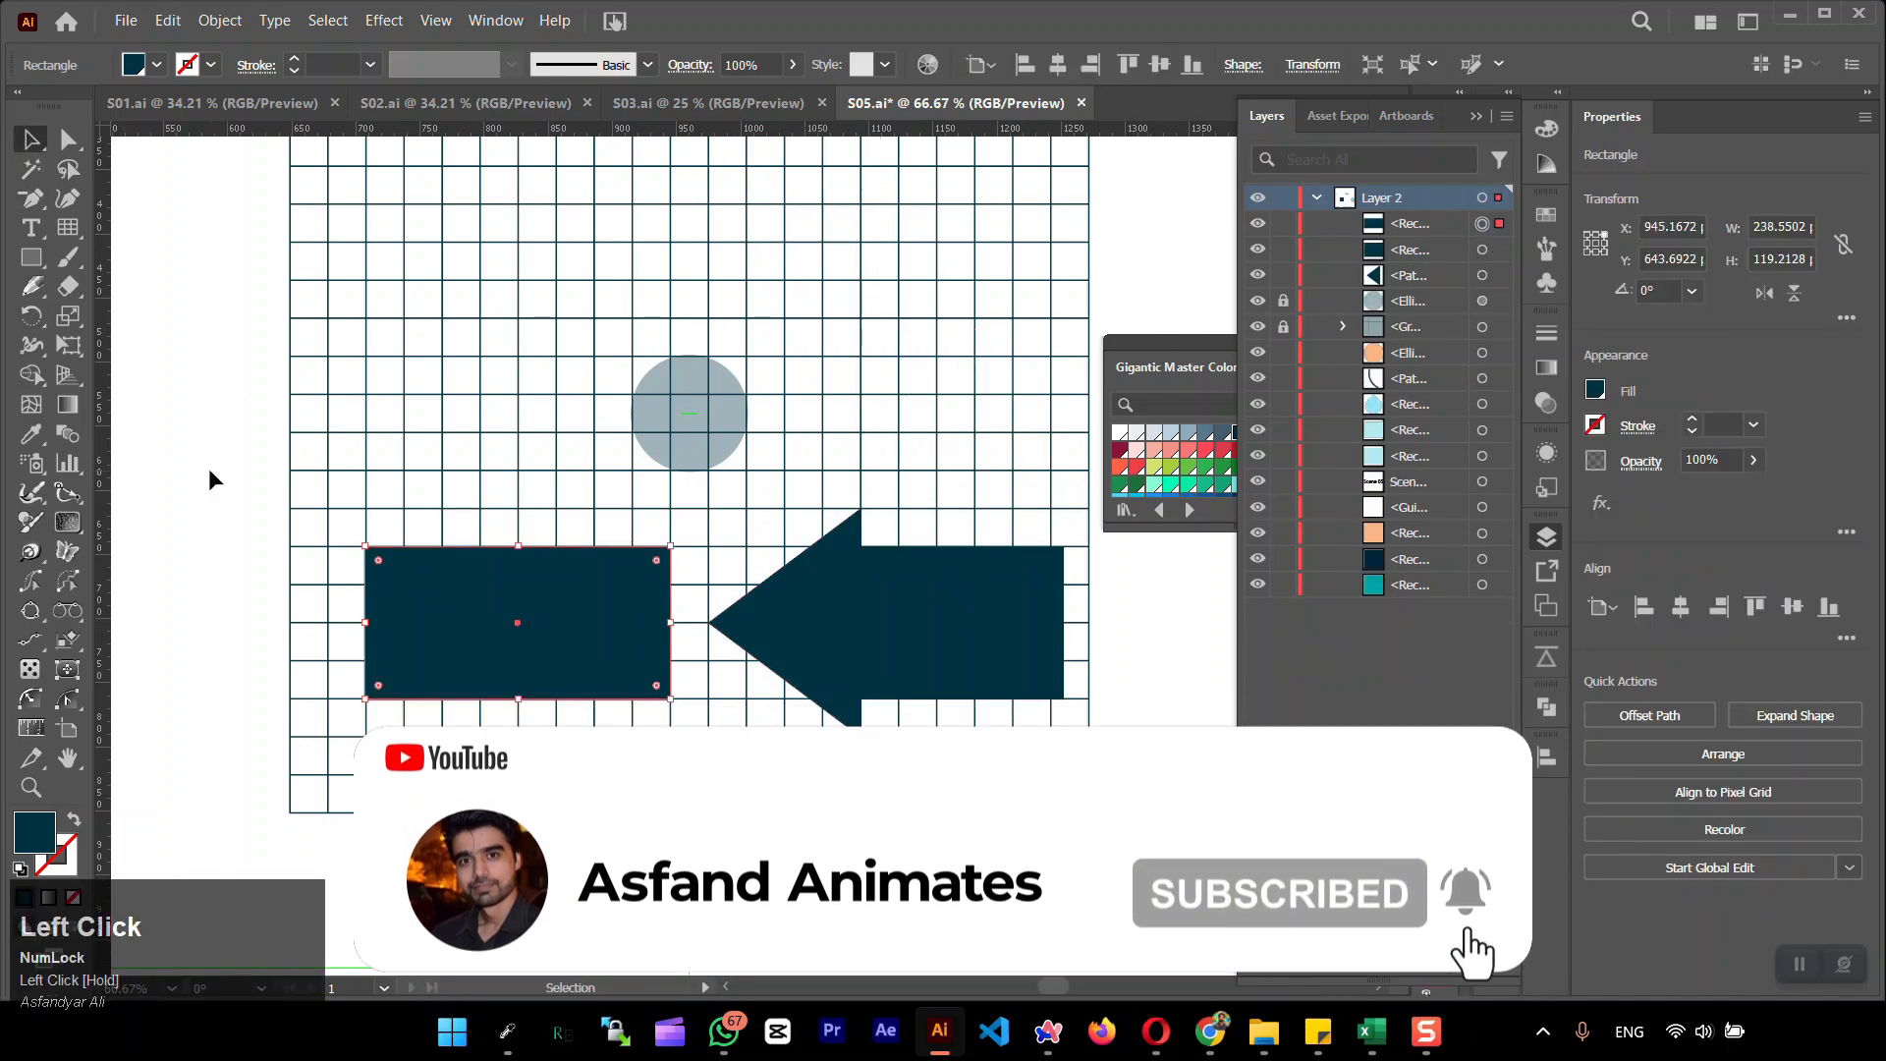
Rotate a copy of the triangle and both rectangles by 120° about the centre circle's middle, and repeat it for a third set
drag(215, 481, 924, 660)
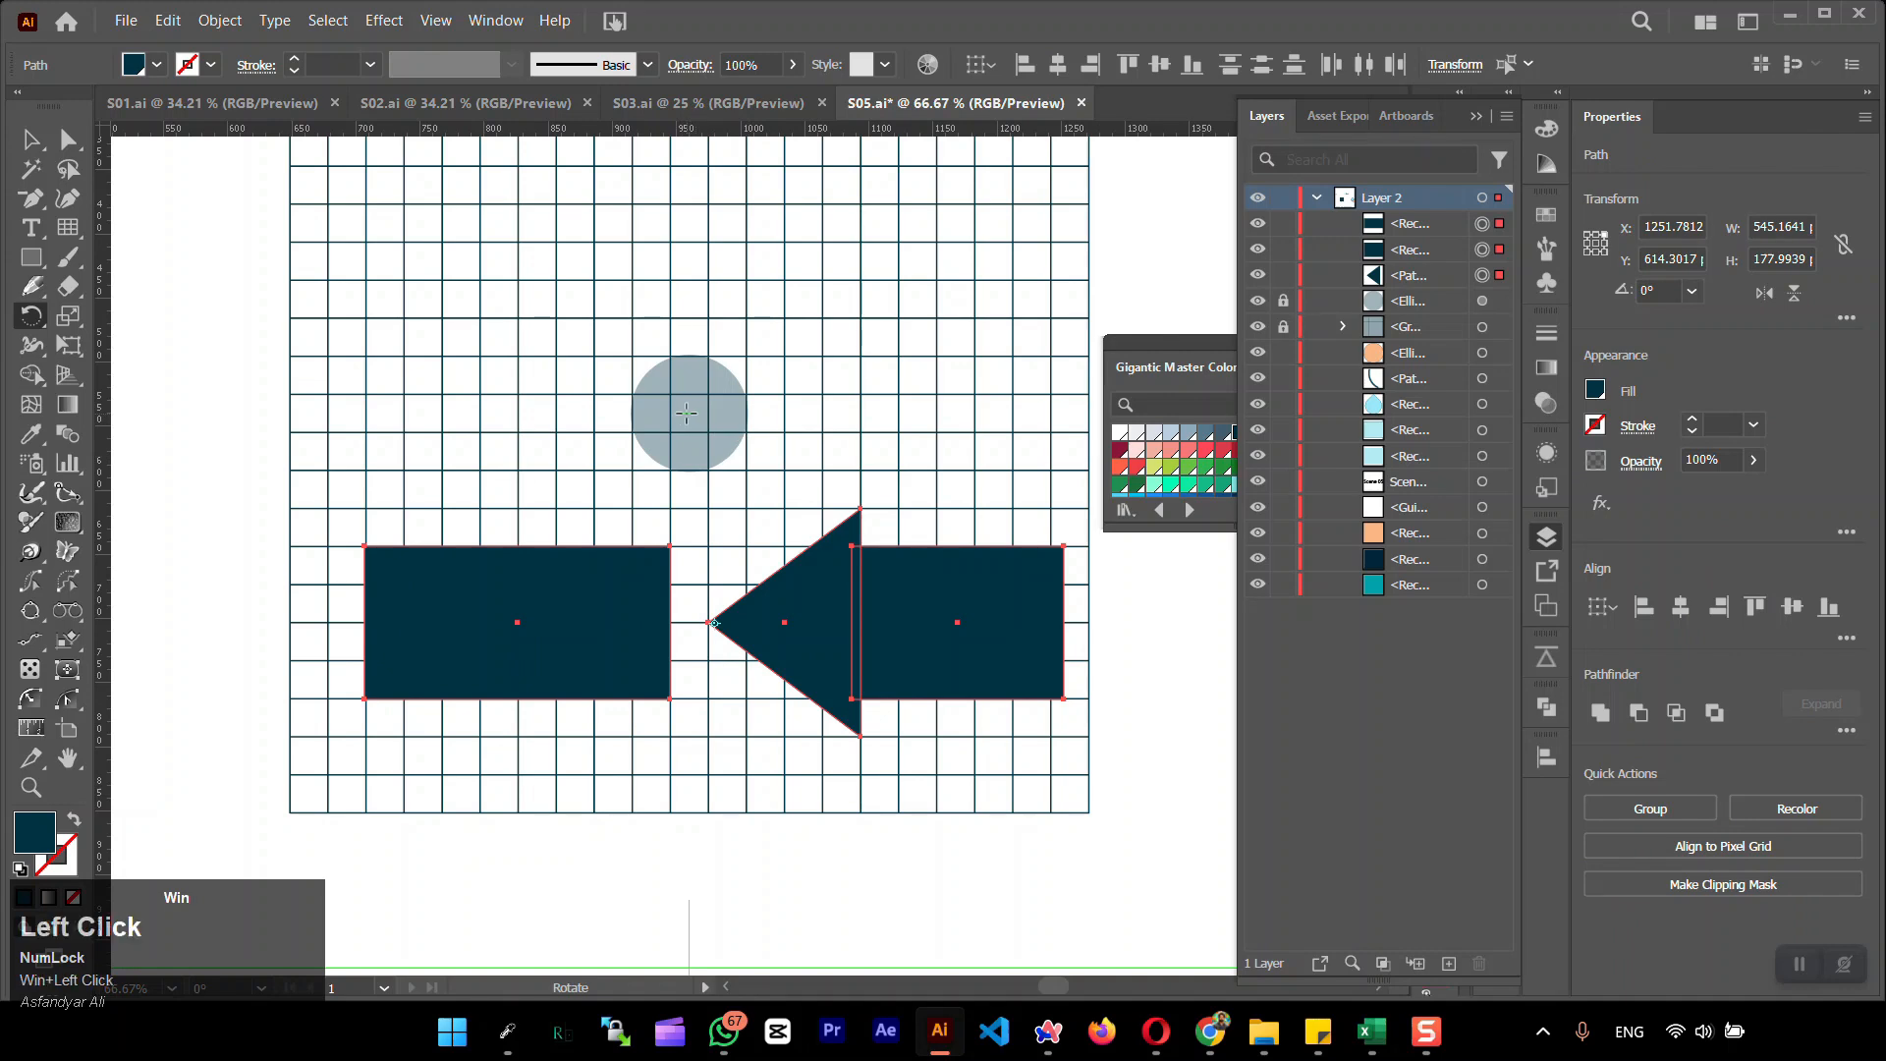
scroll(741, 565, down, 1)
alt+click(740, 566)
click(1130, 569)
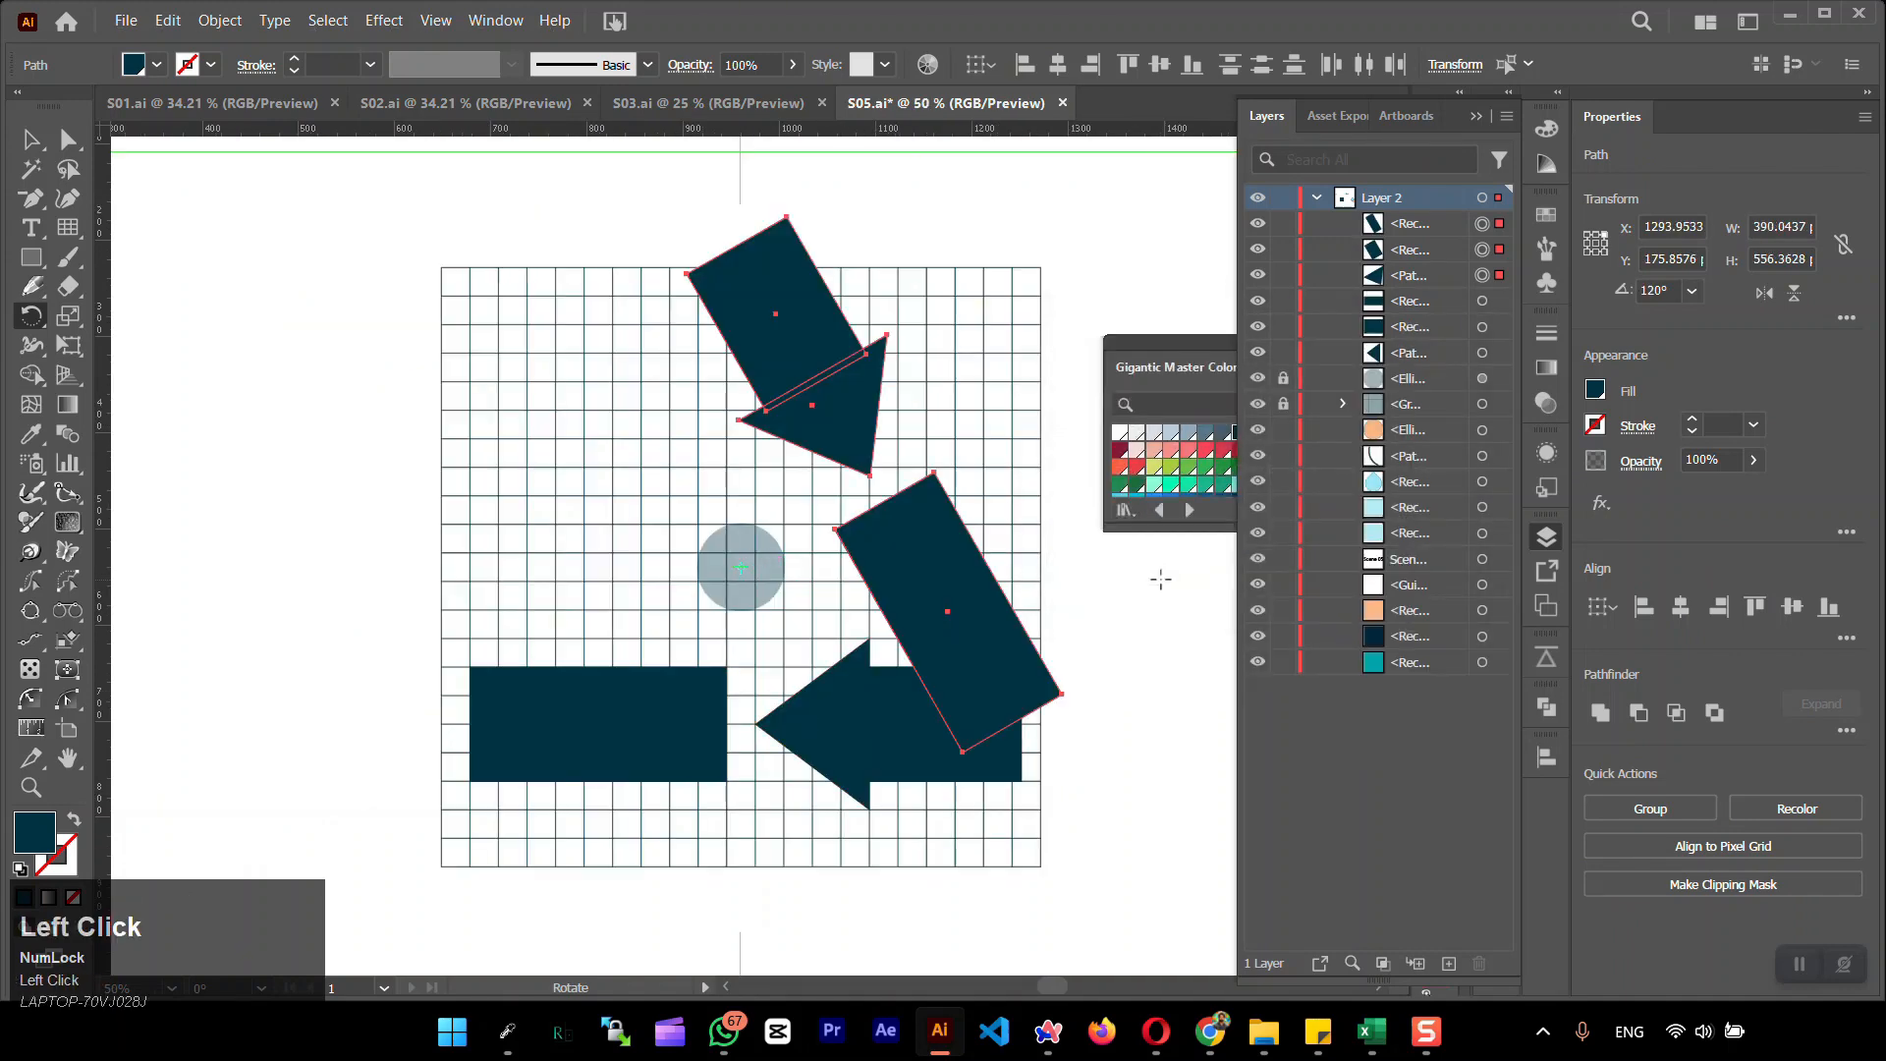
key(ctrl+d)
Merge the overlapping rectangles and triangles into three bent arrows with the Shape Builder
click(30, 139)
drag(365, 240, 1228, 847)
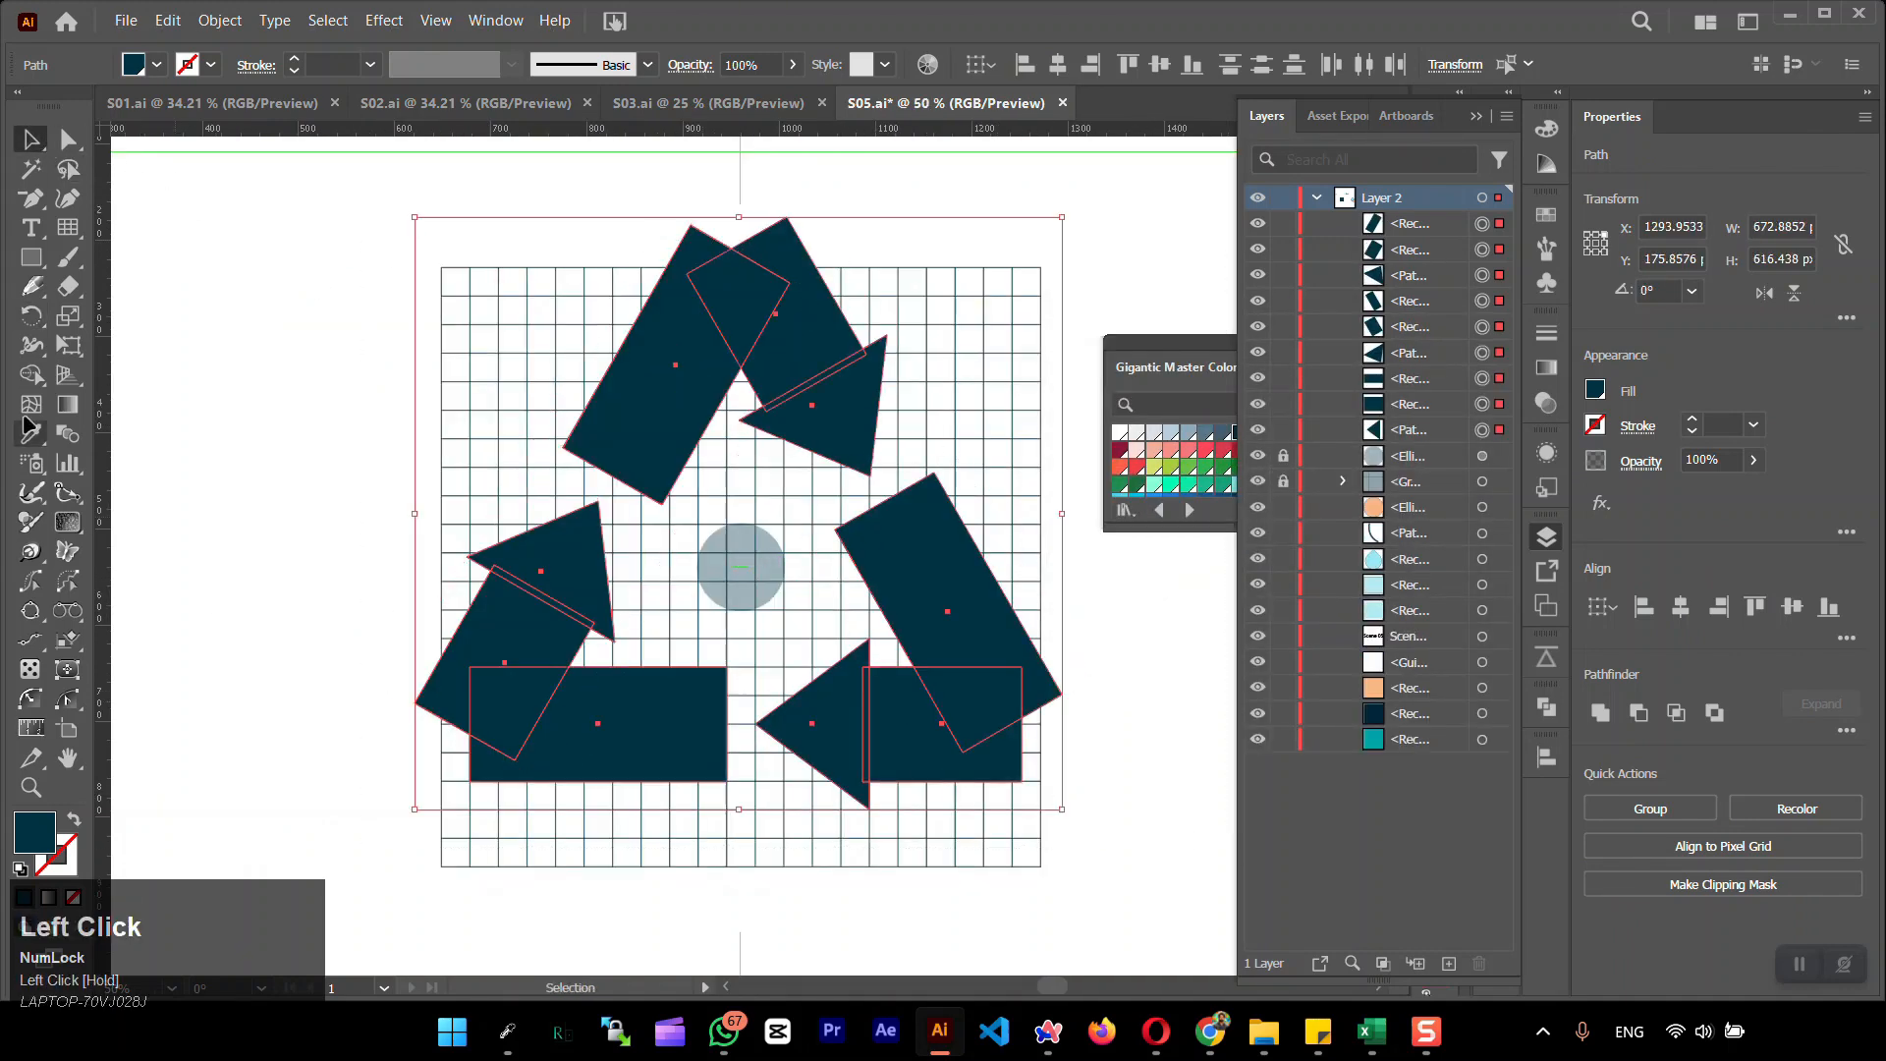
click(30, 375)
mouse_move(590, 673)
mouse_down()
mouse_move(653, 724)
mouse_move(487, 703)
mouse_move(540, 568)
mouse_move(679, 386)
mouse_move(800, 343)
mouse_move(990, 695)
mouse_move(919, 756)
mouse_up()
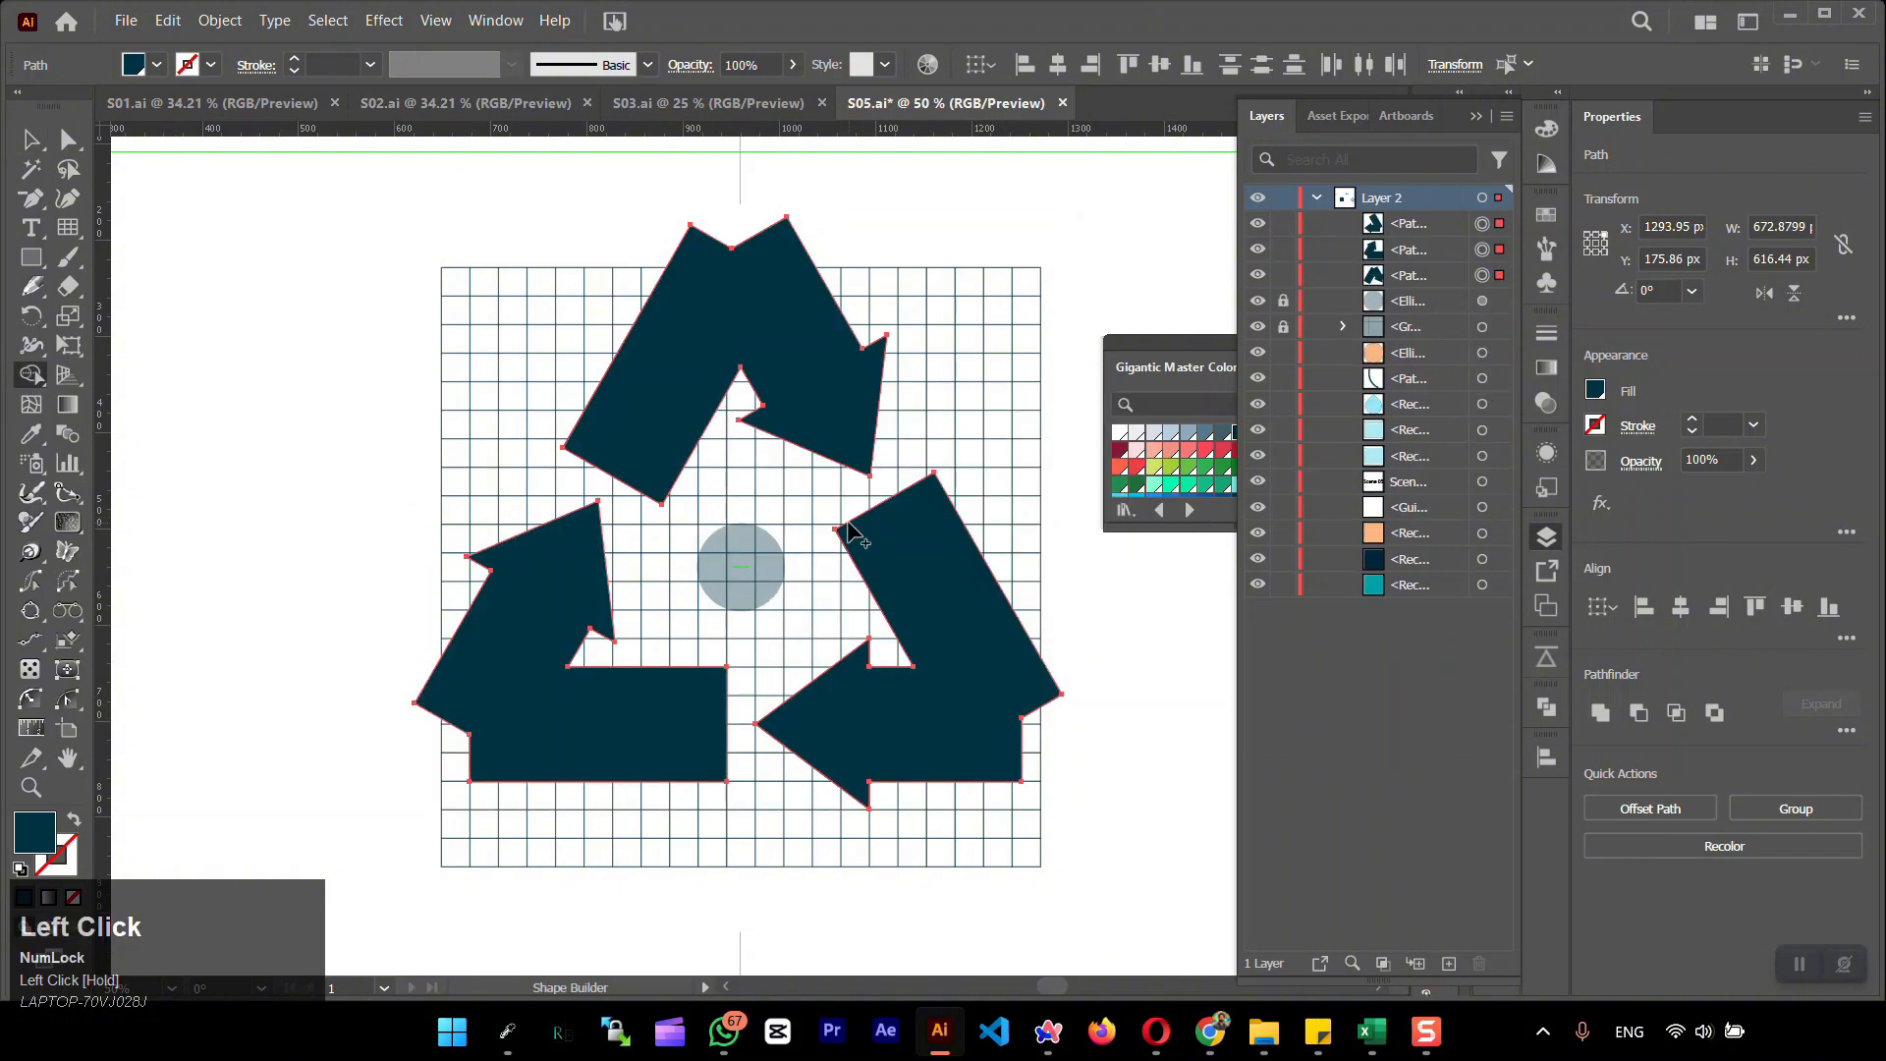
Delete the notch anchor point at the outer bend of each of the three arrows
click(21, 201)
click(732, 252)
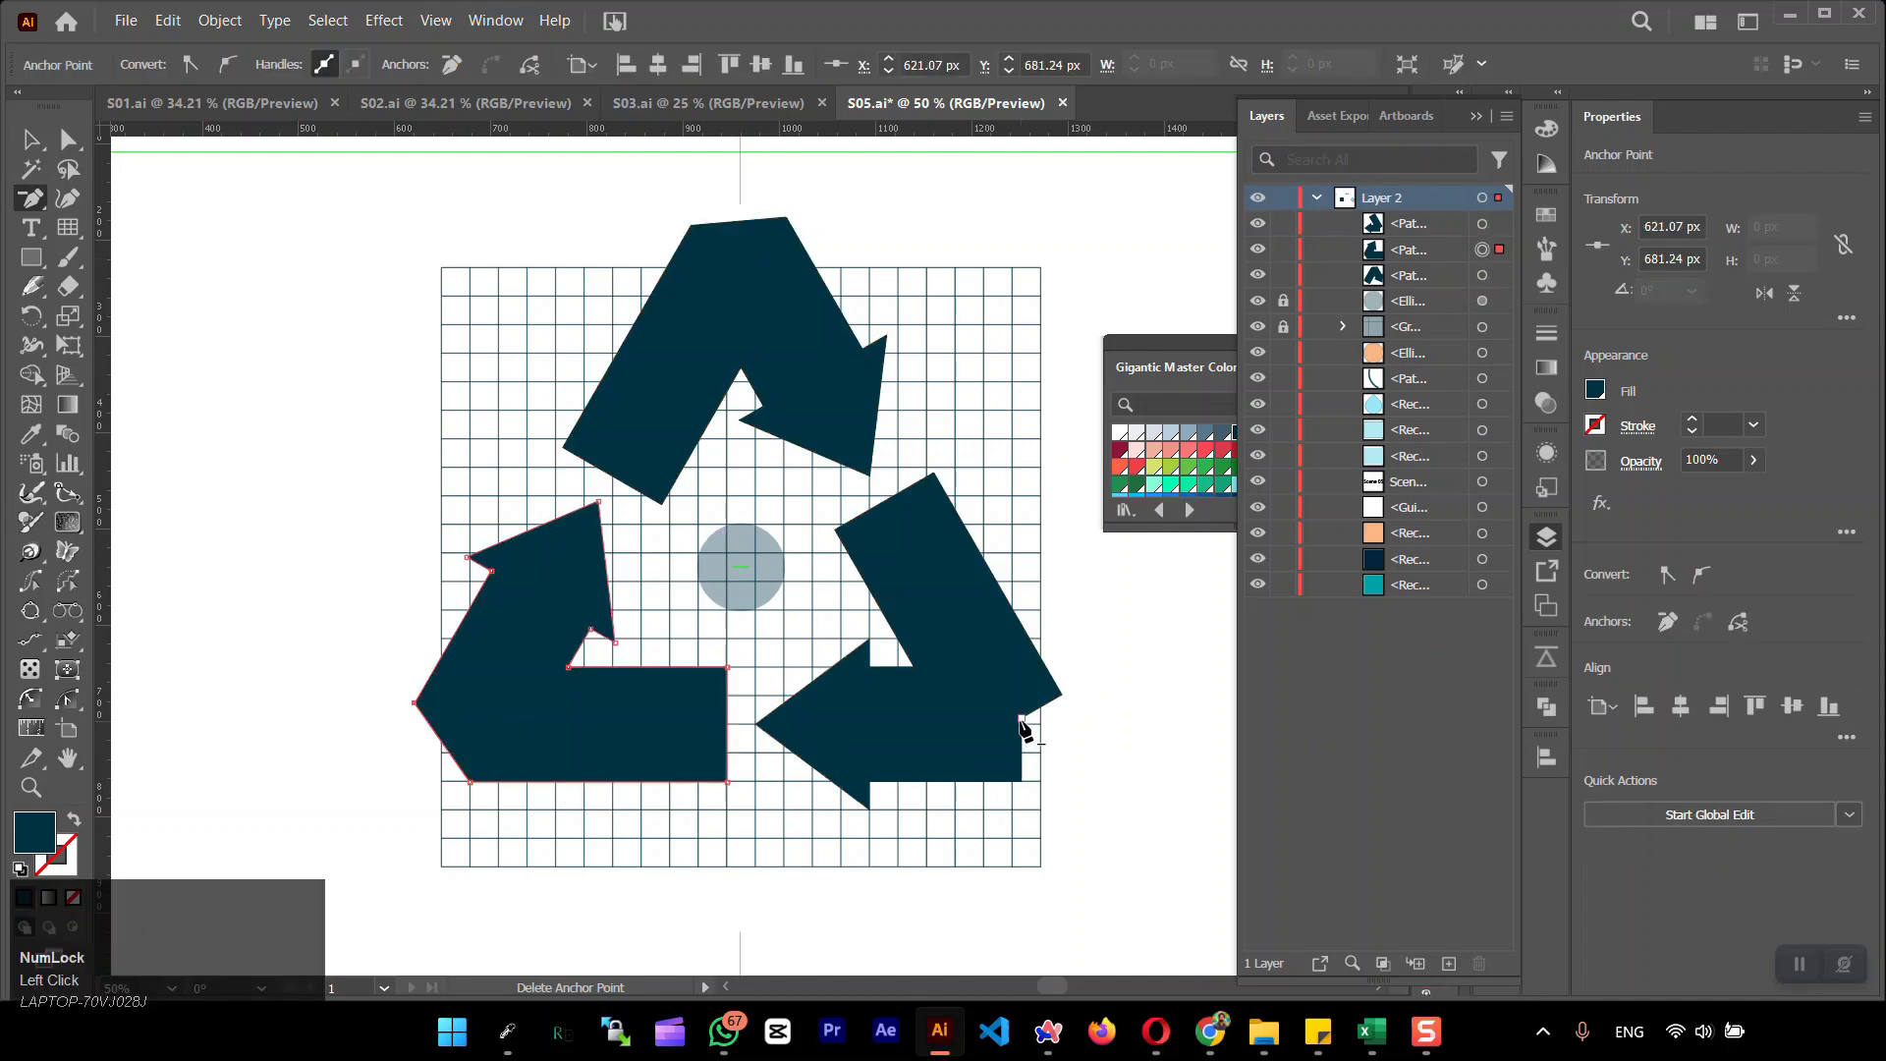
click(1021, 720)
Level the top arrow's upper edge by vertically centre-aligning its two upper corner points
click(67, 146)
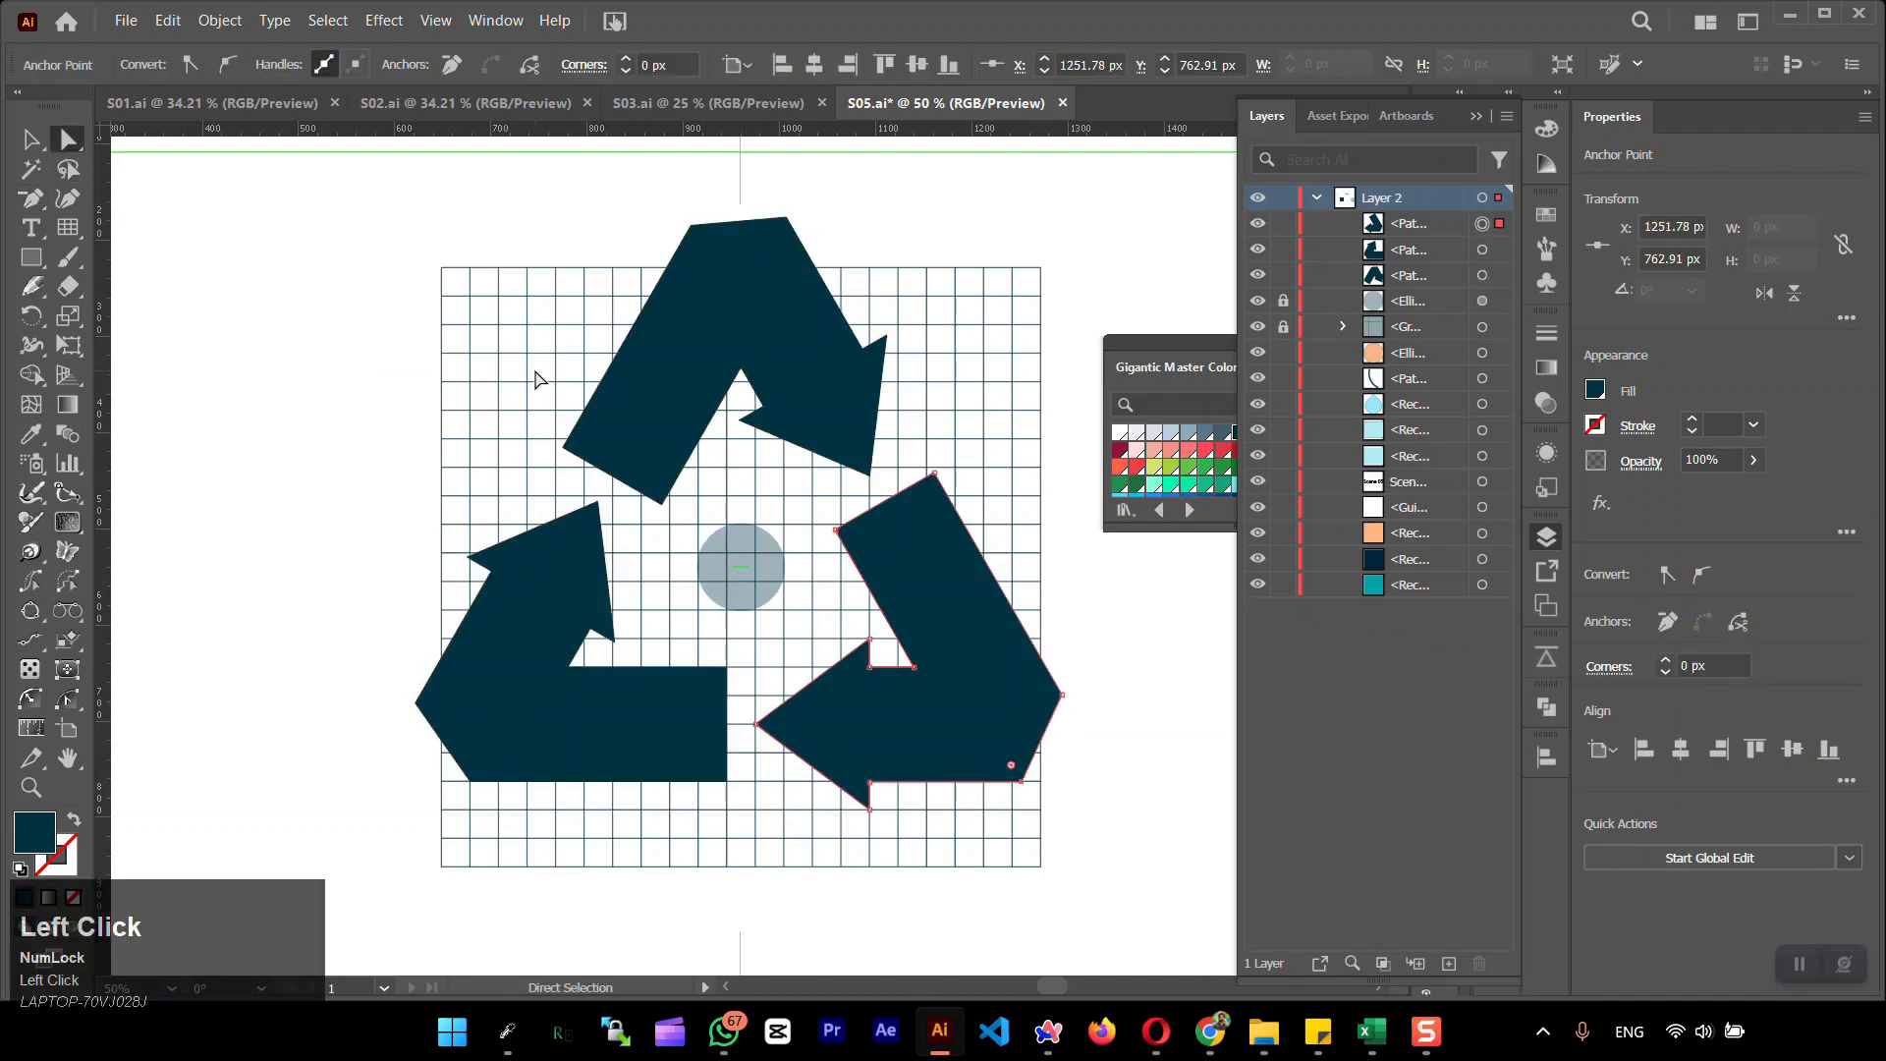
click(688, 221)
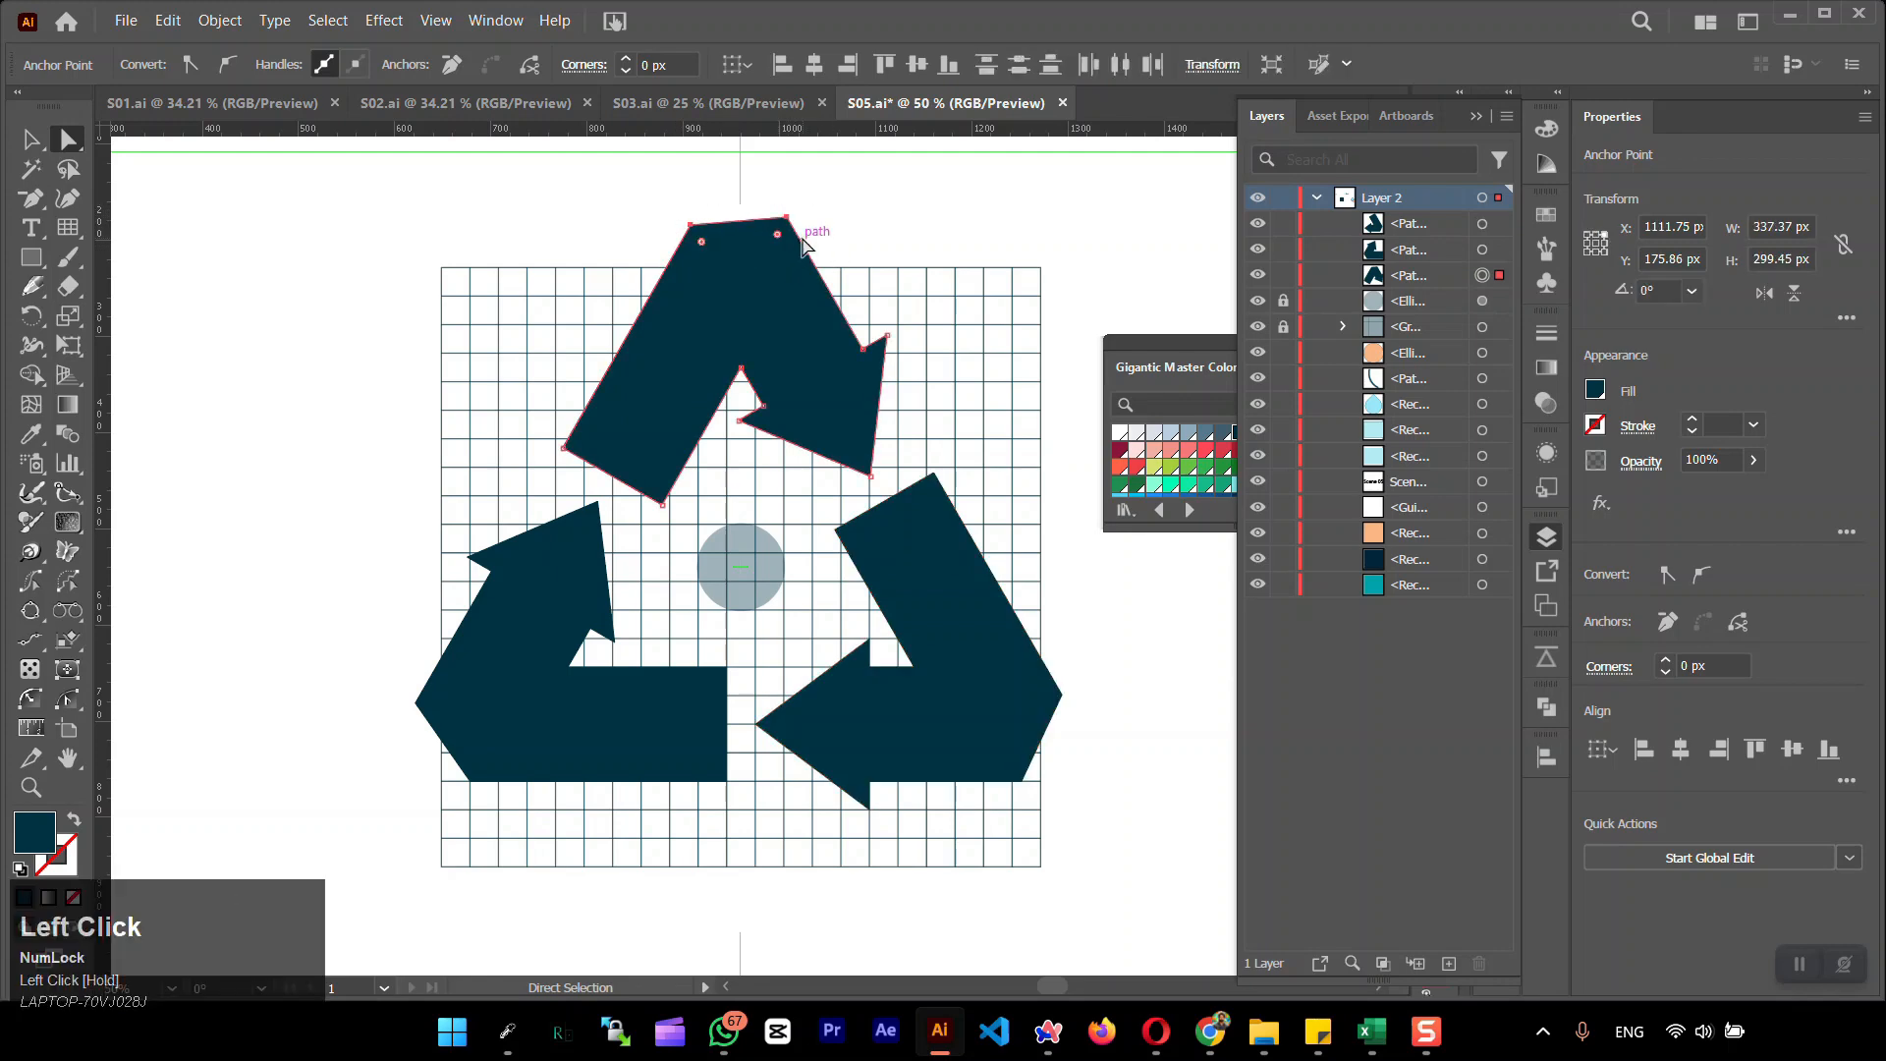
click(1790, 752)
click(300, 327)
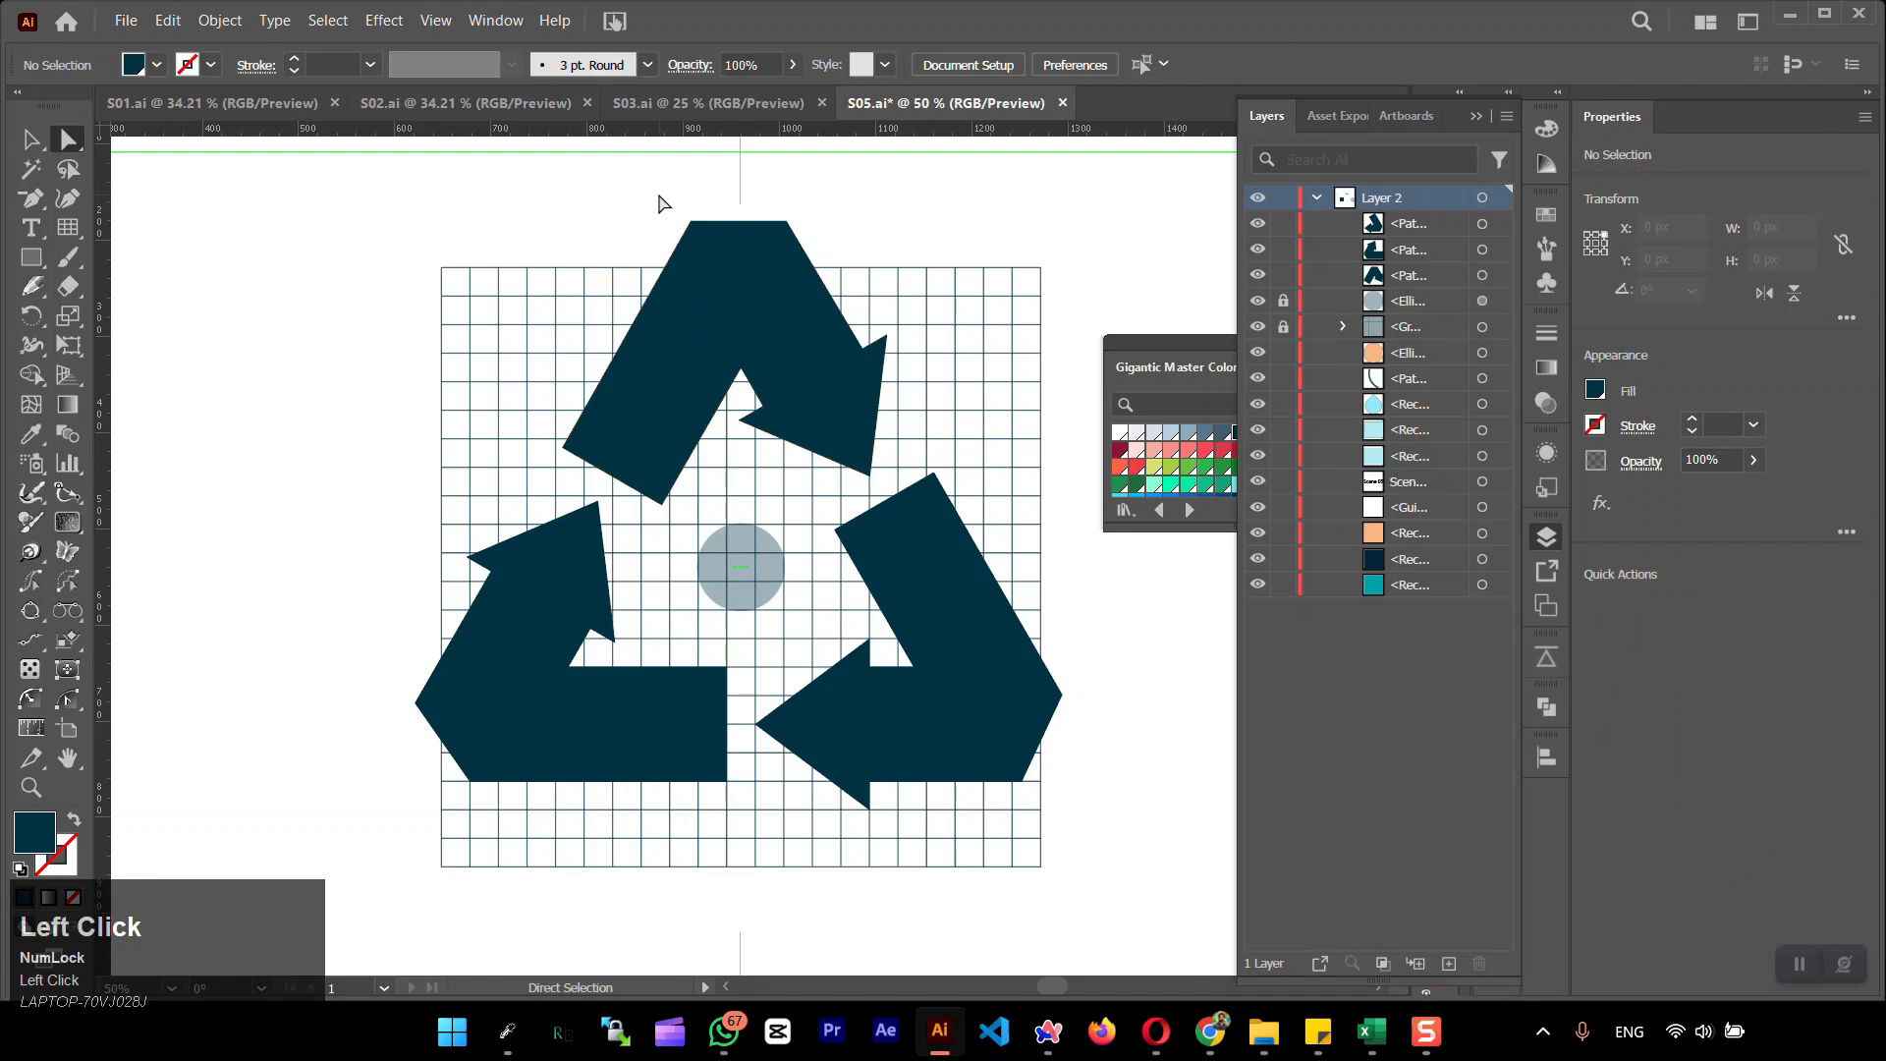
Round the outer bend corners of all three arrows, setting a 15 px radius on the lower two
click(767, 308)
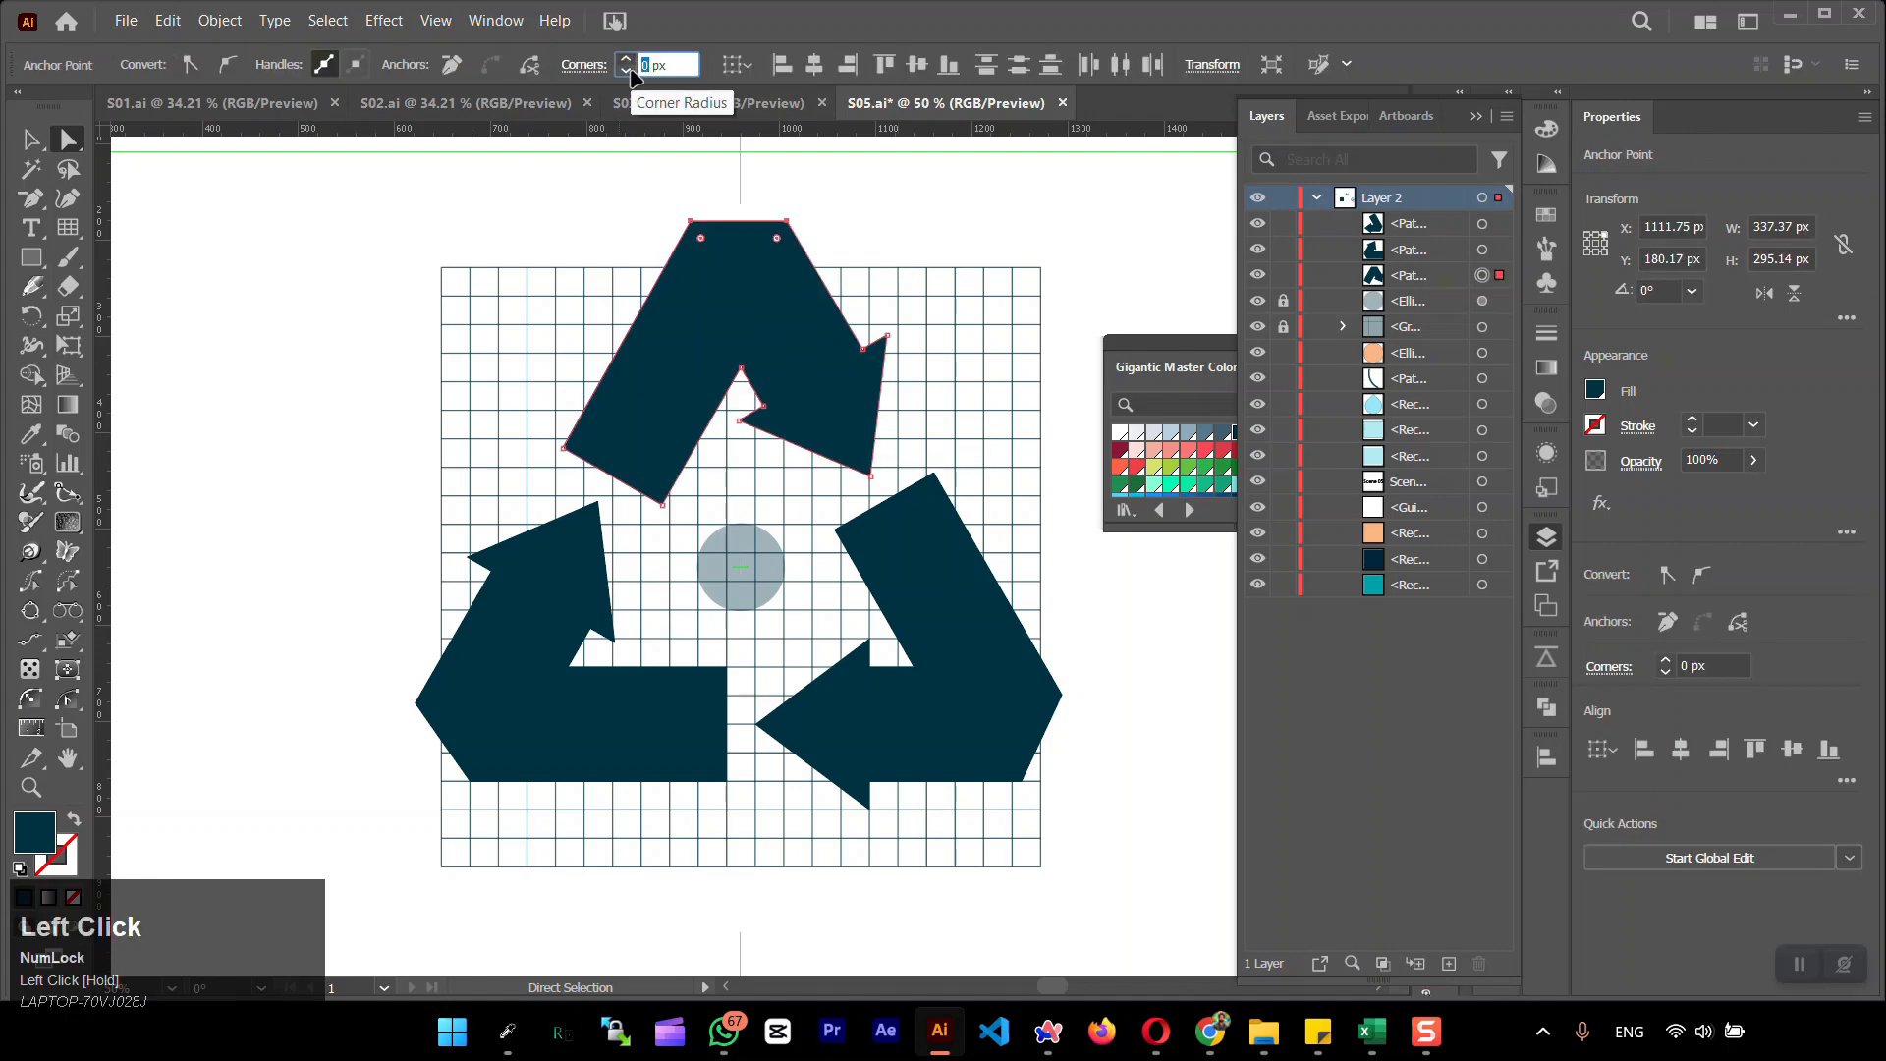
click(373, 537)
drag(484, 796, 486, 798)
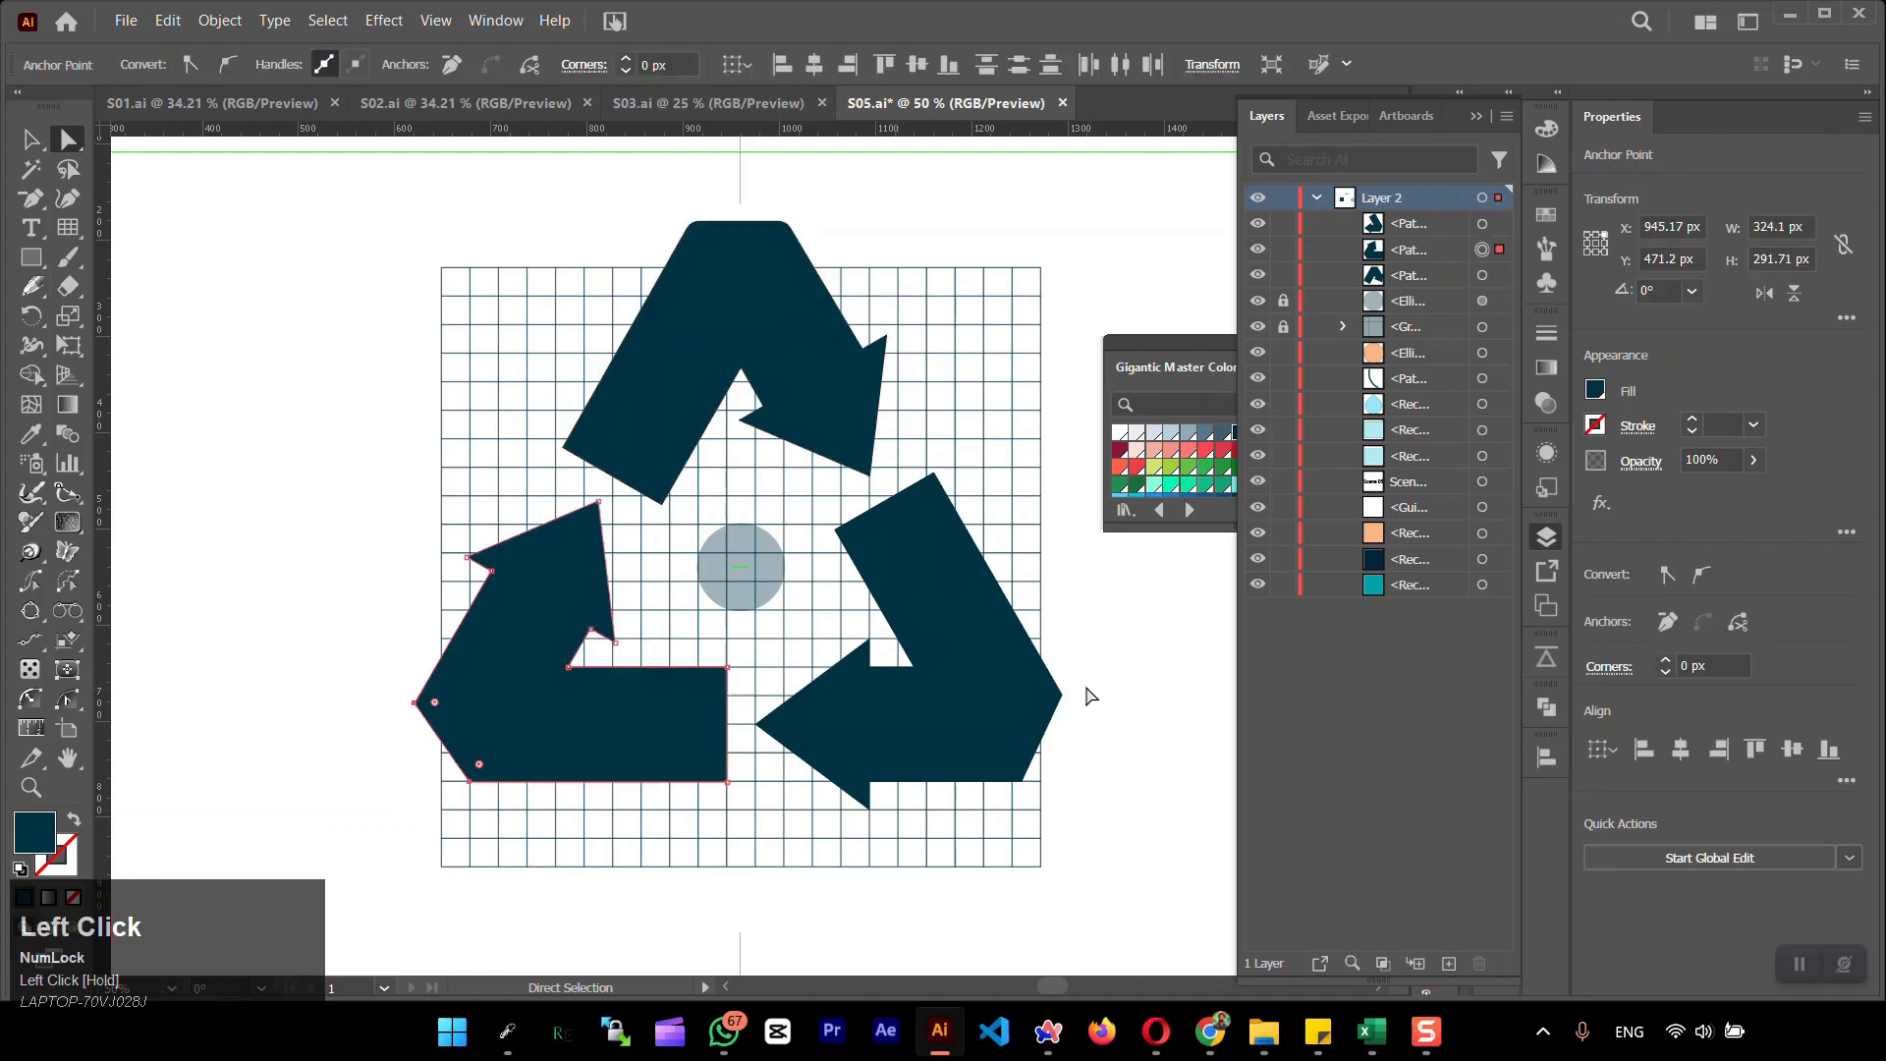
drag(1006, 804, 1006, 801)
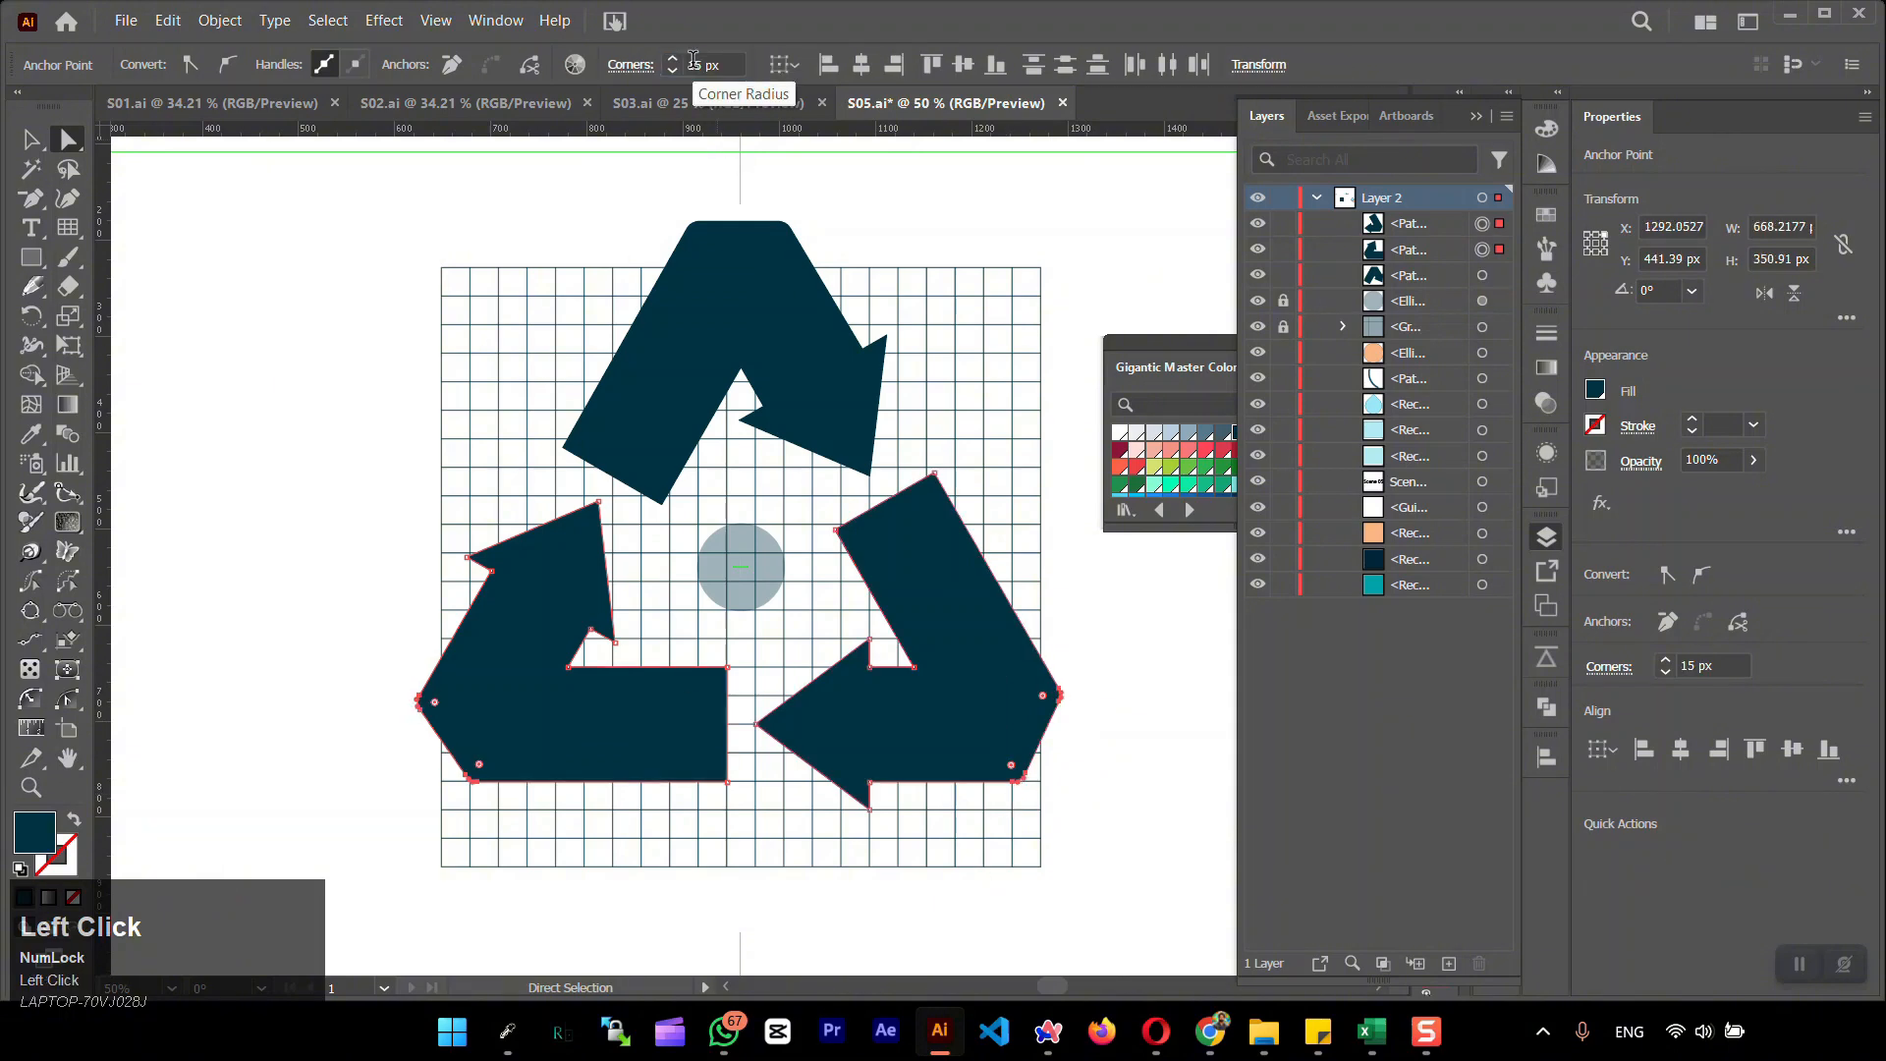
click(262, 560)
Group the three arrows and move the recycling symbol off the artboard to its left
key(v)
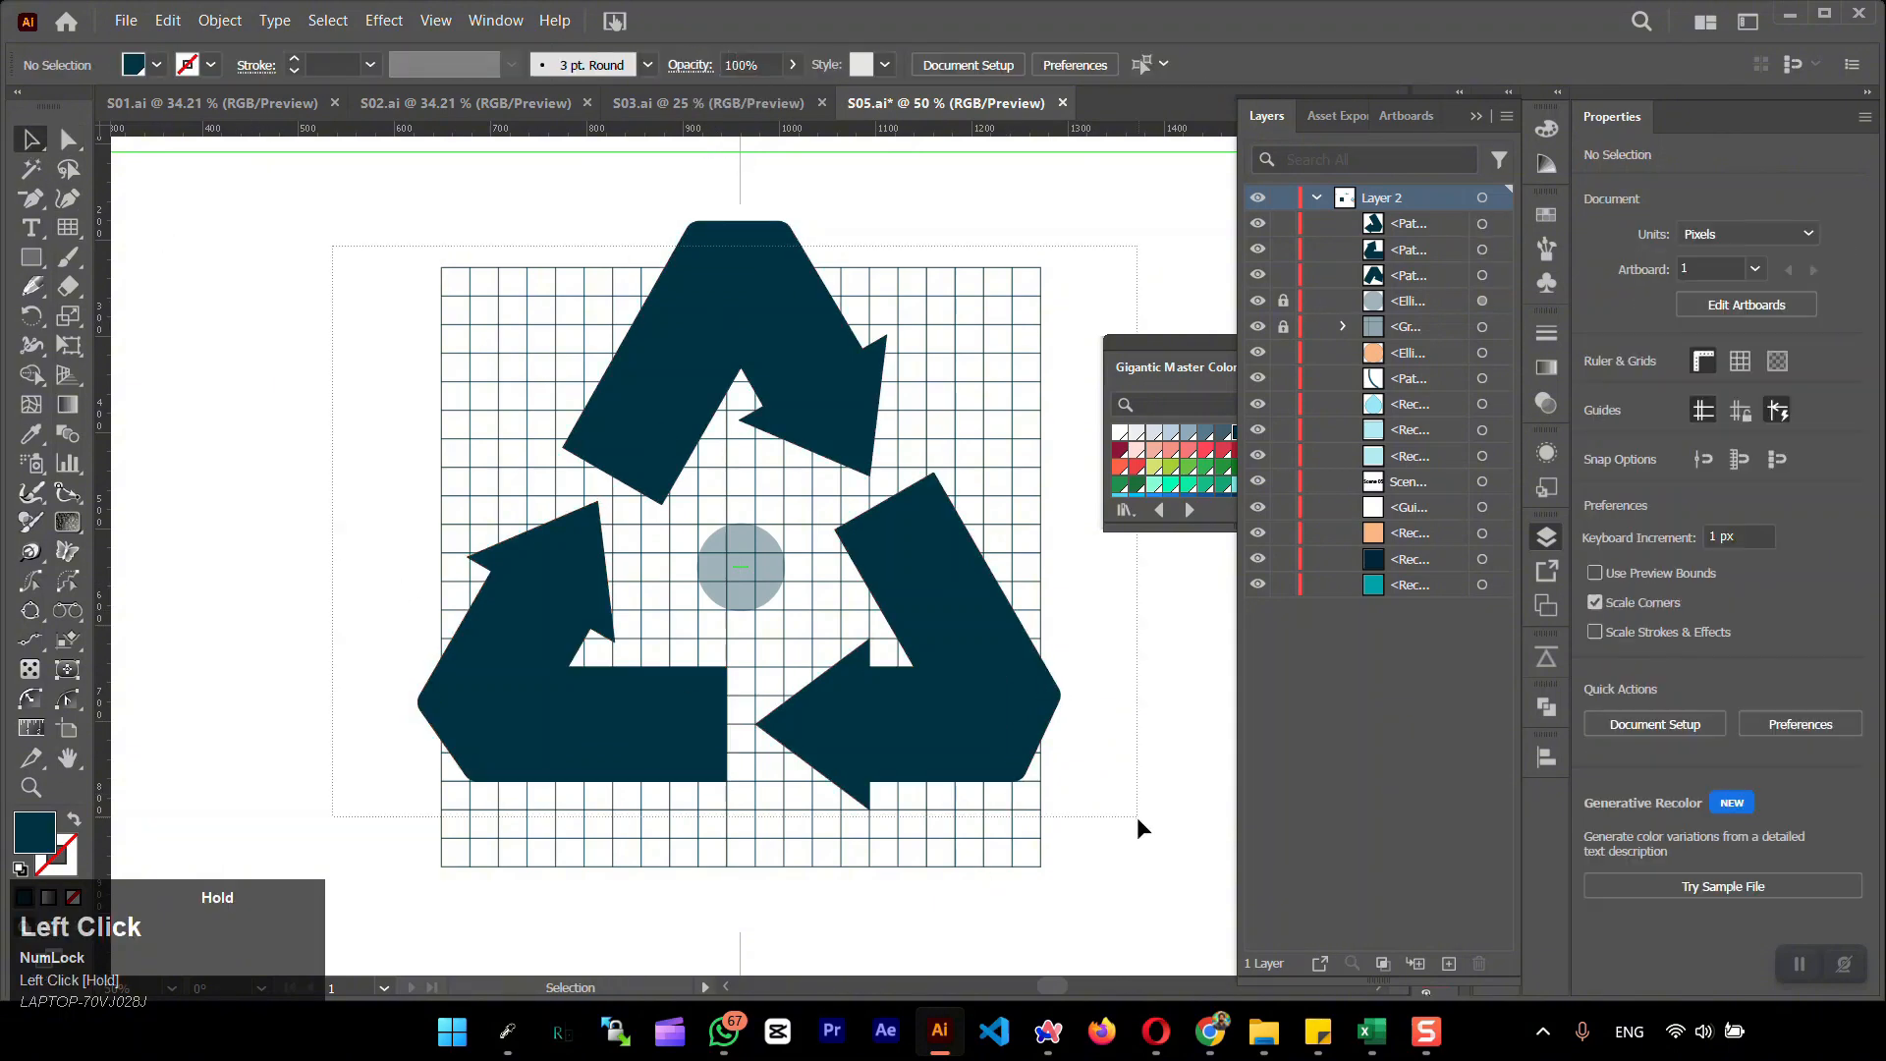
drag(1136, 816, 1130, 822)
key(ctrl+g)
alt+scroll(923, 727, down, 5)
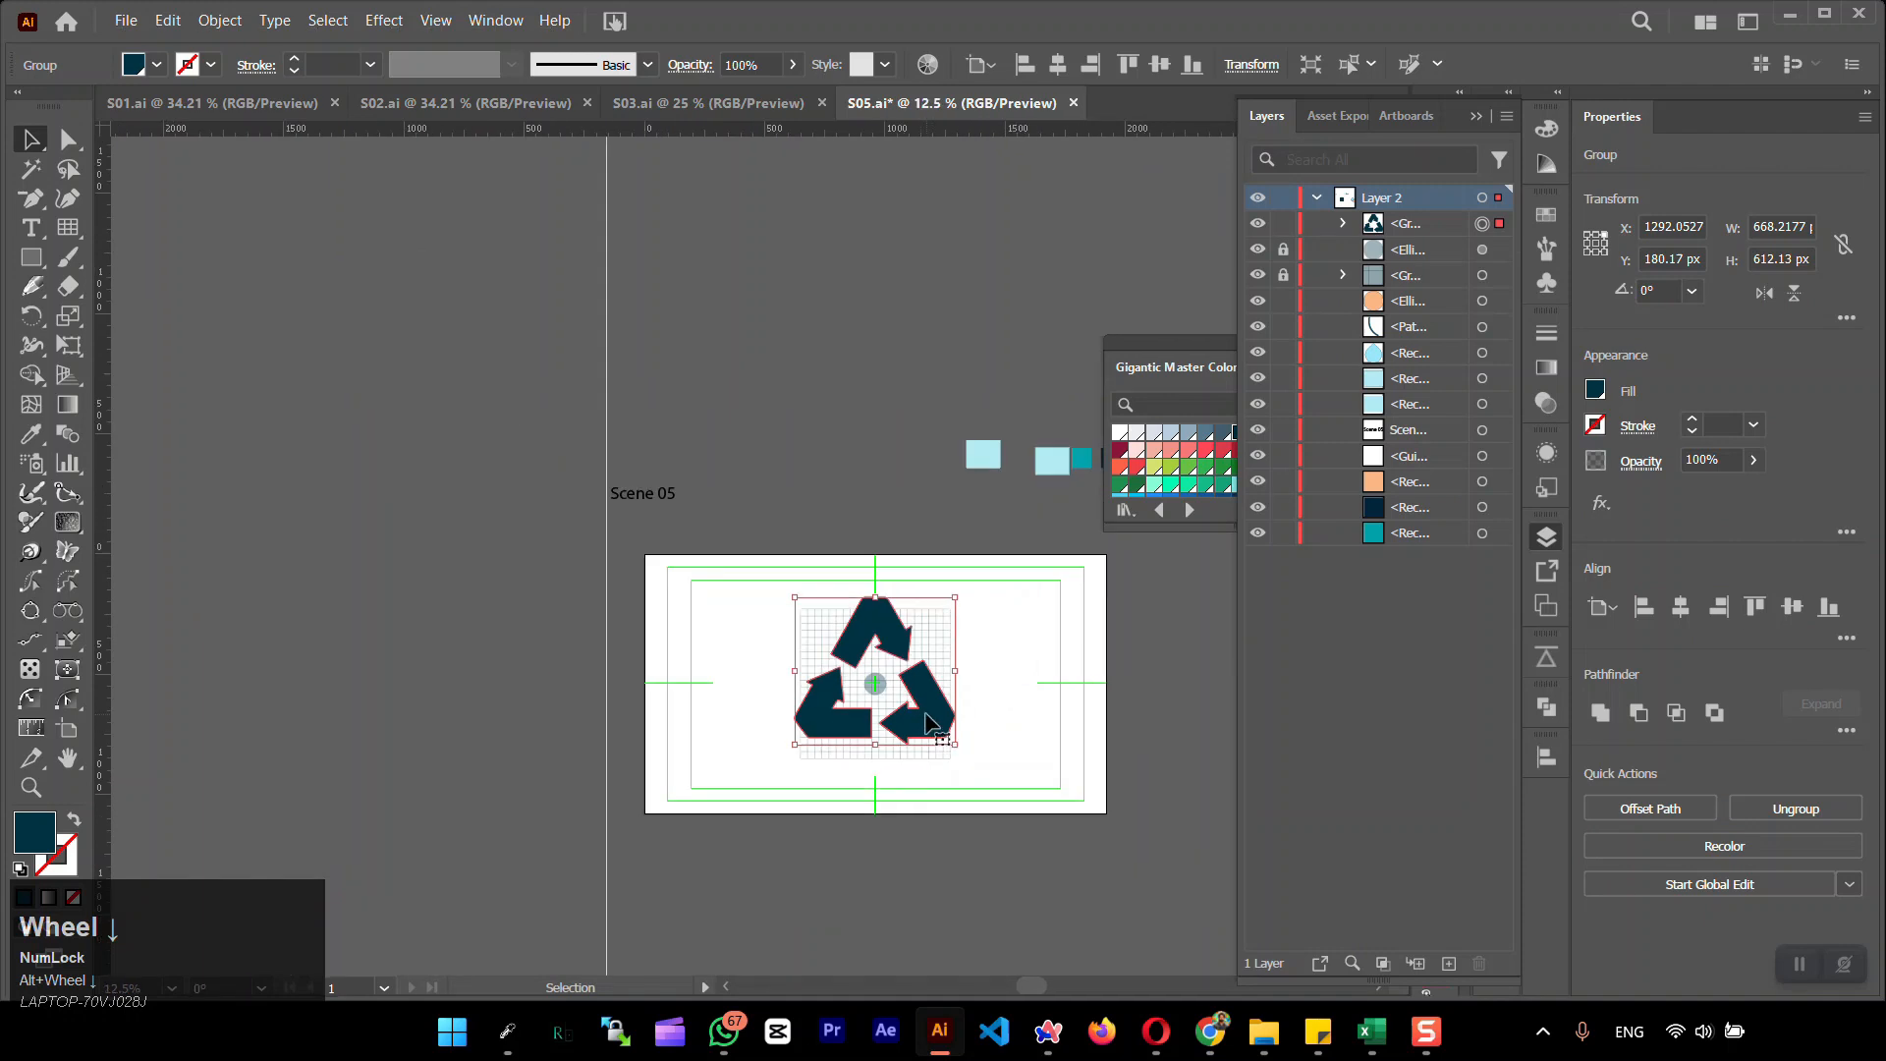
drag(926, 724, 578, 725)
click(834, 800)
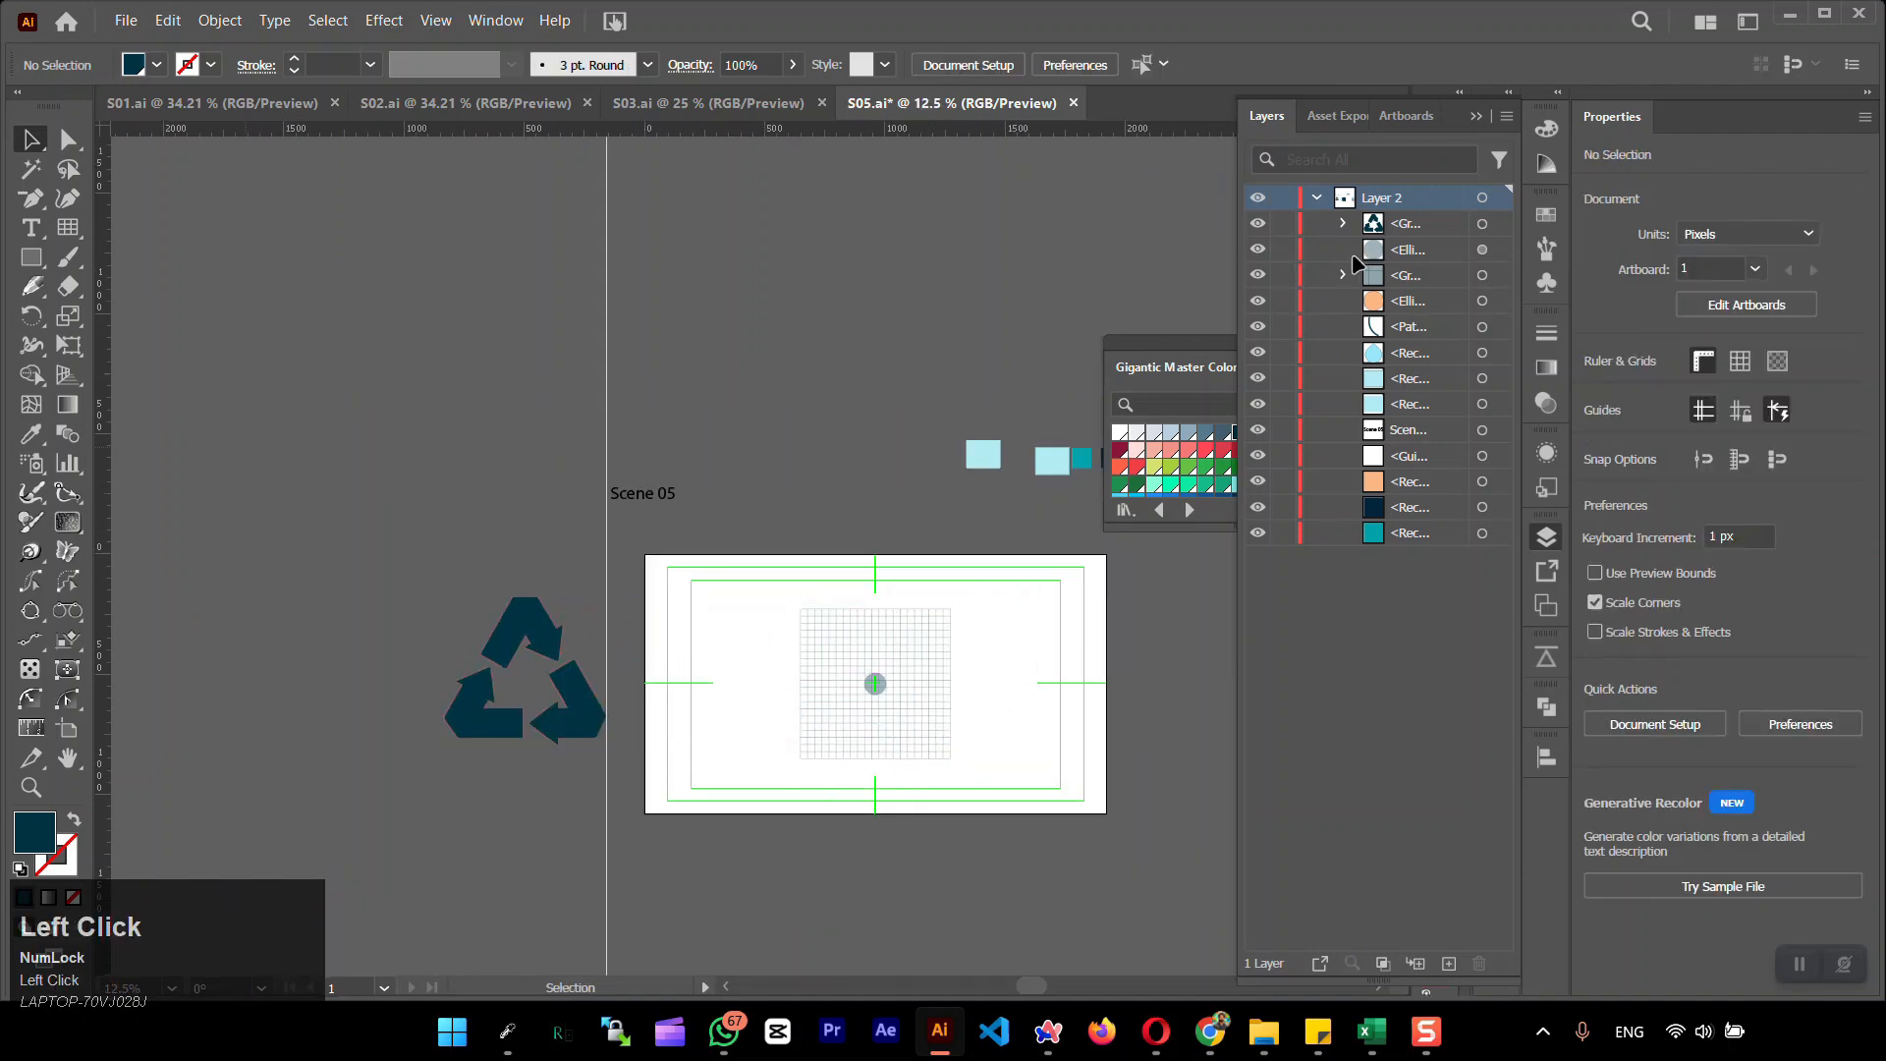
Delete the centre circle and the construction grid group
click(1358, 274)
shift+click(1403, 251)
click(1478, 964)
Group the water drop, its highlight stroke and the peach circle, and move the group onto the artboard
drag(550, 707, 889, 725)
alt+scroll(958, 702, up, 2)
drag(1050, 699, 539, 594)
click(1052, 603)
drag(1053, 603, 682, 603)
drag(599, 372, 1037, 827)
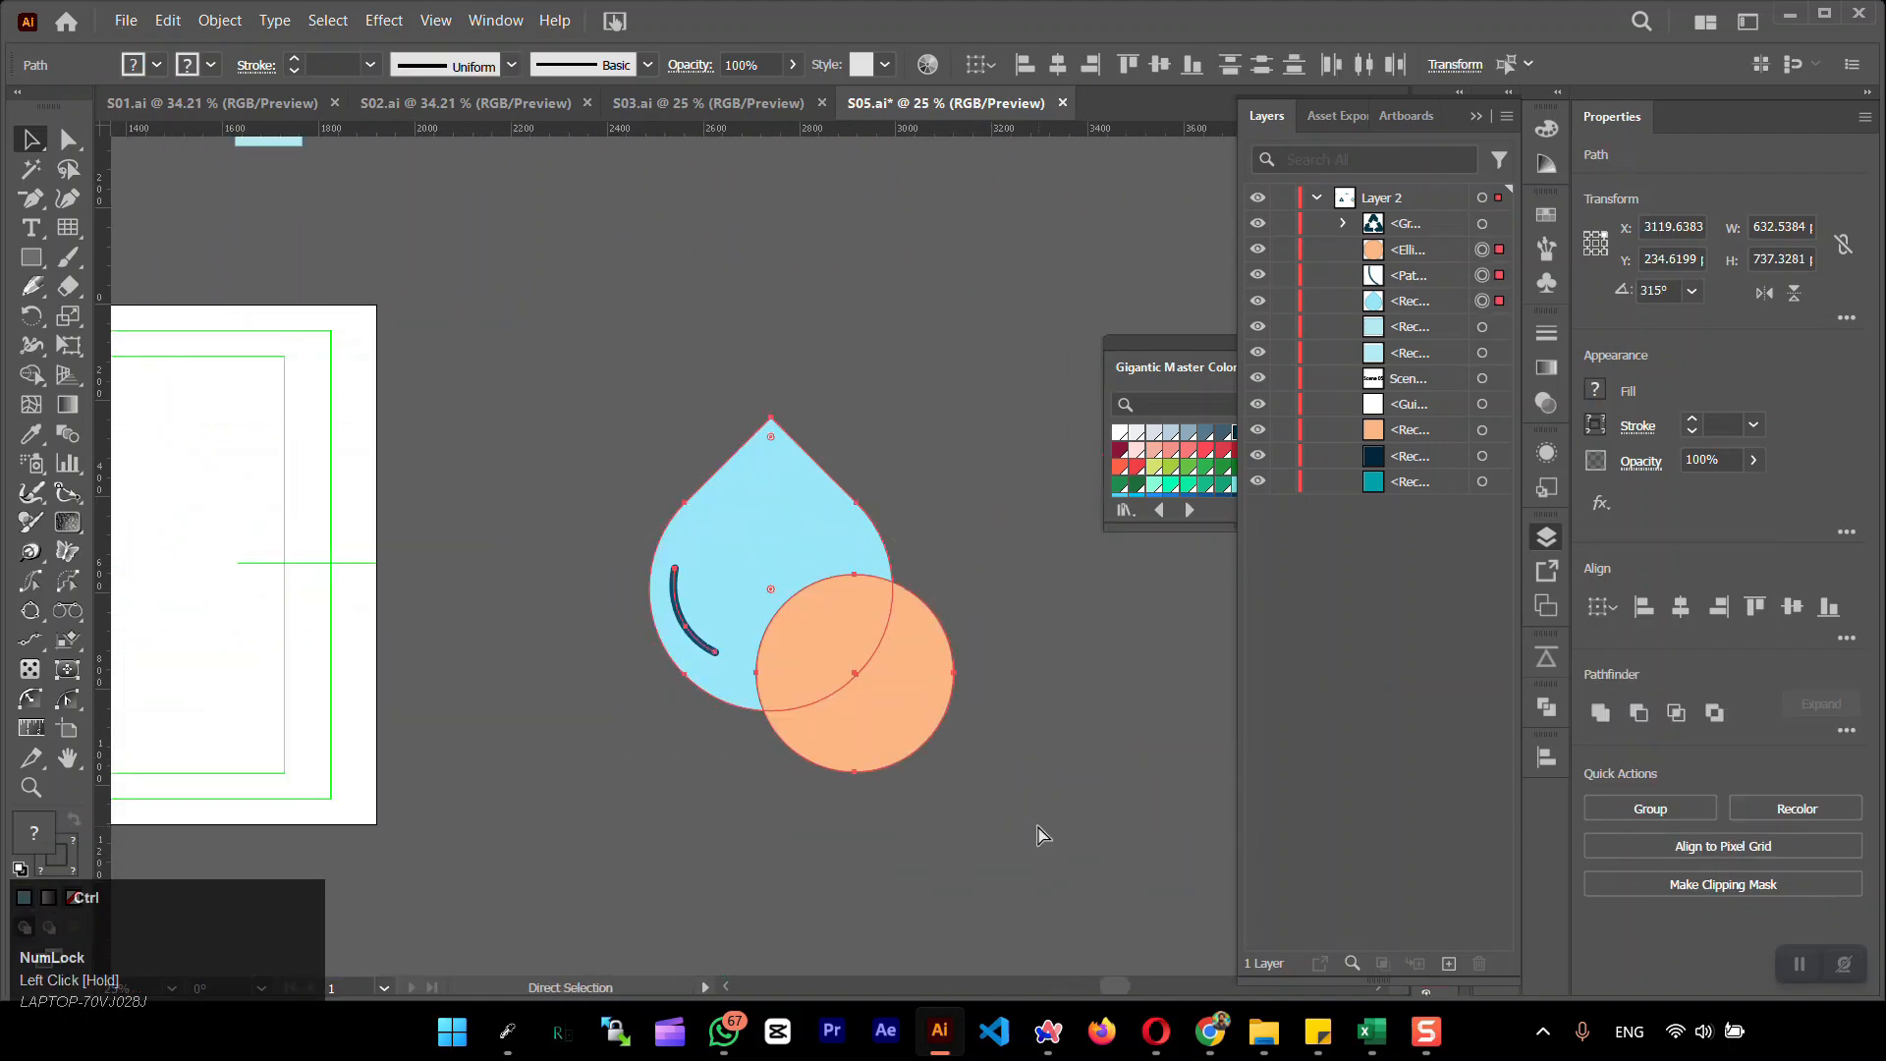
key(ctrl+g)
drag(712, 607, 1209, 589)
shift+drag(1208, 589, 275, 591)
Scale the recycling symbol down to about 254 px wide and place it in the middle of the peach circle
drag(521, 634, 835, 633)
shift+drag(853, 407, 651, 589)
drag(640, 675, 439, 678)
drag(894, 646, 975, 643)
Try several green swatches from the Gigantic Master Colors v.2 library on the recycling symbol's fill
click(1547, 537)
click(1310, 469)
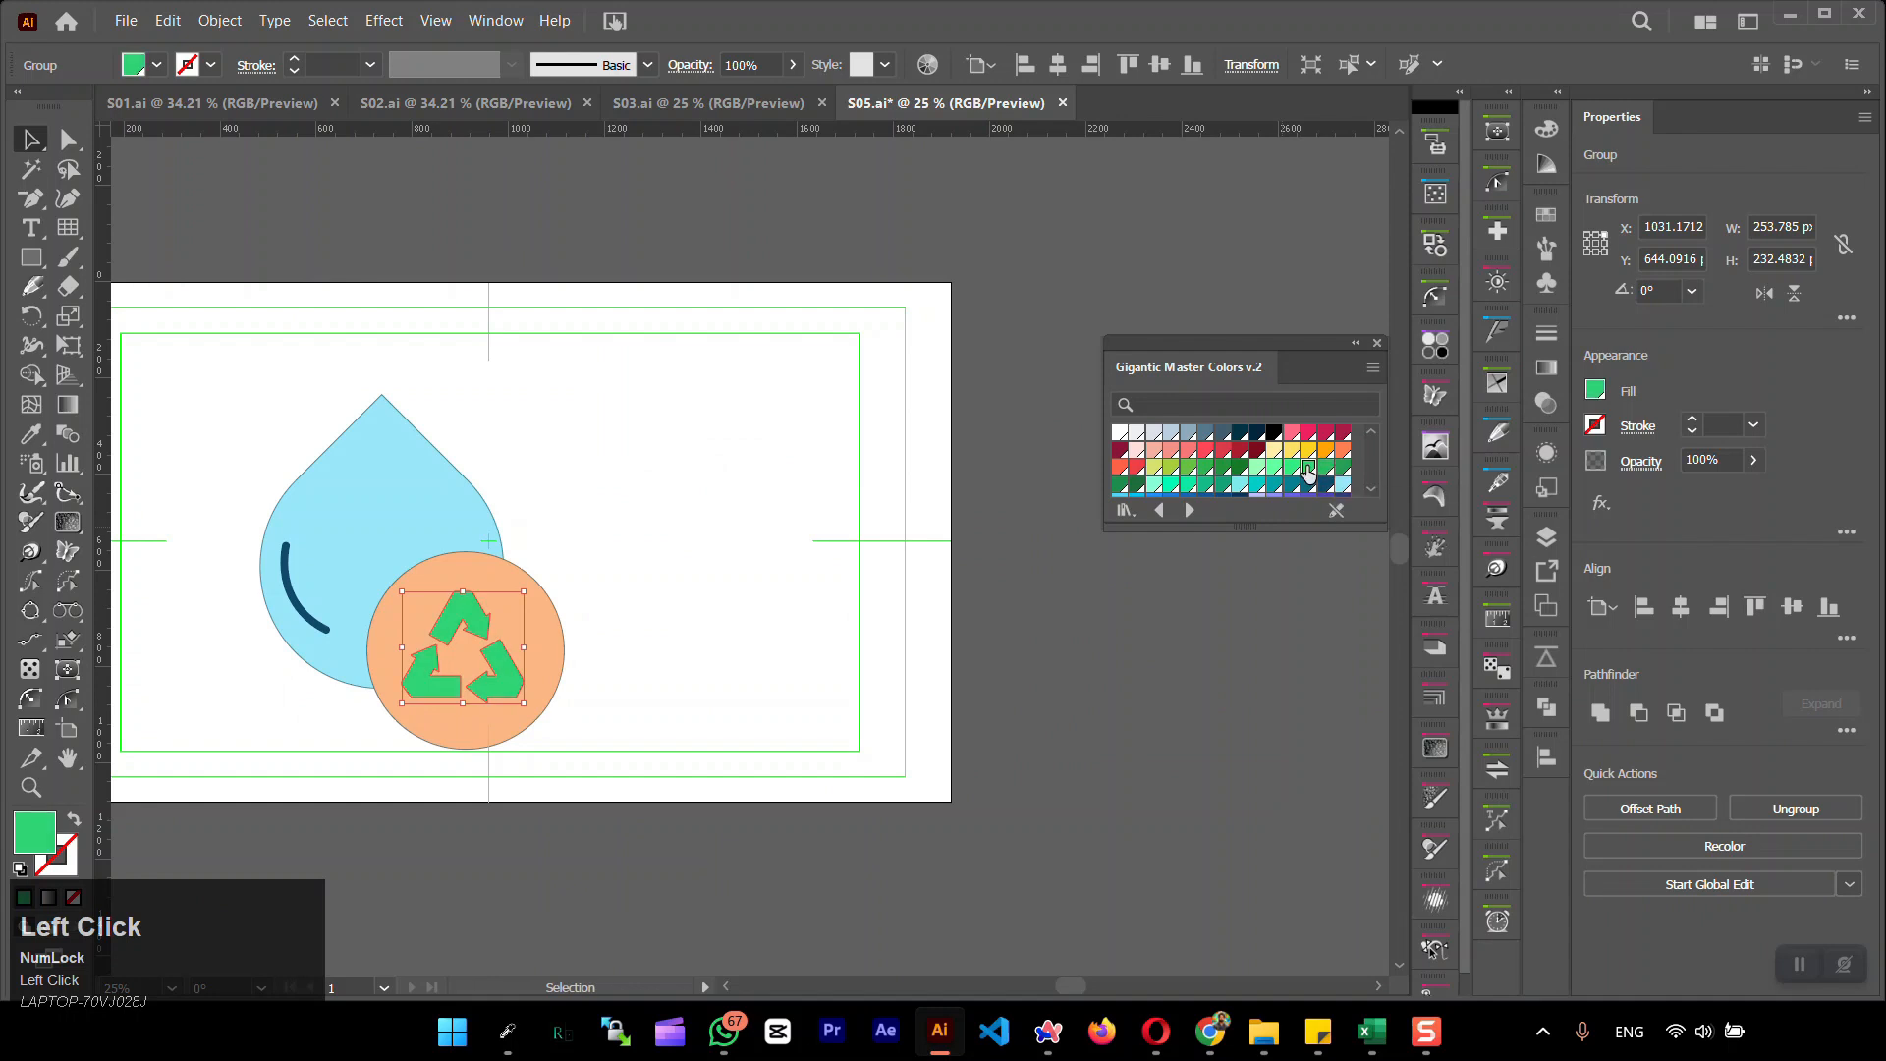
click(1327, 470)
click(1139, 484)
click(1274, 470)
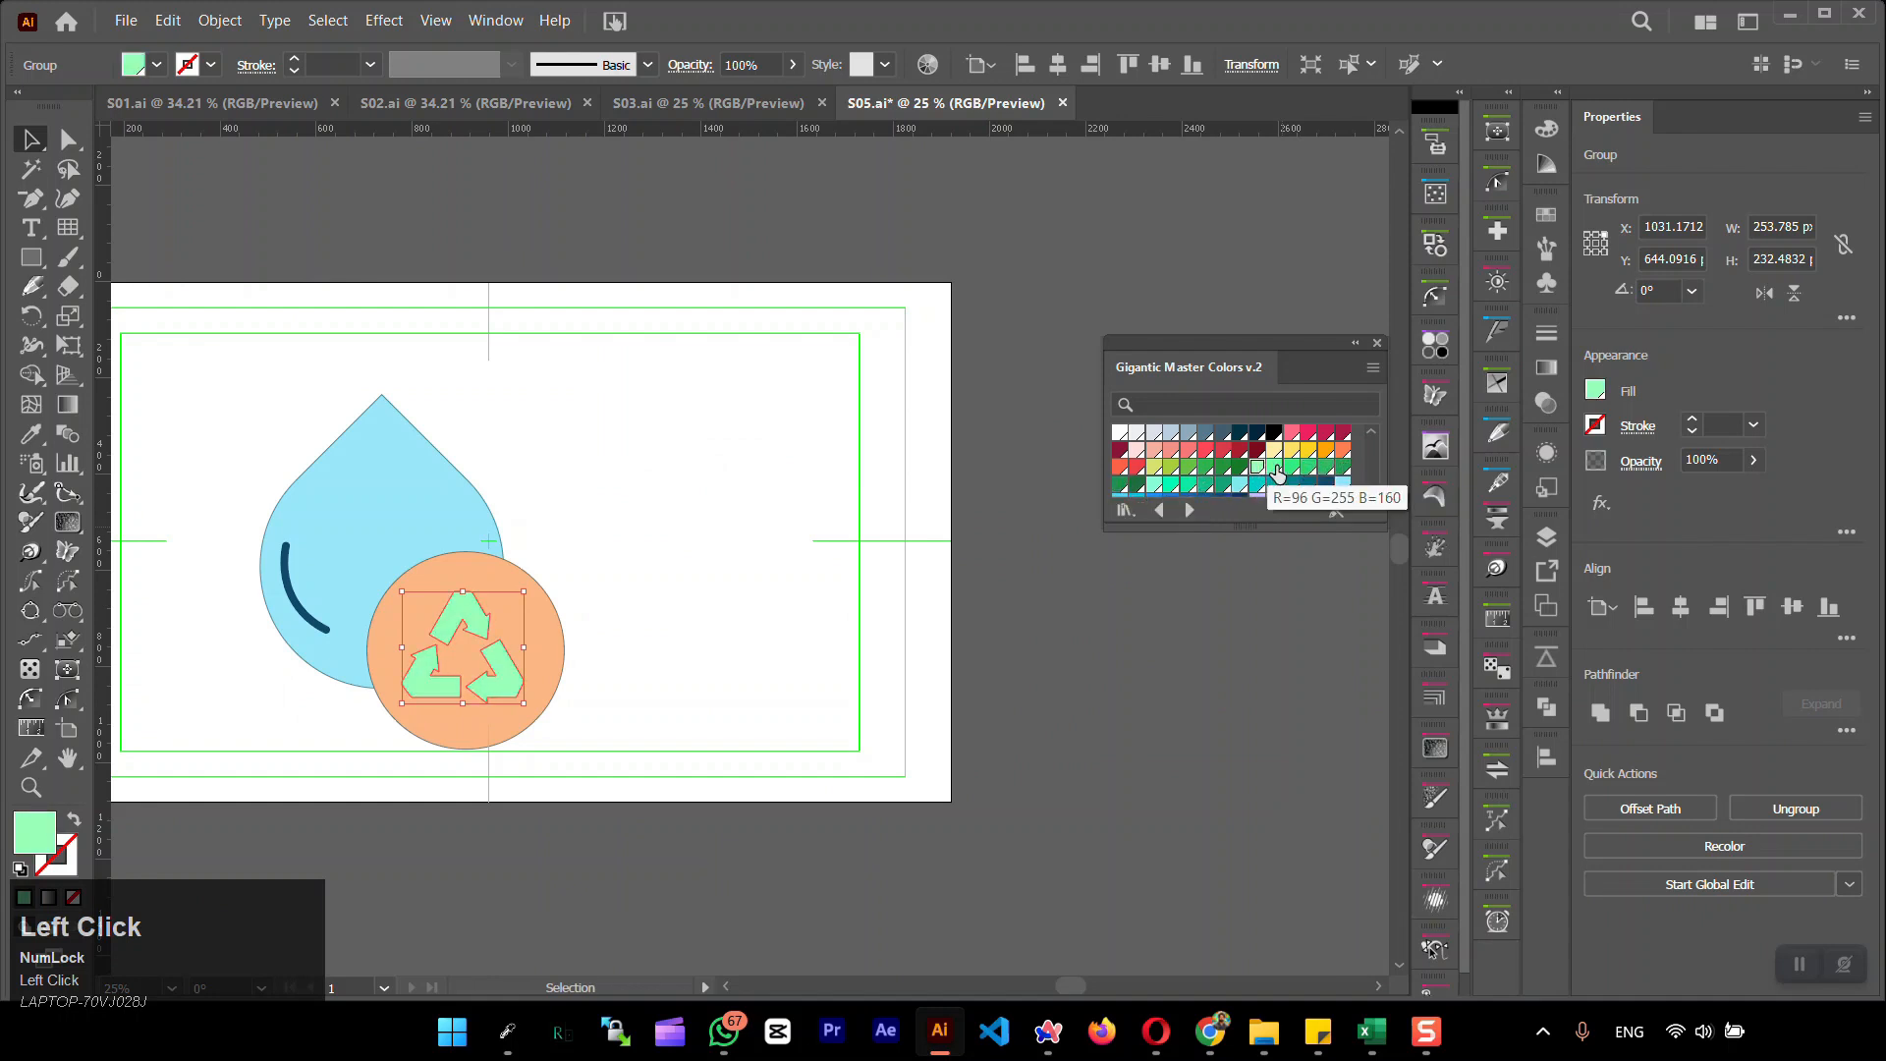
click(1308, 468)
click(914, 614)
Give the recycling symbol a 1 pt dark teal 003343 stroke
click(515, 678)
click(61, 866)
click(1240, 432)
click(727, 806)
scroll(635, 644, up, 2)
scroll(719, 611, down, 2)
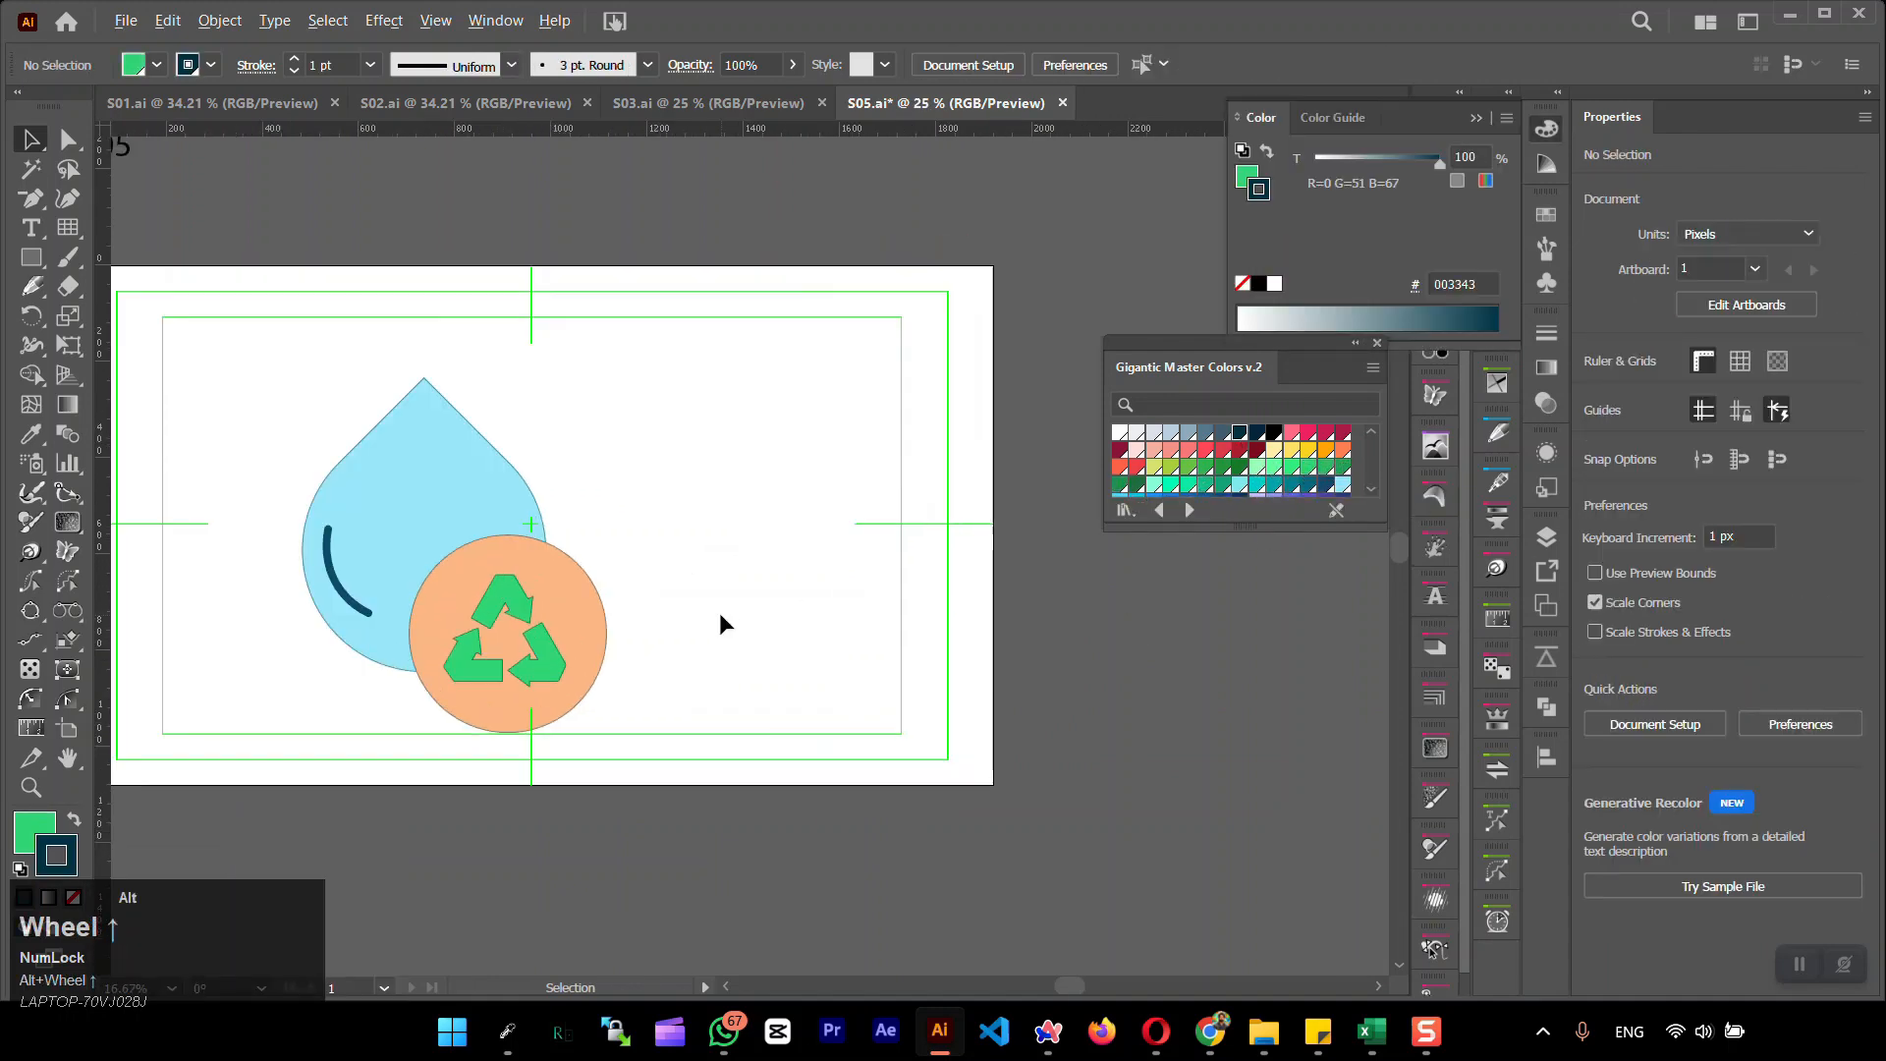
Change the recycling symbol's fill to a darker green swatch
click(543, 652)
click(35, 833)
click(1206, 467)
click(933, 641)
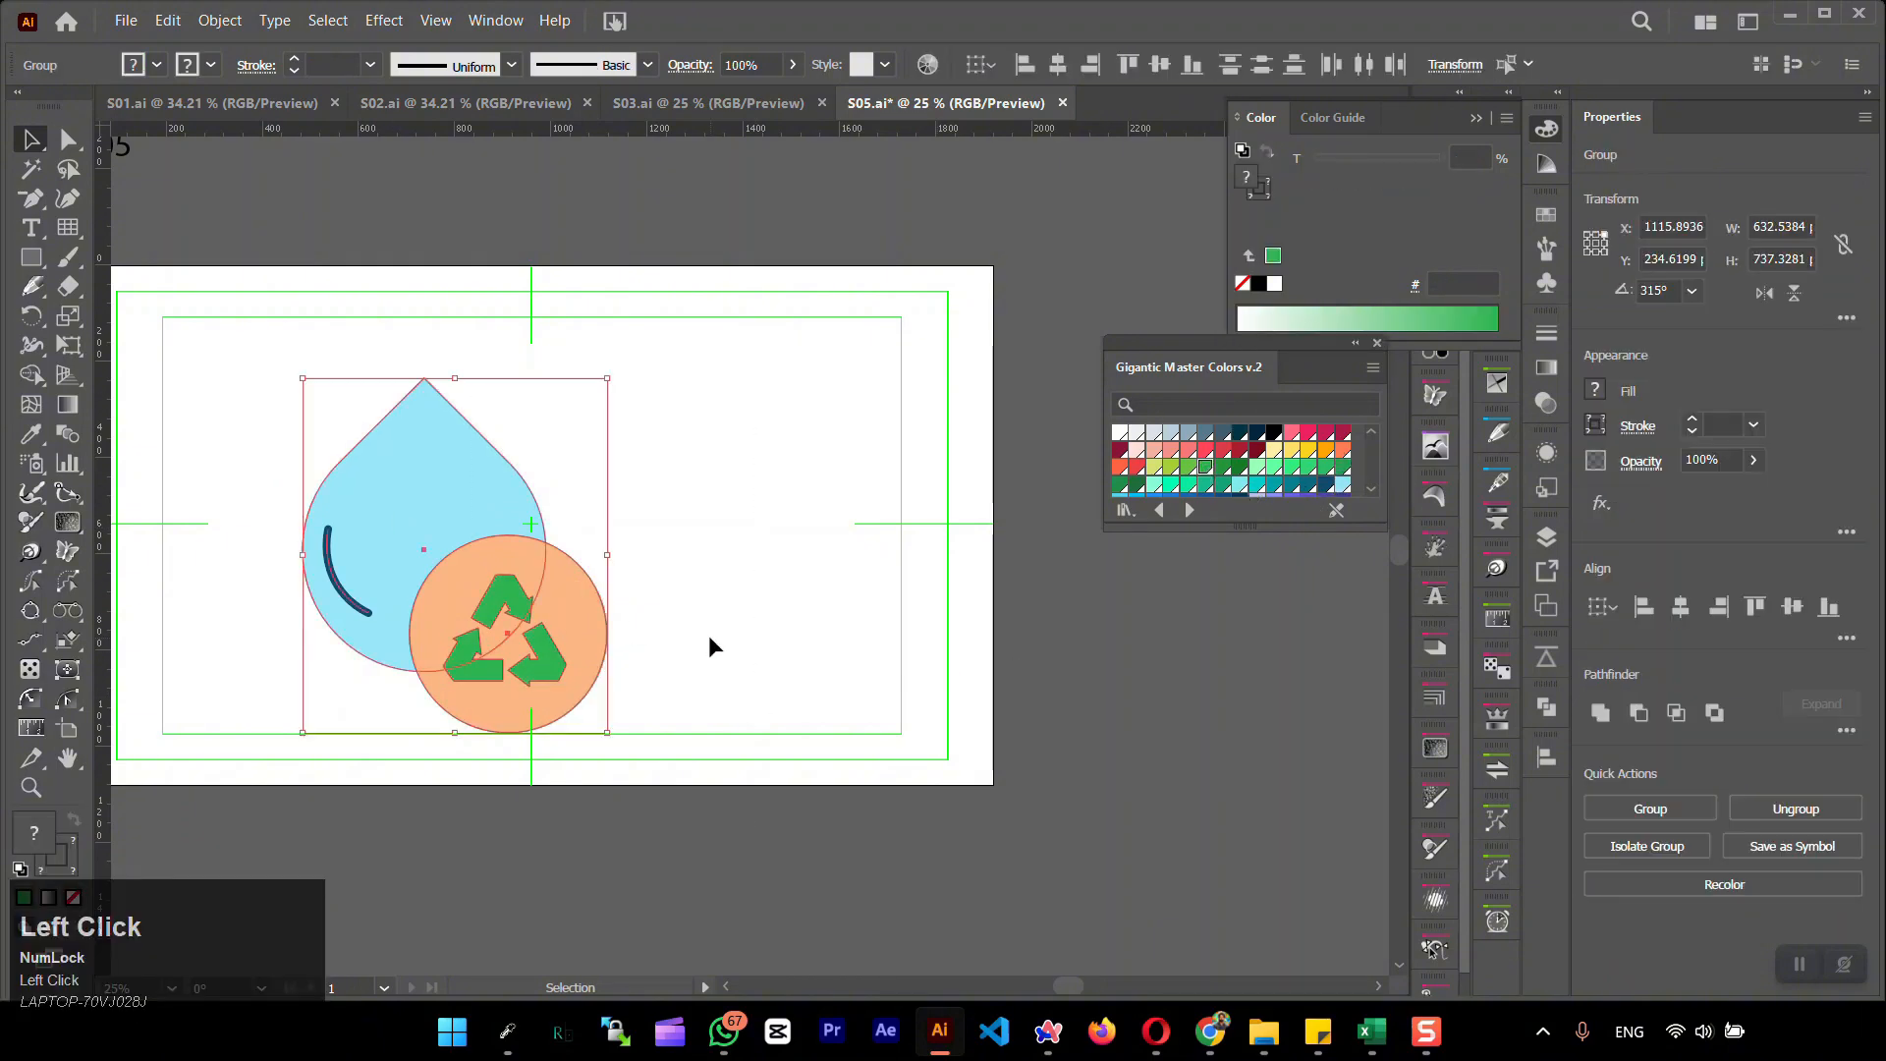
Group the water drop, peach circle and recycling symbol and centre the group on the artboard
click(586, 648)
click(316, 450)
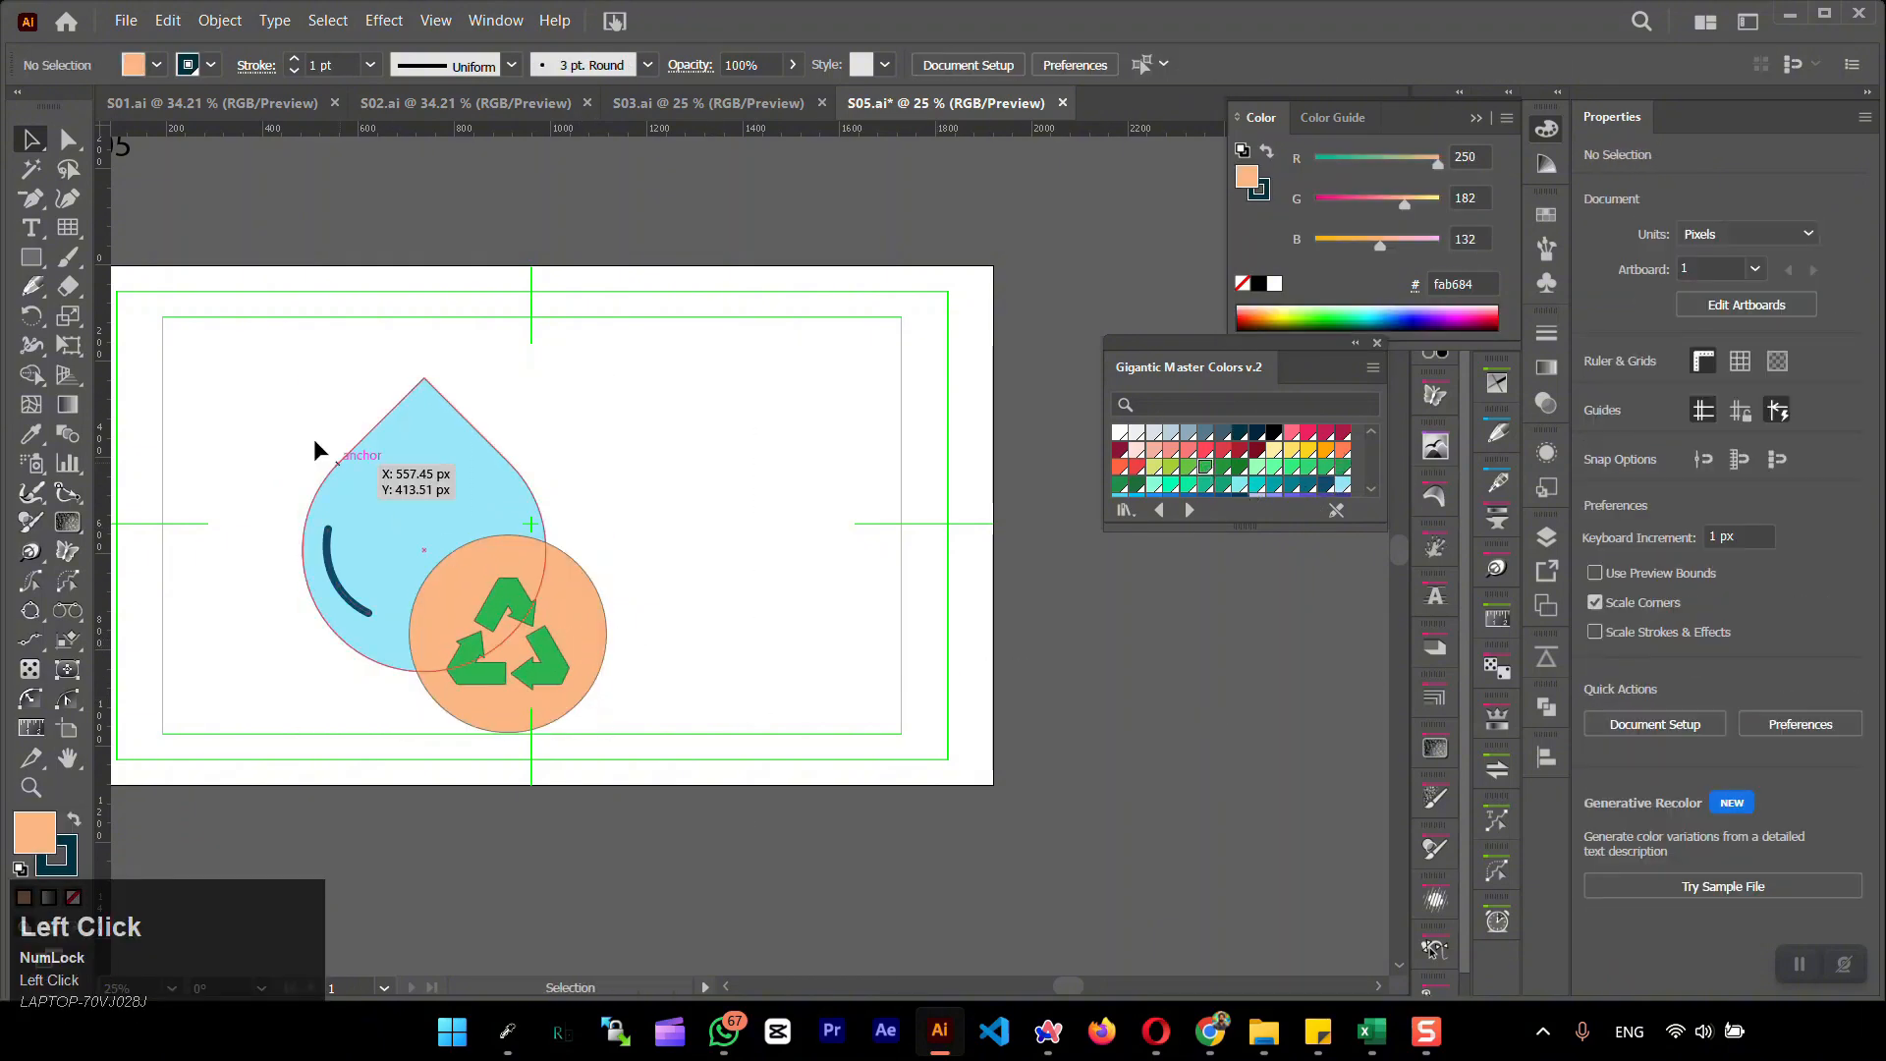
drag(705, 788, 706, 789)
key(ctrl+g)
click(1647, 610)
click(1791, 614)
click(967, 692)
scroll(895, 727, down, 2)
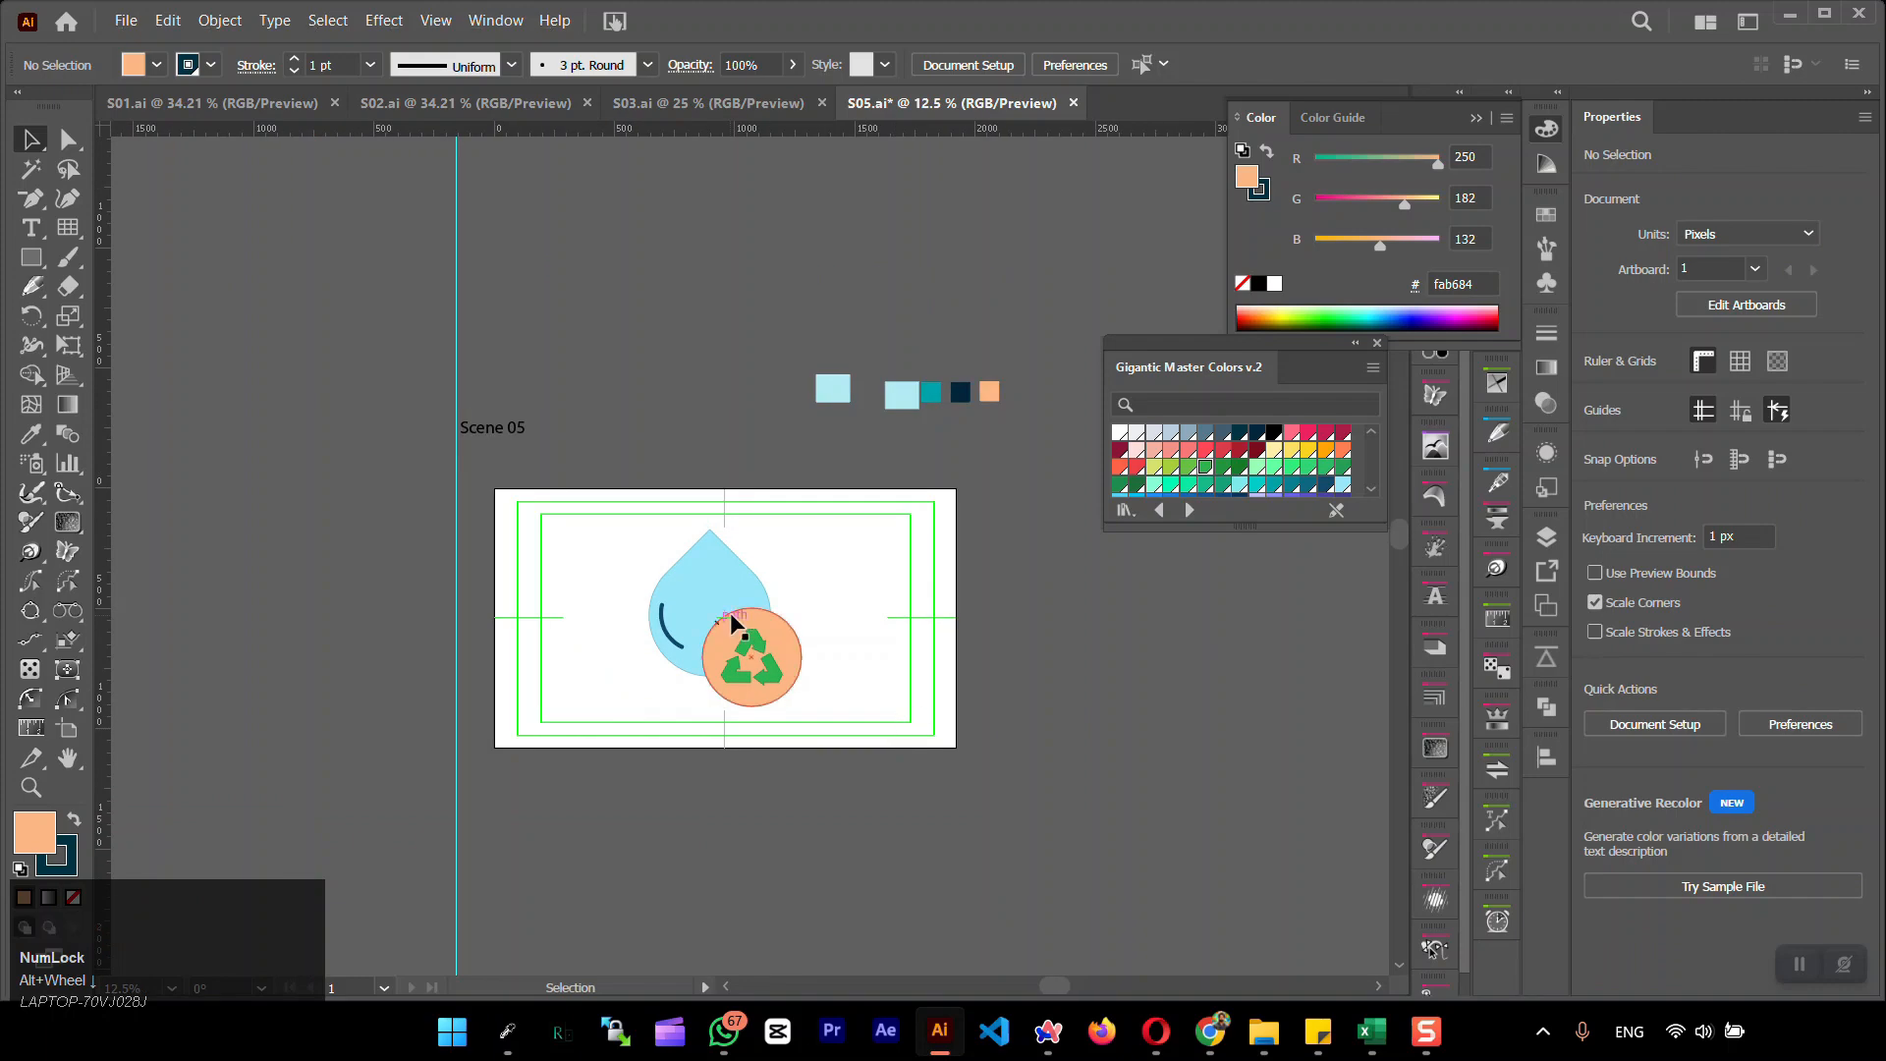
Scale the logo group down to about 358 px wide and ungroup it
drag(849, 738, 849, 738)
drag(802, 707, 736, 632)
click(806, 678)
drag(637, 560, 783, 693)
key(ctrl+shift+g)
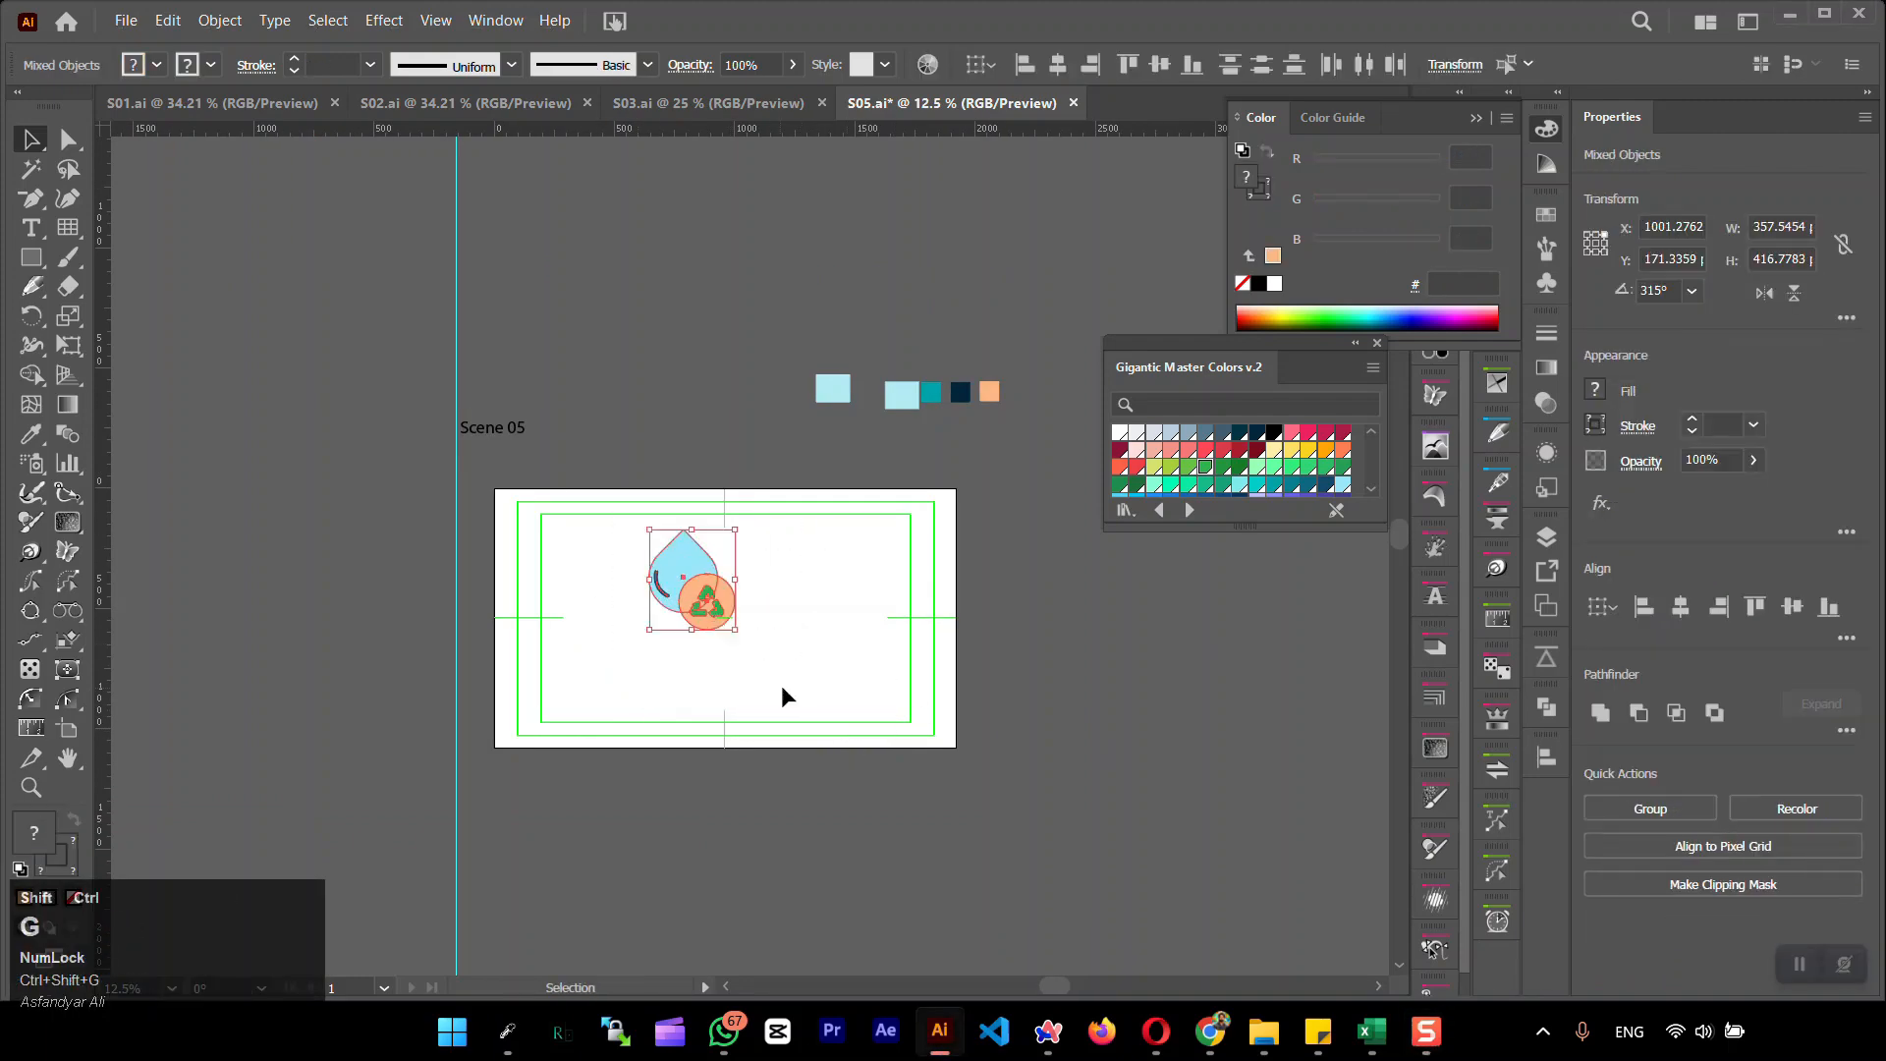
Try to remove the water drop's fill and keep only its outline
click(694, 562)
scroll(694, 562, up, 4)
scroll(696, 567, up, 1)
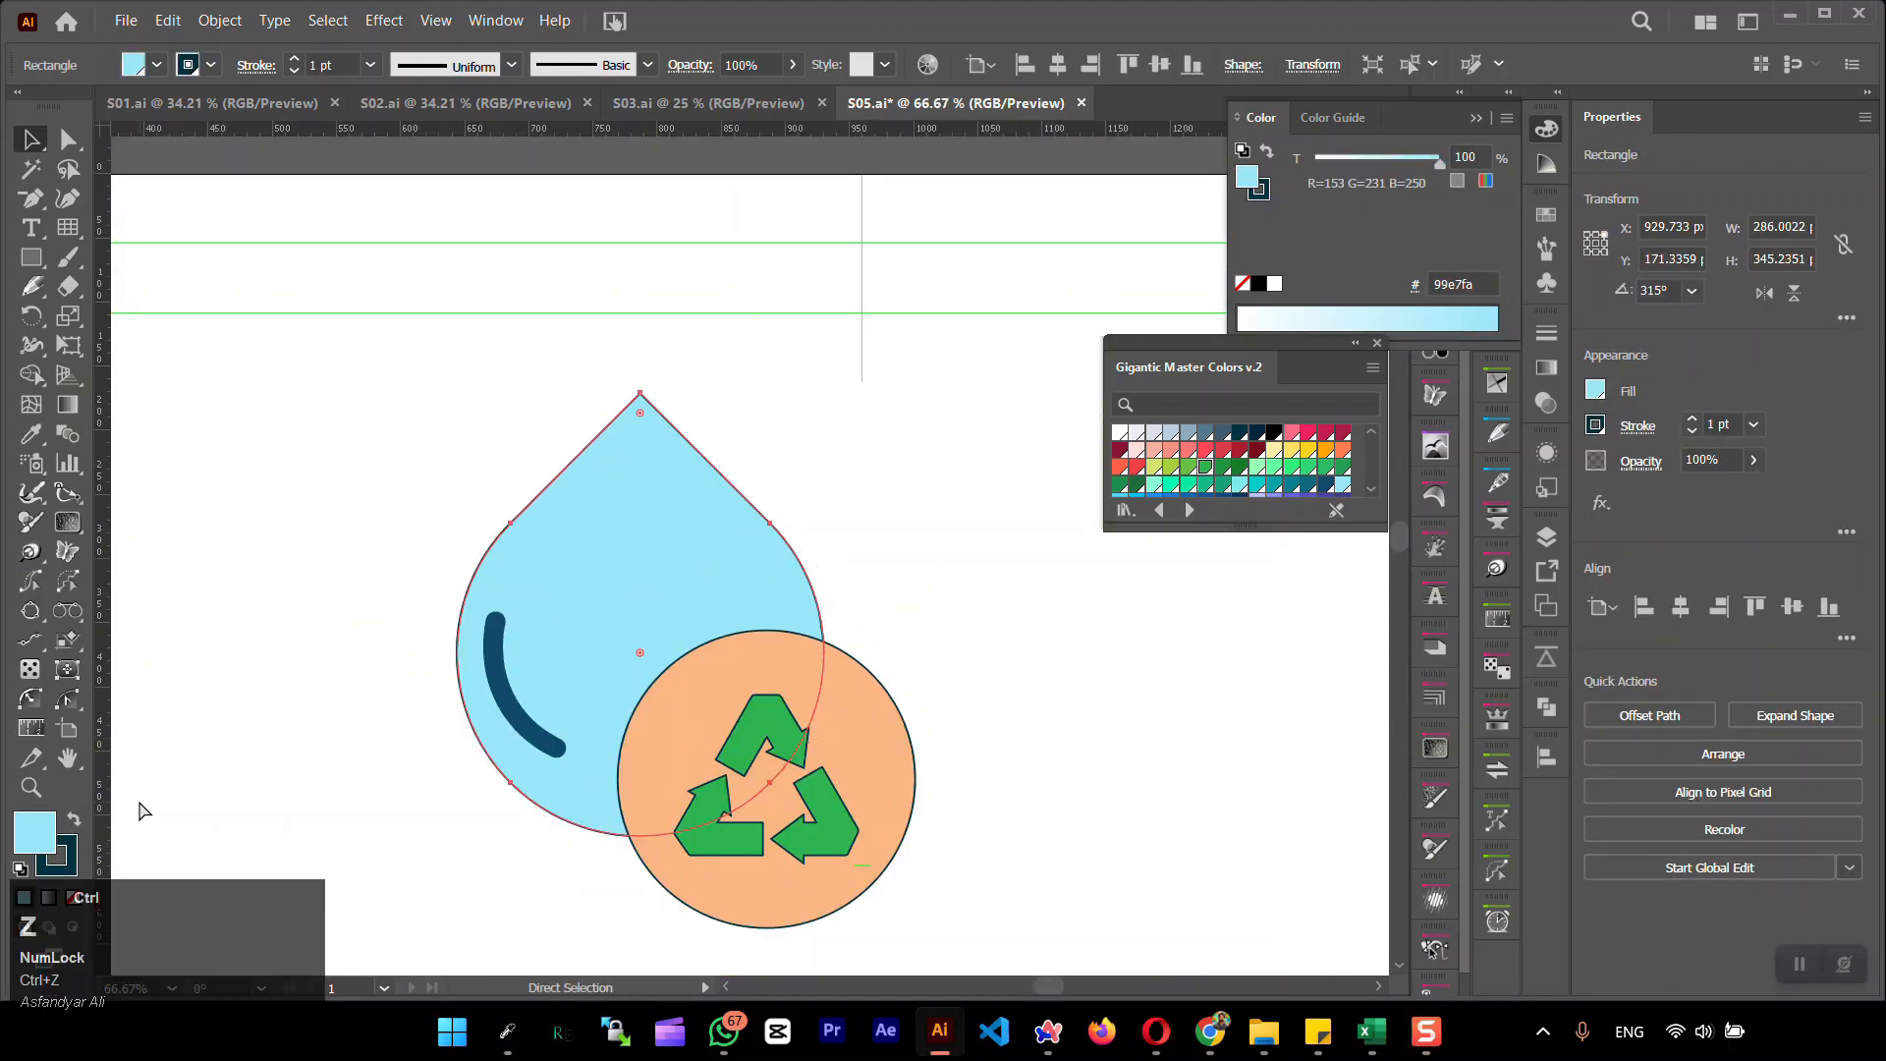
click(295, 761)
drag(562, 640, 793, 528)
key(ctrl+z)
click(74, 899)
click(575, 638)
click(469, 589)
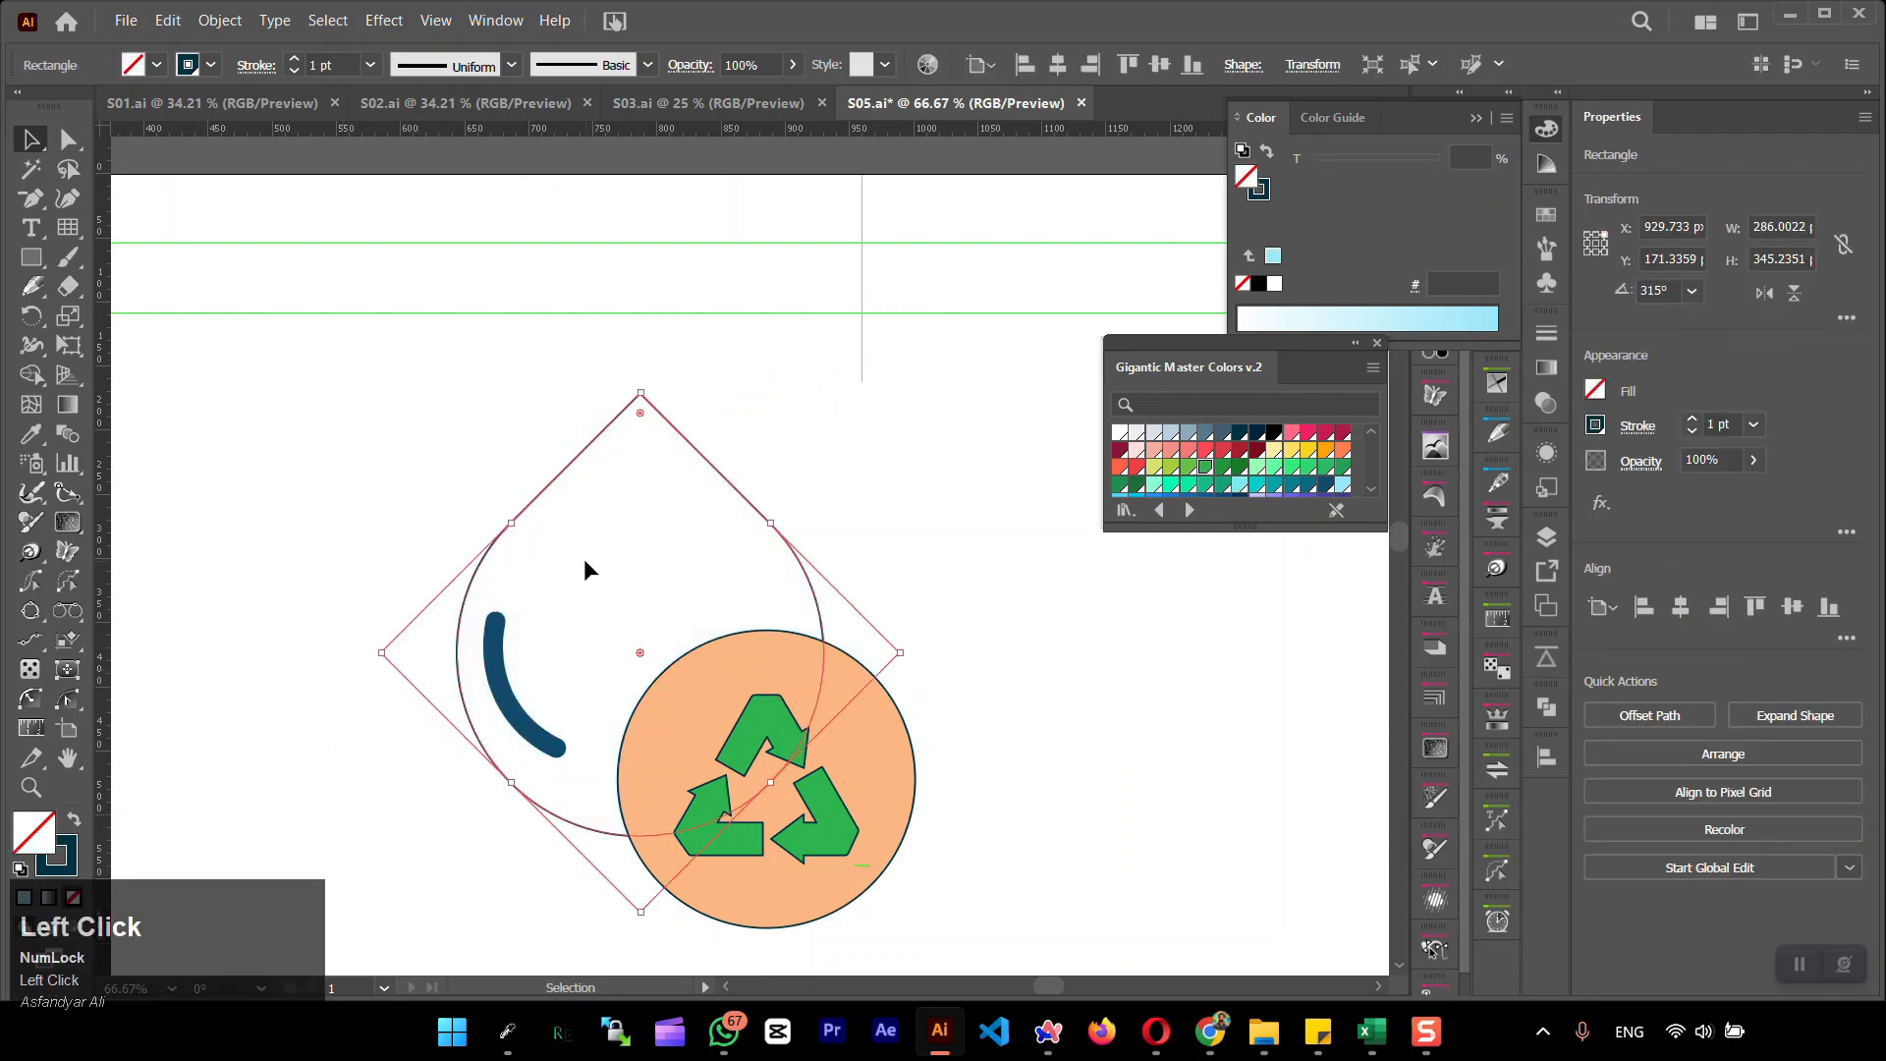
key(ctrl+z)
key(ctrl+z)
key(ctrl+z)
Remove the stroke from a copy of the water drop, offset it slightly to the right and send it behind the outline
click(1544, 552)
click(61, 864)
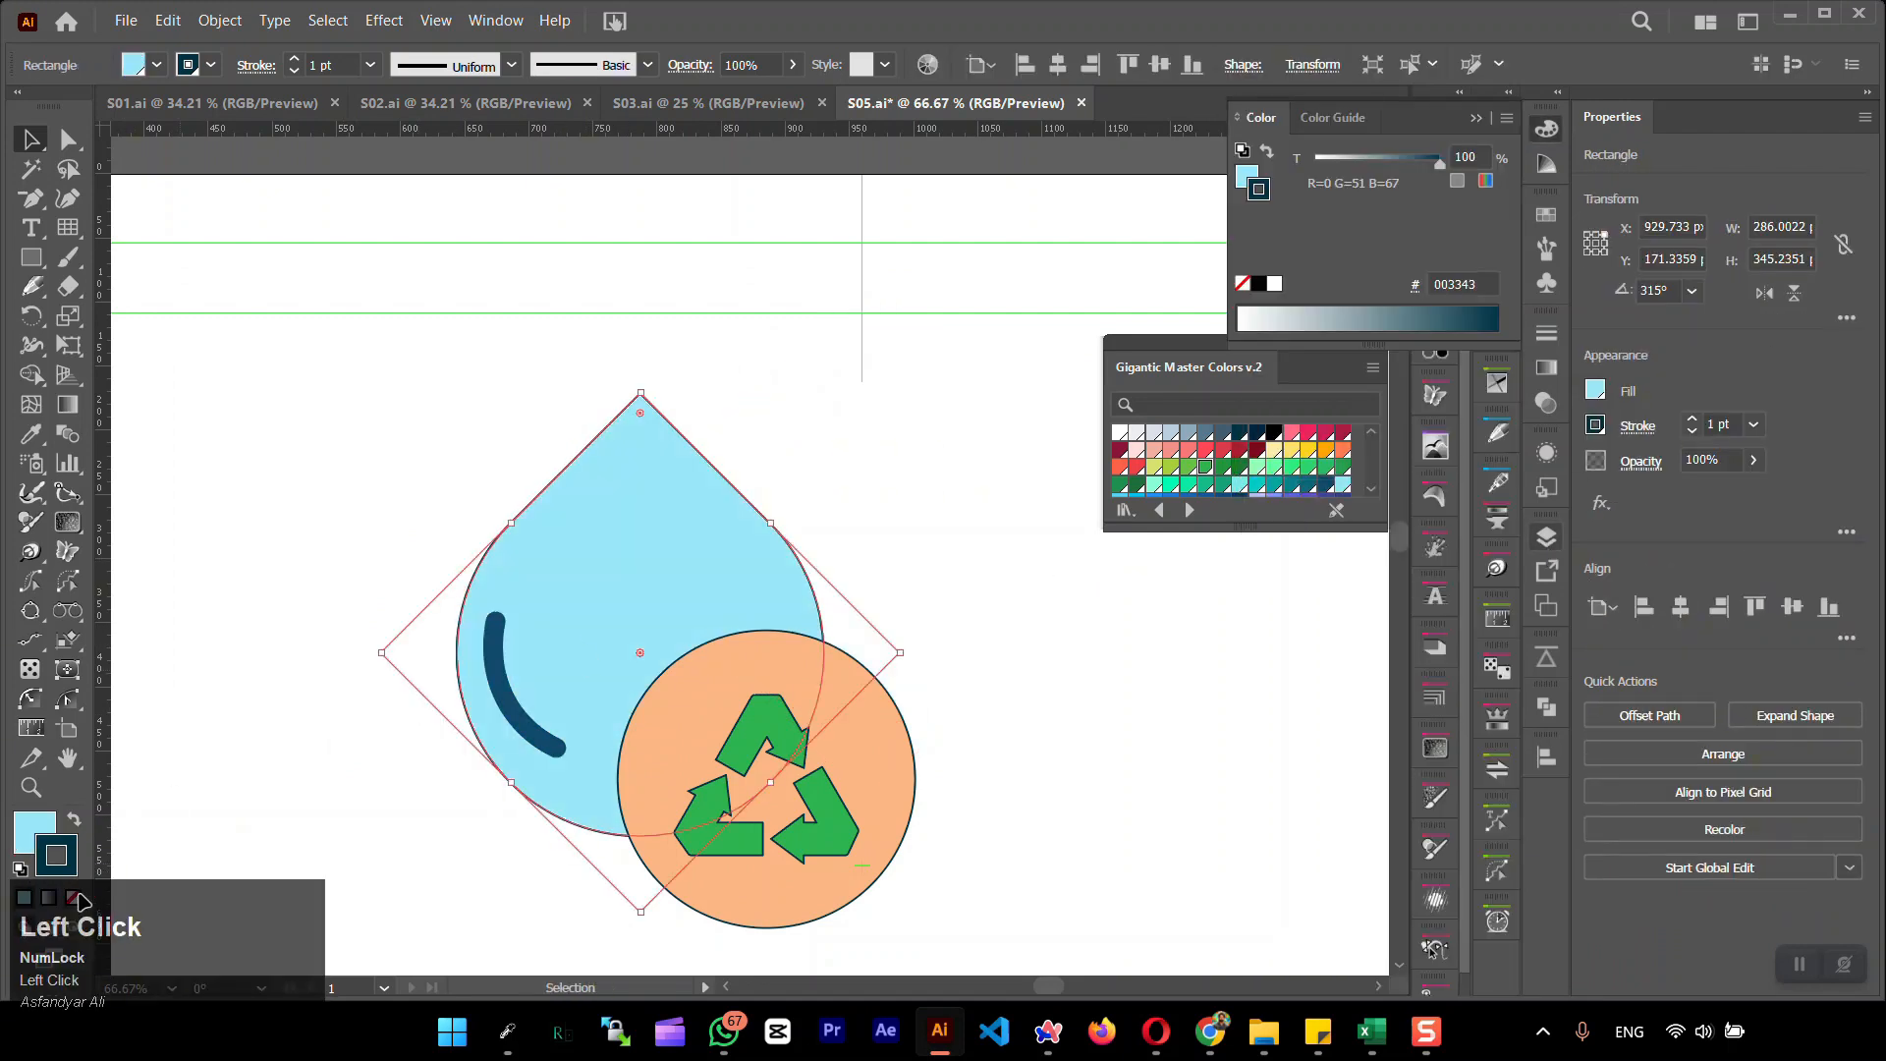
click(75, 898)
click(32, 831)
drag(700, 569, 708, 566)
key(ctrl+shift+])
key(ctrl+shift+[)
click(893, 514)
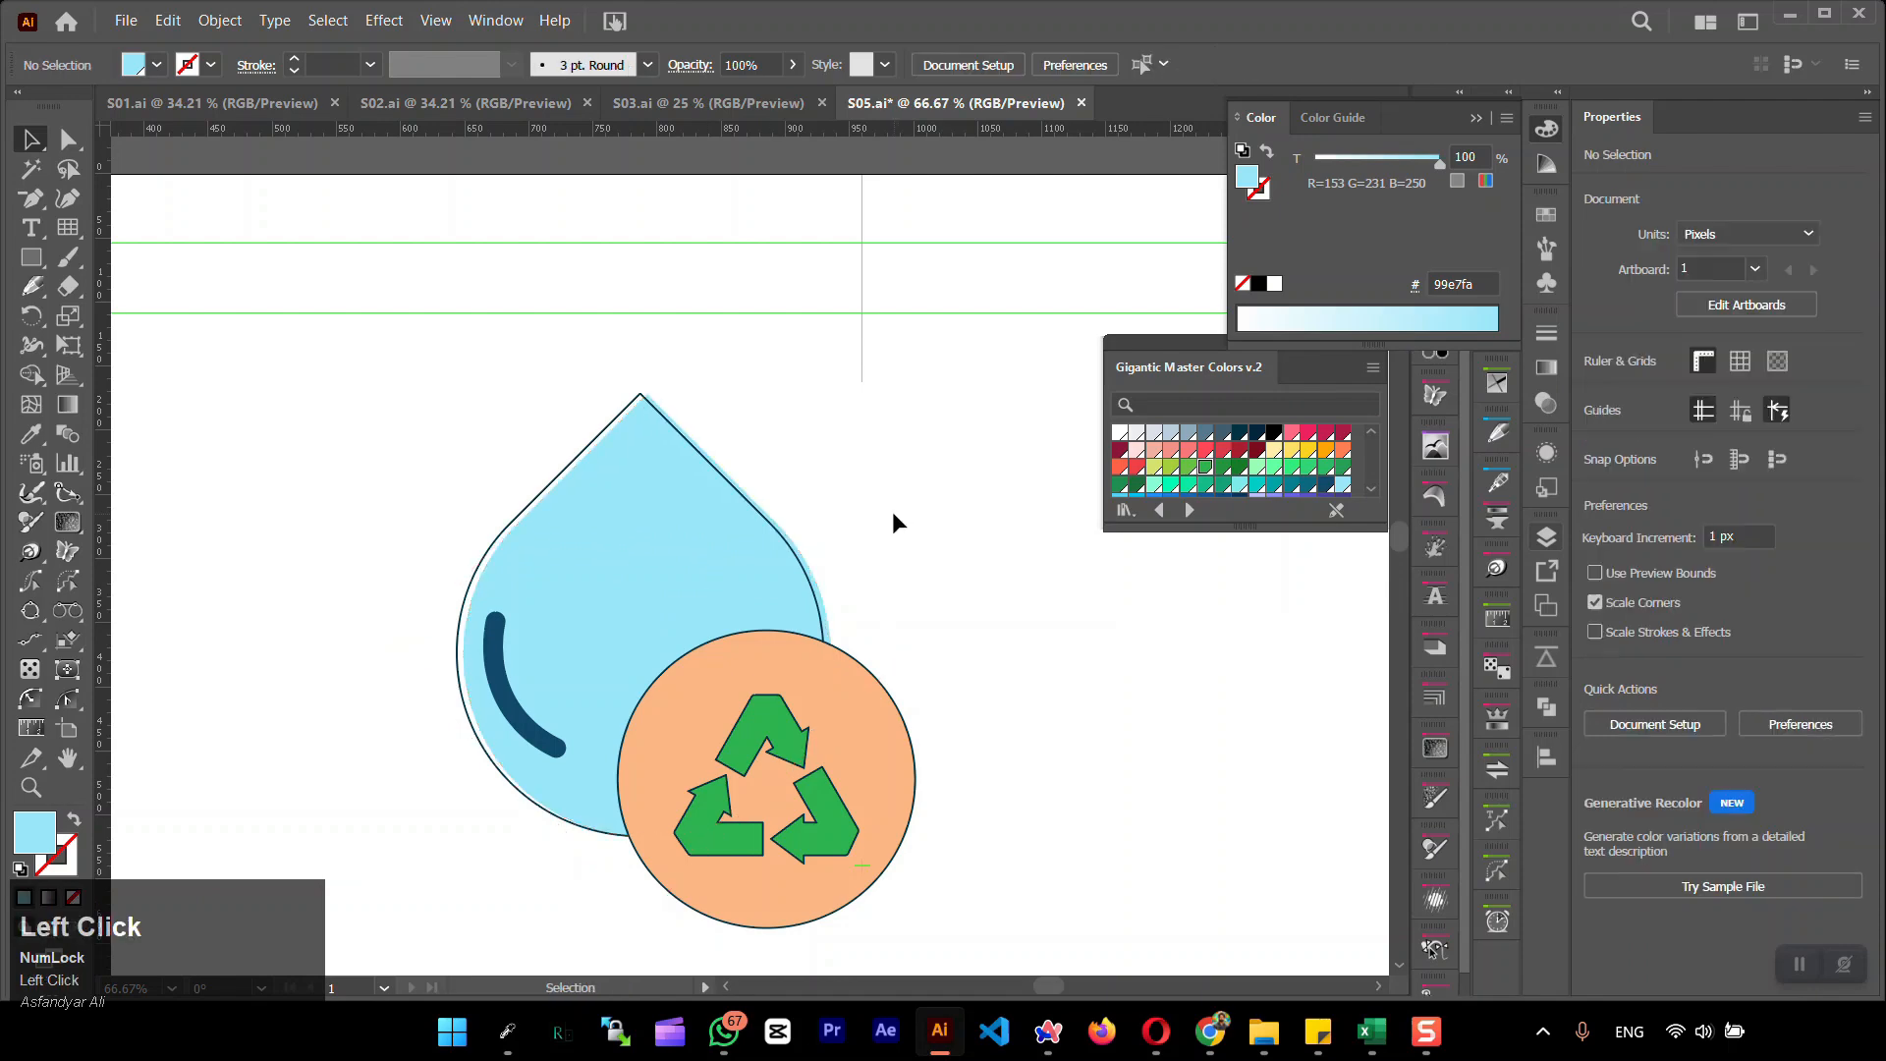
Remove the stroke from a copy of the circle and fill it with peach fab684 sampled from the palette squares
click(833, 689)
click(74, 898)
click(61, 865)
click(29, 827)
click(26, 898)
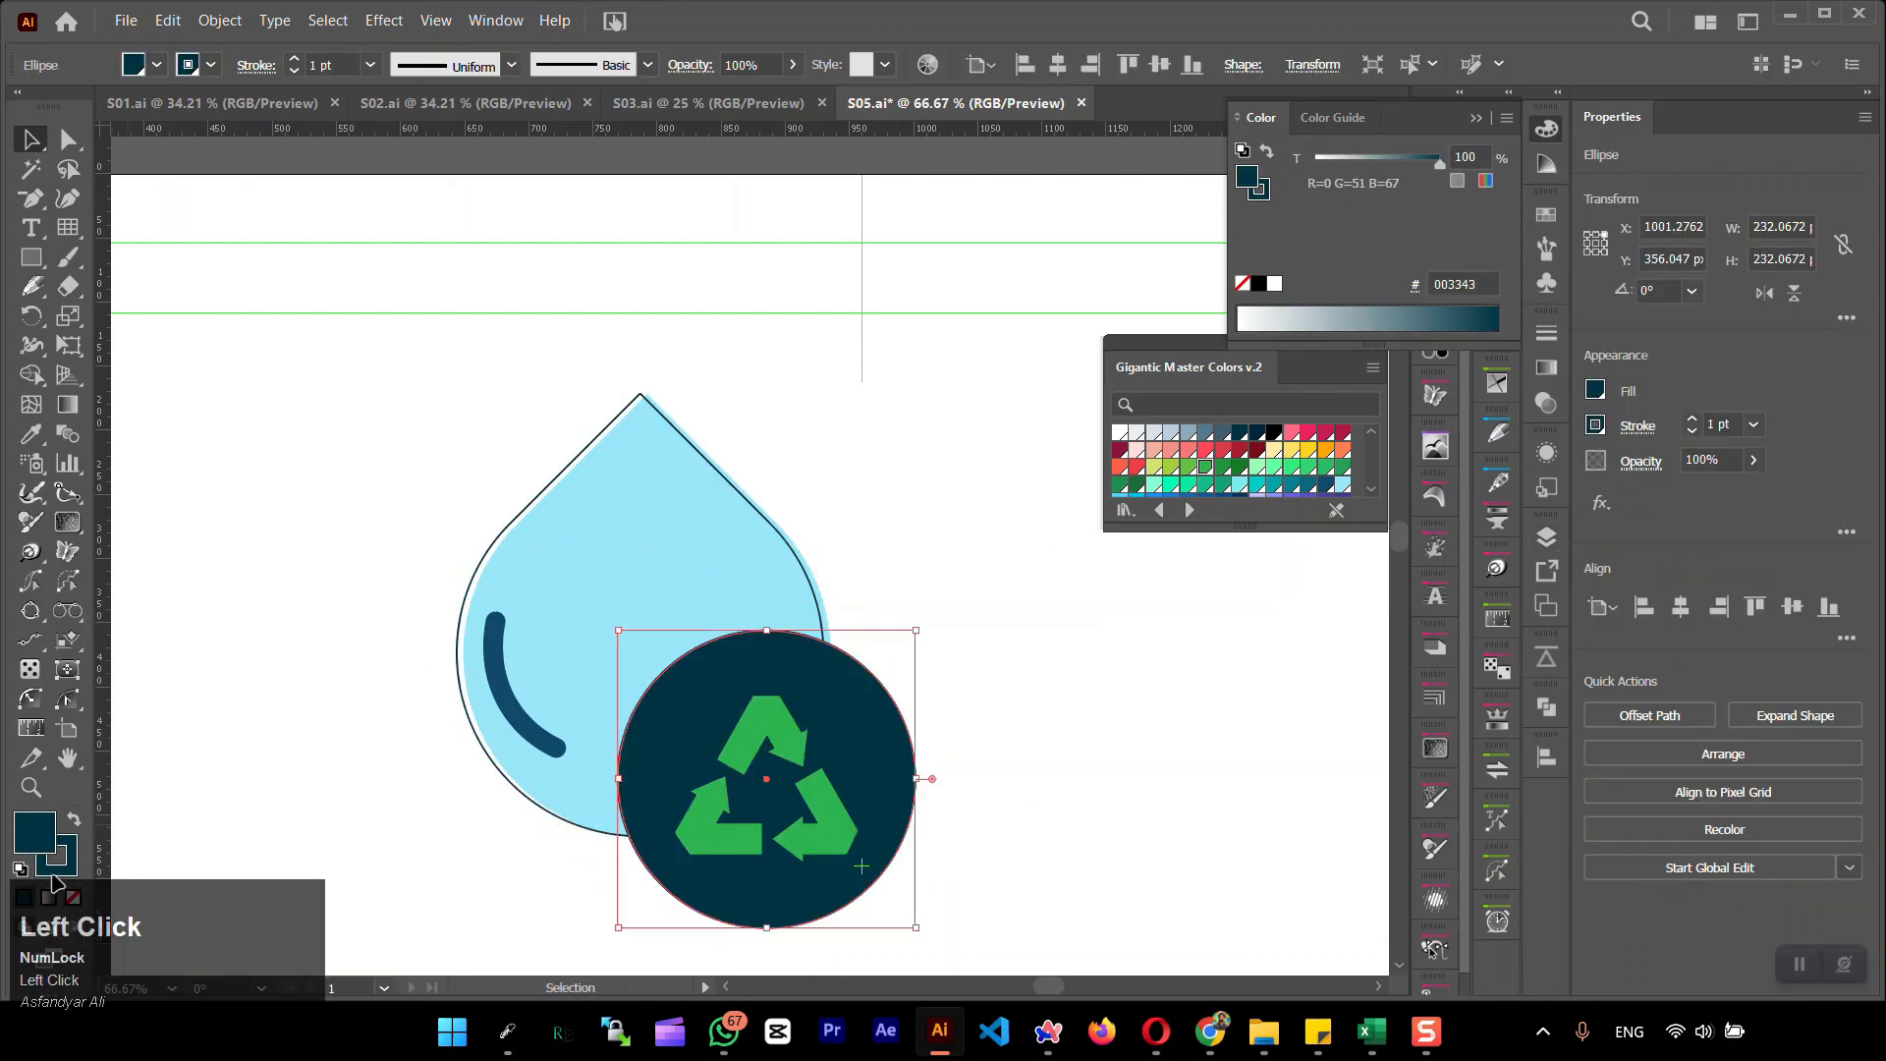
click(1327, 450)
scroll(928, 590, down, 3)
drag(929, 589, 201, 648)
click(37, 438)
click(703, 306)
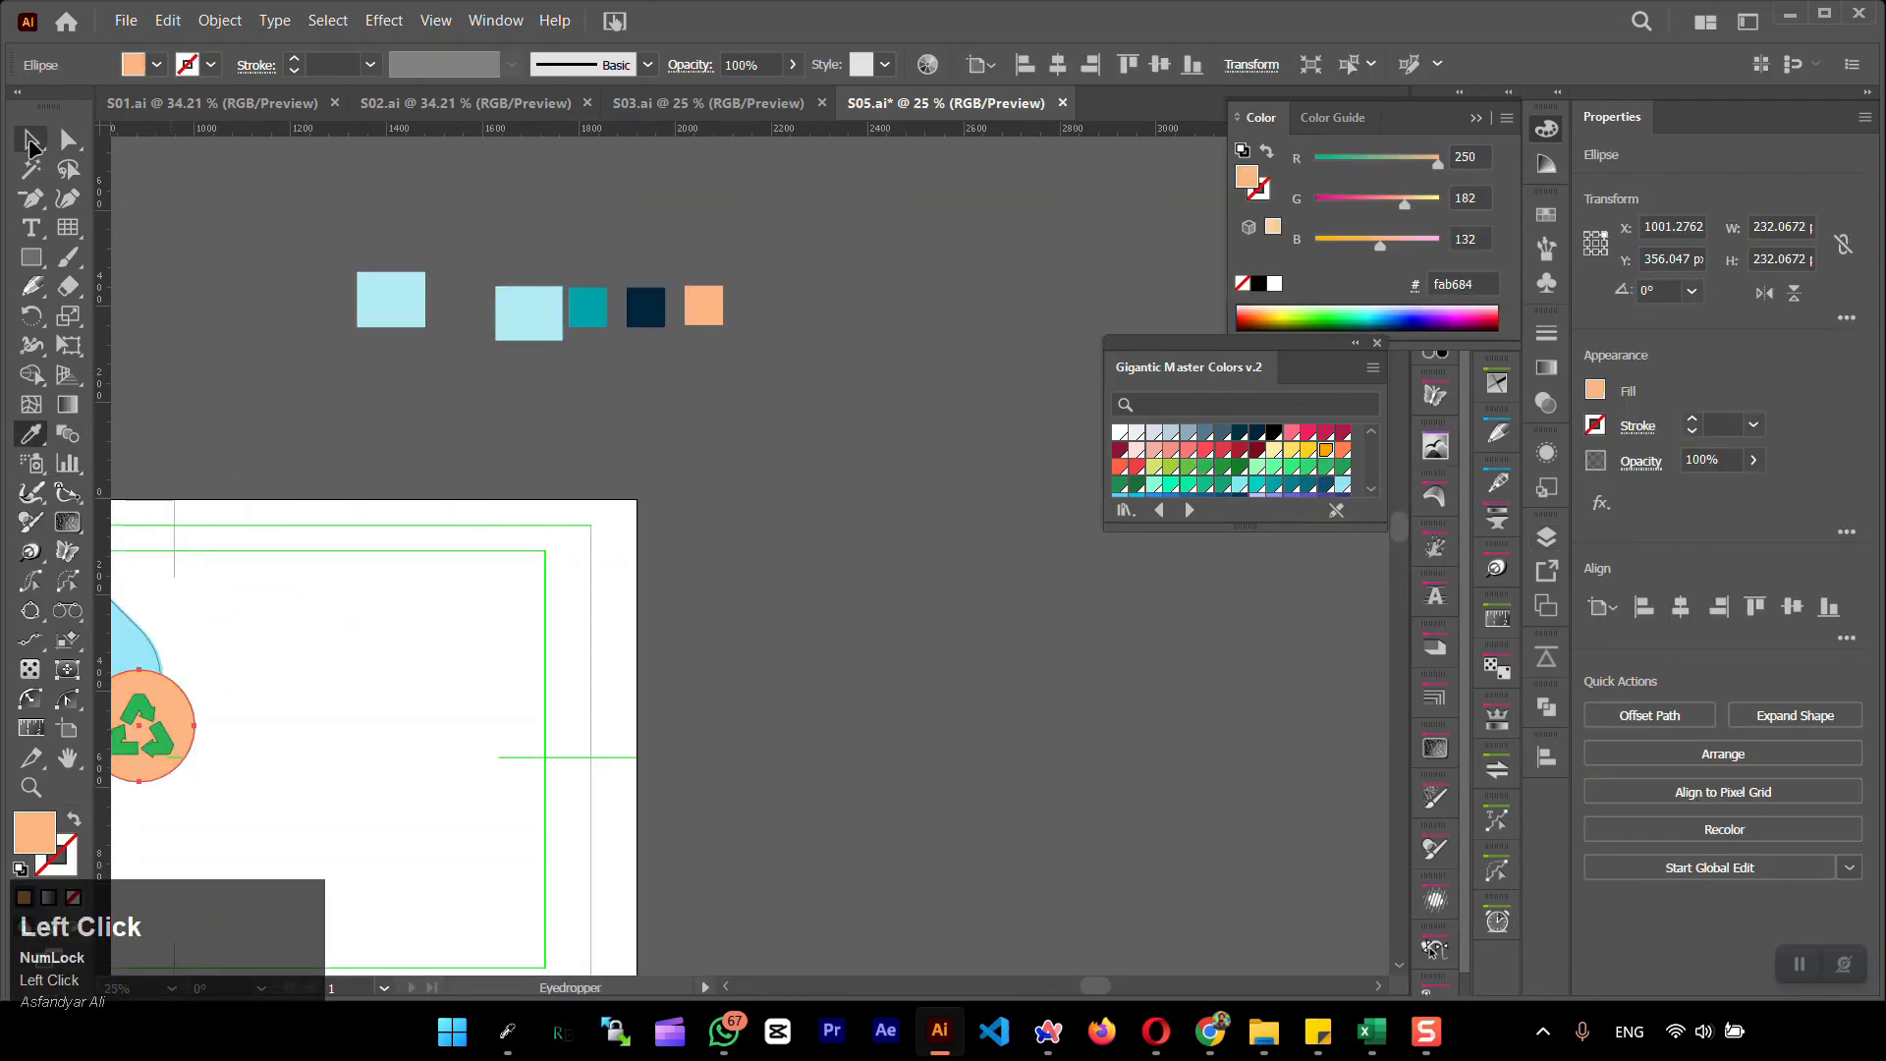
click(31, 140)
click(325, 657)
Move the strokeless peach circle below the outlined circle in the layer order and offset it about 5 px to the right
scroll(187, 723, up, 4)
drag(186, 722, 821, 520)
click(820, 520)
click(1547, 538)
drag(1441, 252, 1437, 284)
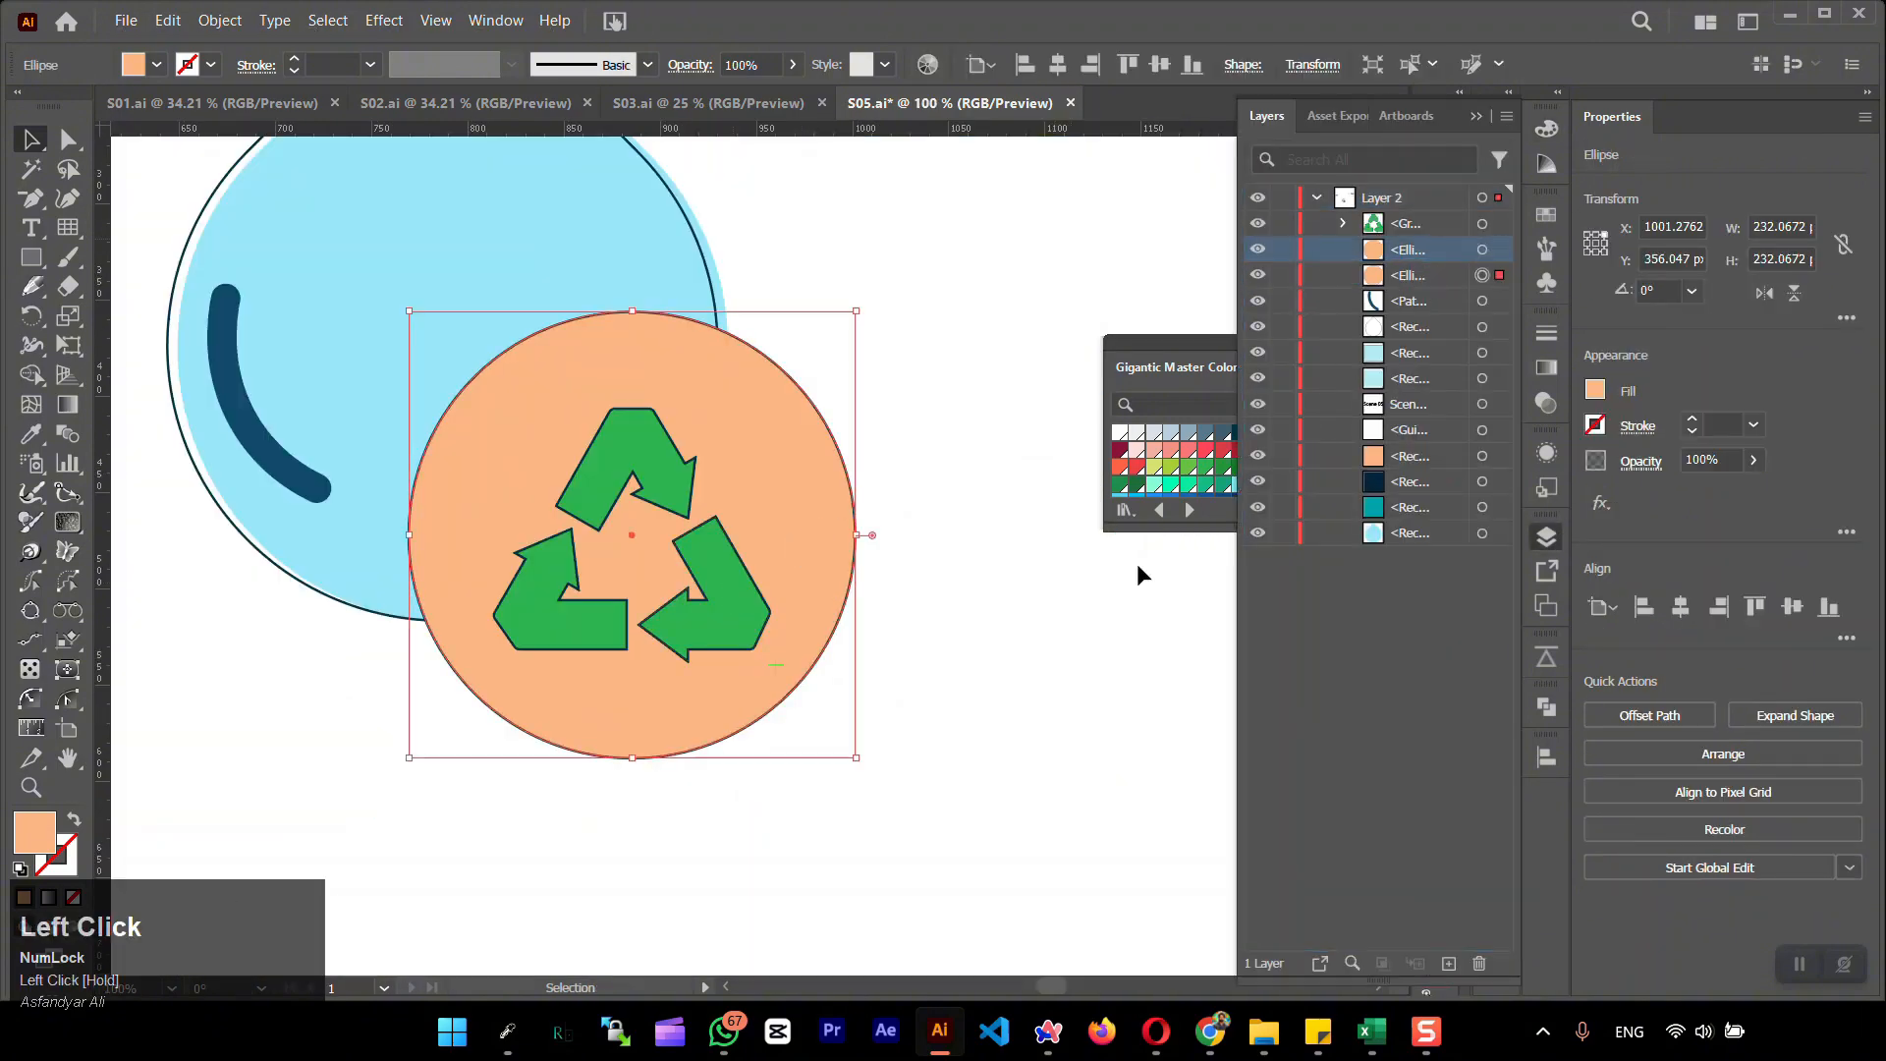
drag(808, 544, 815, 544)
click(1032, 462)
Remove the outlined circle's fill, try white ffffff with a changed stacking order on it, and undo that trial
click(1485, 276)
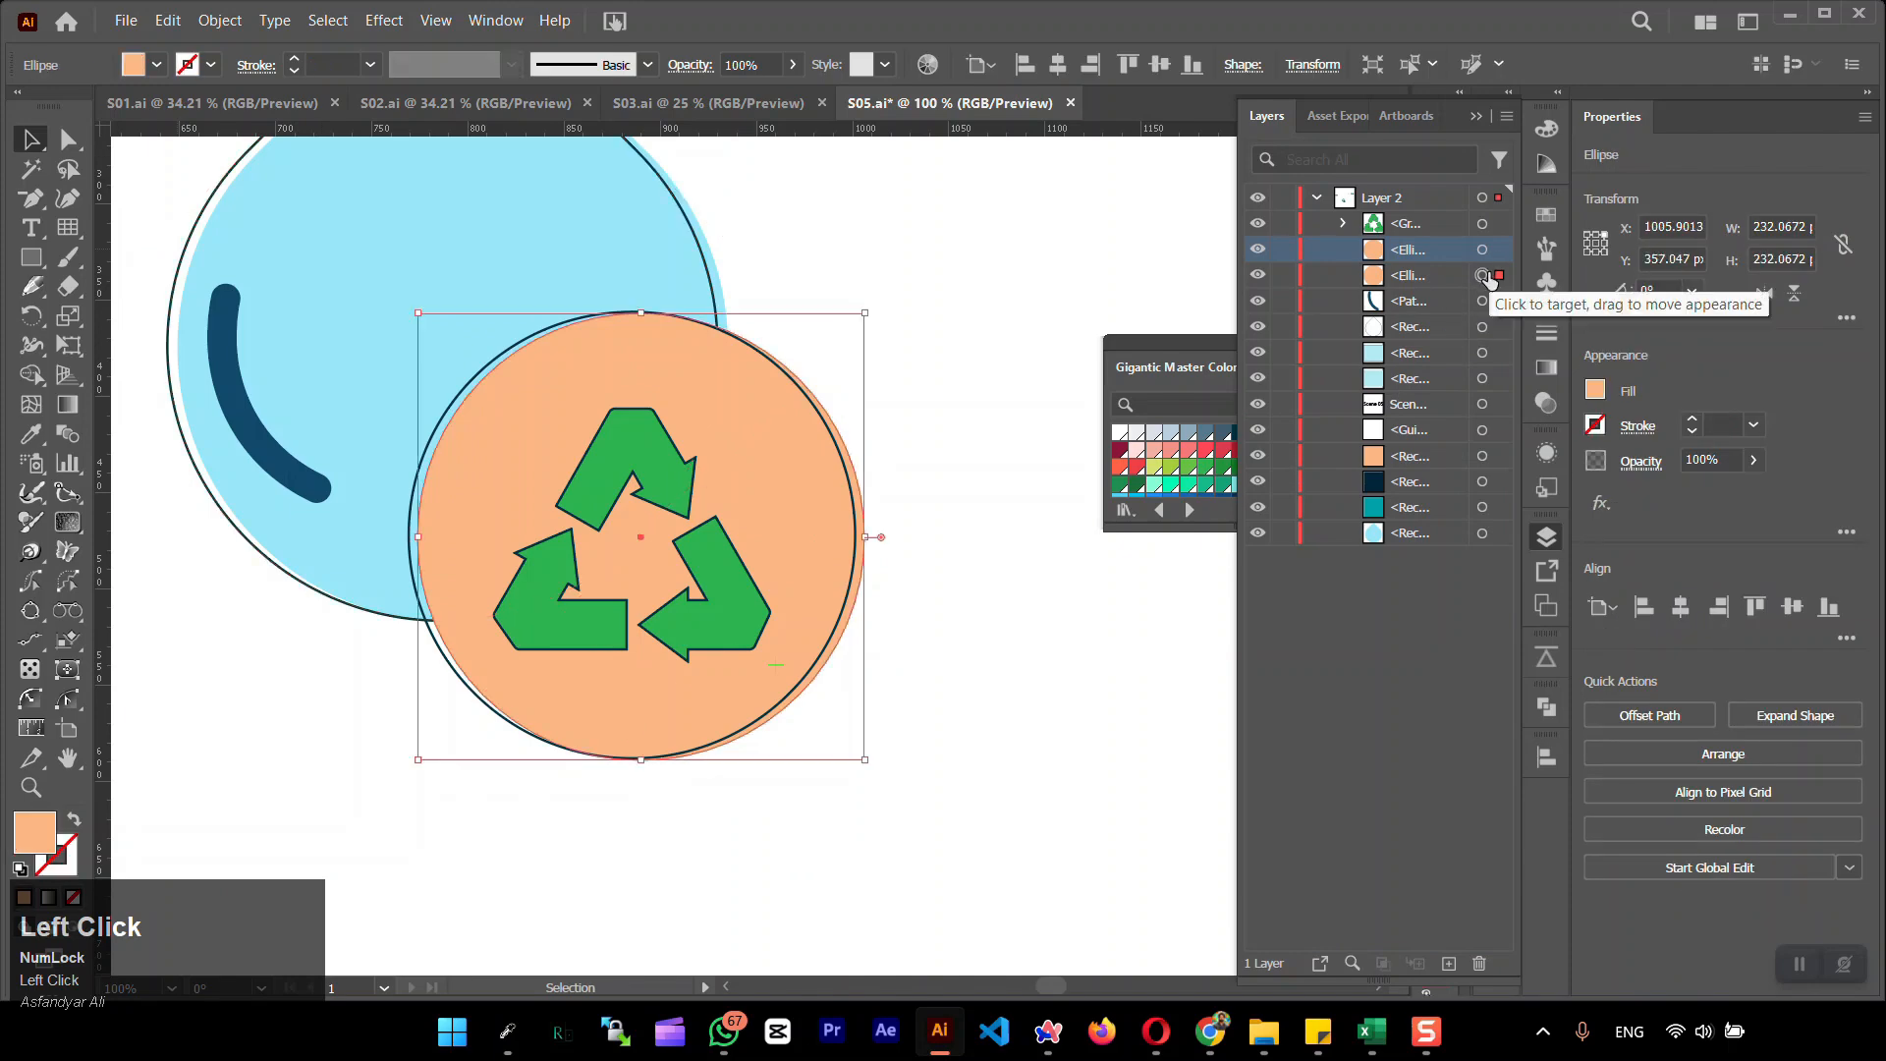
double_click(46, 833)
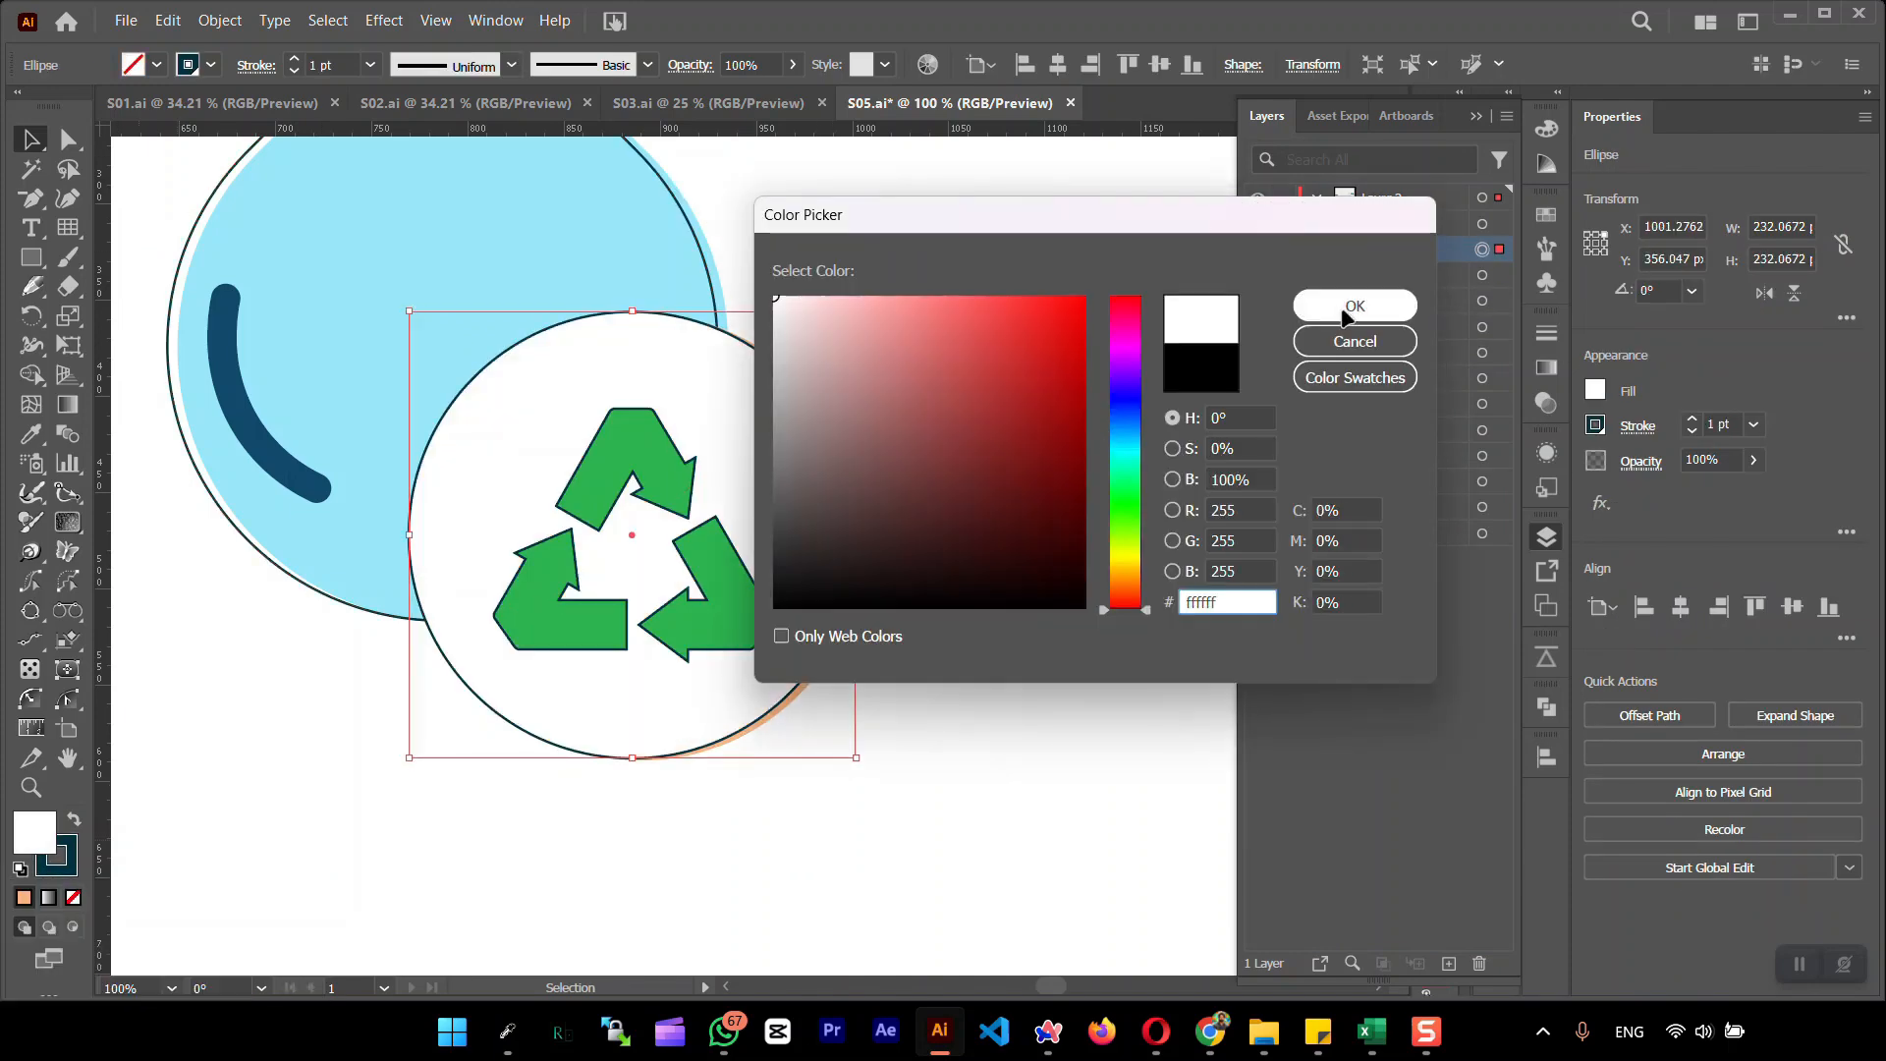
click(1344, 311)
drag(1407, 252, 1406, 286)
click(1051, 552)
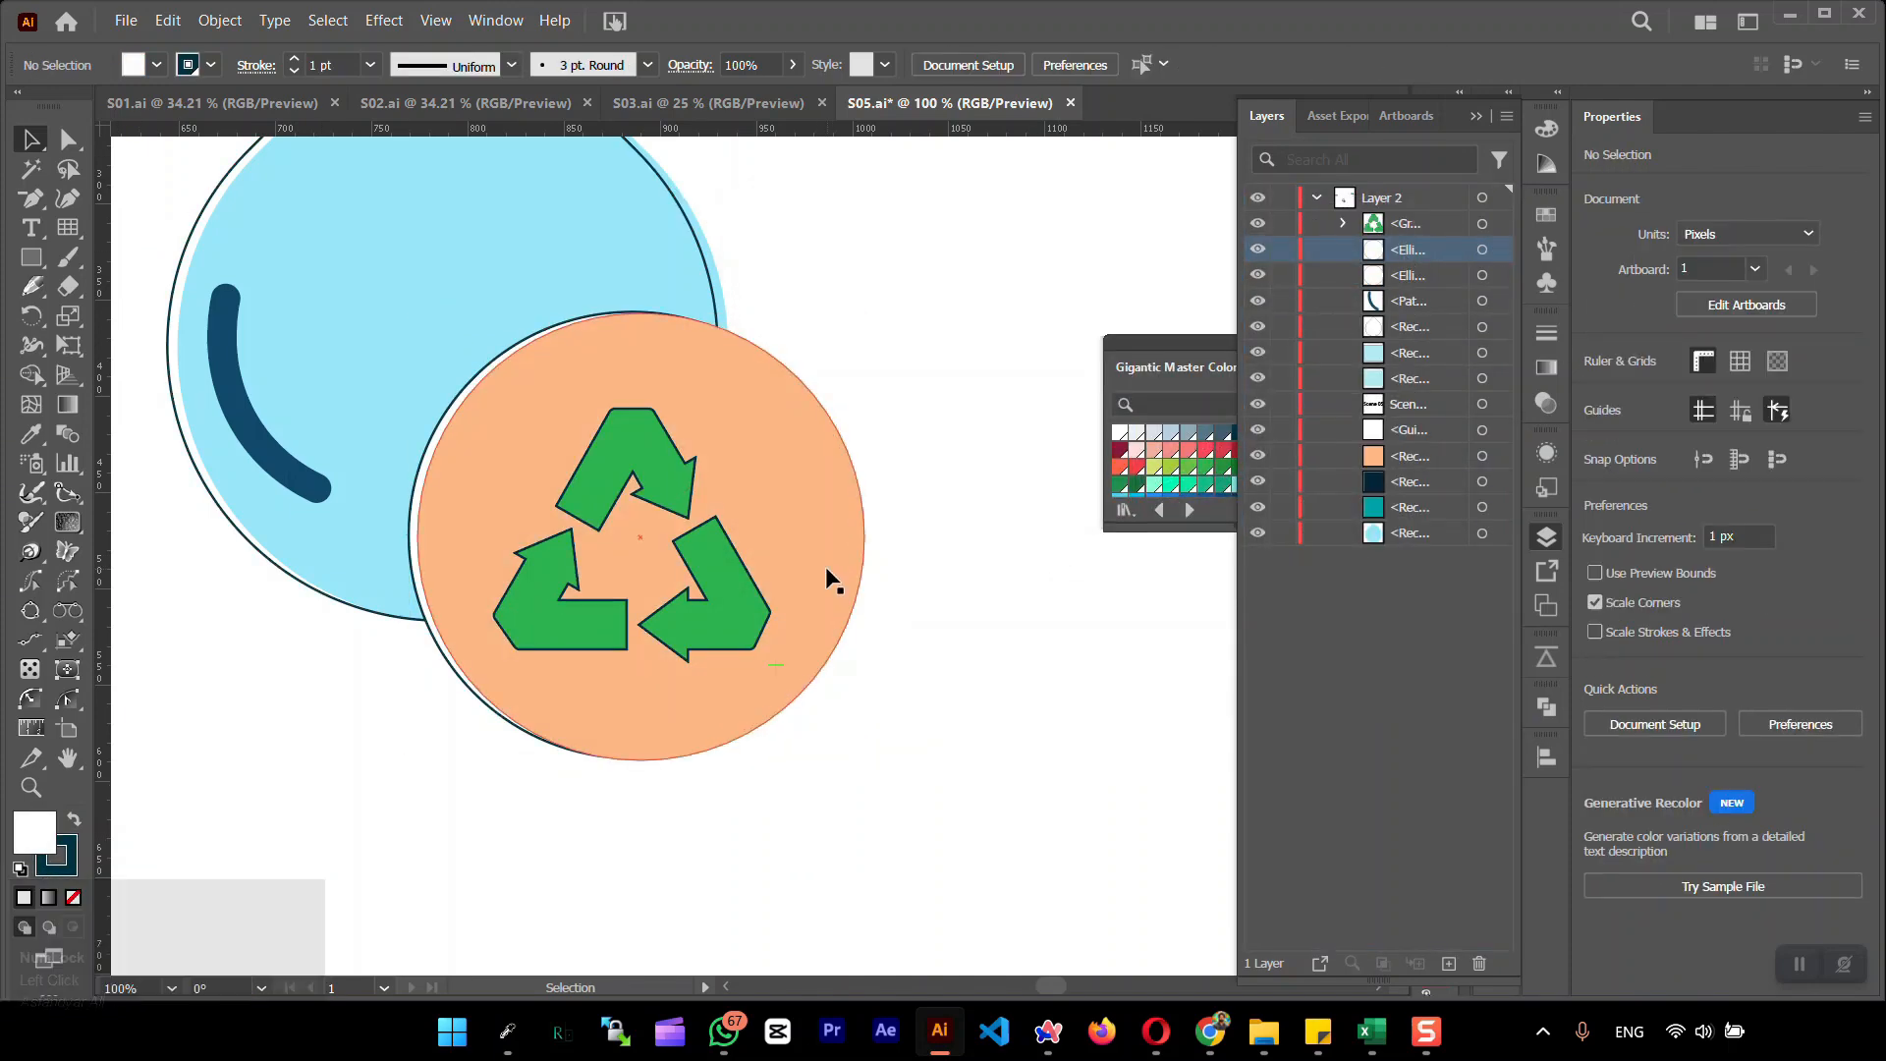
key(ctrl+z)
key(ctrl+z)
Nudge the peach circle and the drop's blue fill slightly to the right and down from their outlines
drag(789, 576, 787, 578)
click(928, 588)
scroll(928, 590, up, 1)
drag(690, 499, 700, 503)
scroll(440, 400, down, 2)
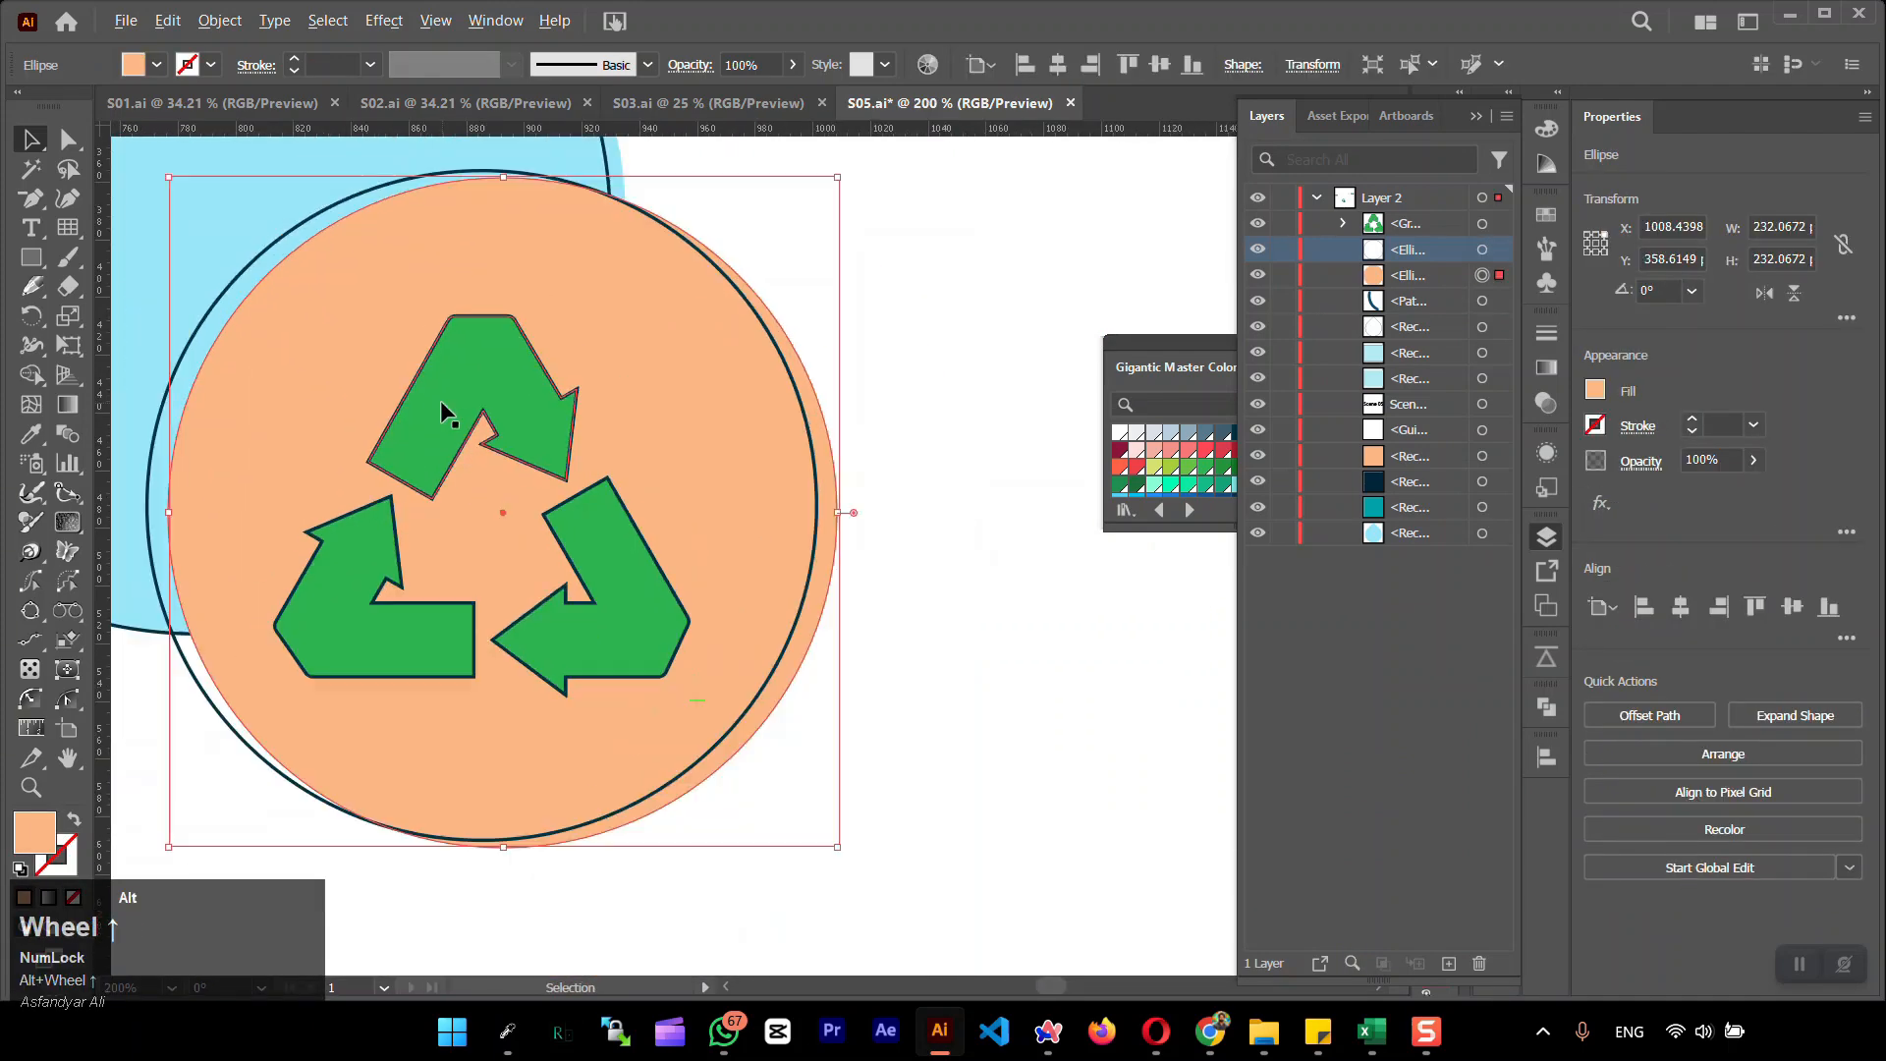
drag(283, 241, 290, 243)
scroll(477, 322, down, 2)
drag(438, 261, 438, 258)
Group all the logo parts, try scaling the group down and undo the scaling
drag(611, 511, 240, 160)
key(ctrl+g)
drag(547, 461, 395, 293)
key(ctrl+z)
Set the stroke of the drop's curved highlight to 5 pt inside the logo group
double_click(336, 337)
click(336, 337)
click(294, 65)
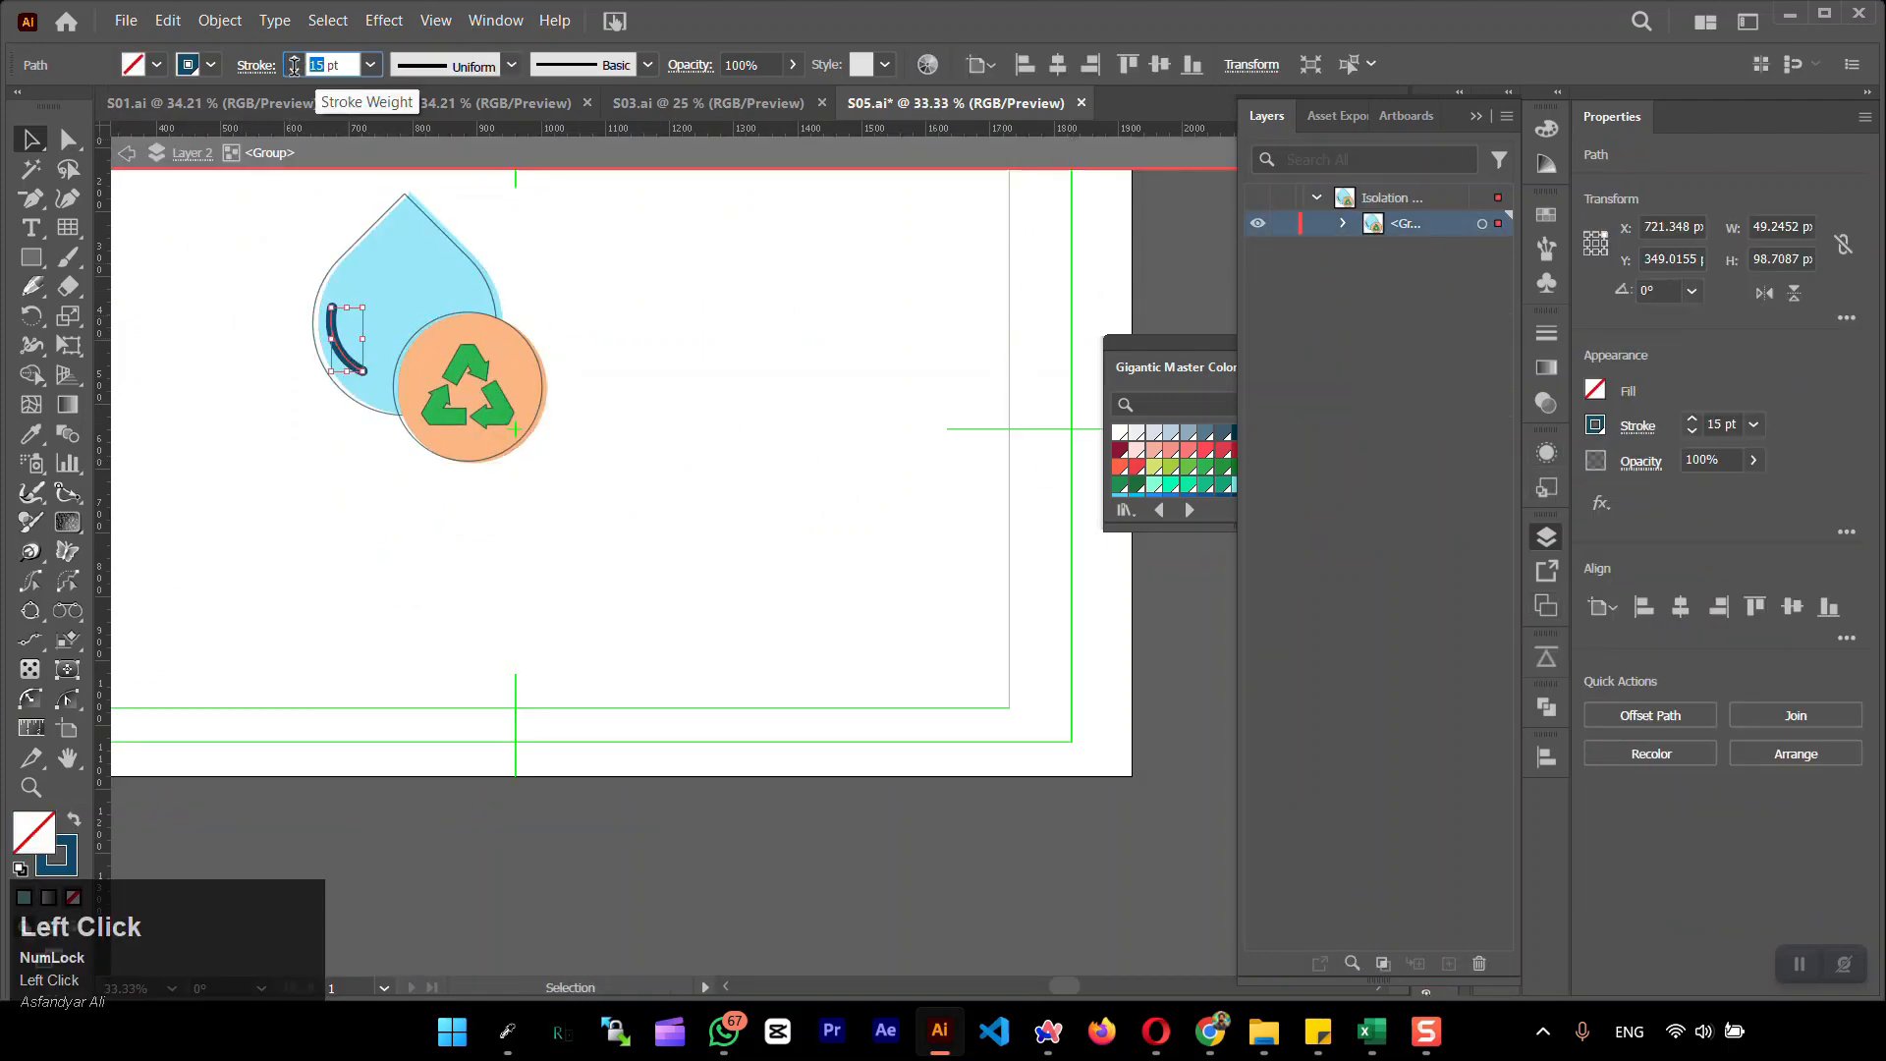
key(Return)
Scale the logo artwork down to about 100 px wide and 116 px high
mouse_move(270, 189)
mouse_down()
mouse_move(582, 457)
mouse_move(379, 325)
mouse_up()
scroll(335, 245, up, 5)
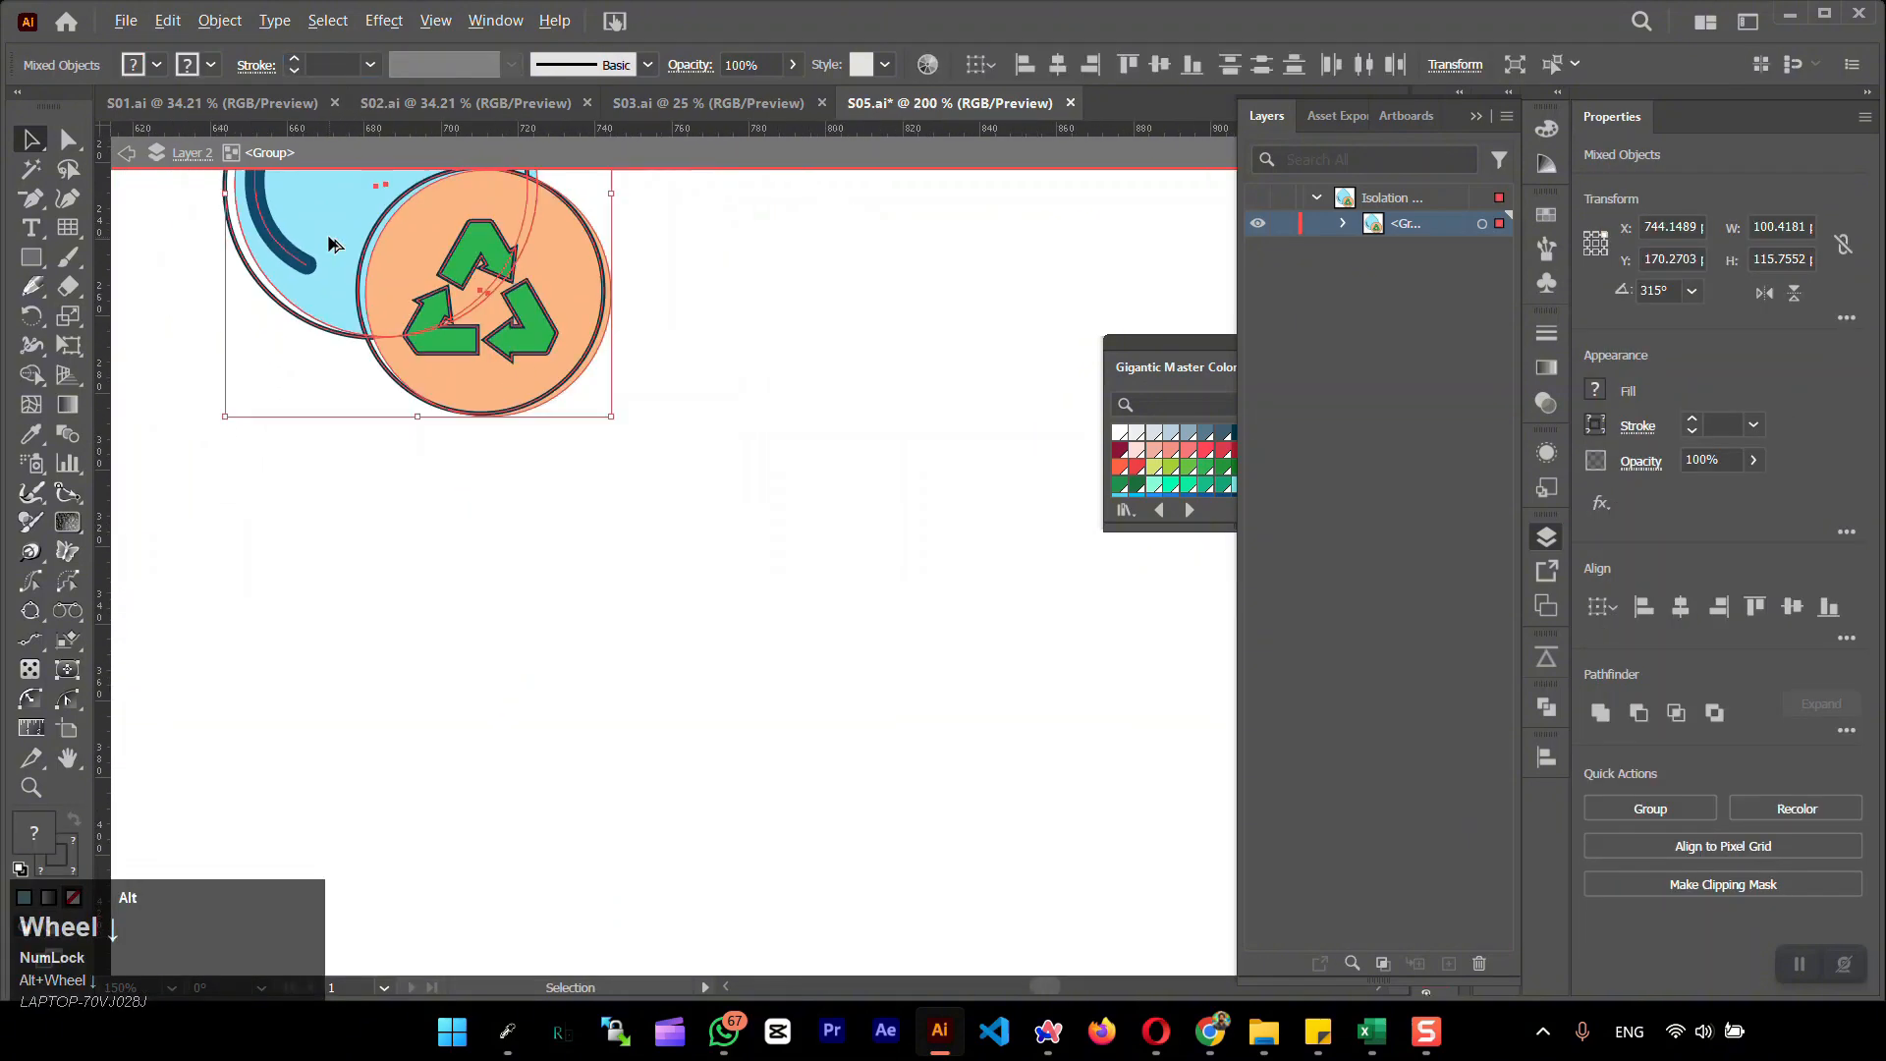
drag(333, 245, 548, 569)
Examine the highlight path's stroke appearance and its Scale Strokes & Effects option
double_click(364, 383)
double_click(476, 521)
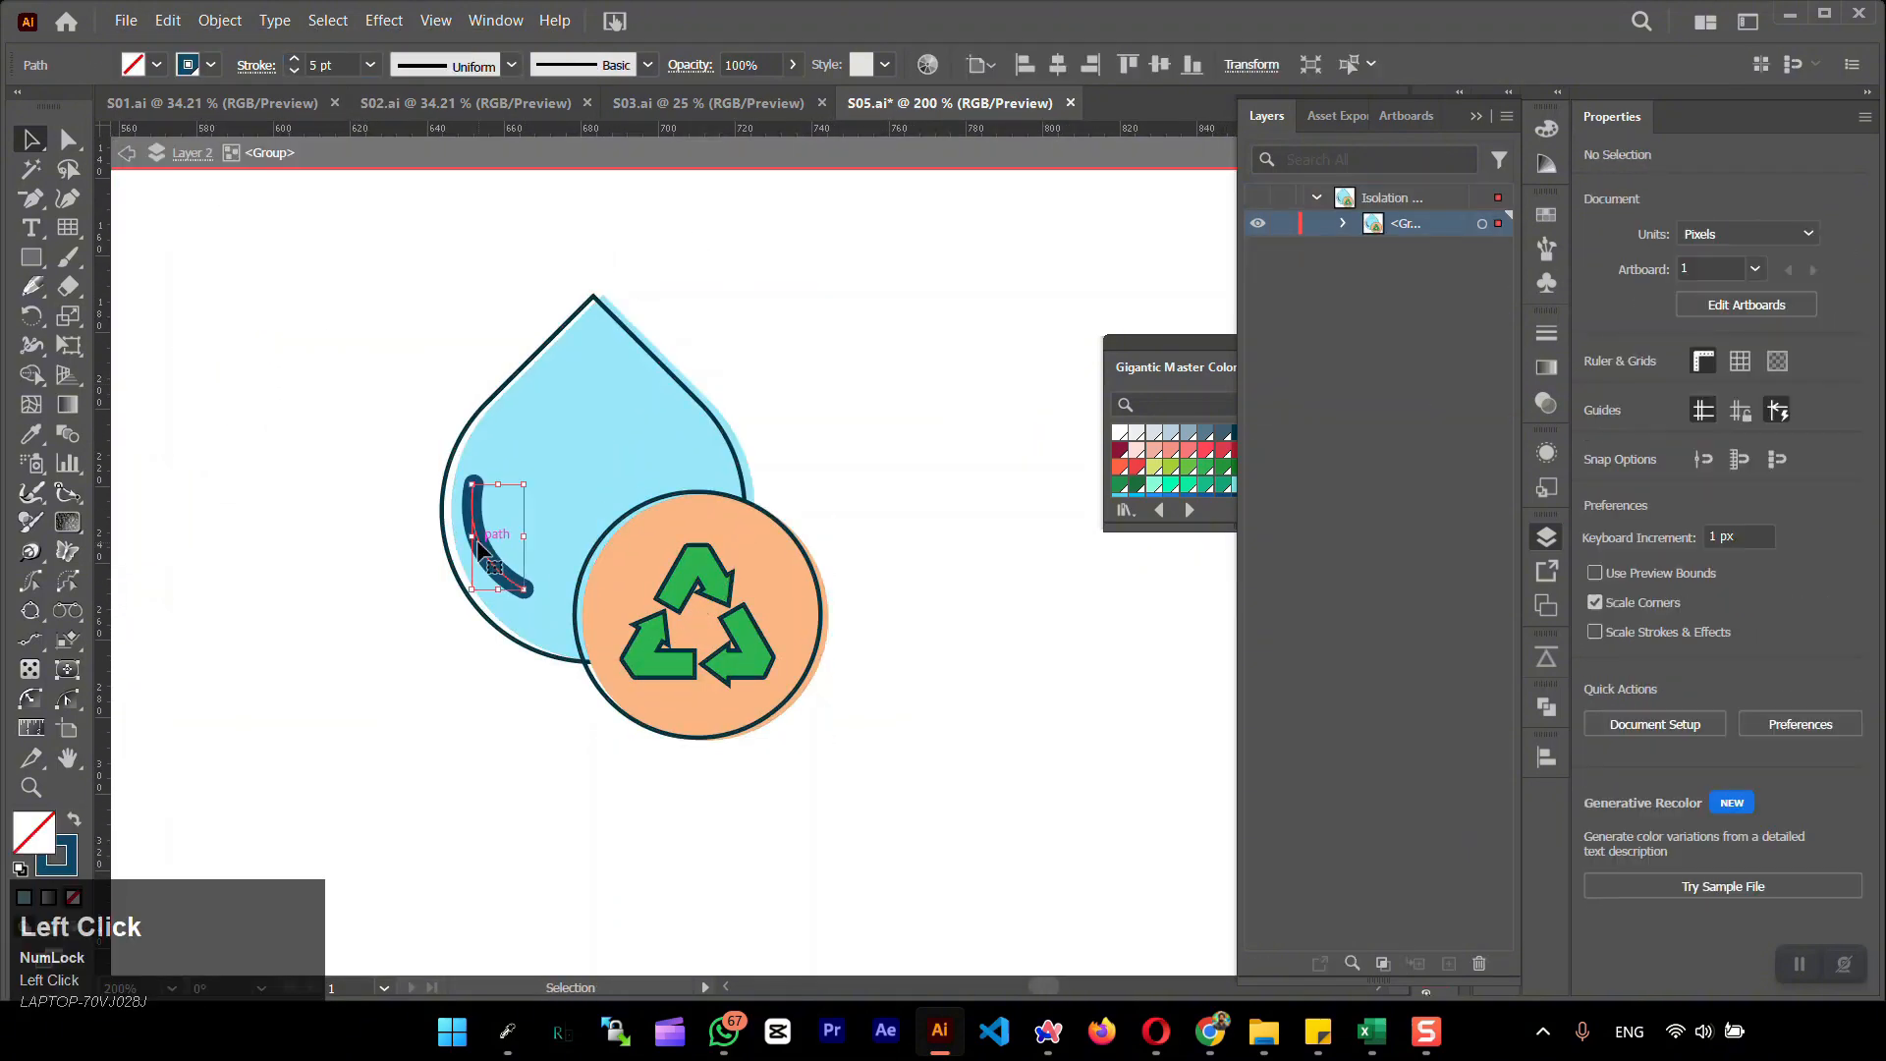
click(1636, 427)
click(1845, 532)
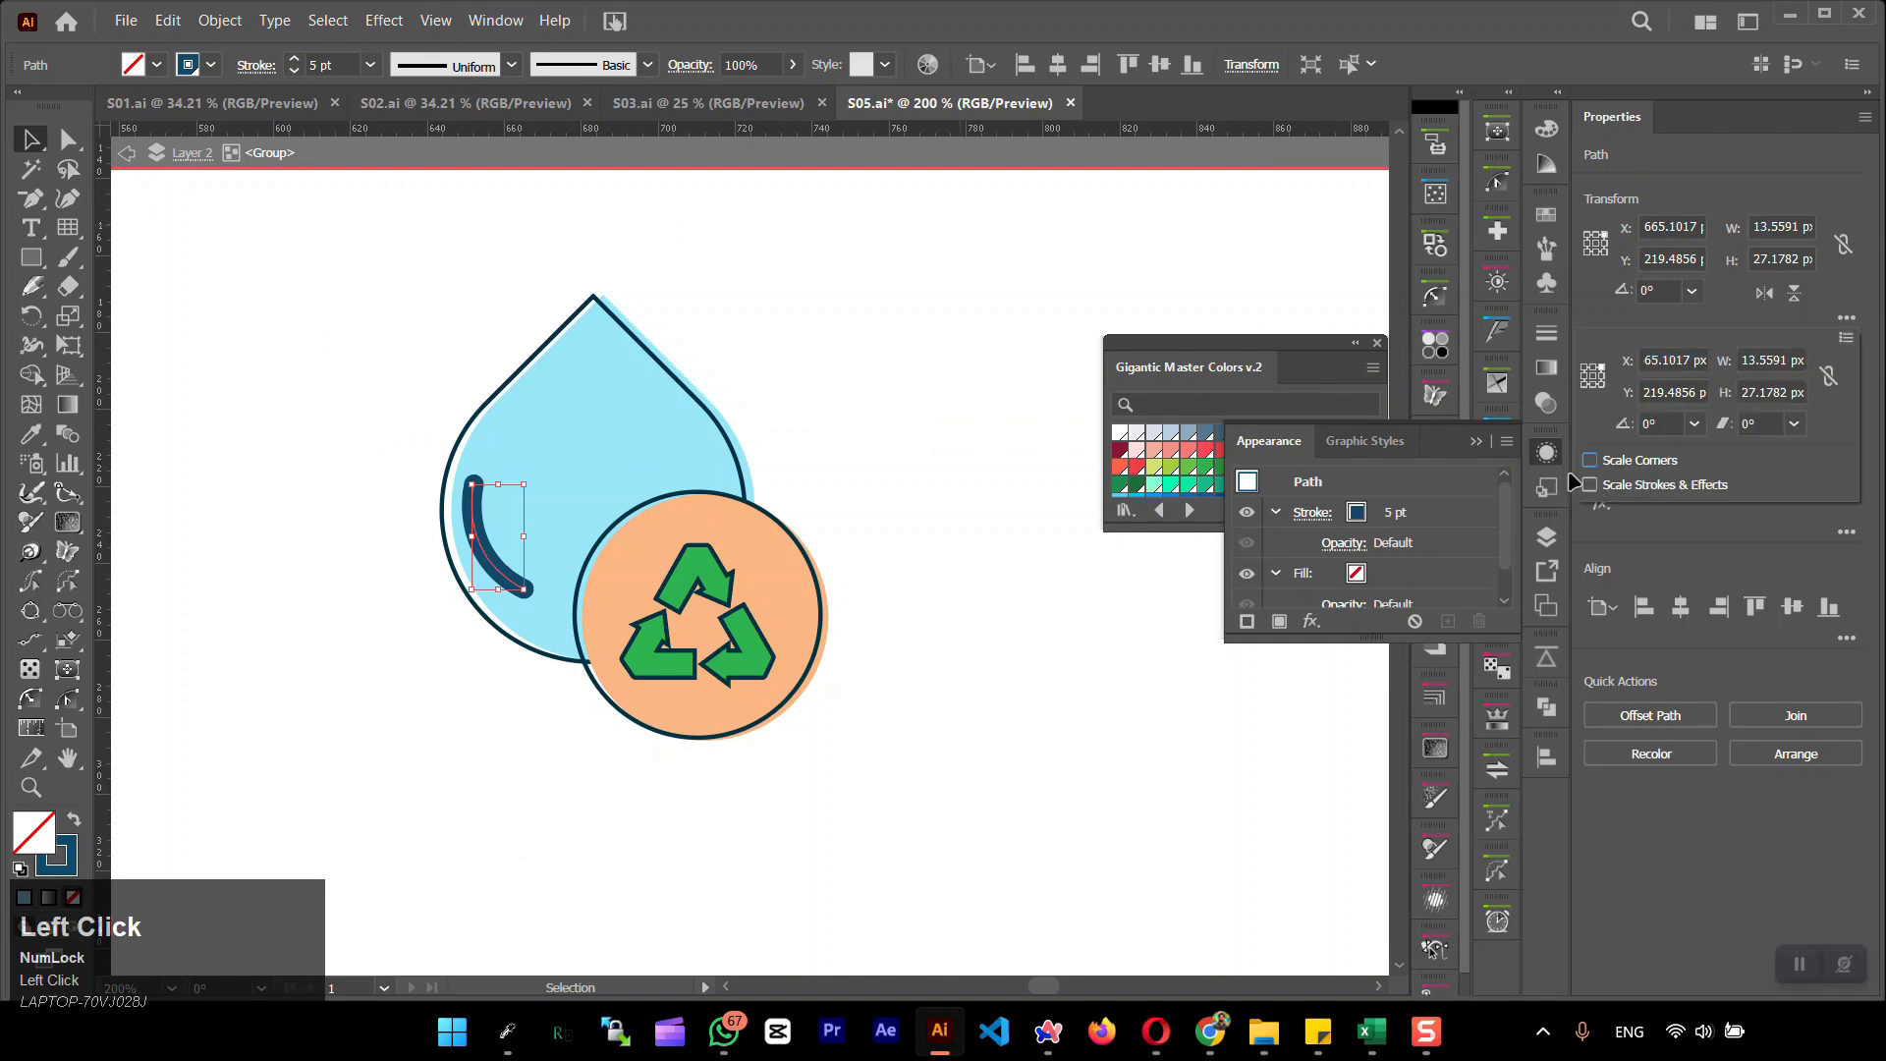
double_click(350, 434)
Centre the small logo group on the artboard and move it straight left to the artboard's left side
mouse_move(355, 320)
mouse_down()
mouse_move(809, 696)
mouse_move(875, 727)
mouse_up()
scroll(958, 718, down, 3)
drag(958, 717, 638, 494)
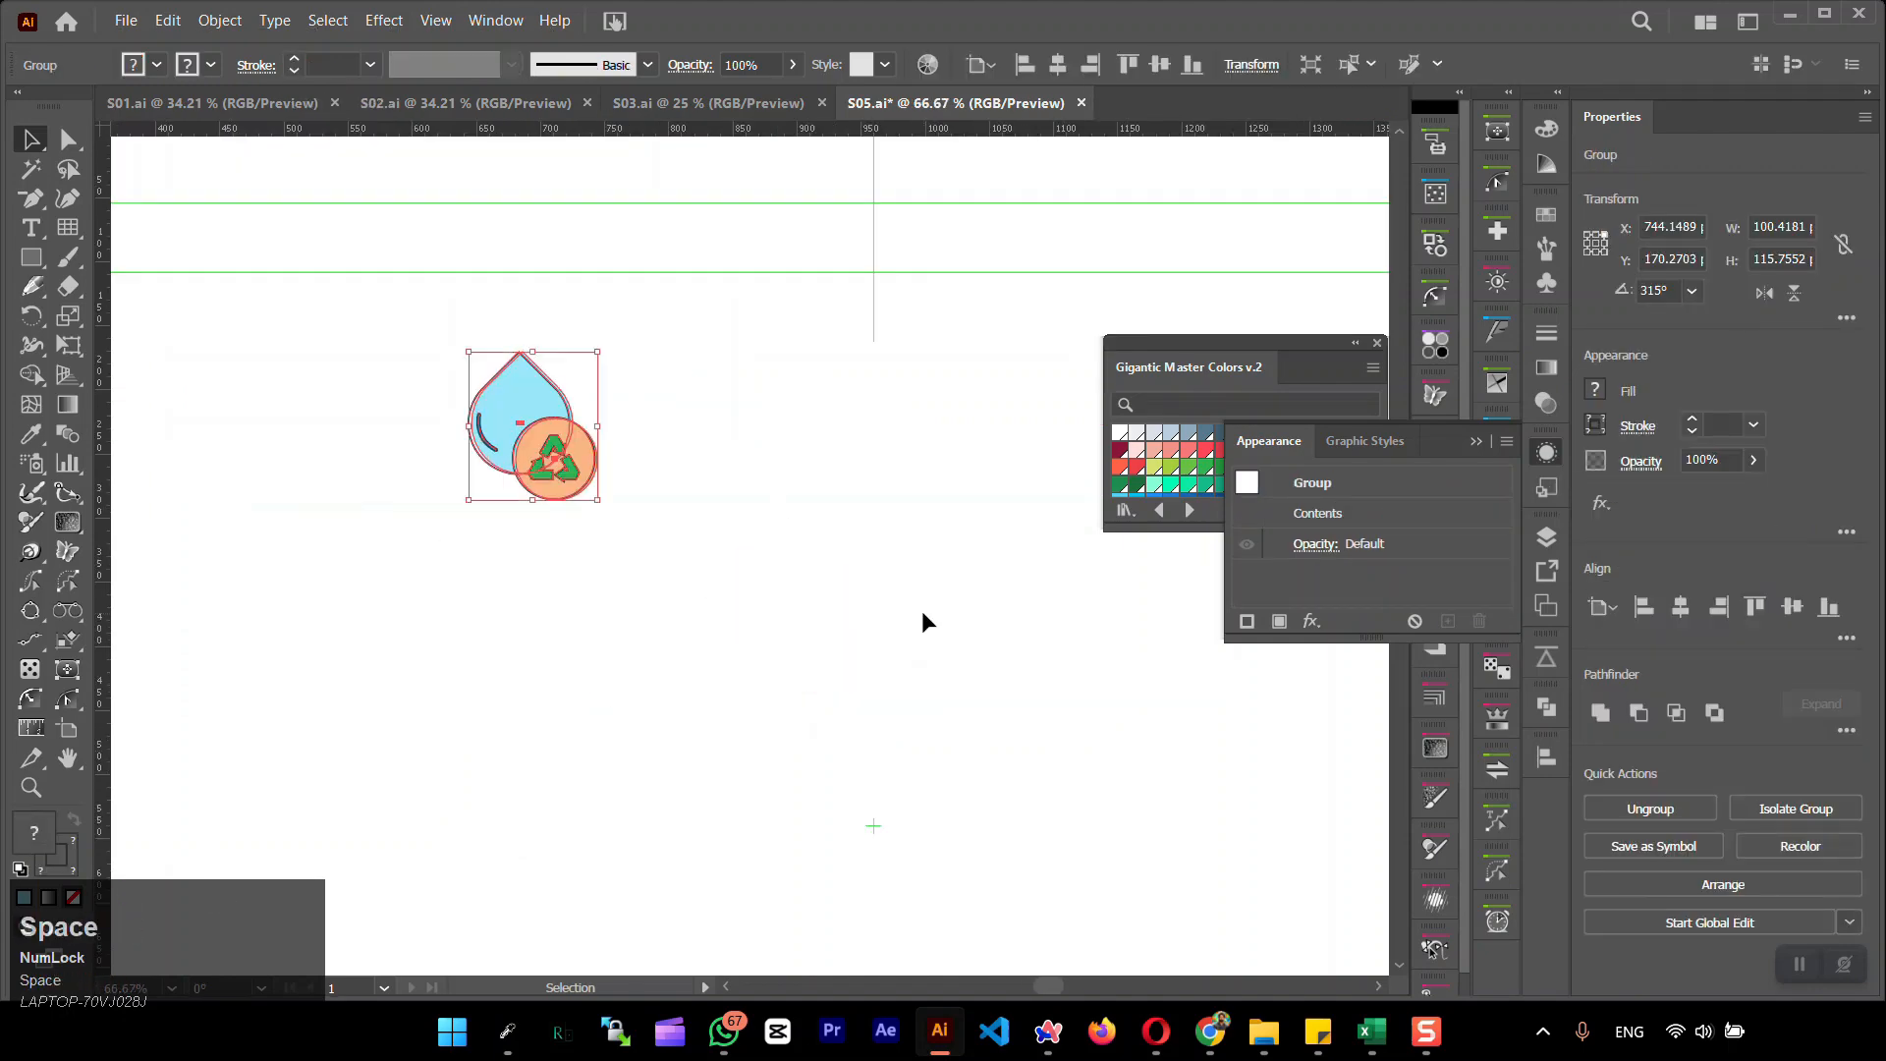
click(1681, 608)
click(1792, 608)
scroll(1178, 762, down, 1)
drag(1179, 762, 884, 429)
scroll(873, 452, down, 1)
drag(732, 460, 400, 460)
Add a placeholder text line right of the logo and set it in Montserrat Medium at 160 pt
key(t)
click(693, 470)
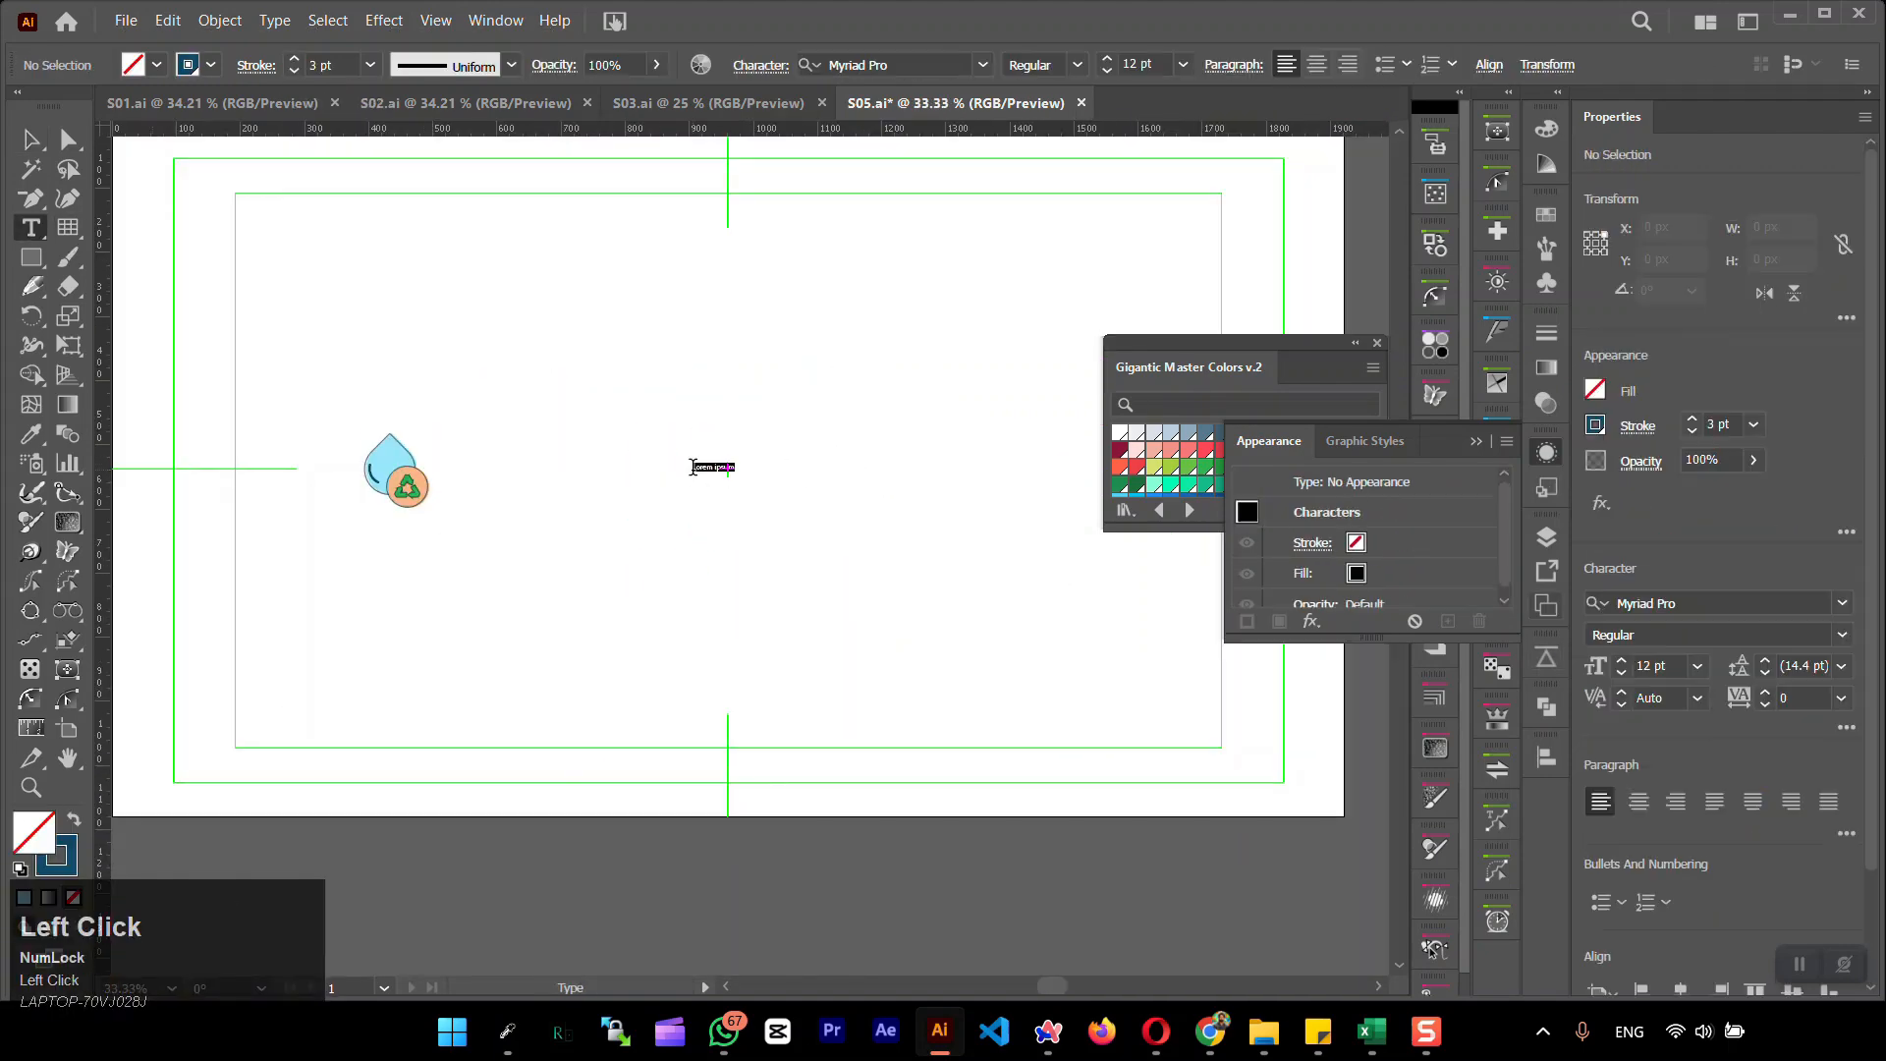
click(1138, 65)
key(shift+Up)
key(shift+Up)
key(shift+Up)
key(shift+Up)
key(shift+Up)
key(shift+Up)
key(shift+Up)
key(shift+Up)
key(shift+Up)
key(shift+Up)
key(shift+Up)
key(shift+Up)
key(shift+Up)
key(shift+Up)
key(shift+Up)
click(897, 65)
text(monts)
click(897, 337)
click(30, 140)
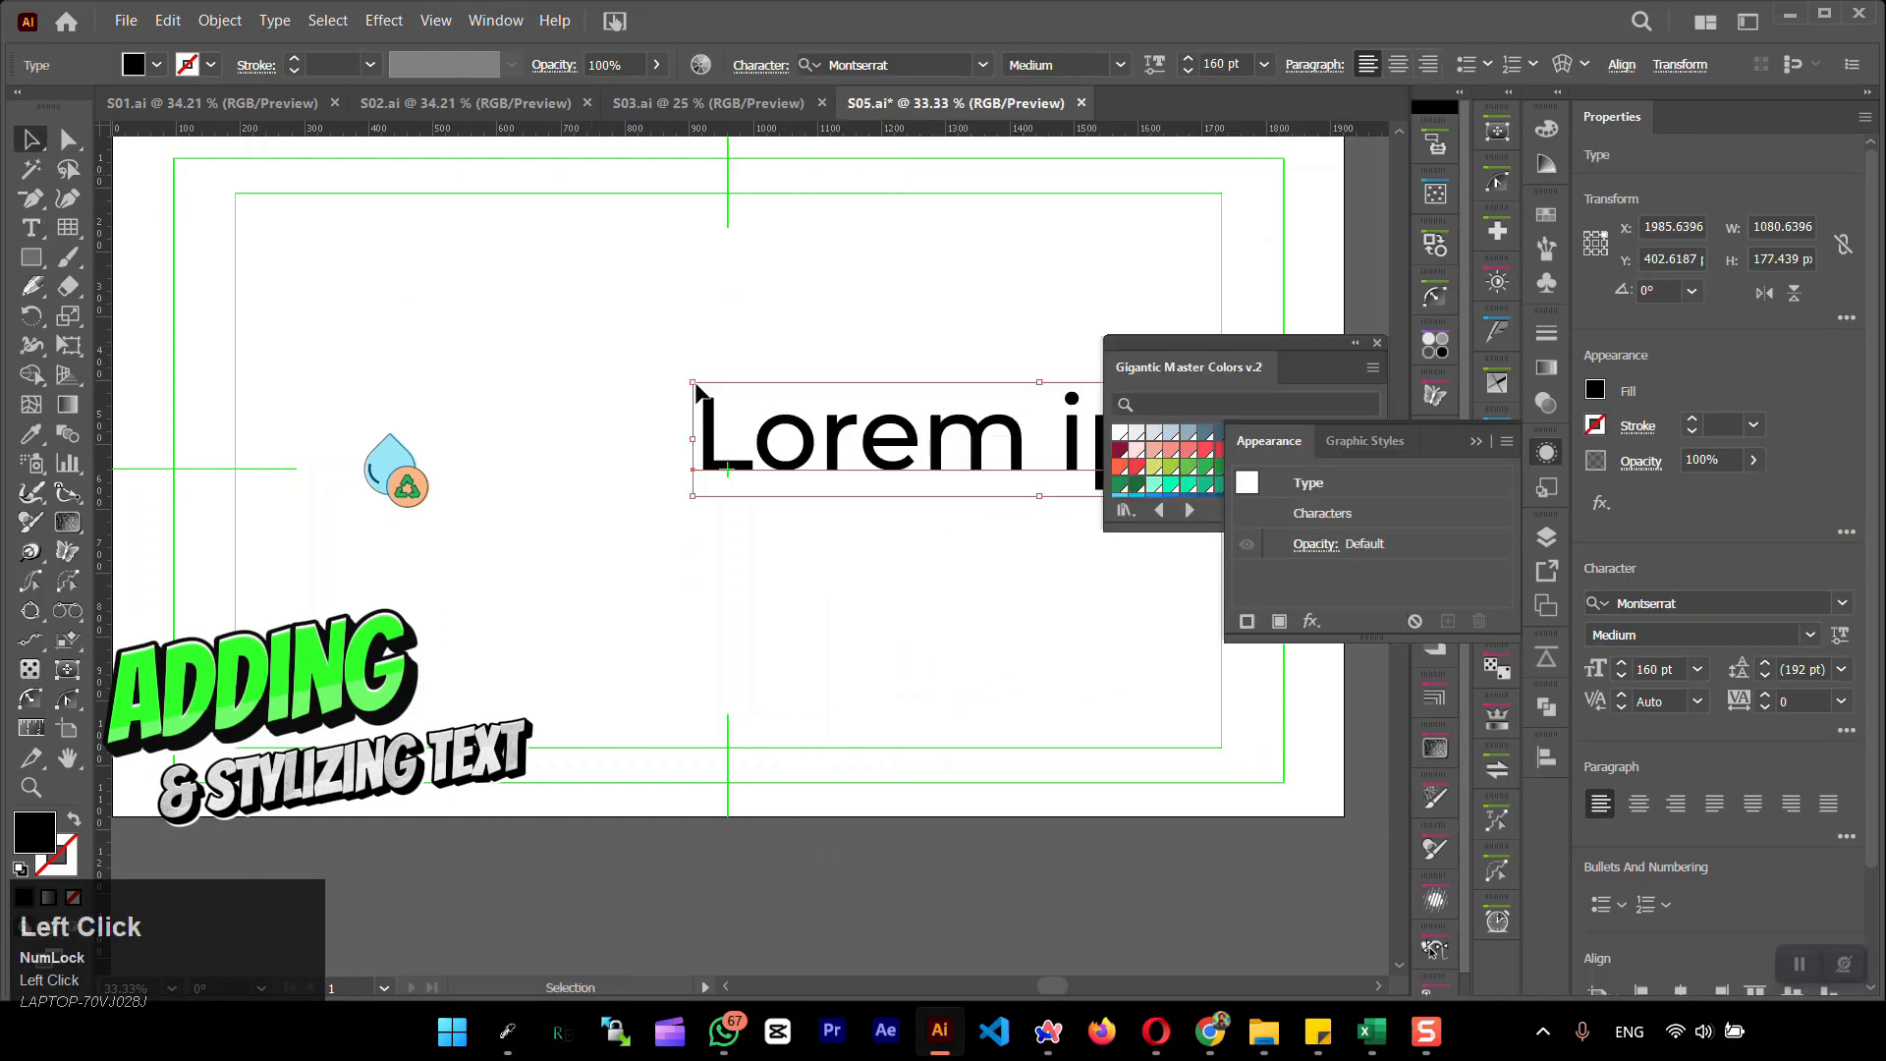
Move the text closer to the logo and replace it with "AquaTech Project"
drag(831, 425, 664, 452)
triple_click(663, 452)
text(AquaTec)
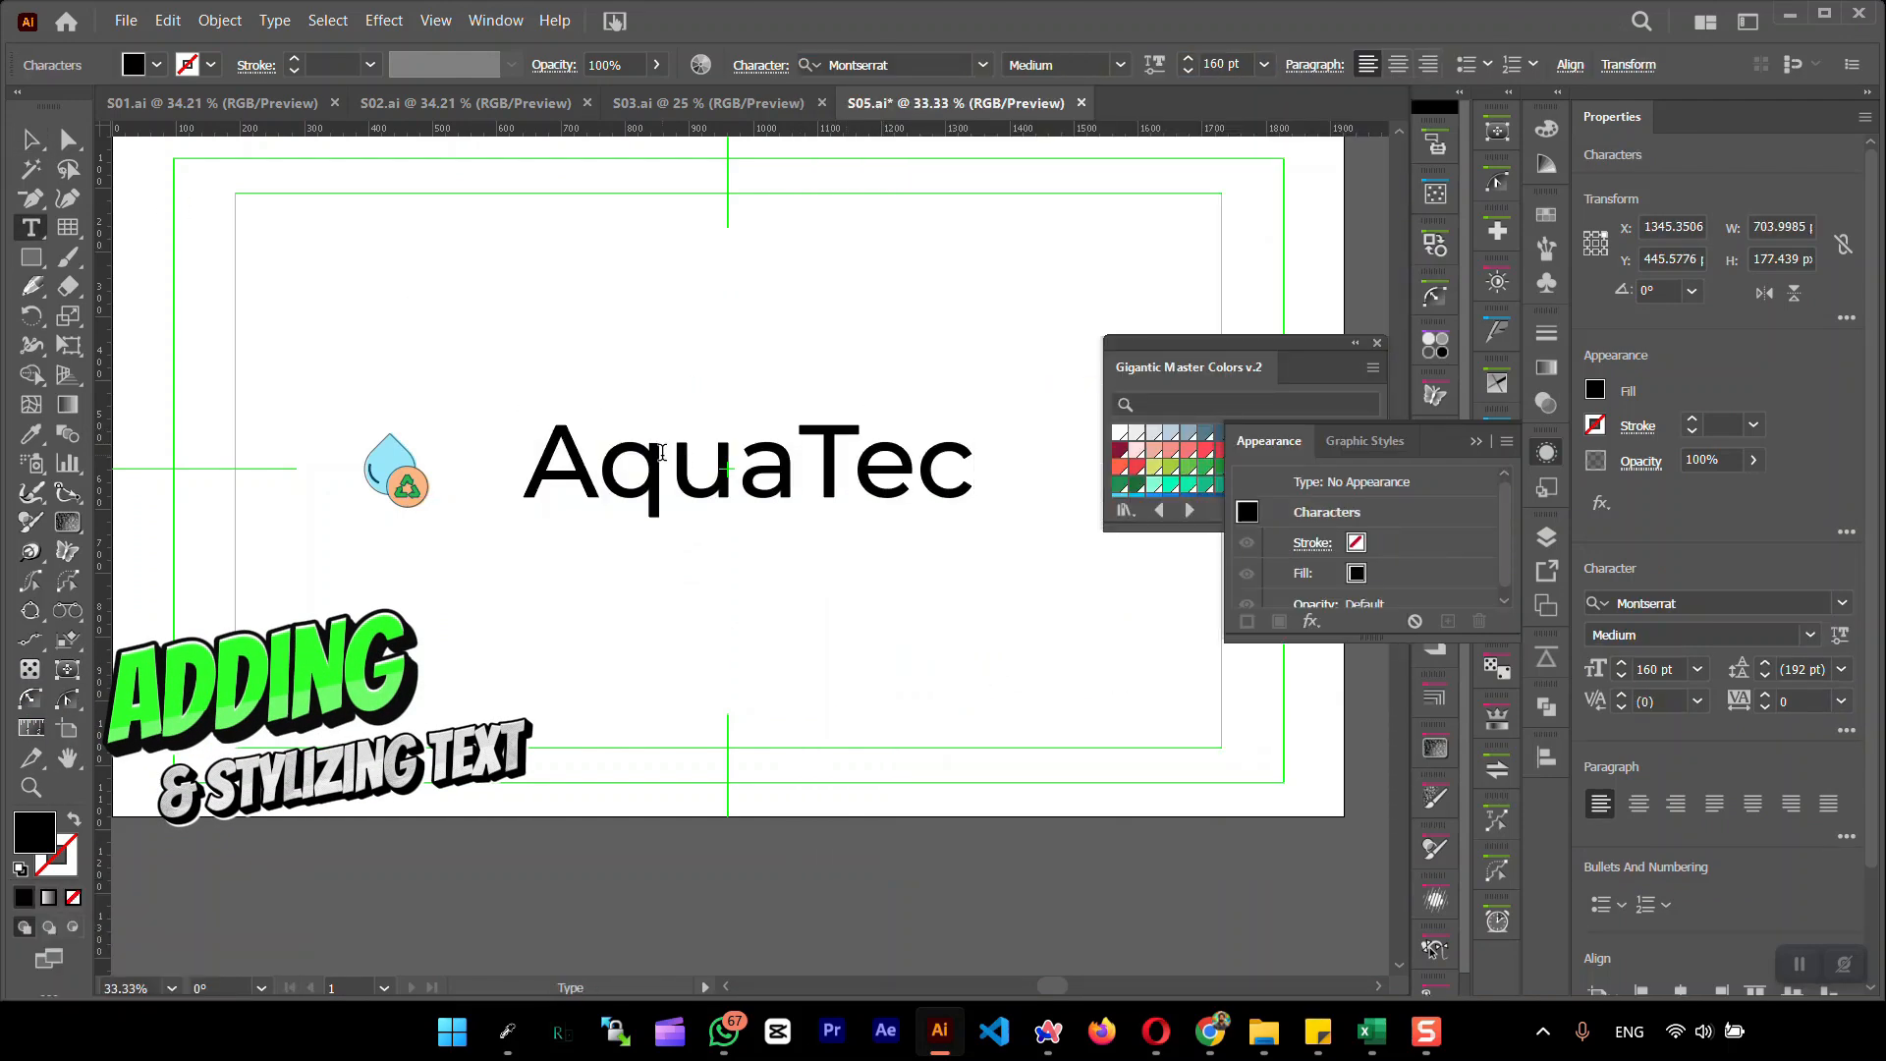
text(h Project)
click(30, 140)
Move the Gigantic Master Colors v.2 library below the text and collapse the Appearance panel
click(629, 266)
drag(1287, 360, 576, 789)
click(1476, 441)
drag(1129, 532, 920, 475)
Set the AquaTech Project text to 120 pt with Optical kerning
click(963, 418)
shift+click(1187, 71)
shift+click(1188, 72)
shift+click(1188, 72)
click(760, 66)
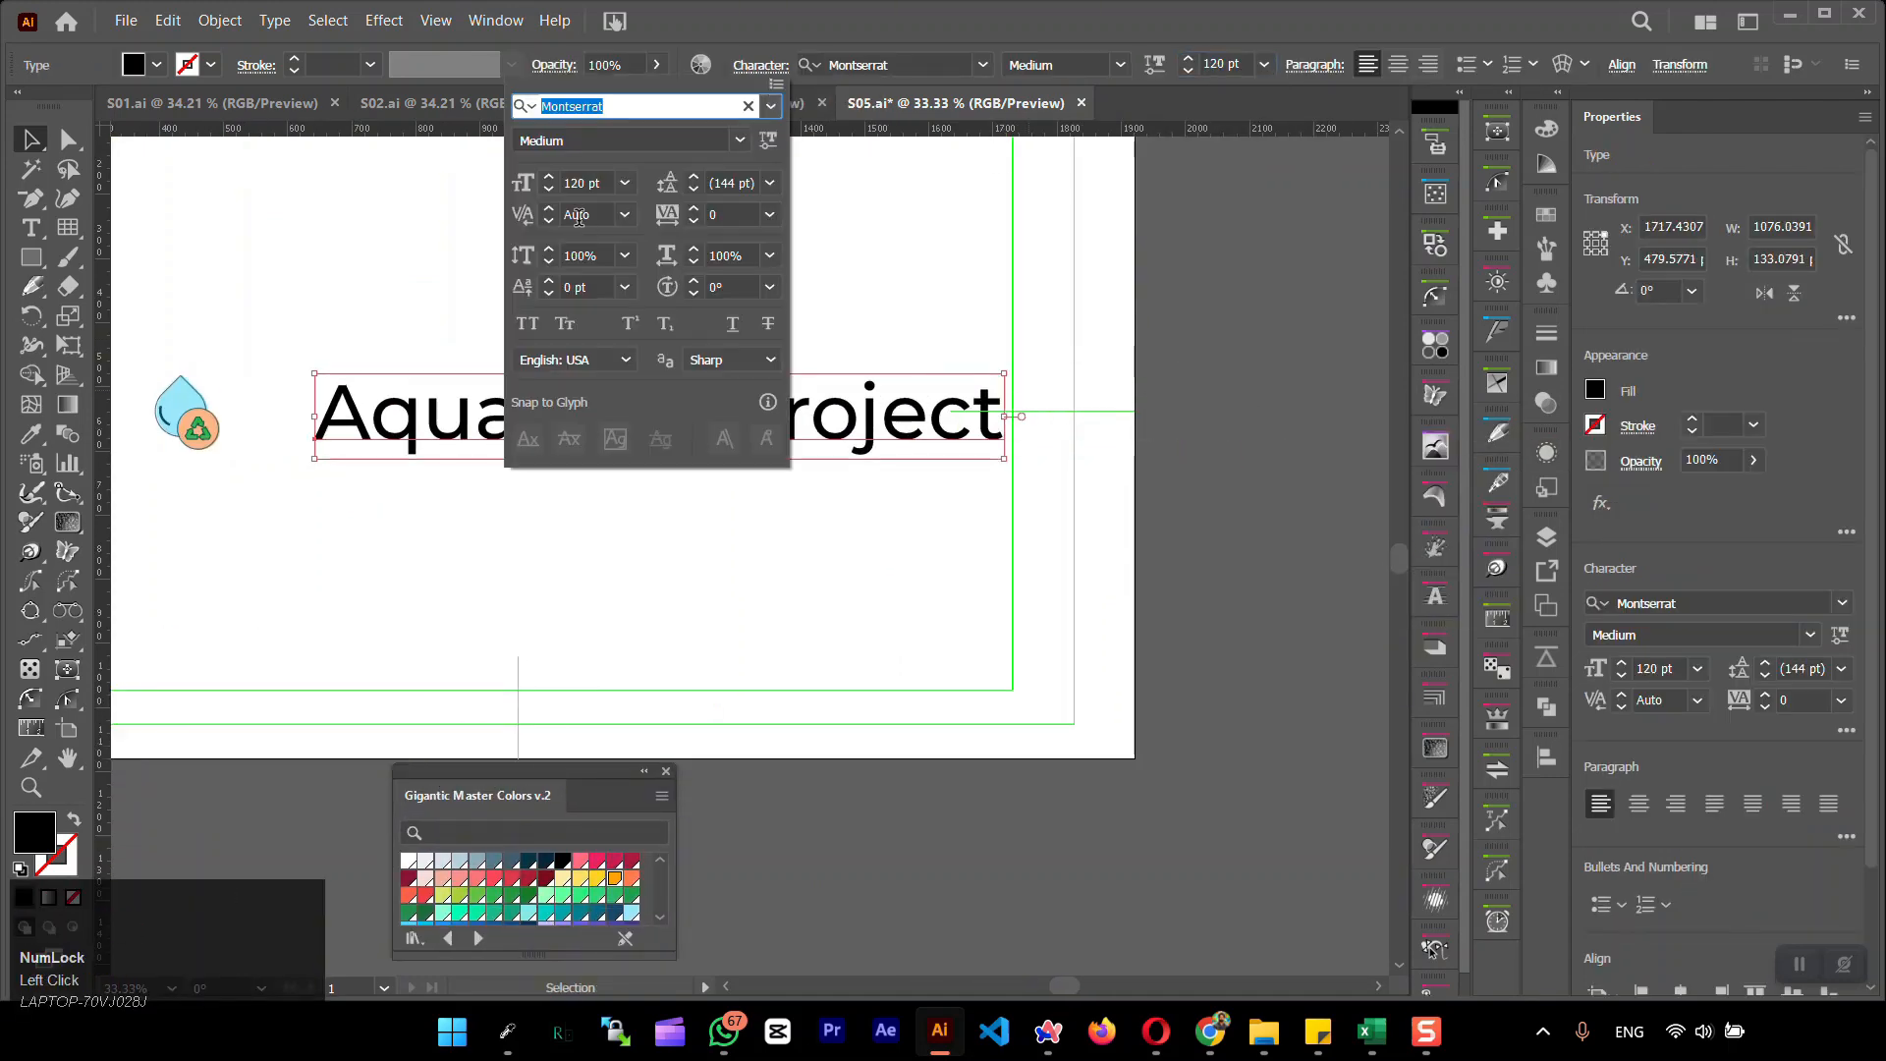
click(626, 215)
click(660, 263)
Duplicate the AquaTech Project text directly above the original
click(31, 228)
click(779, 425)
click(30, 139)
click(423, 425)
drag(422, 426, 422, 292)
Shorten the lower text to "AquaTech" and the upper copy to "Project", placed beside it
click(576, 426)
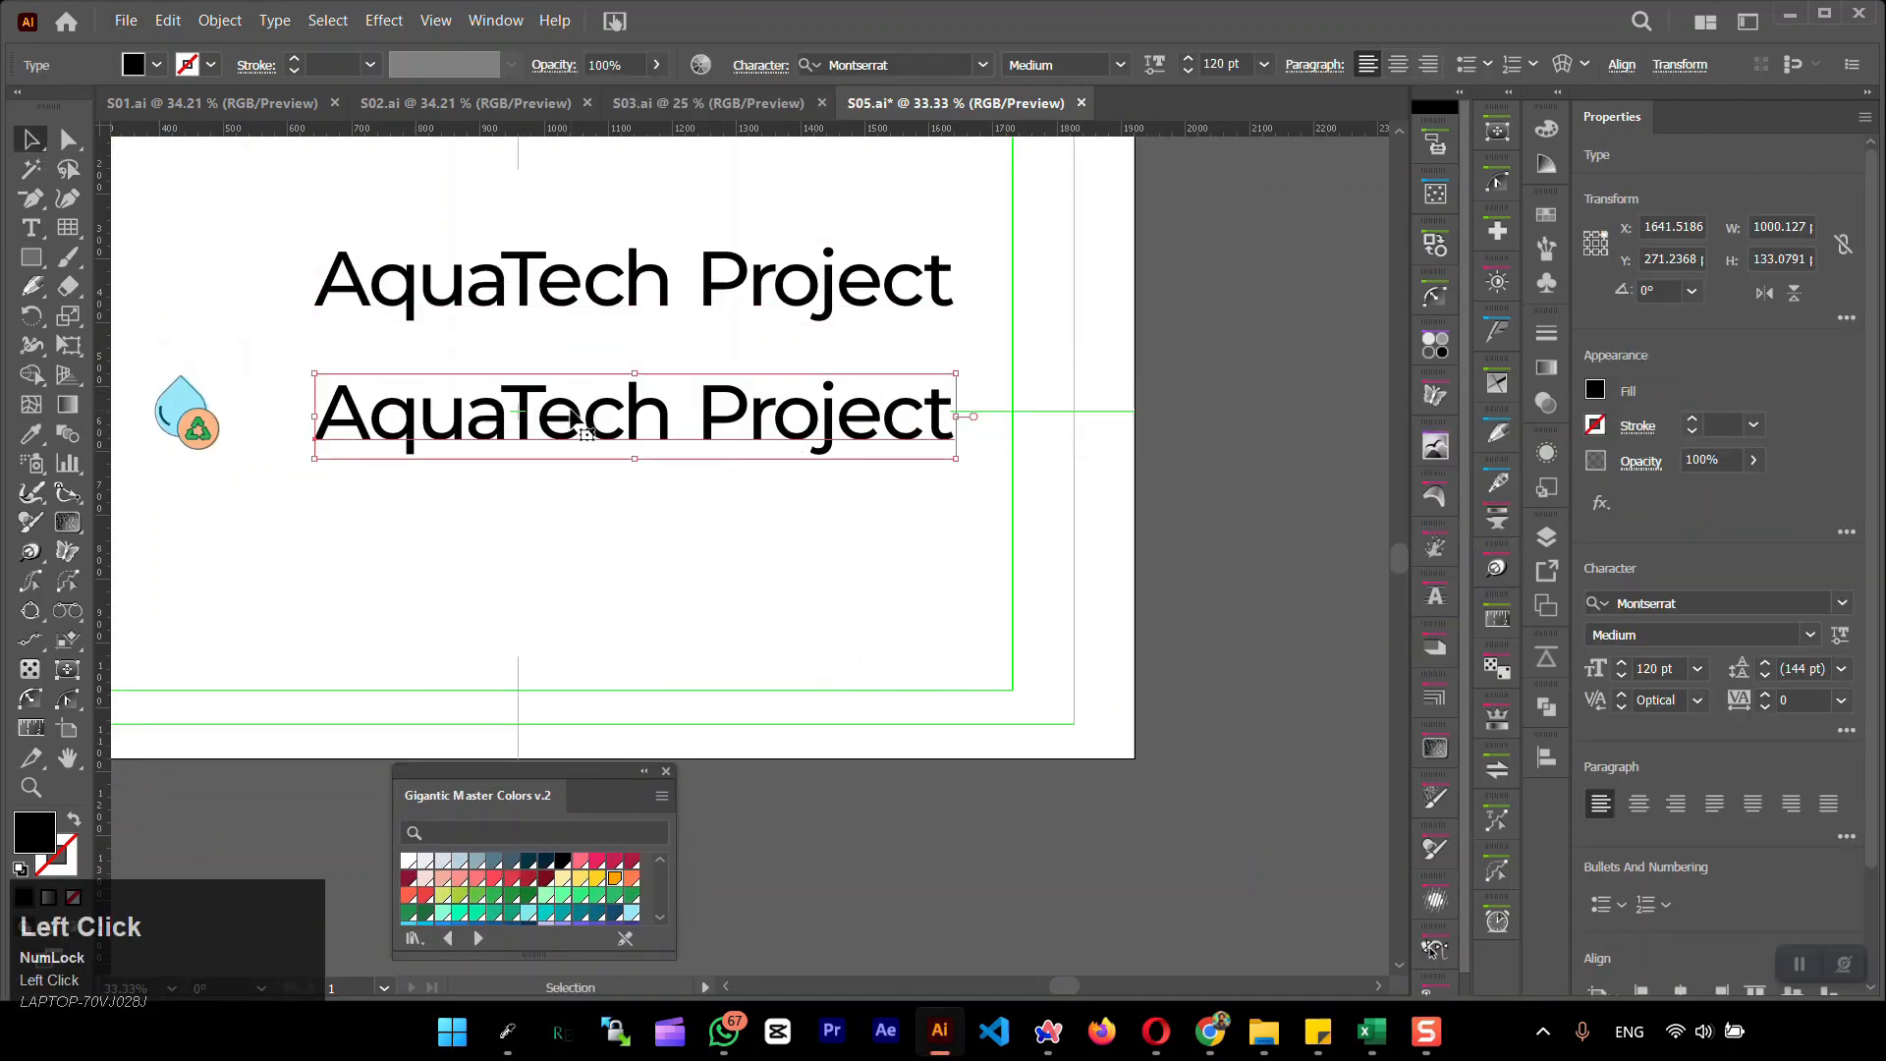
double_click(678, 426)
drag(678, 426, 1003, 428)
key(BackSpace)
drag(697, 274, 313, 277)
key(BackSpace)
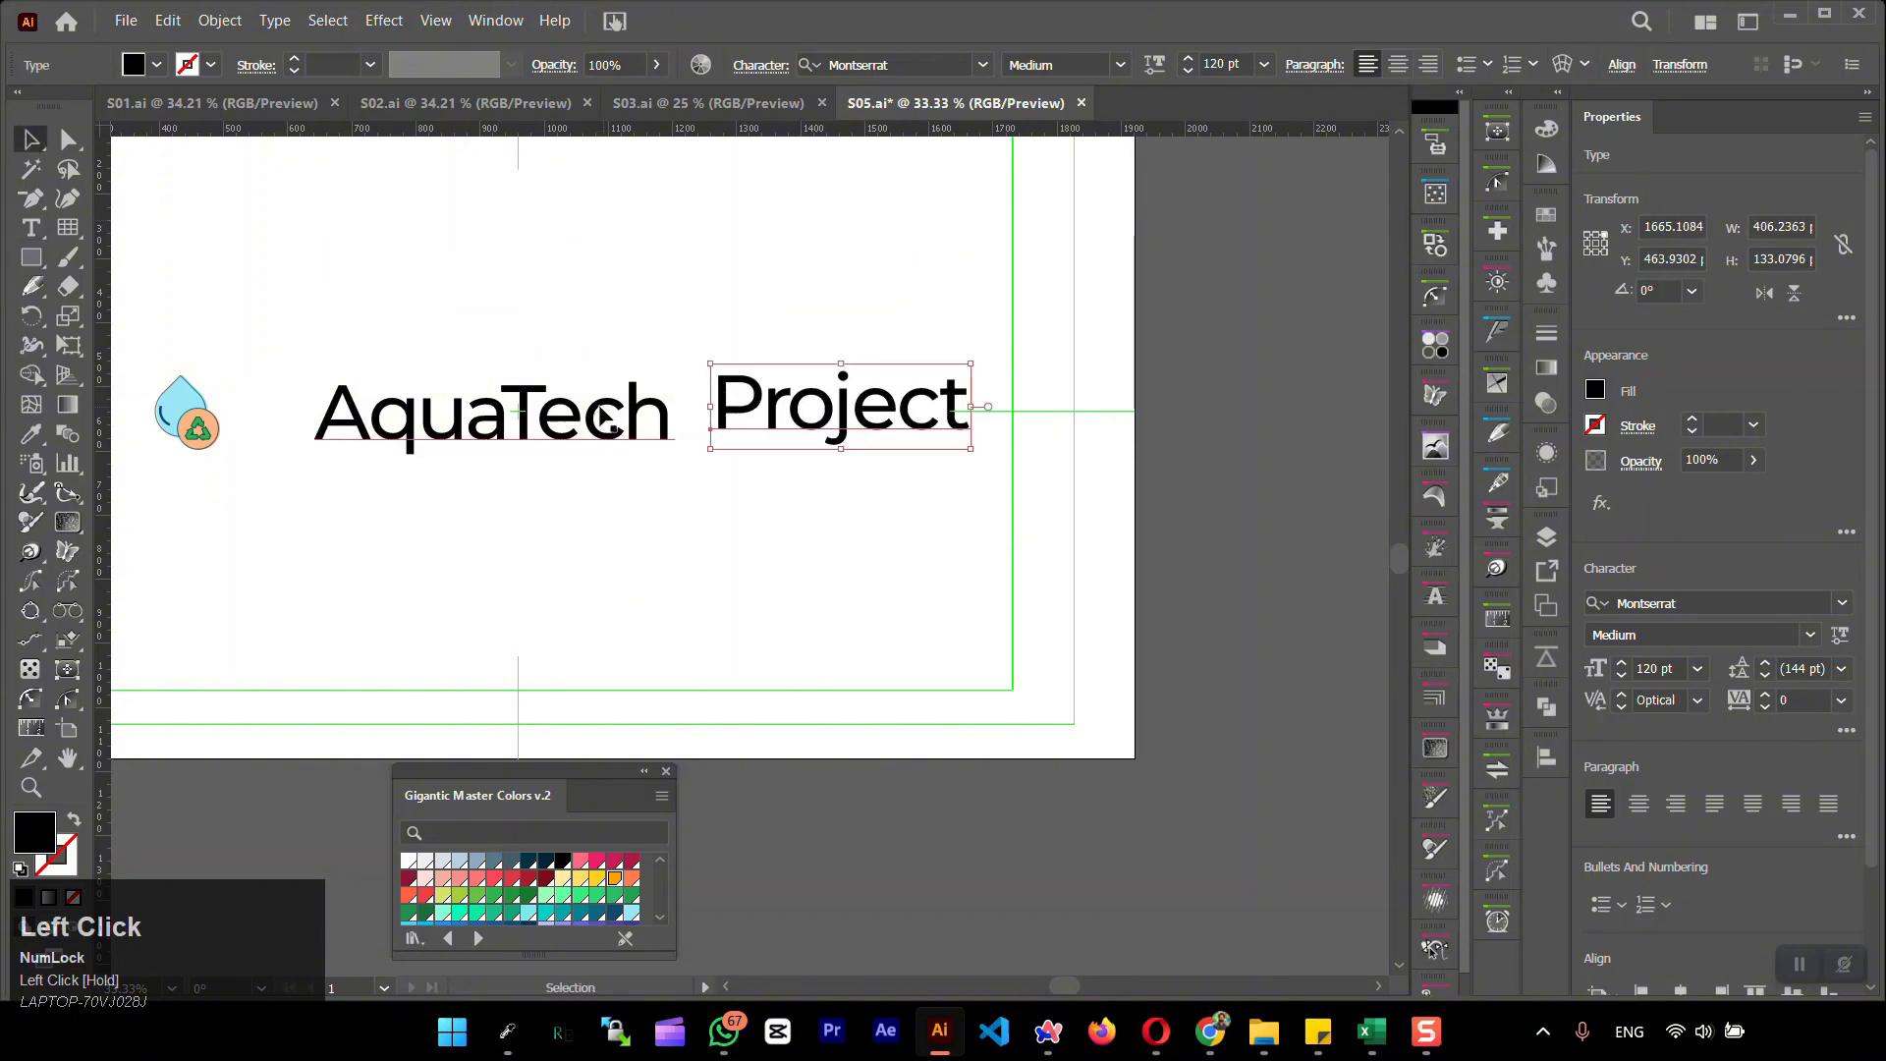
Try the Light weight on AquaTech and the Black weight on Project
click(602, 417)
click(1120, 65)
click(1062, 146)
click(850, 408)
click(1120, 64)
click(1045, 307)
Set AquaTech in Montserrat Black and Project in Montserrat ExtraLight
click(590, 410)
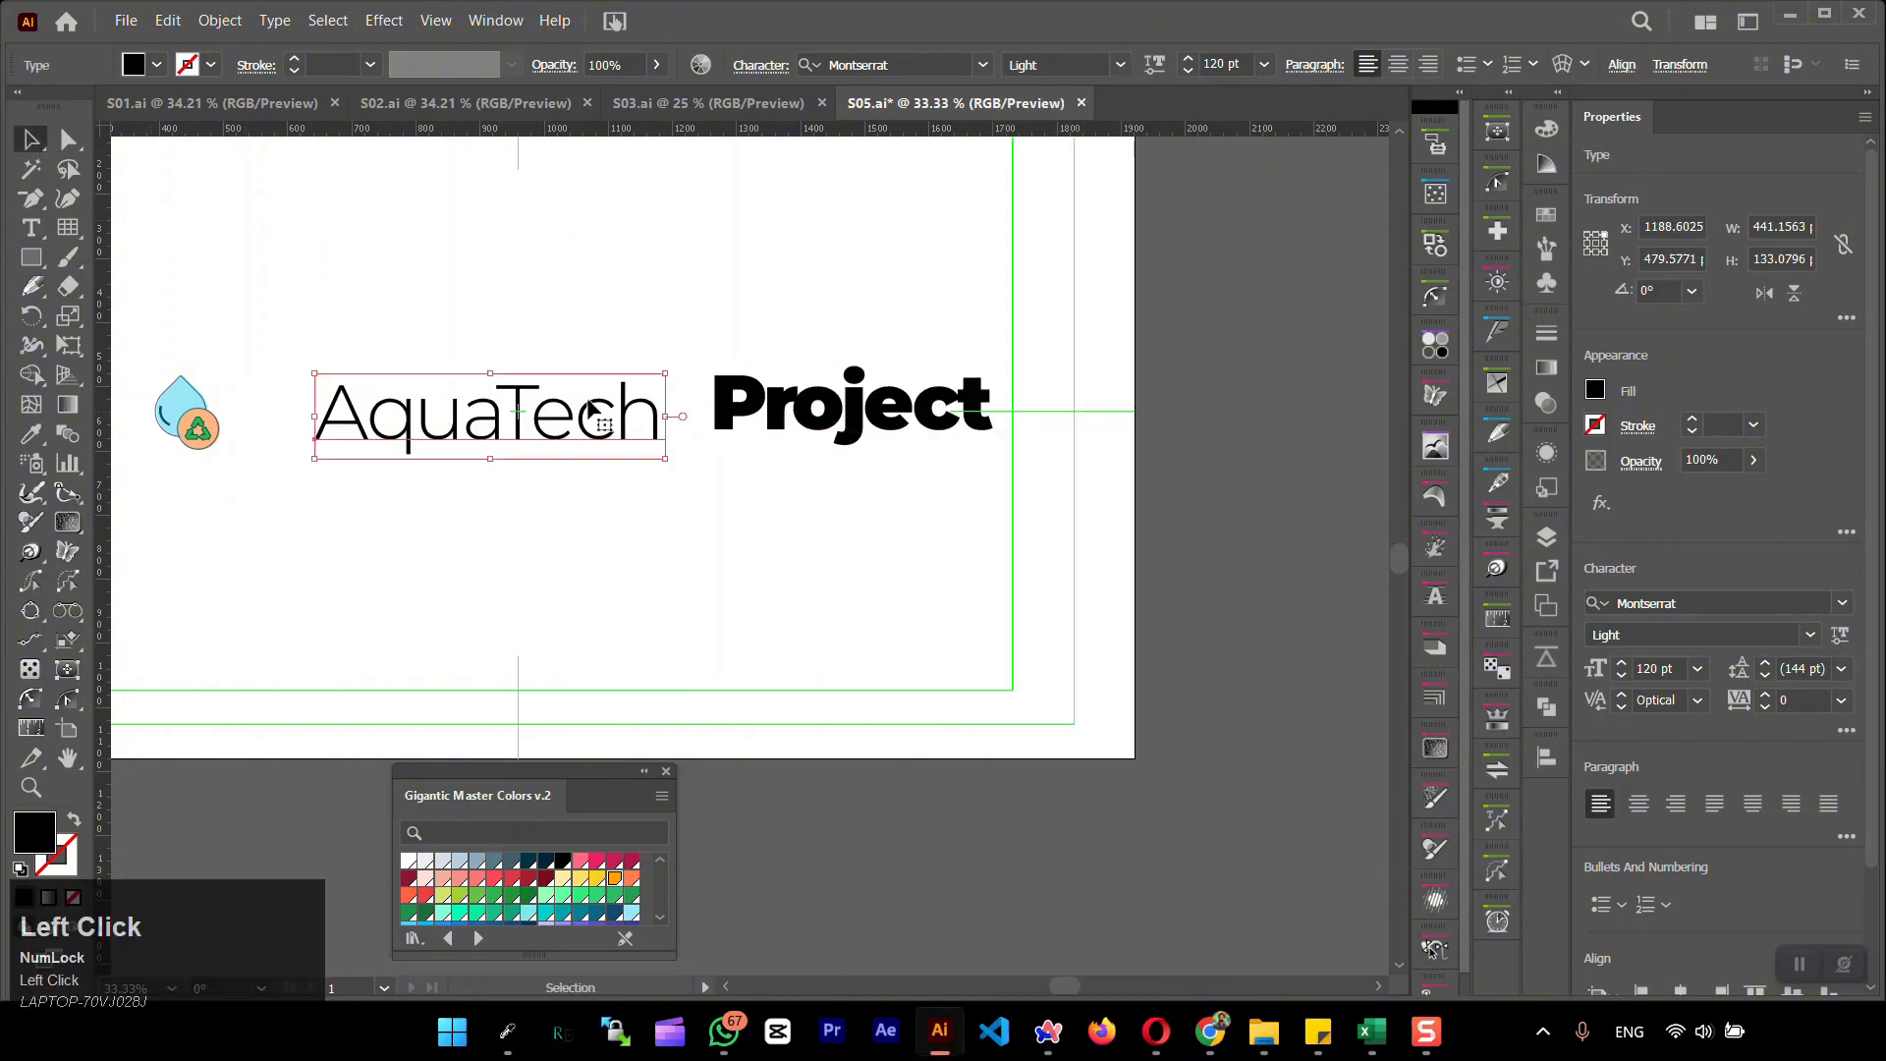
click(1120, 64)
click(1046, 307)
click(850, 408)
click(1120, 64)
click(1059, 119)
Align the word Project vertically to AquaTech, using AquaTech as the key object
drag(966, 476, 629, 393)
click(629, 418)
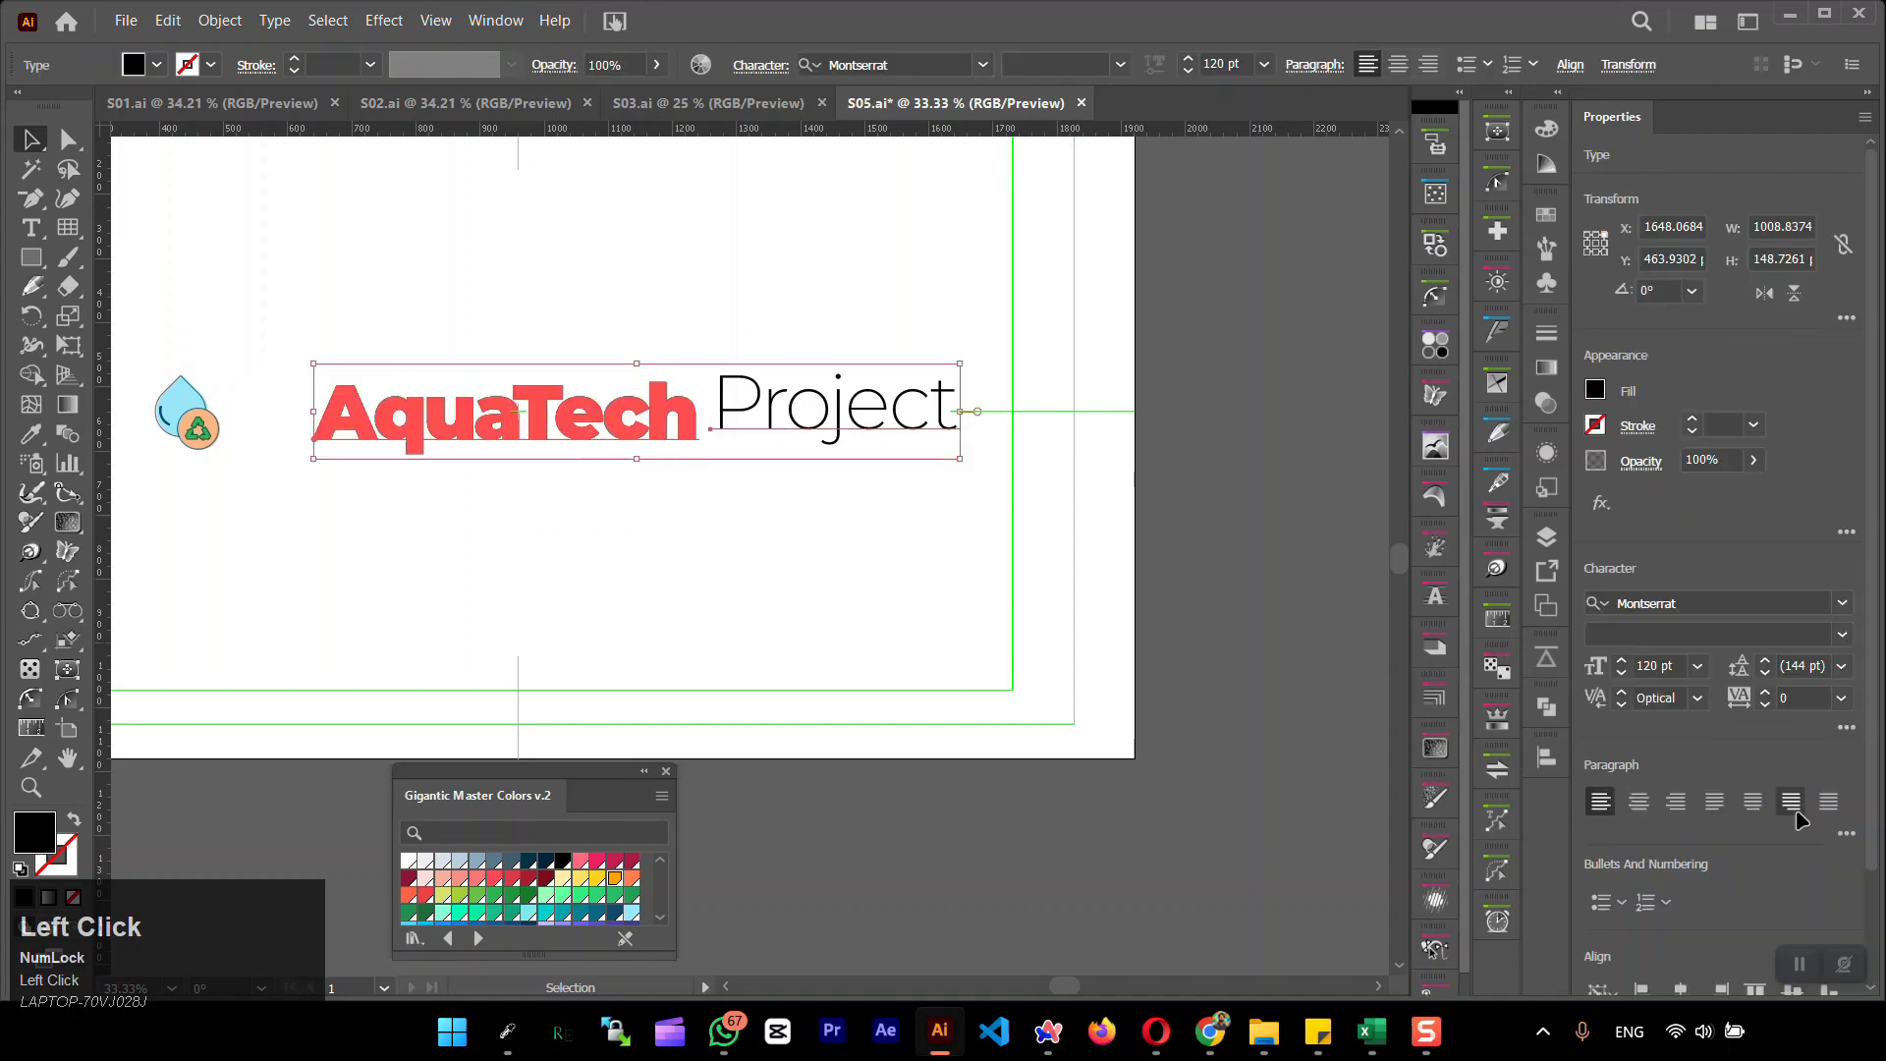
click(1570, 65)
click(1519, 136)
click(552, 466)
click(850, 413)
click(555, 66)
click(554, 66)
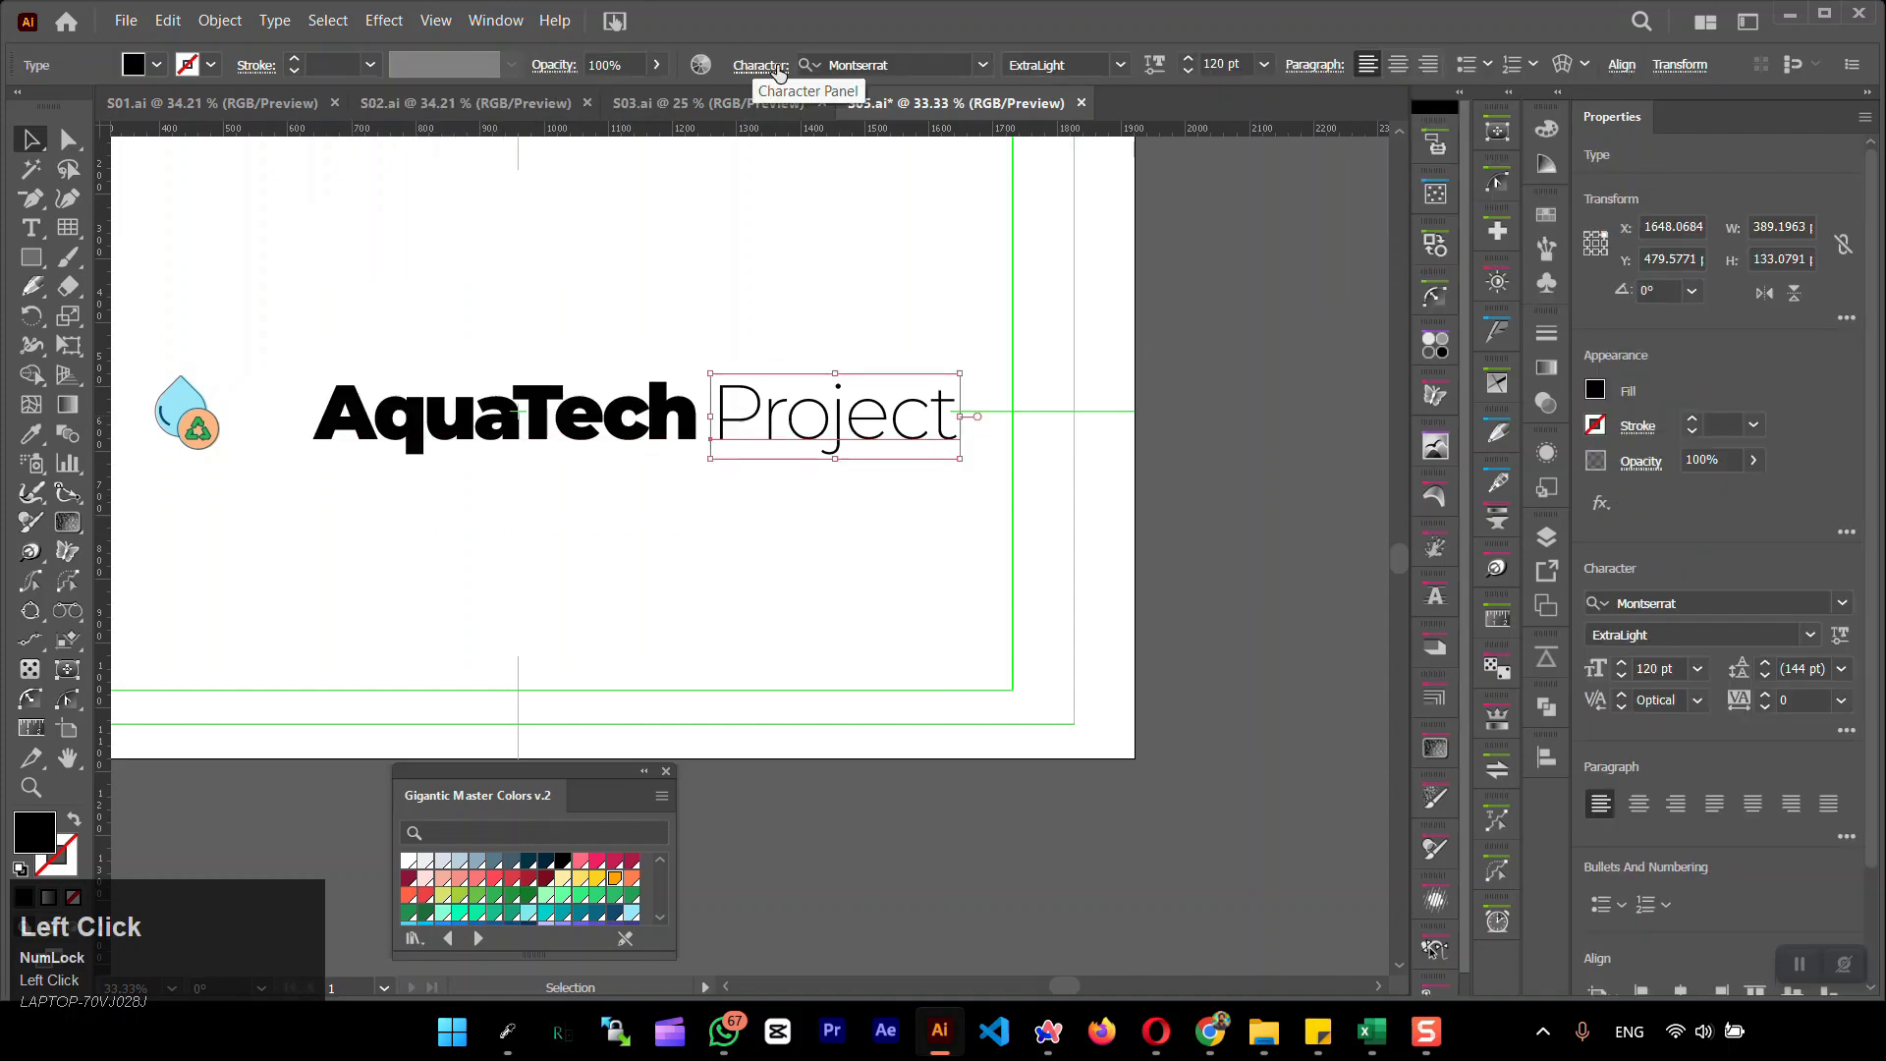
click(778, 73)
click(934, 34)
click(482, 464)
Fill the AquaTech and Project texts with a dark navy swatch from the Gigantic Master Colors v.2 library
click(496, 425)
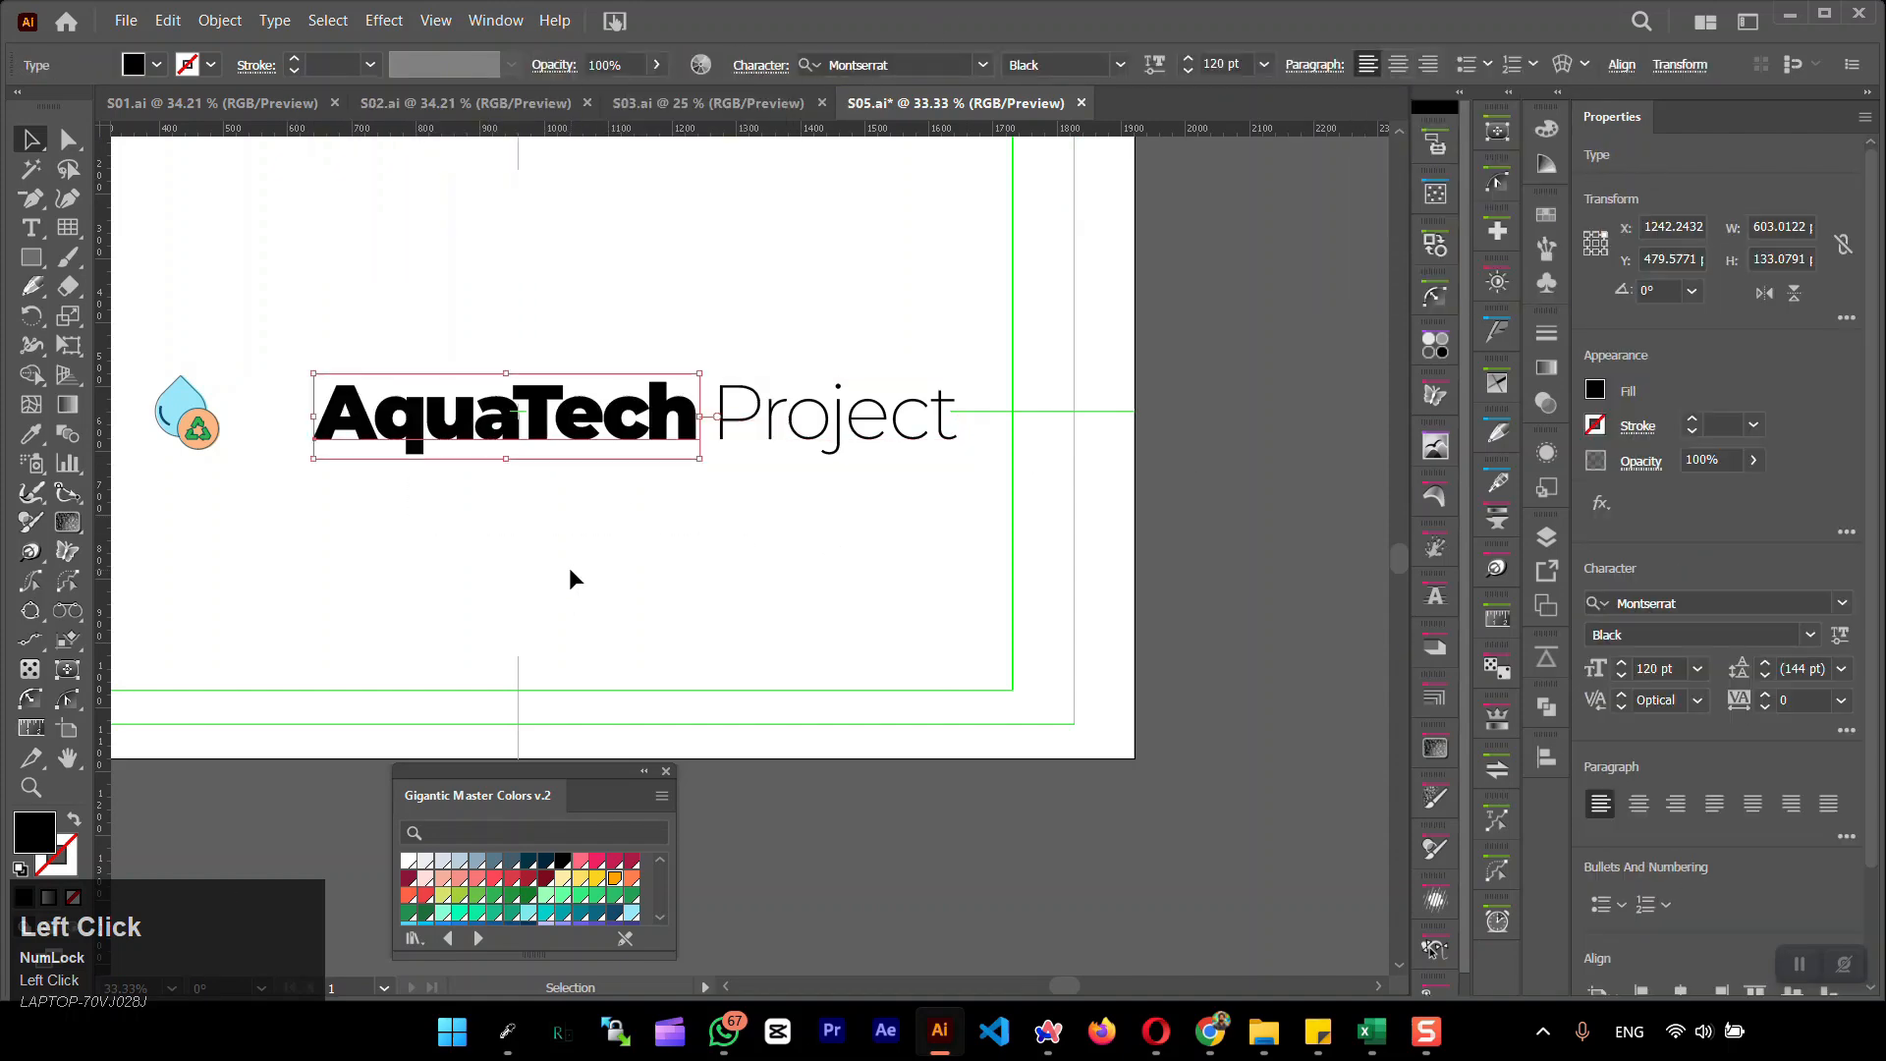
click(530, 869)
drag(732, 412, 788, 711)
click(530, 869)
Place a peach copy of the AquaTech text behind the navy one, slightly offset as a shadow
click(489, 427)
scroll(858, 500, down, 1)
key(i)
drag(1427, 305, 1442, 276)
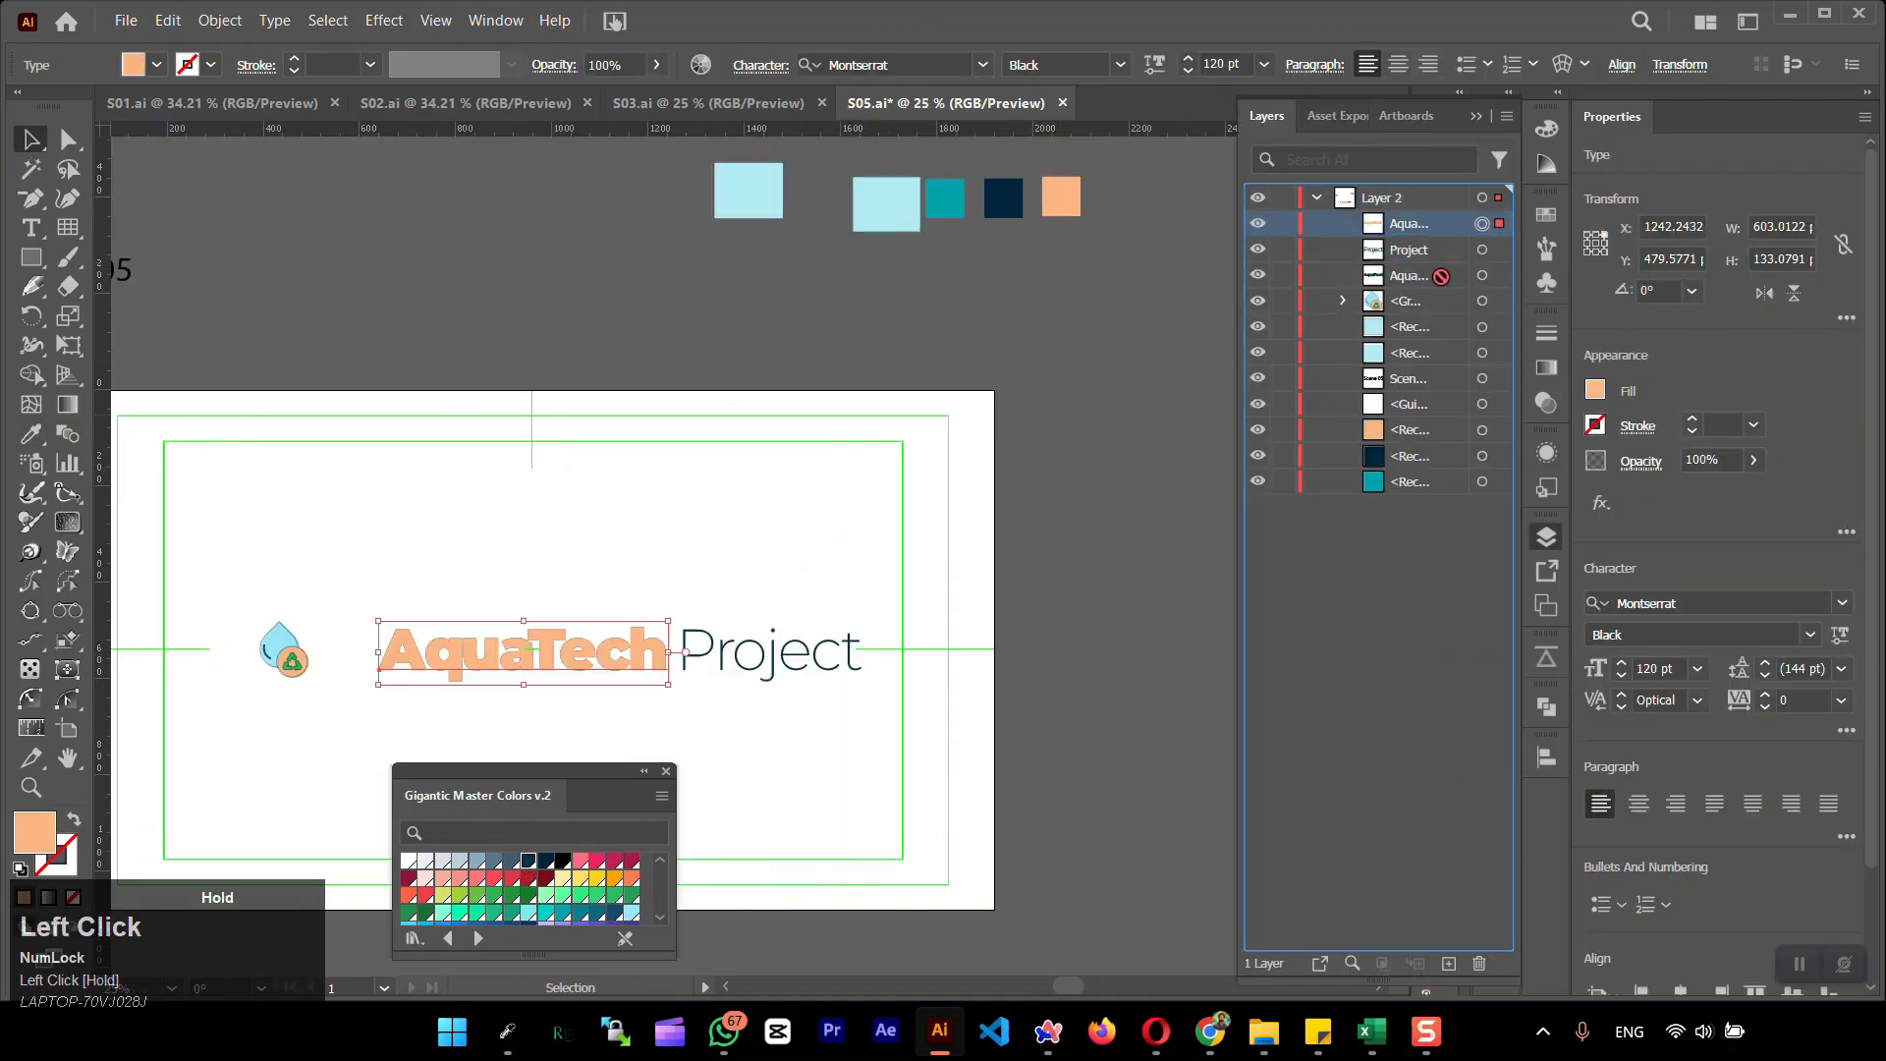
key(ctrl+shift+a)
scroll(560, 651, up, 2)
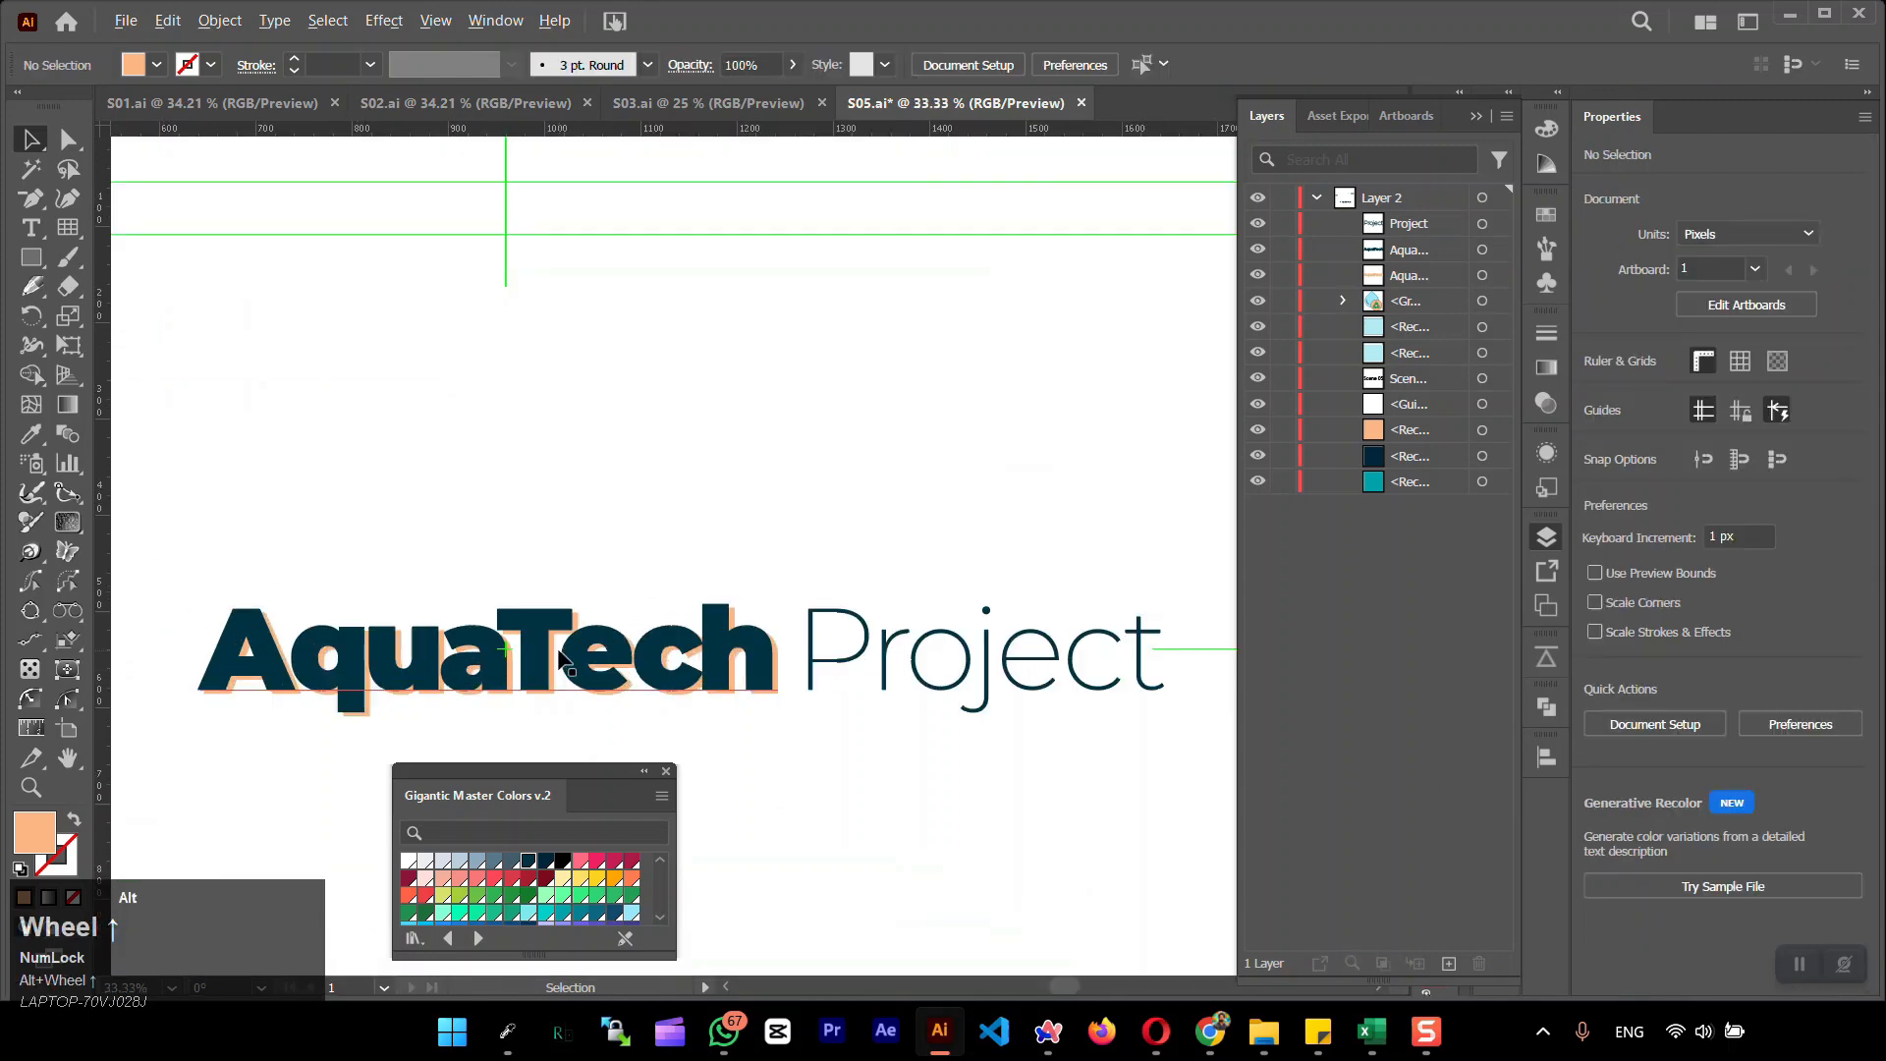
scroll(872, 665, up, 4)
scroll(872, 666, down, 6)
Resize the drop icon to about 183 × 211 px and AquaTech to about 98 pt, vertically centered beside each other
drag(872, 665, 757, 523)
drag(611, 458, 928, 611)
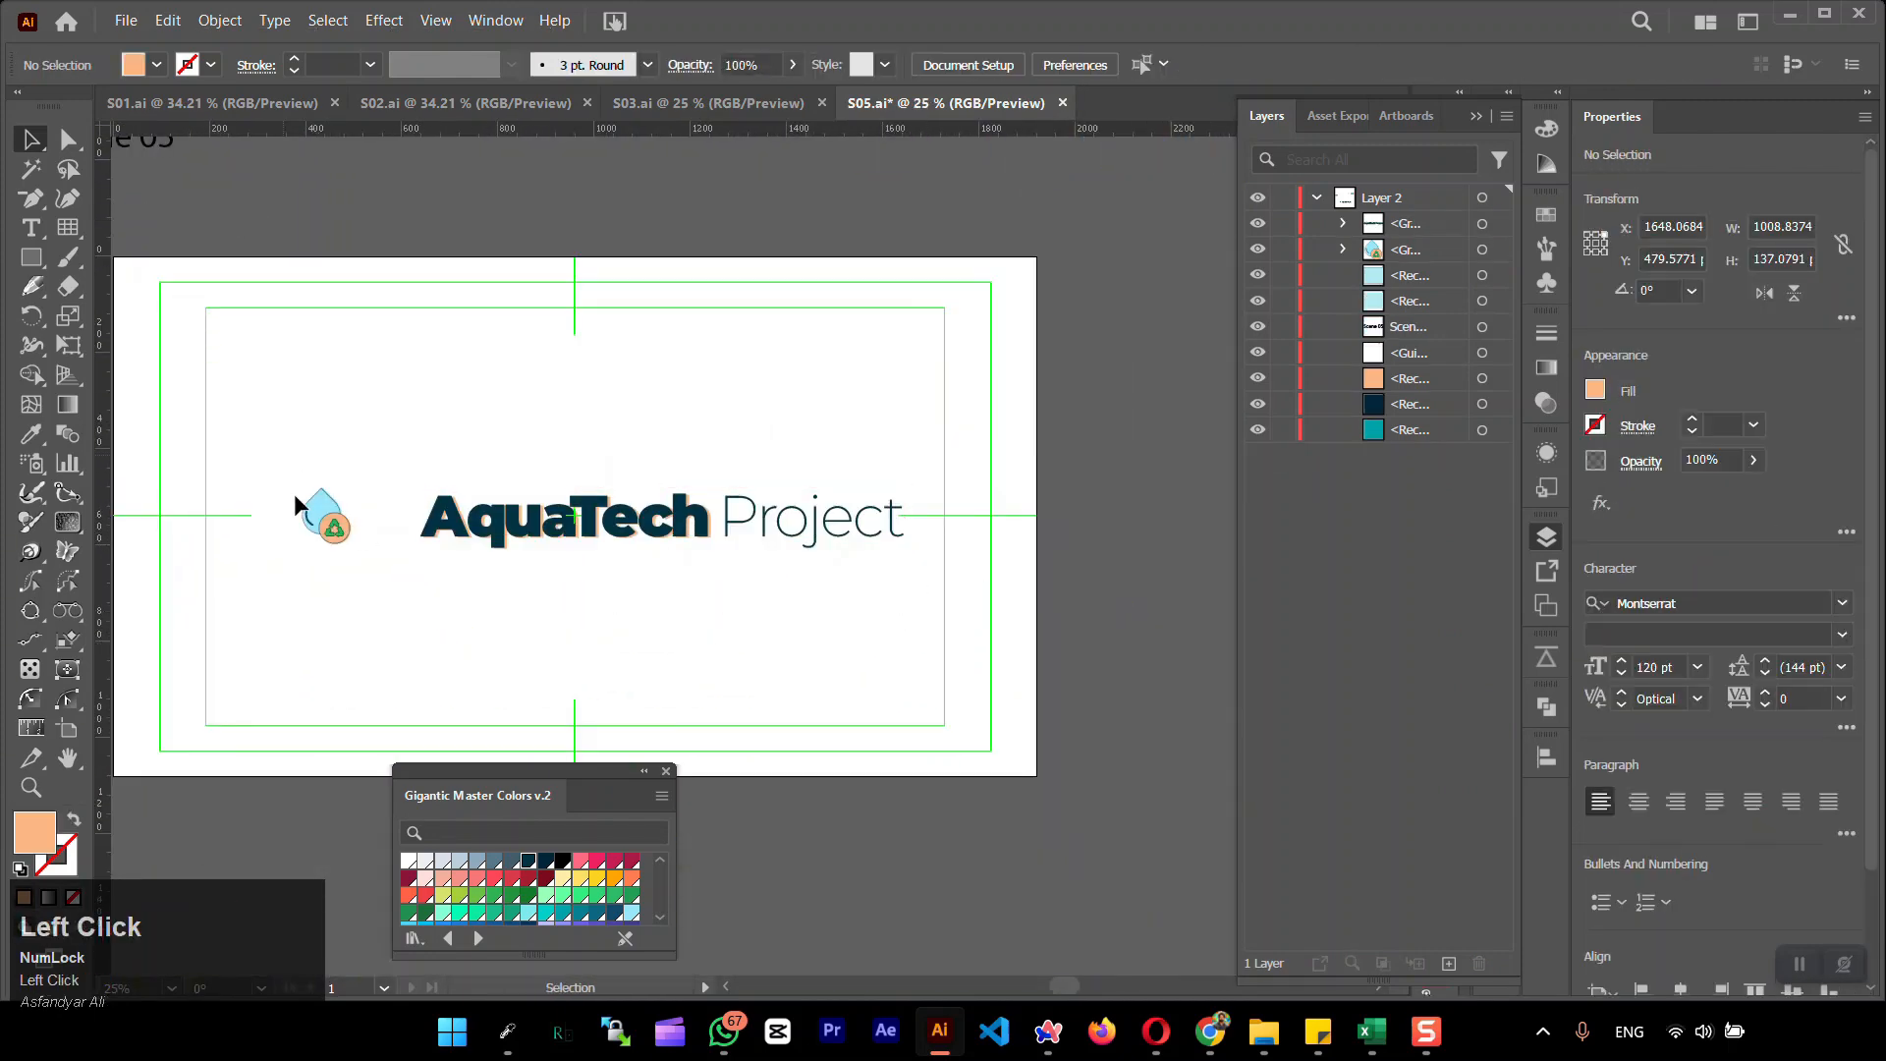
drag(361, 431, 827, 649)
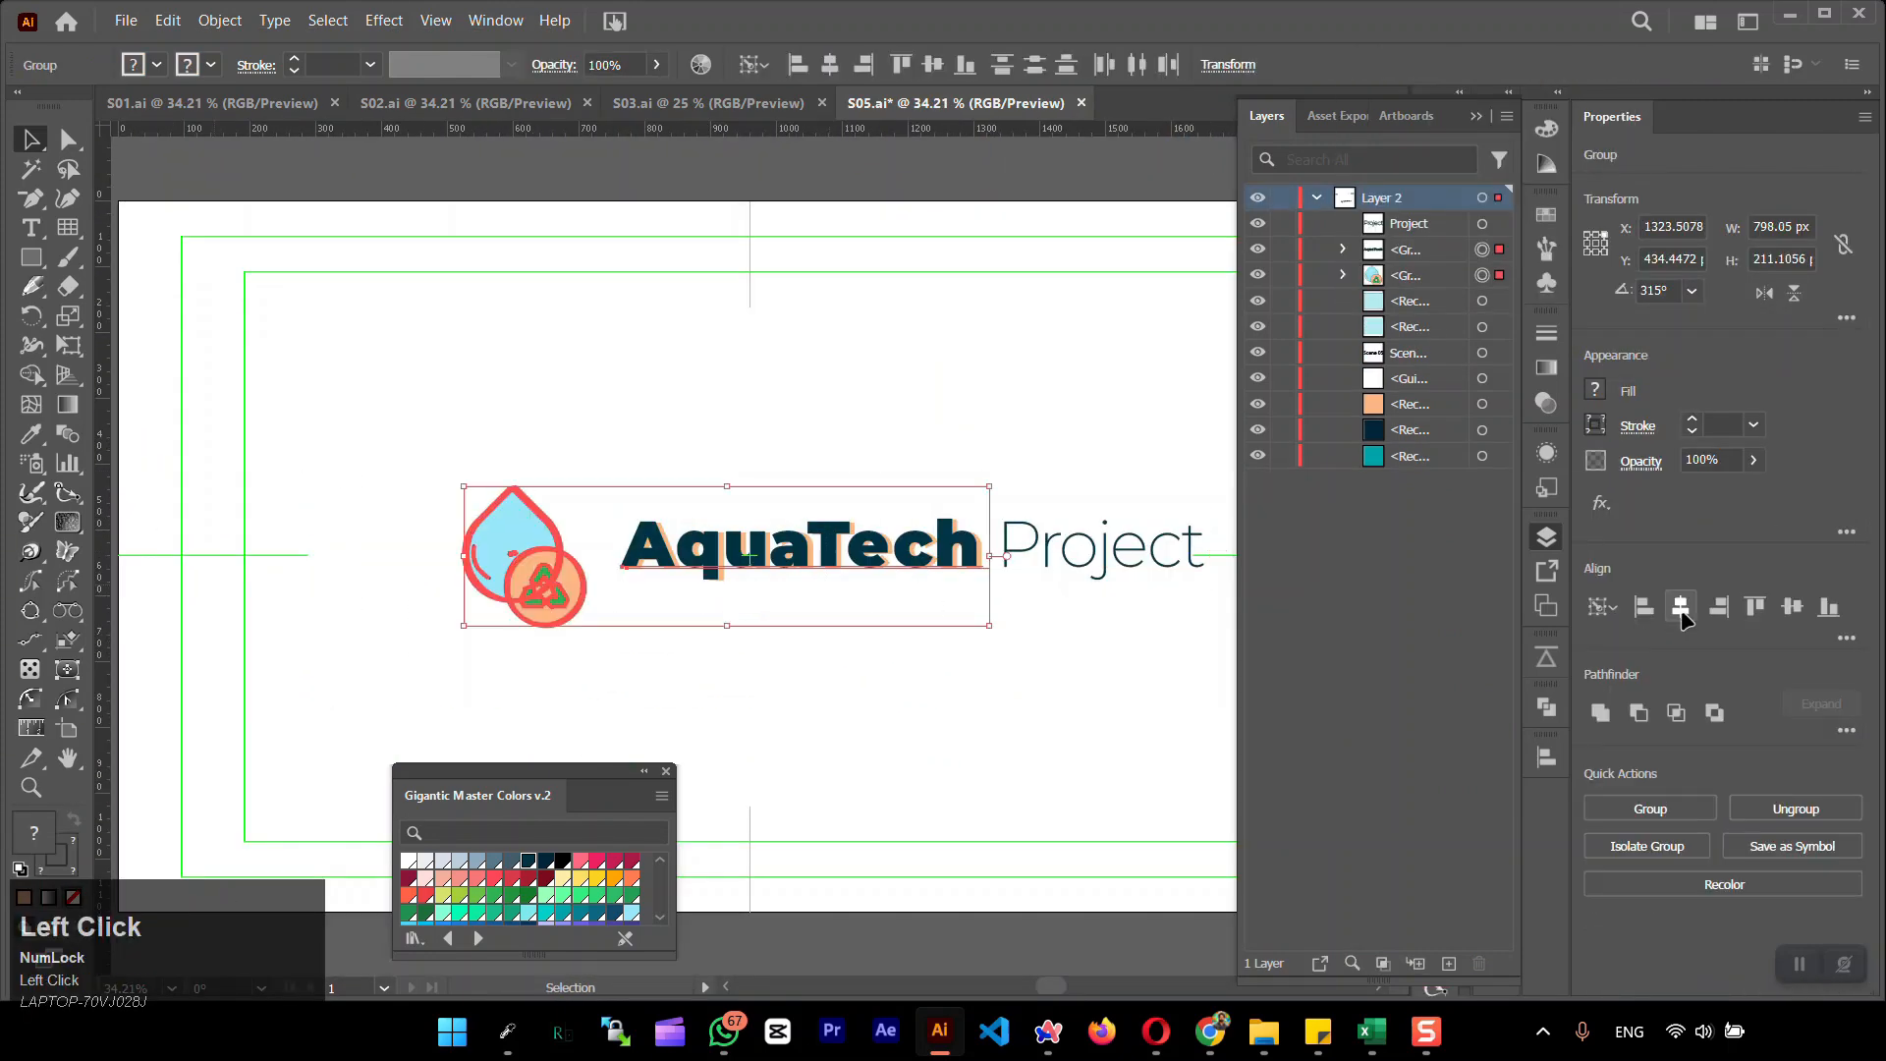
click(534, 529)
click(573, 653)
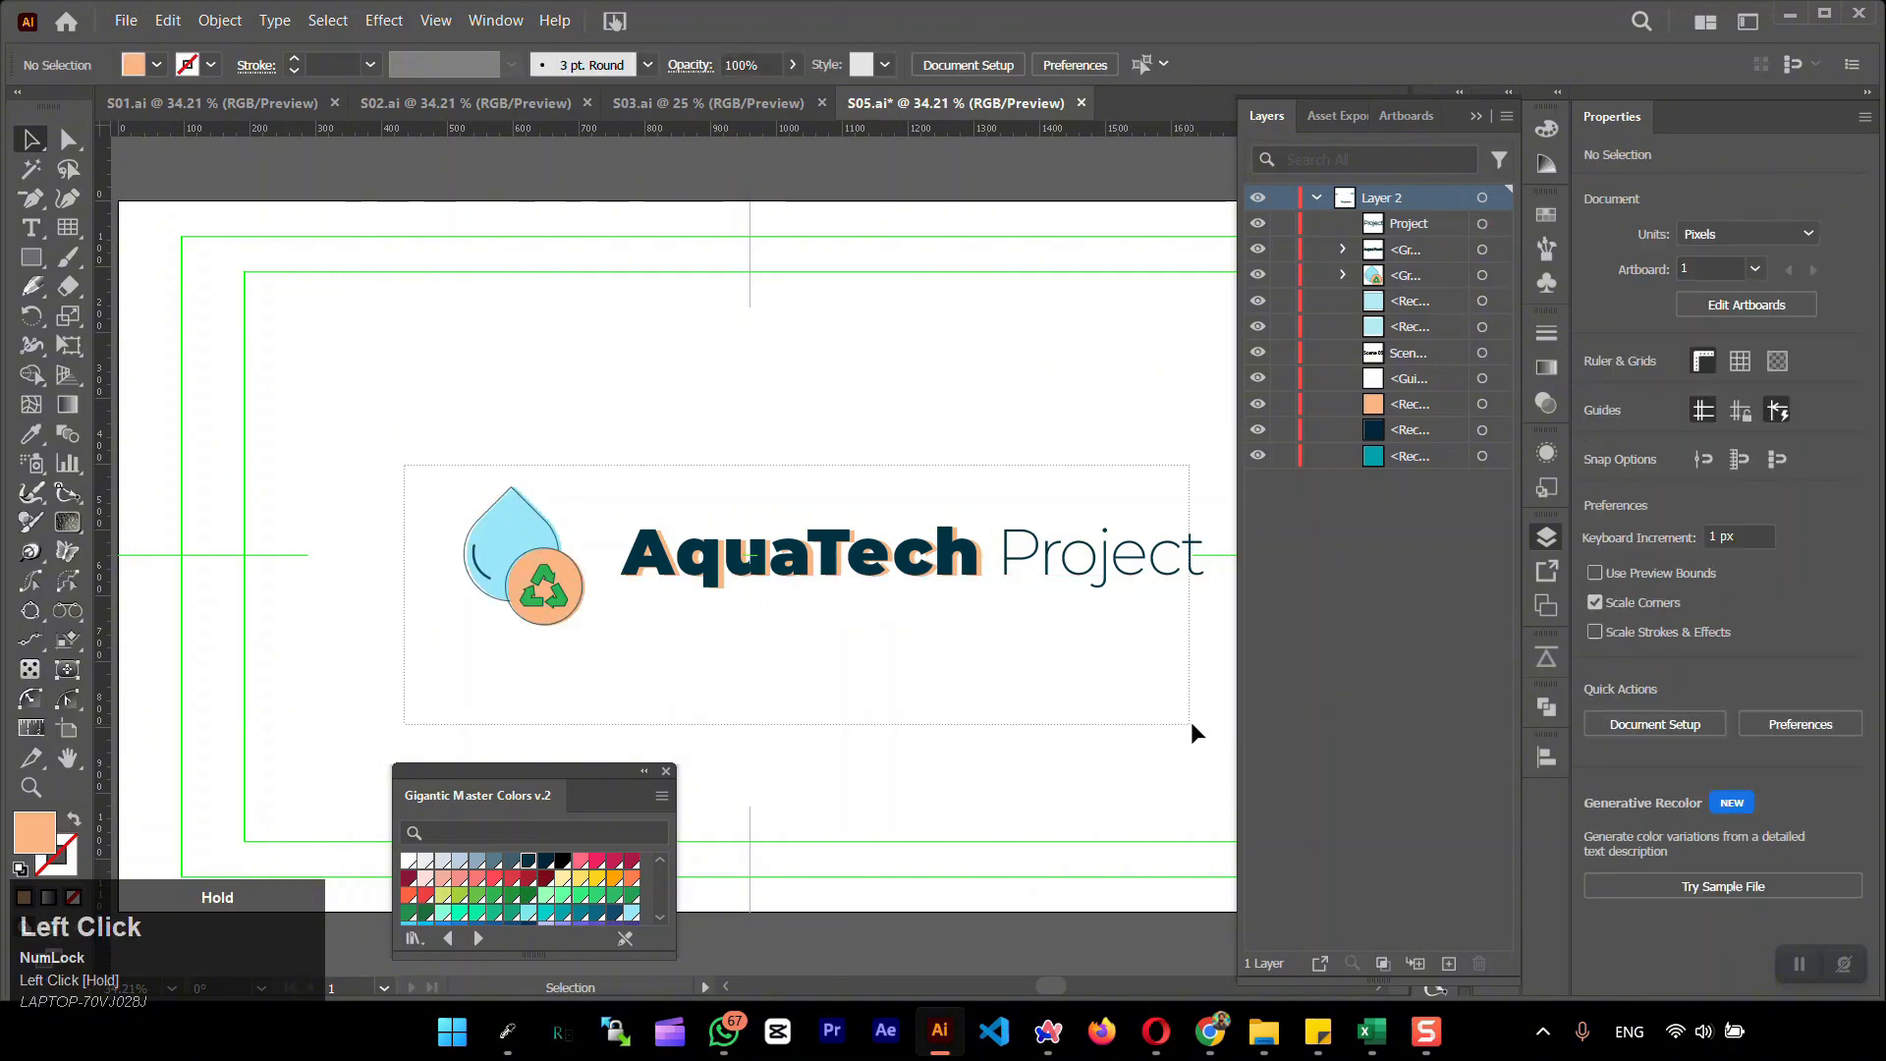
Group the drop icon with the lettering and center the group horizontally on the artboard
drag(1190, 722, 1192, 725)
key(ctrl+g)
click(1681, 607)
click(918, 643)
scroll(917, 643, down, 3)
scroll(917, 642, up, 2)
Move the grouped logo straight up by about 167 px
drag(855, 521, 946, 631)
drag(676, 561, 674, 454)
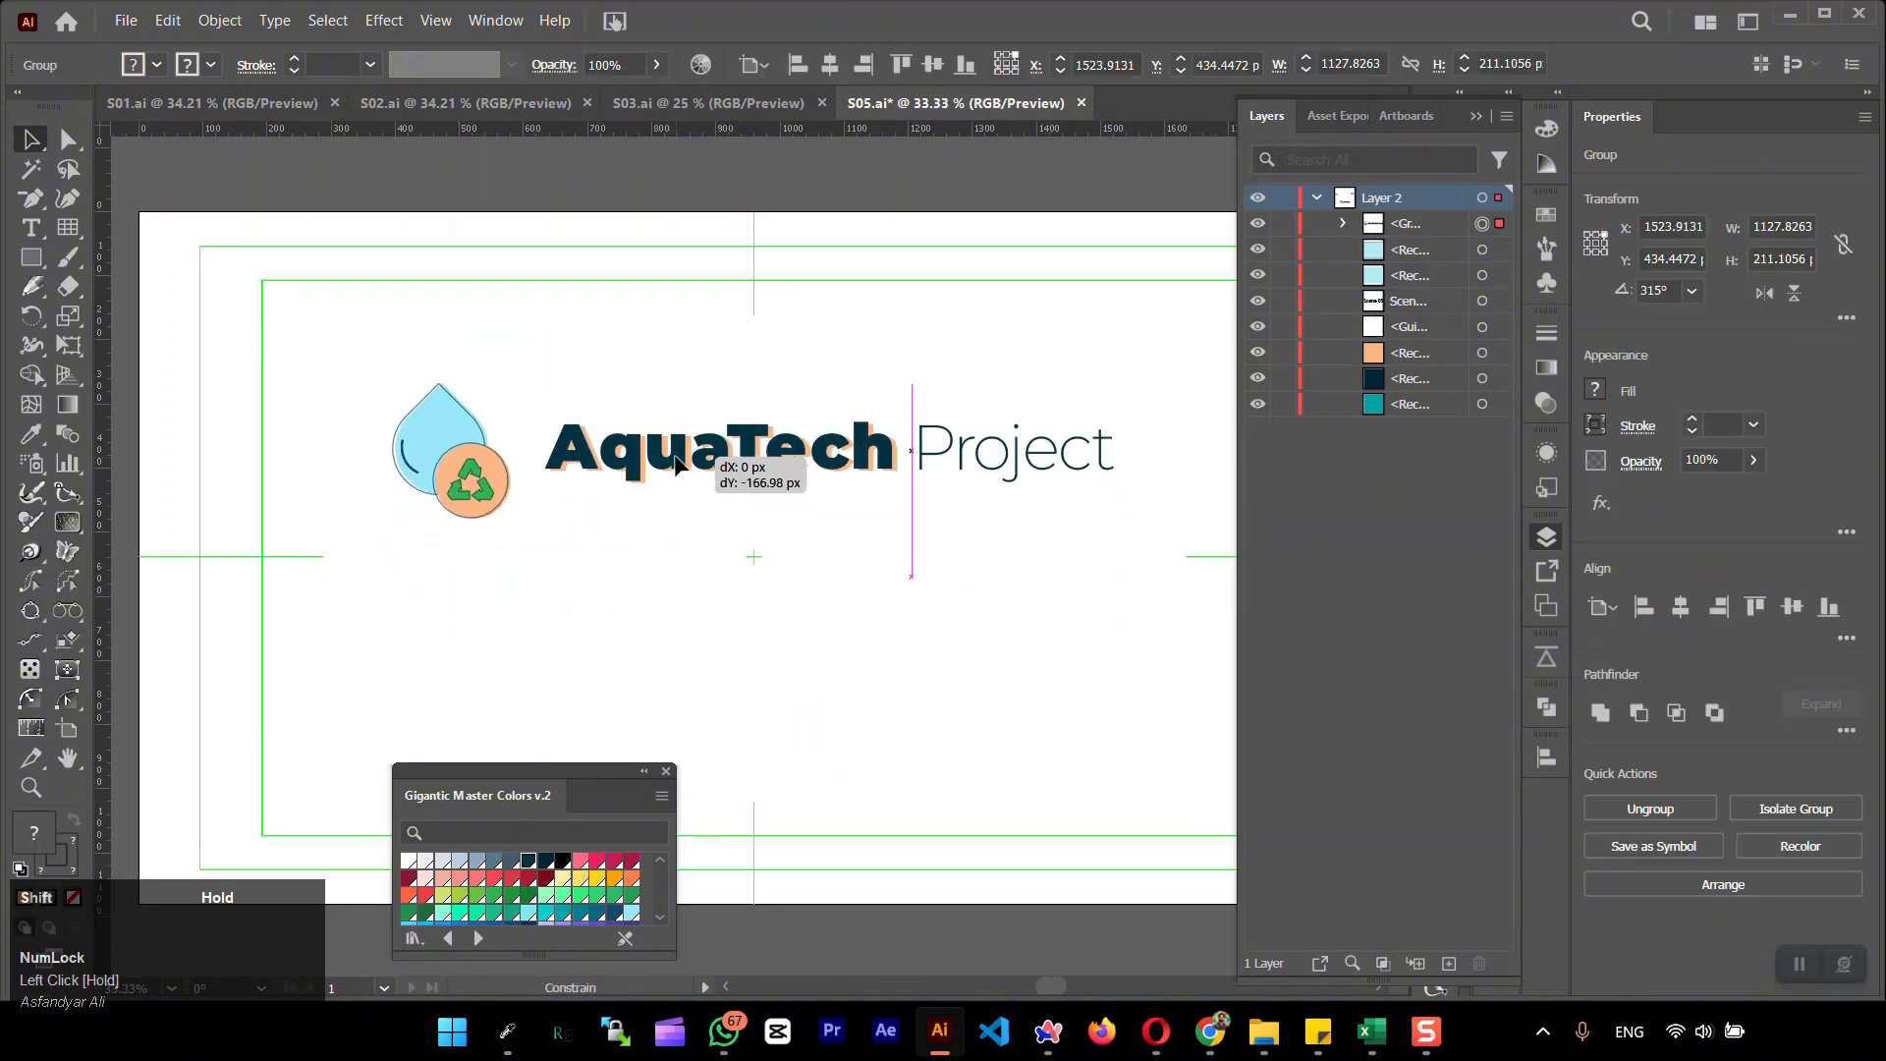
click(715, 627)
Switch to Excel and copy the tagline "Pioneering the Future of Water Management" from cell E6 of Storytable.xlsx
click(1372, 1031)
click(1457, 812)
drag(345, 243, 652, 243)
key(ctrl+c)
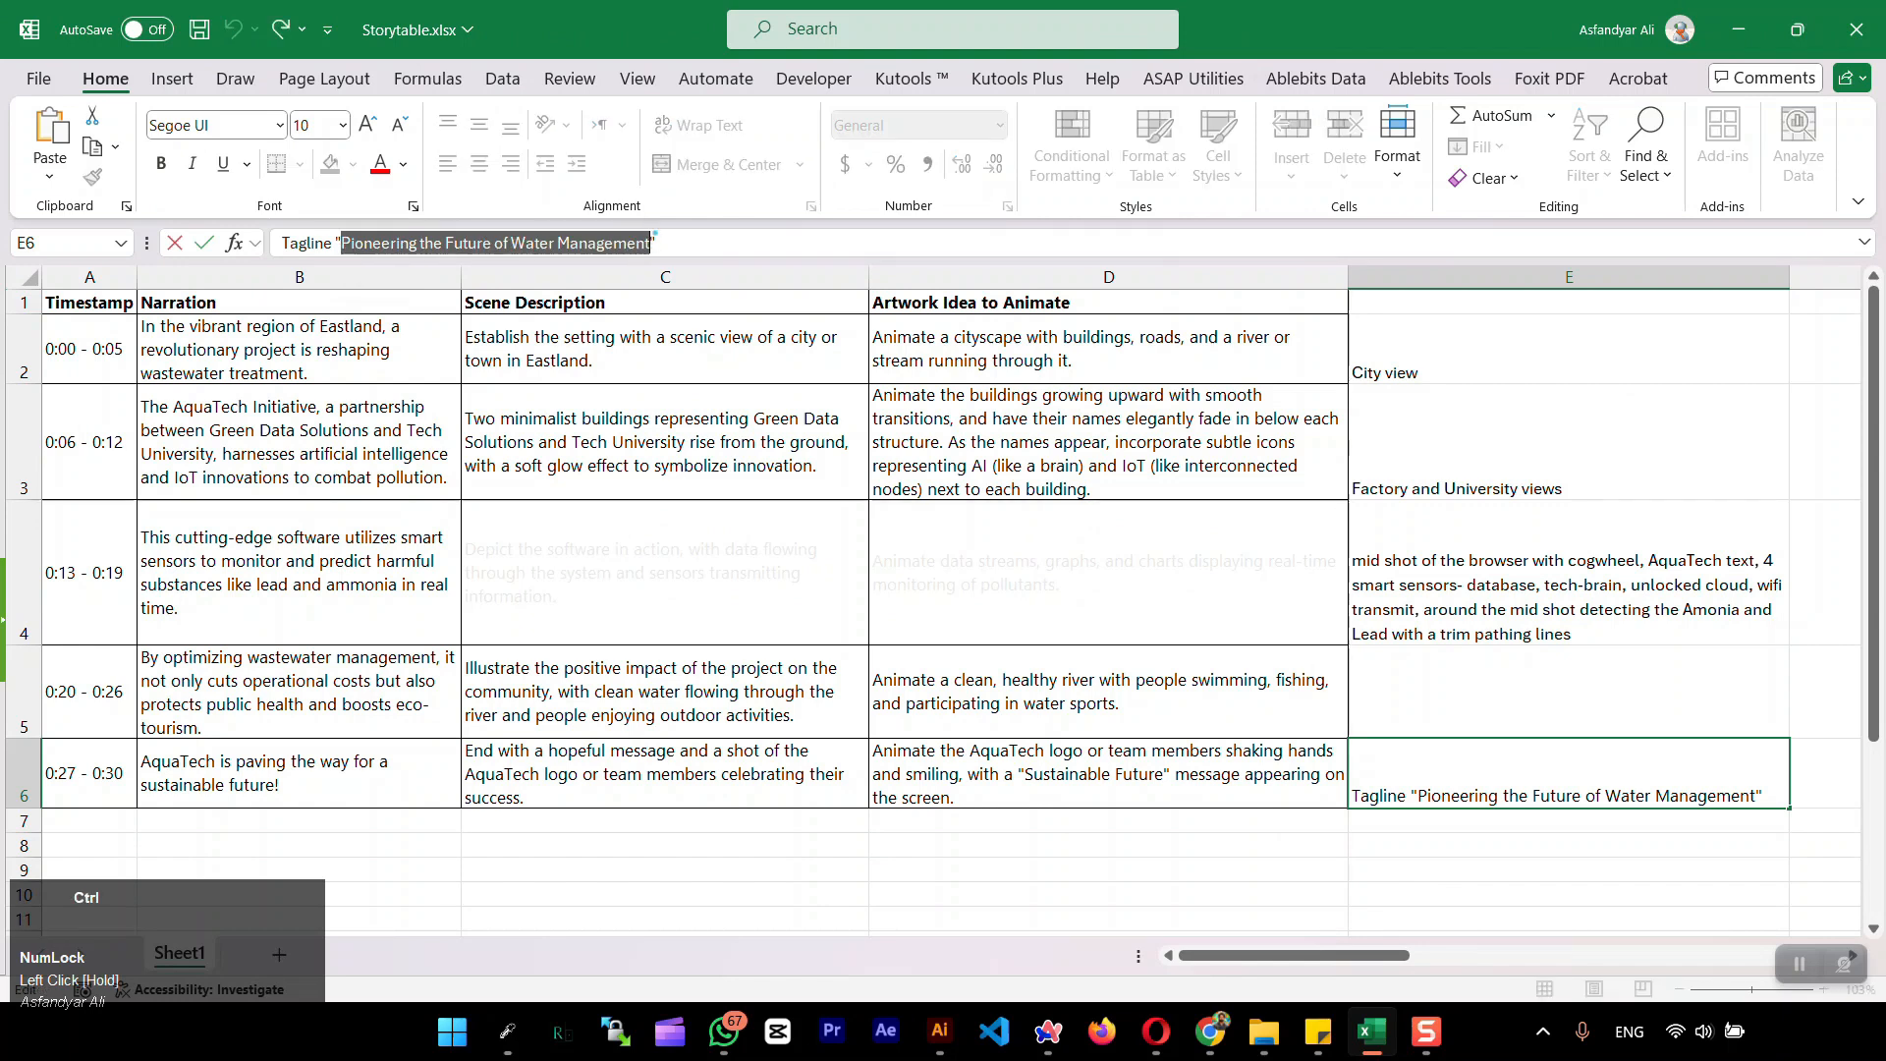
Switch back to Illustrator and paste the tagline "Pioneering the Future of Water Management" as text below the logo
click(939, 1031)
click(30, 228)
click(483, 655)
key(ctrl+v)
Set the tagline to 40 pt Montserrat Thin and move it lower on the artboard
key(ctrl+a)
click(1225, 66)
key(shift+Down)
key(shift+Down)
key(shift+Down)
key(shift+Down)
key(shift+Down)
key(shift+Down)
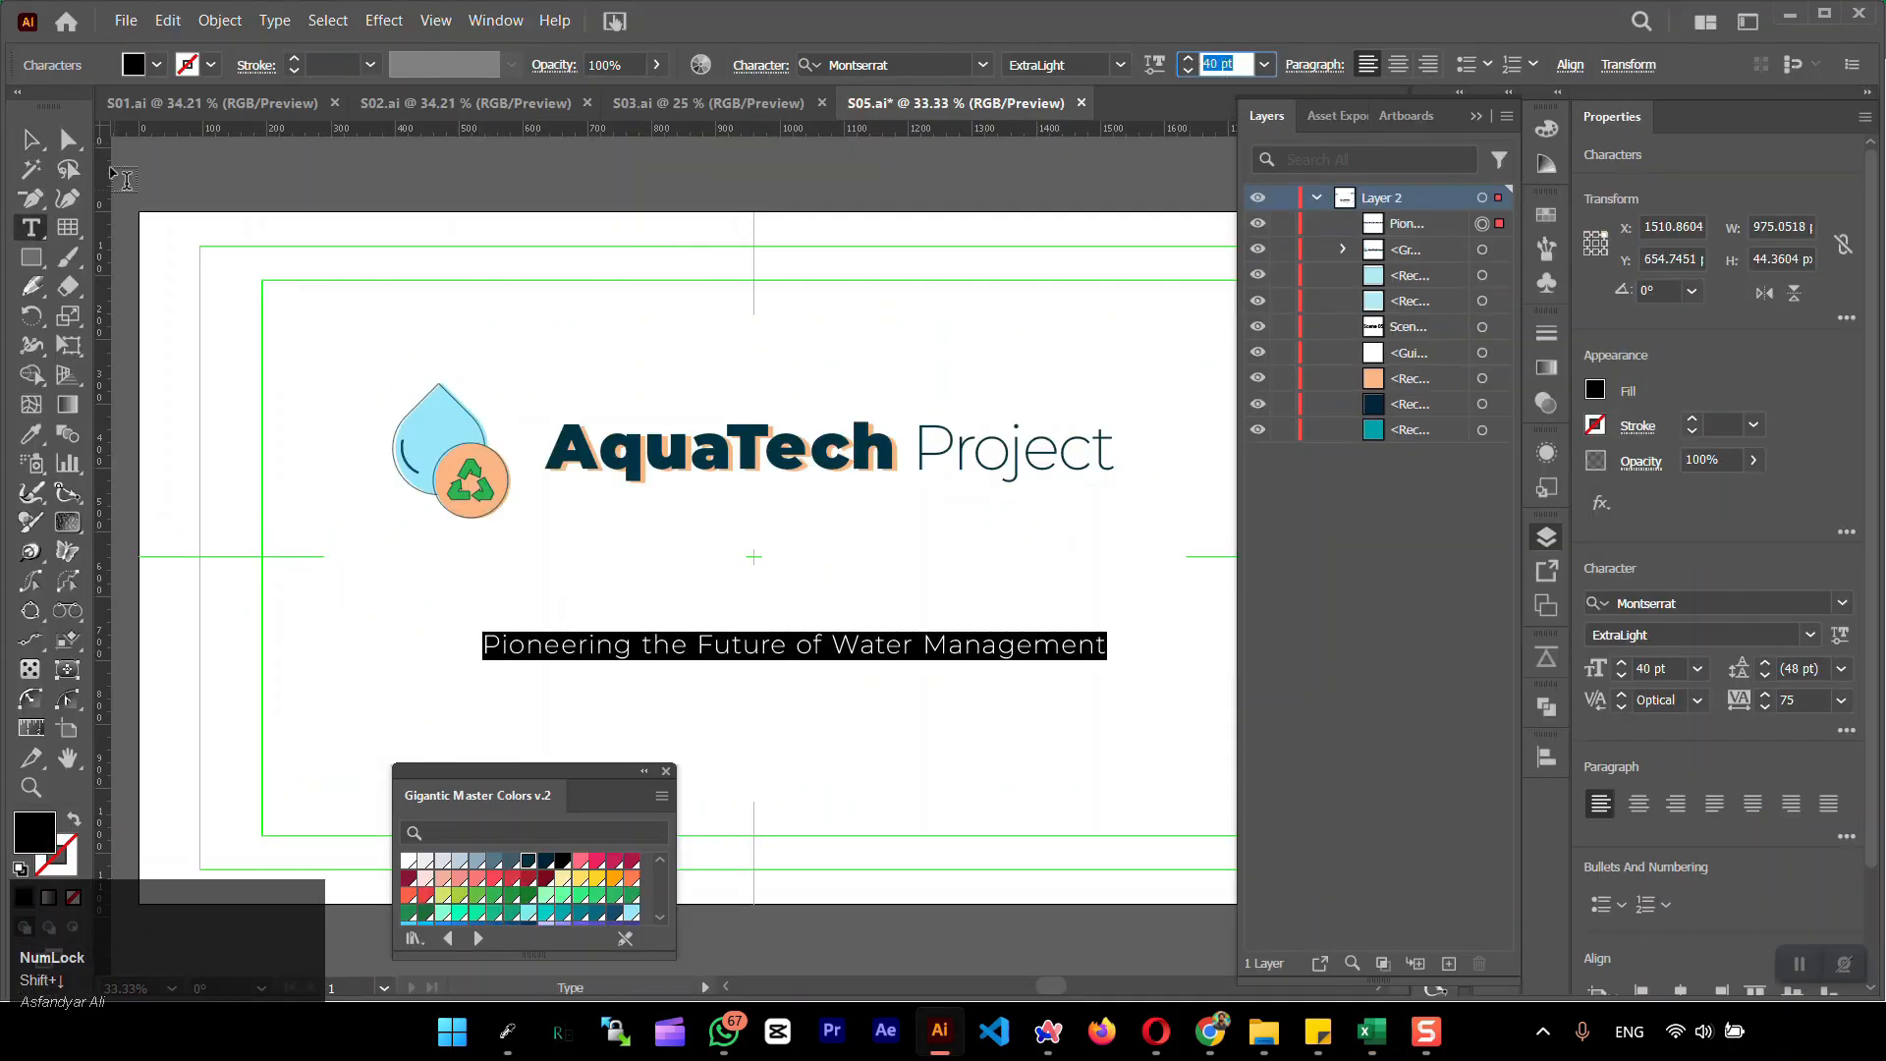
click(30, 140)
click(1121, 64)
click(1071, 91)
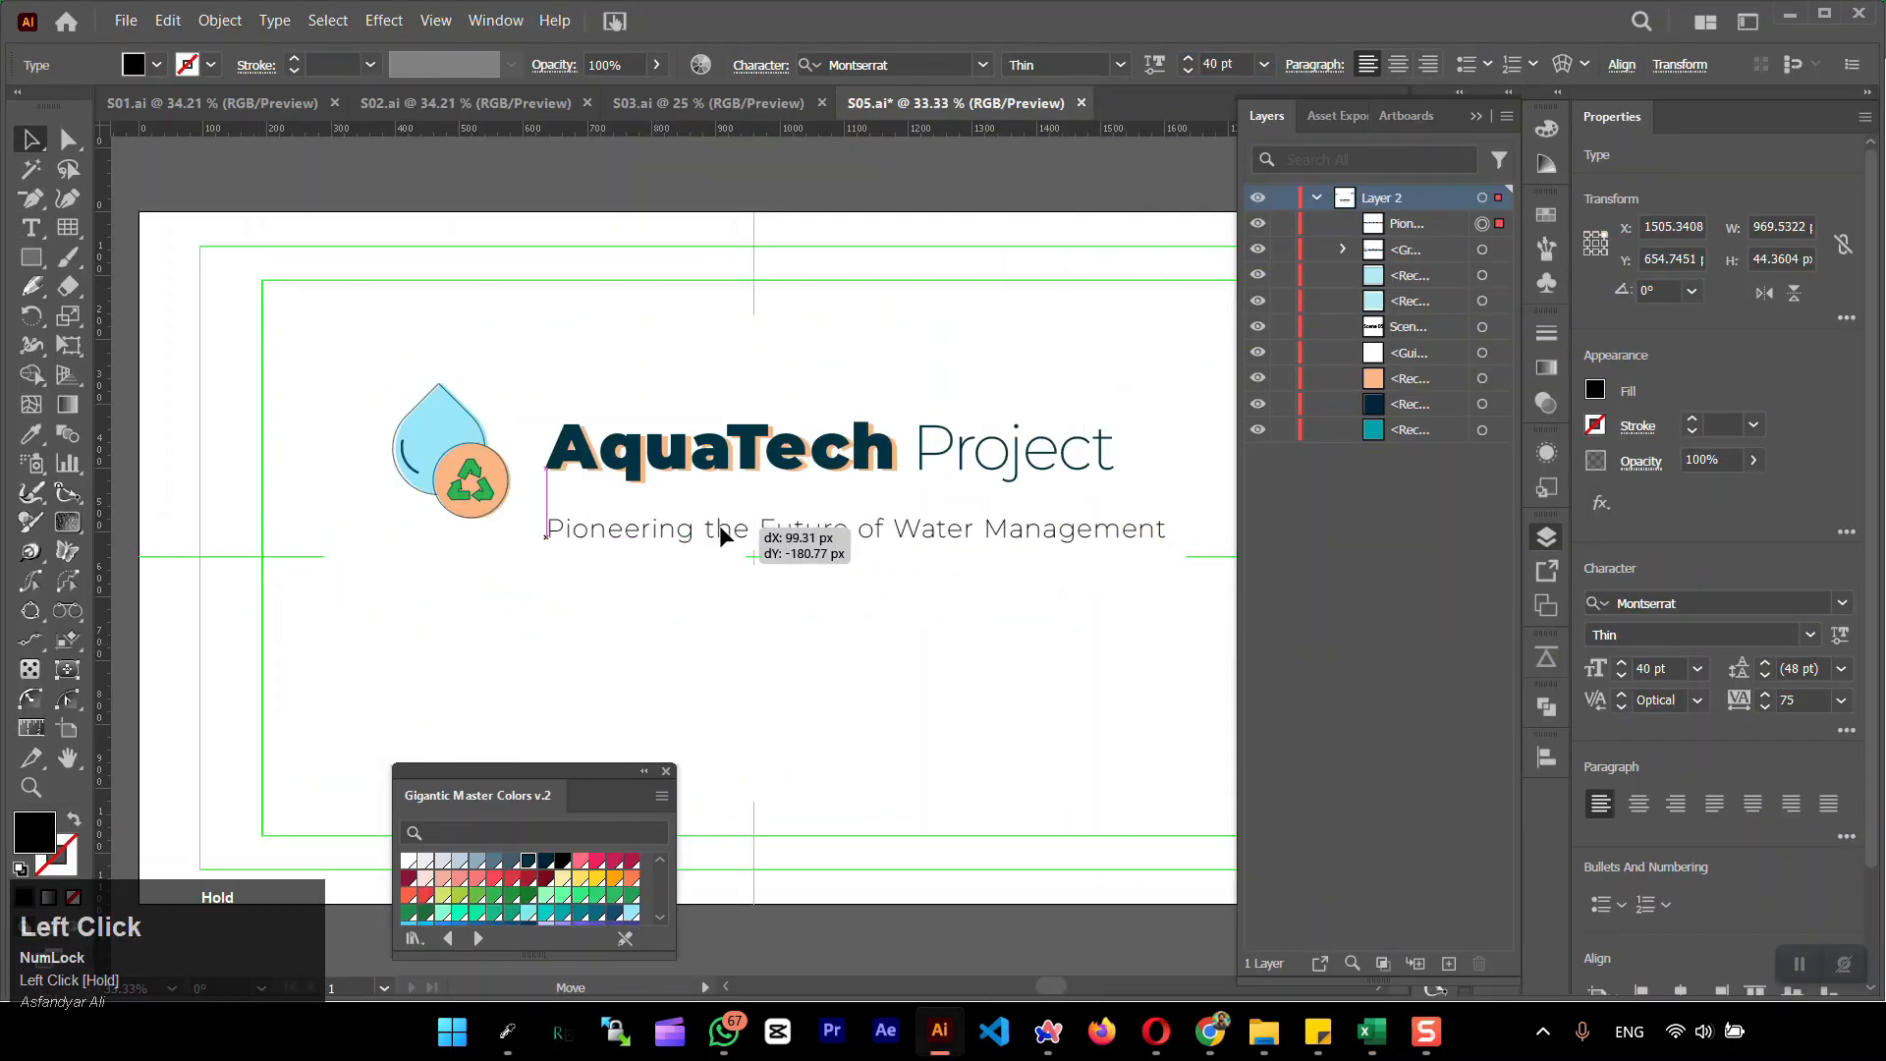
drag(858, 530, 794, 701)
Ungroup the logo, move the drop icon above the lettering and center it horizontally on the artboard
click(477, 470)
key(ctrl+shift+g)
click(579, 343)
click(441, 462)
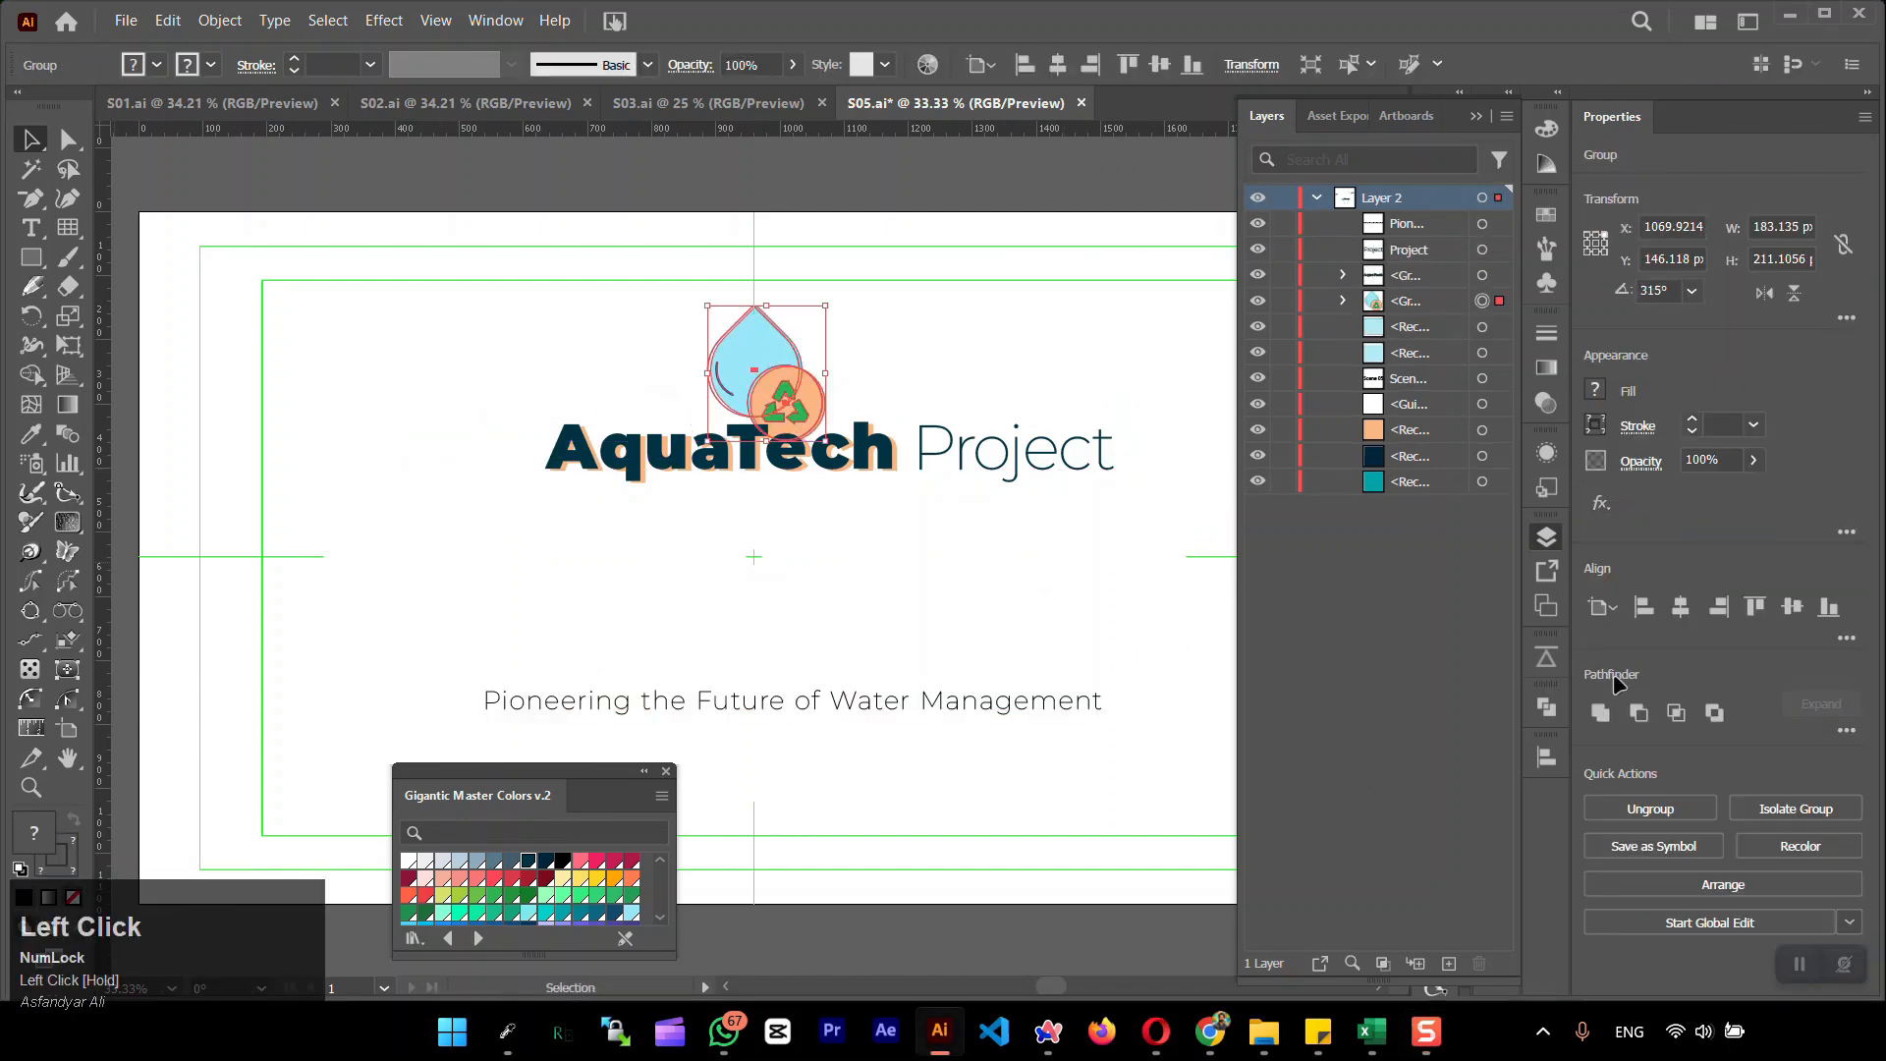
click(1681, 607)
Move the AquaTech and Project texts below the drop icon and group them
click(1018, 551)
drag(1002, 456, 861, 525)
key(ctrl+z)
shift+click(621, 462)
drag(619, 466, 602, 538)
key(ctrl+g)
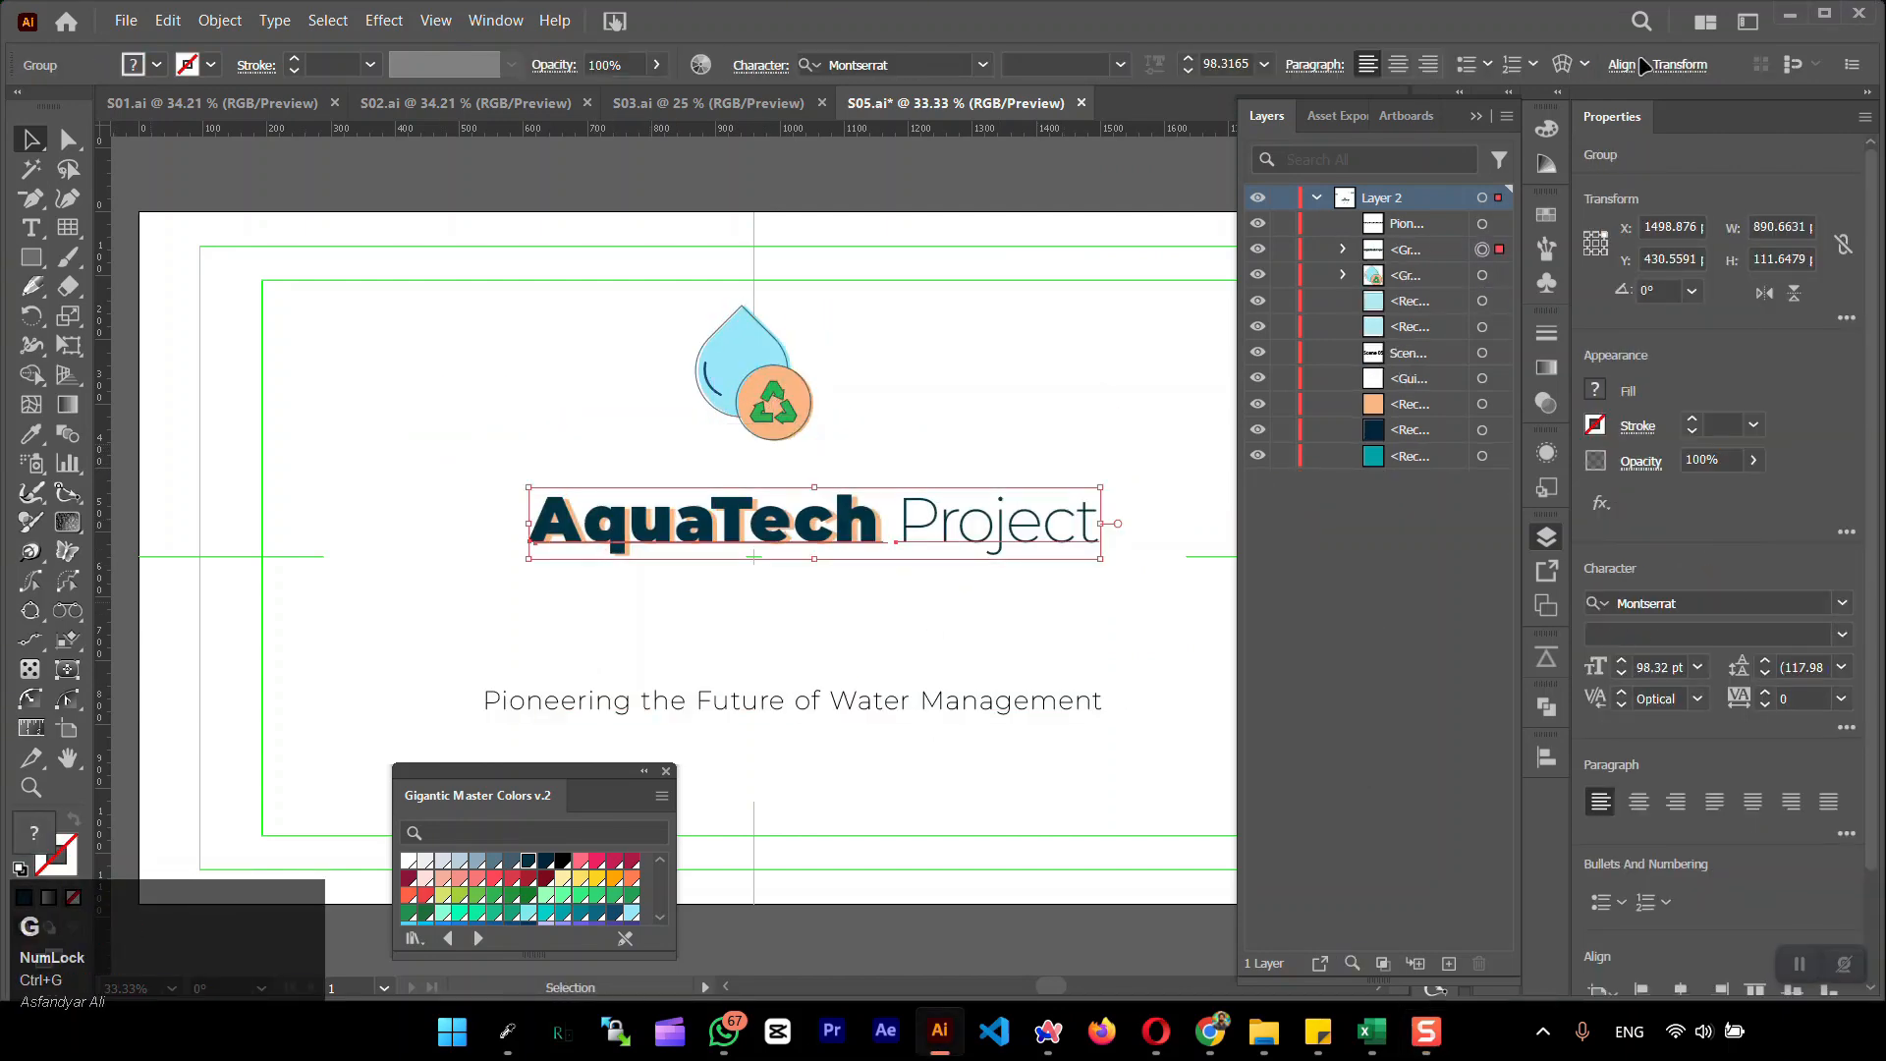
Center the grouped AquaTech Project lettering horizontally on the artboard and shift it slightly down
click(1626, 65)
click(1414, 139)
drag(720, 535, 721, 572)
click(1626, 65)
click(1414, 139)
Move the drop icon down about 93 px and the tagline up, close to the lettering
drag(764, 356, 764, 416)
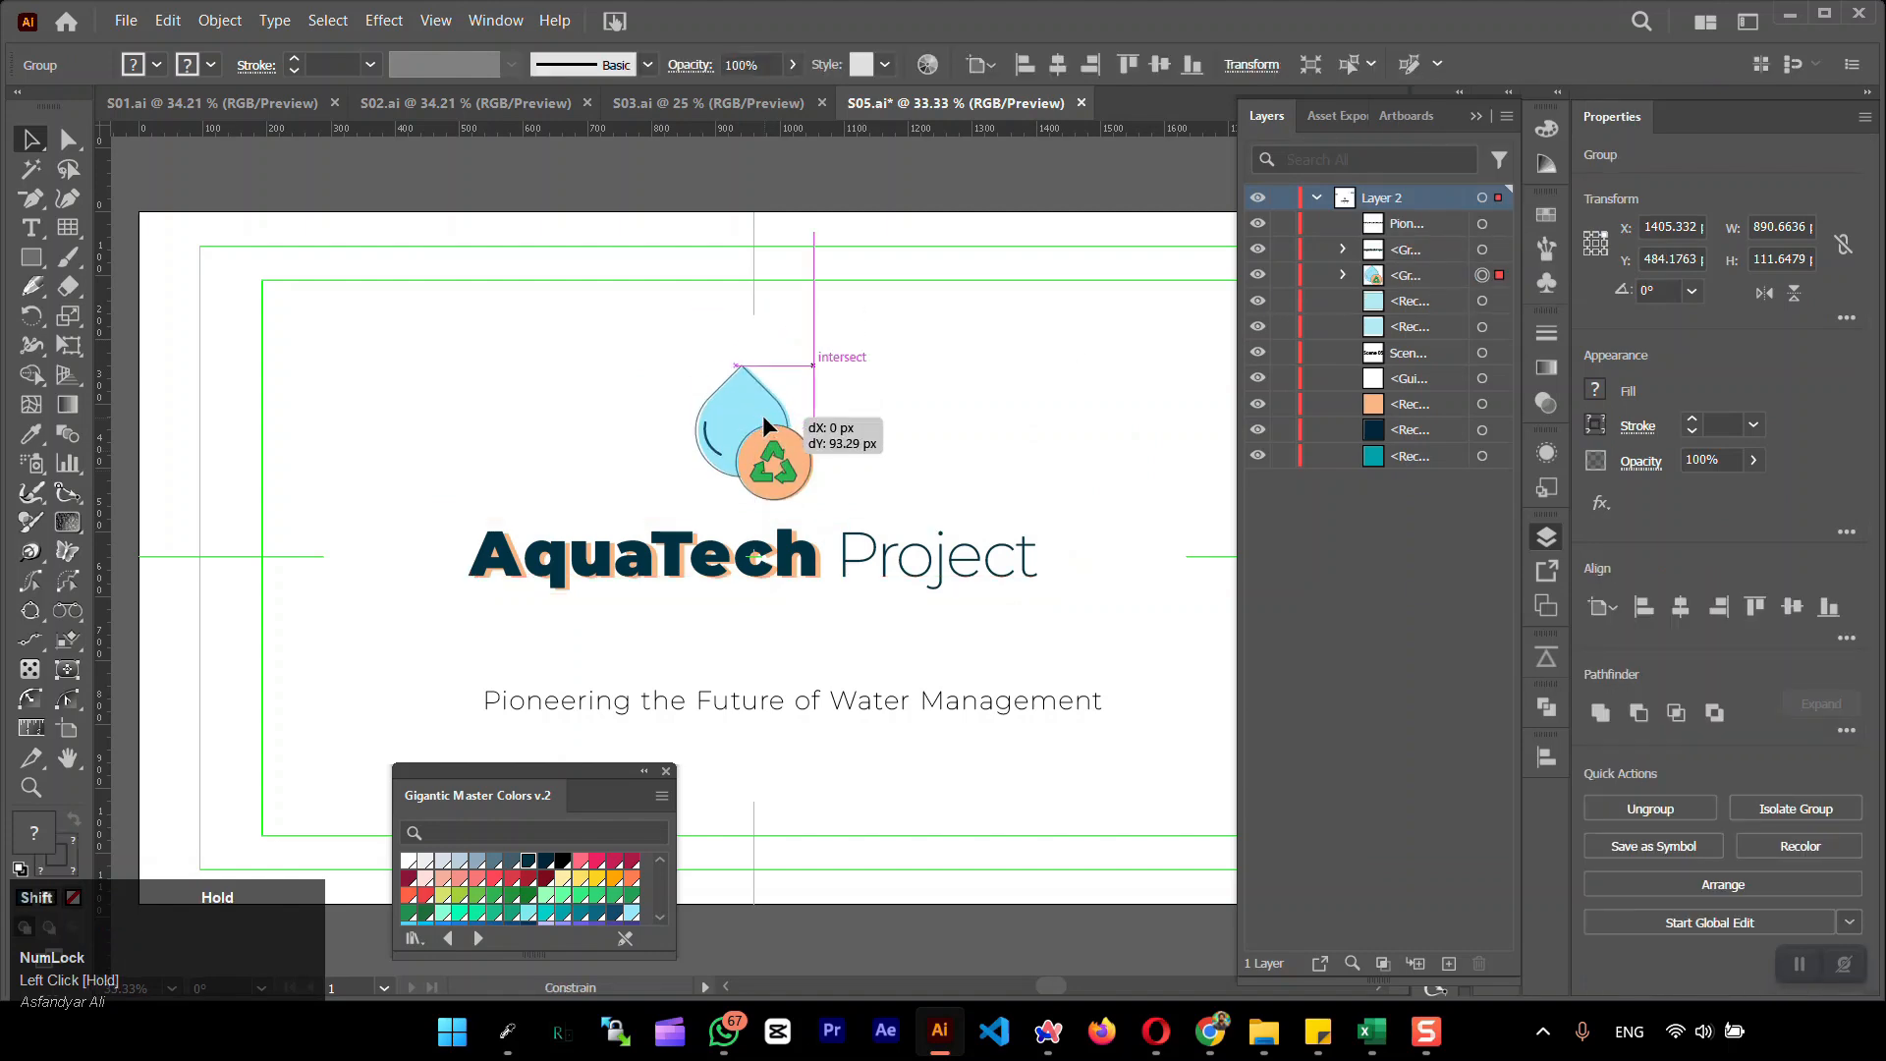
drag(712, 699, 711, 626)
click(779, 566)
double_click(779, 566)
click(766, 563)
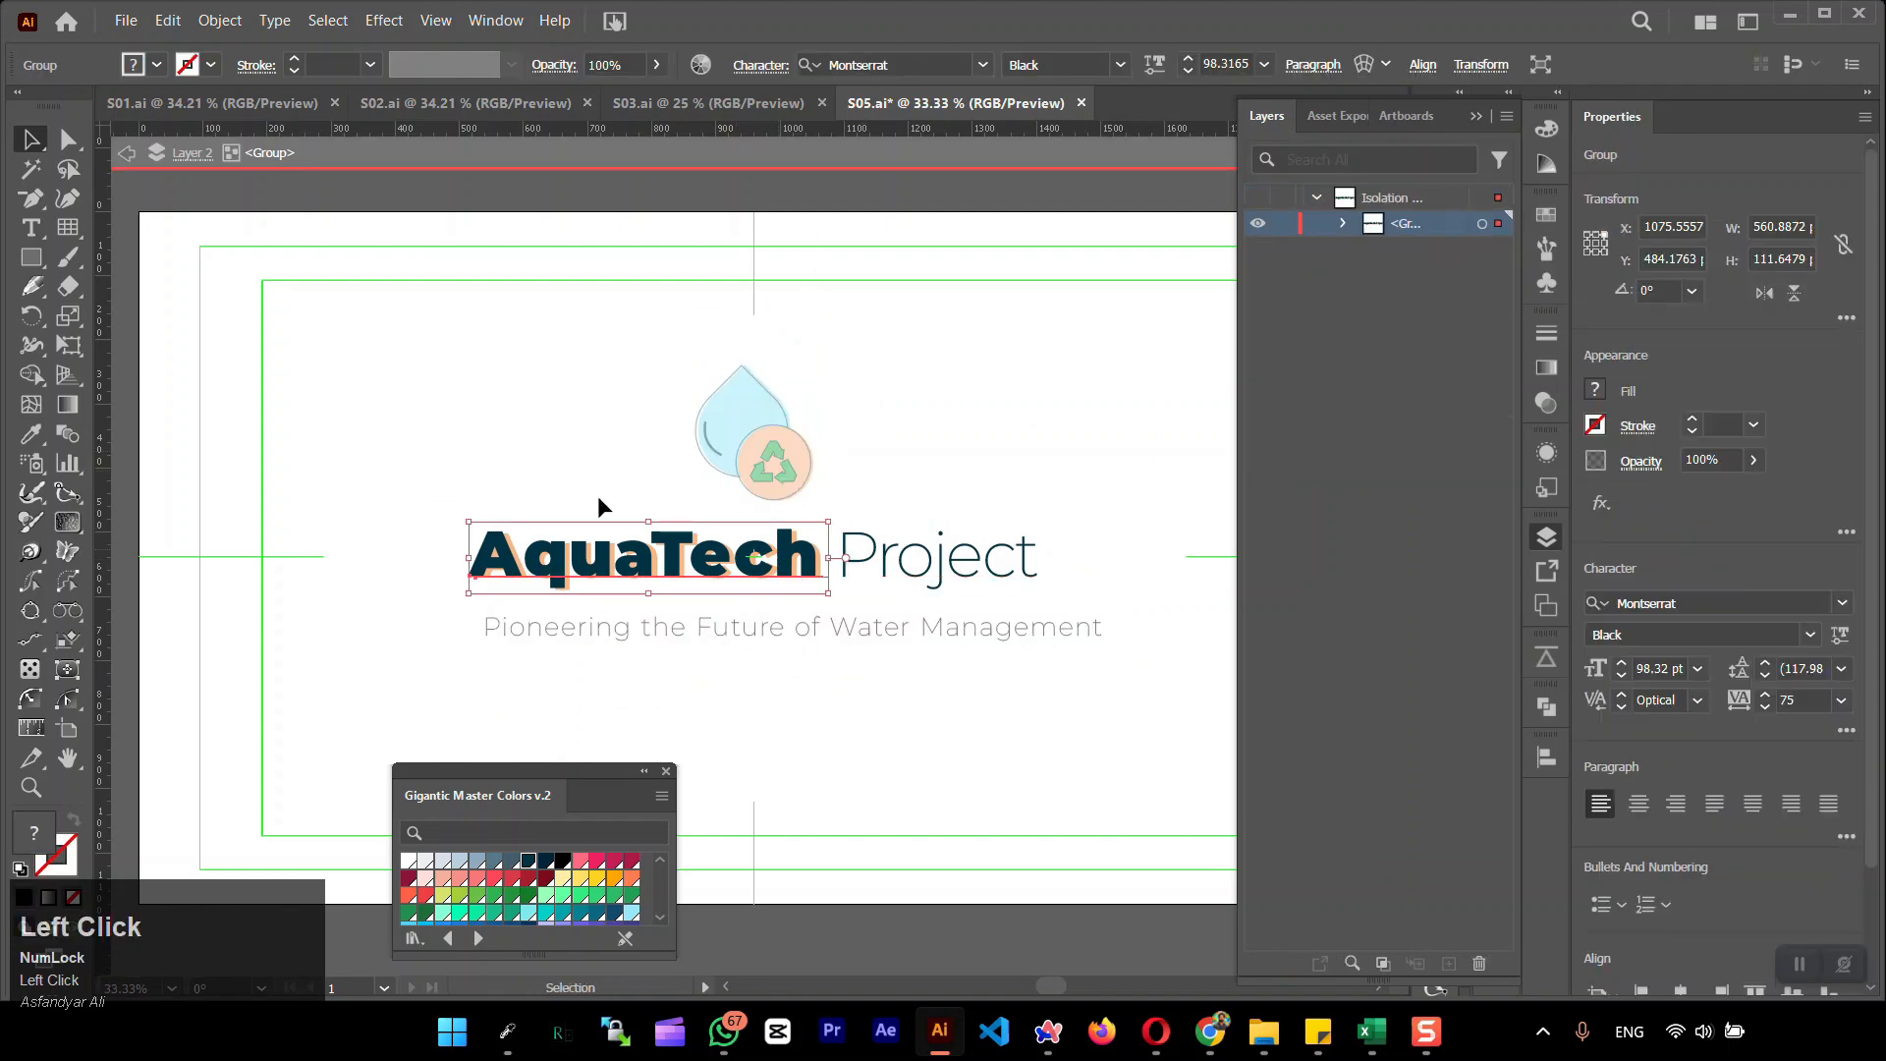
double_click(601, 507)
Set the tagline's font size to 30 pt and position it centered just beneath the lettering
click(729, 629)
click(1226, 64)
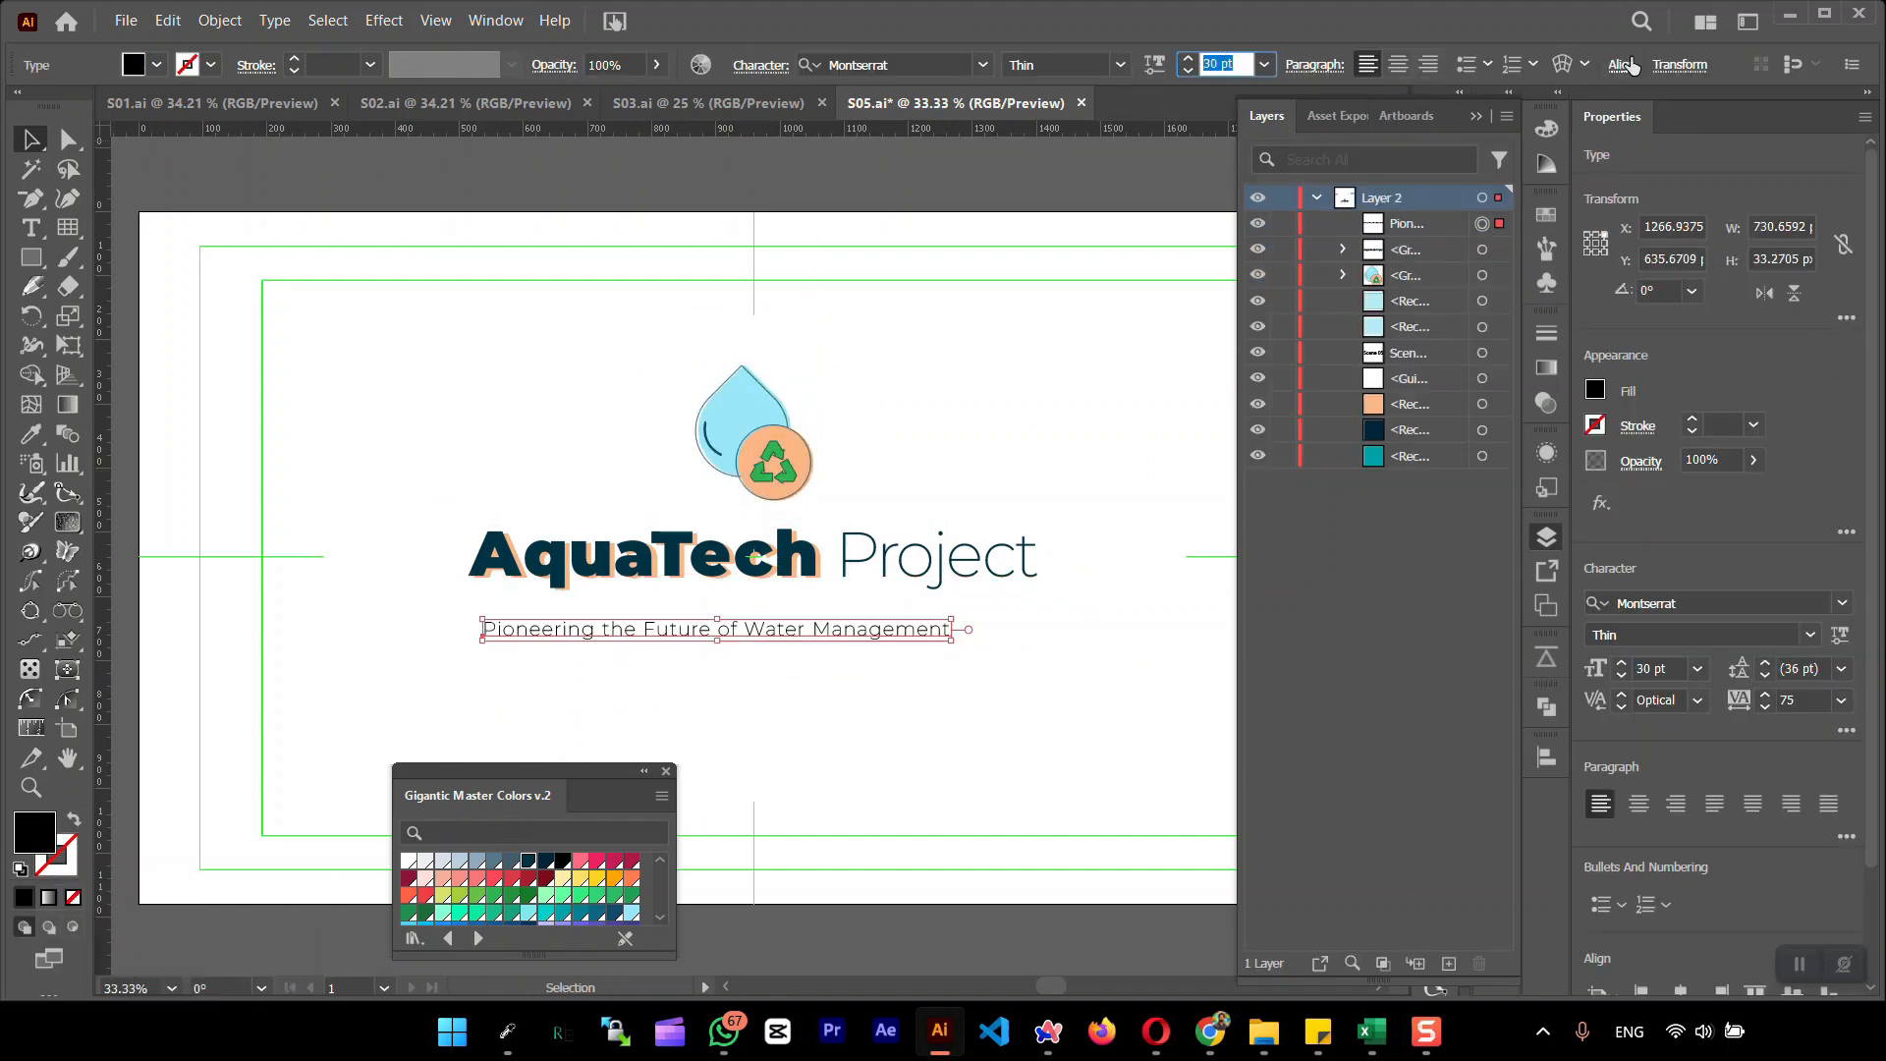
click(840, 729)
drag(756, 645, 763, 623)
Set the tagline's tracking to 100 and preview the artboard in full screen
click(761, 65)
click(770, 214)
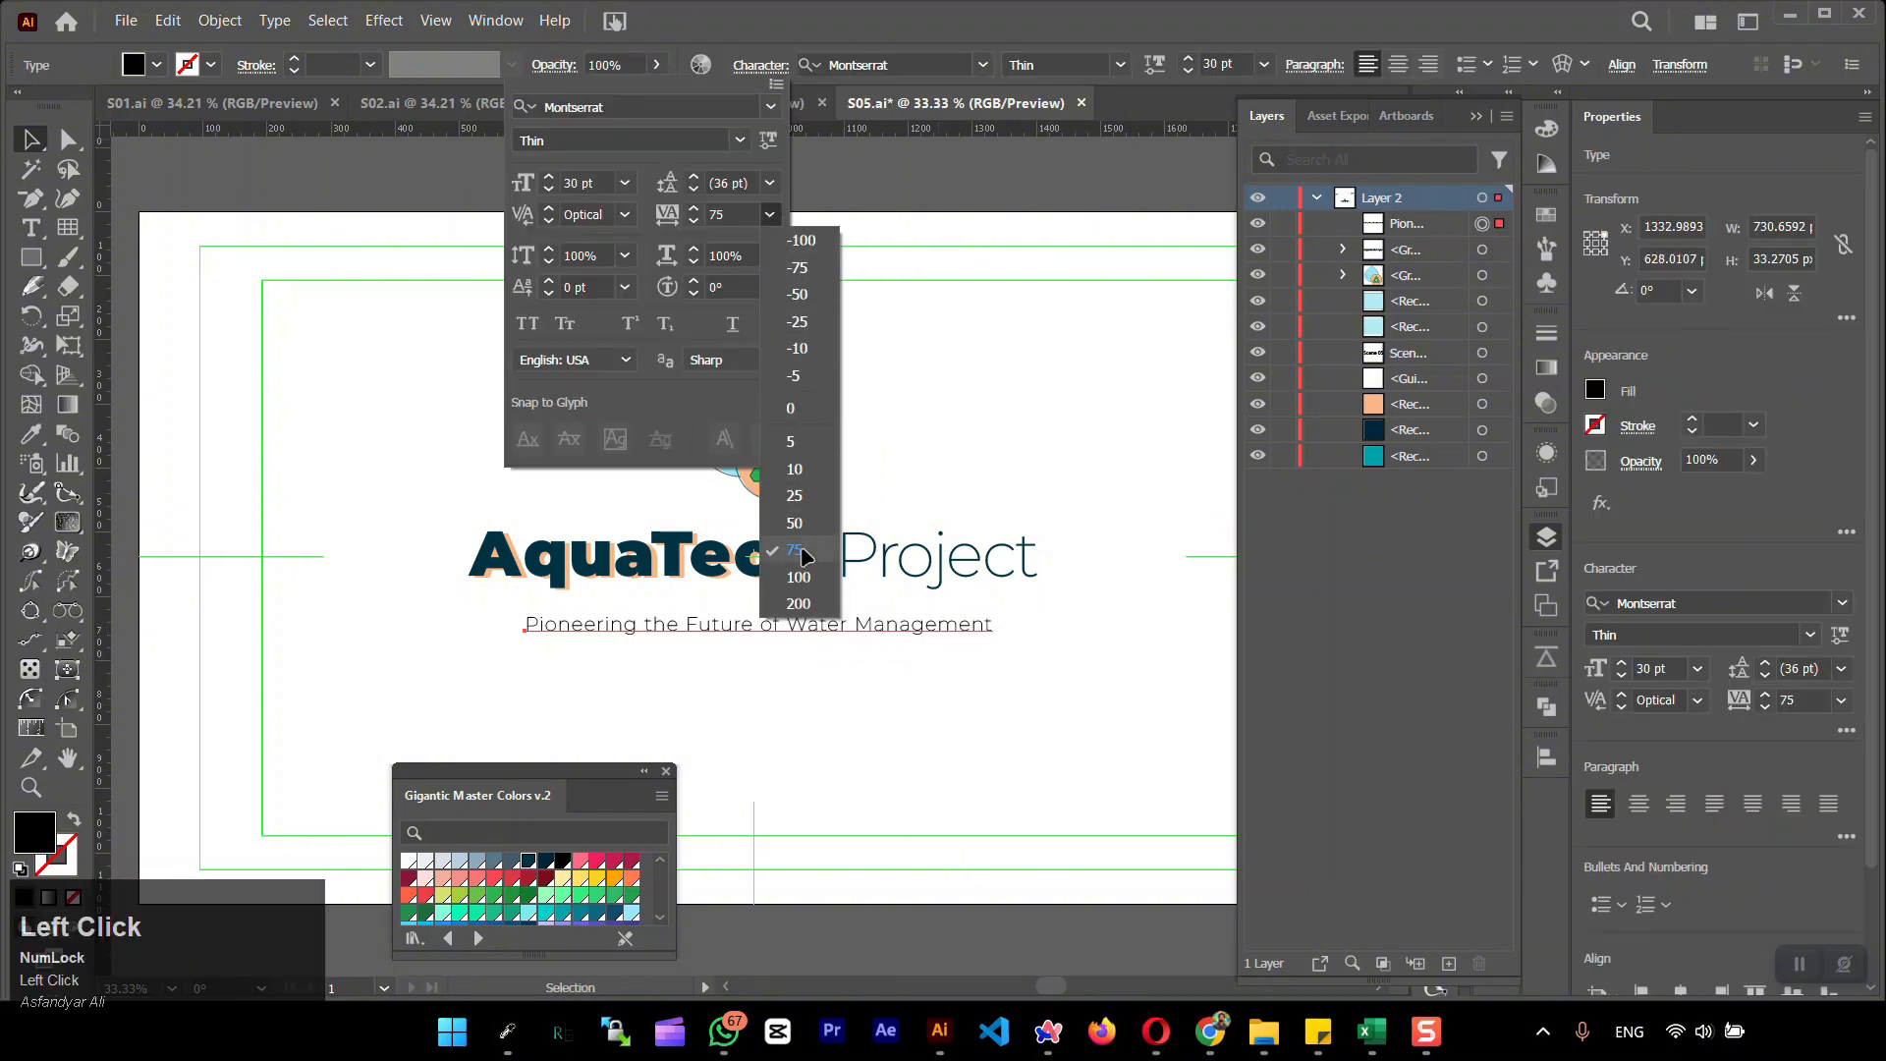
click(789, 582)
click(1104, 669)
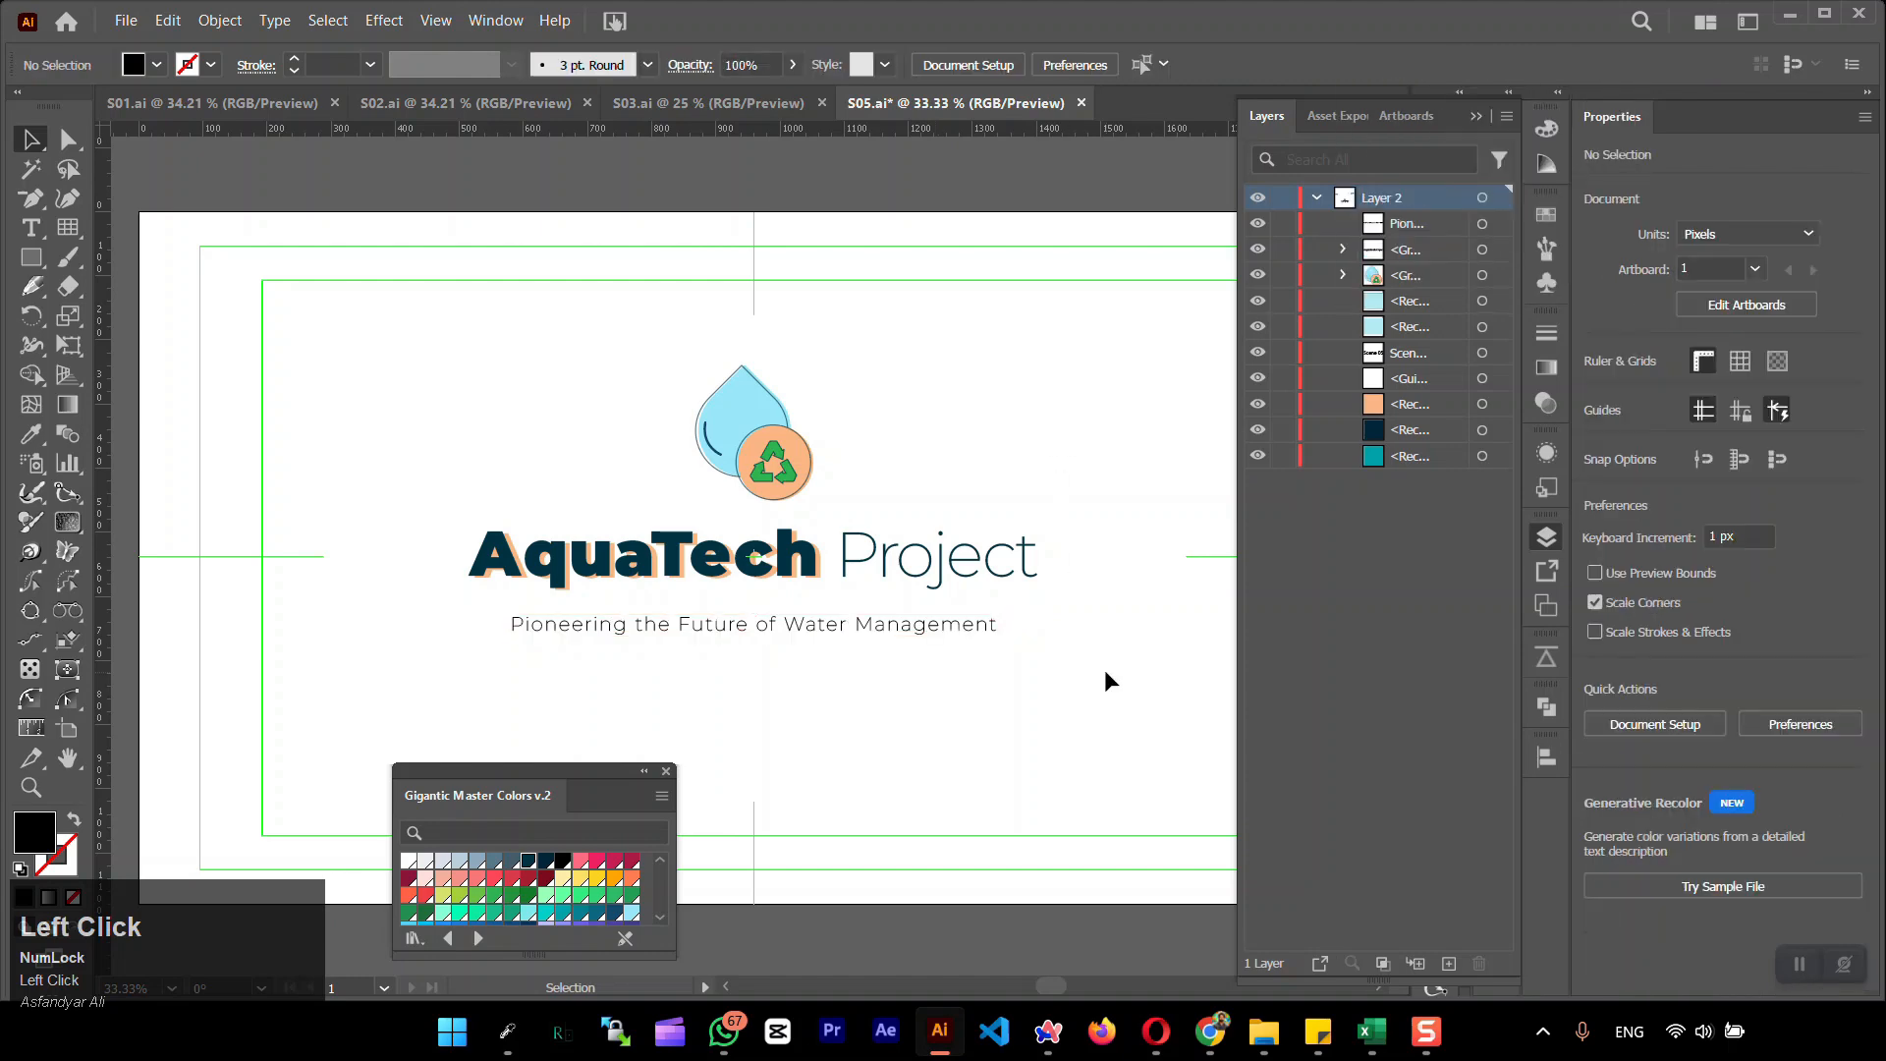
key(shift+f)
key(Escape)
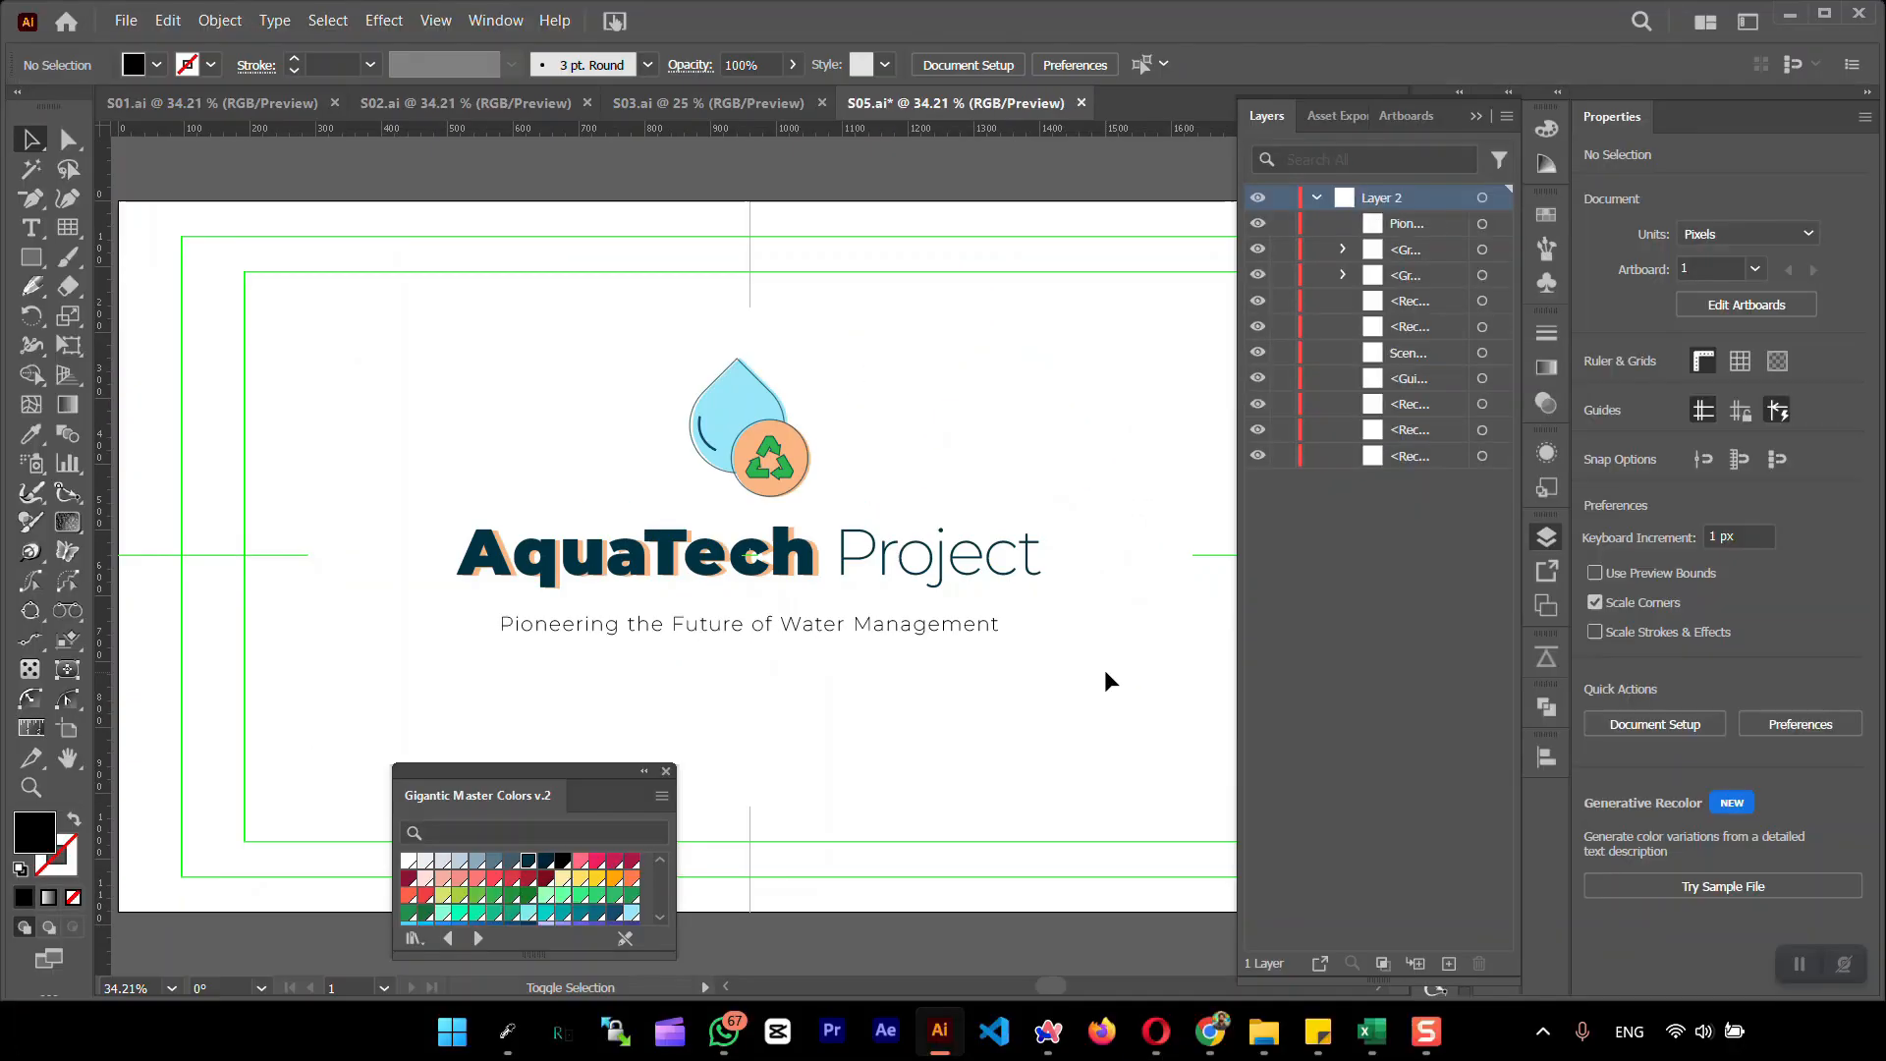
Center the drop icon, lettering and tagline together horizontally on the artboard
drag(362, 345, 1075, 718)
click(1683, 610)
click(1105, 639)
Recheck the horizontal centering of the lettering, drop icon and tagline by aligning them one at a time
click(808, 564)
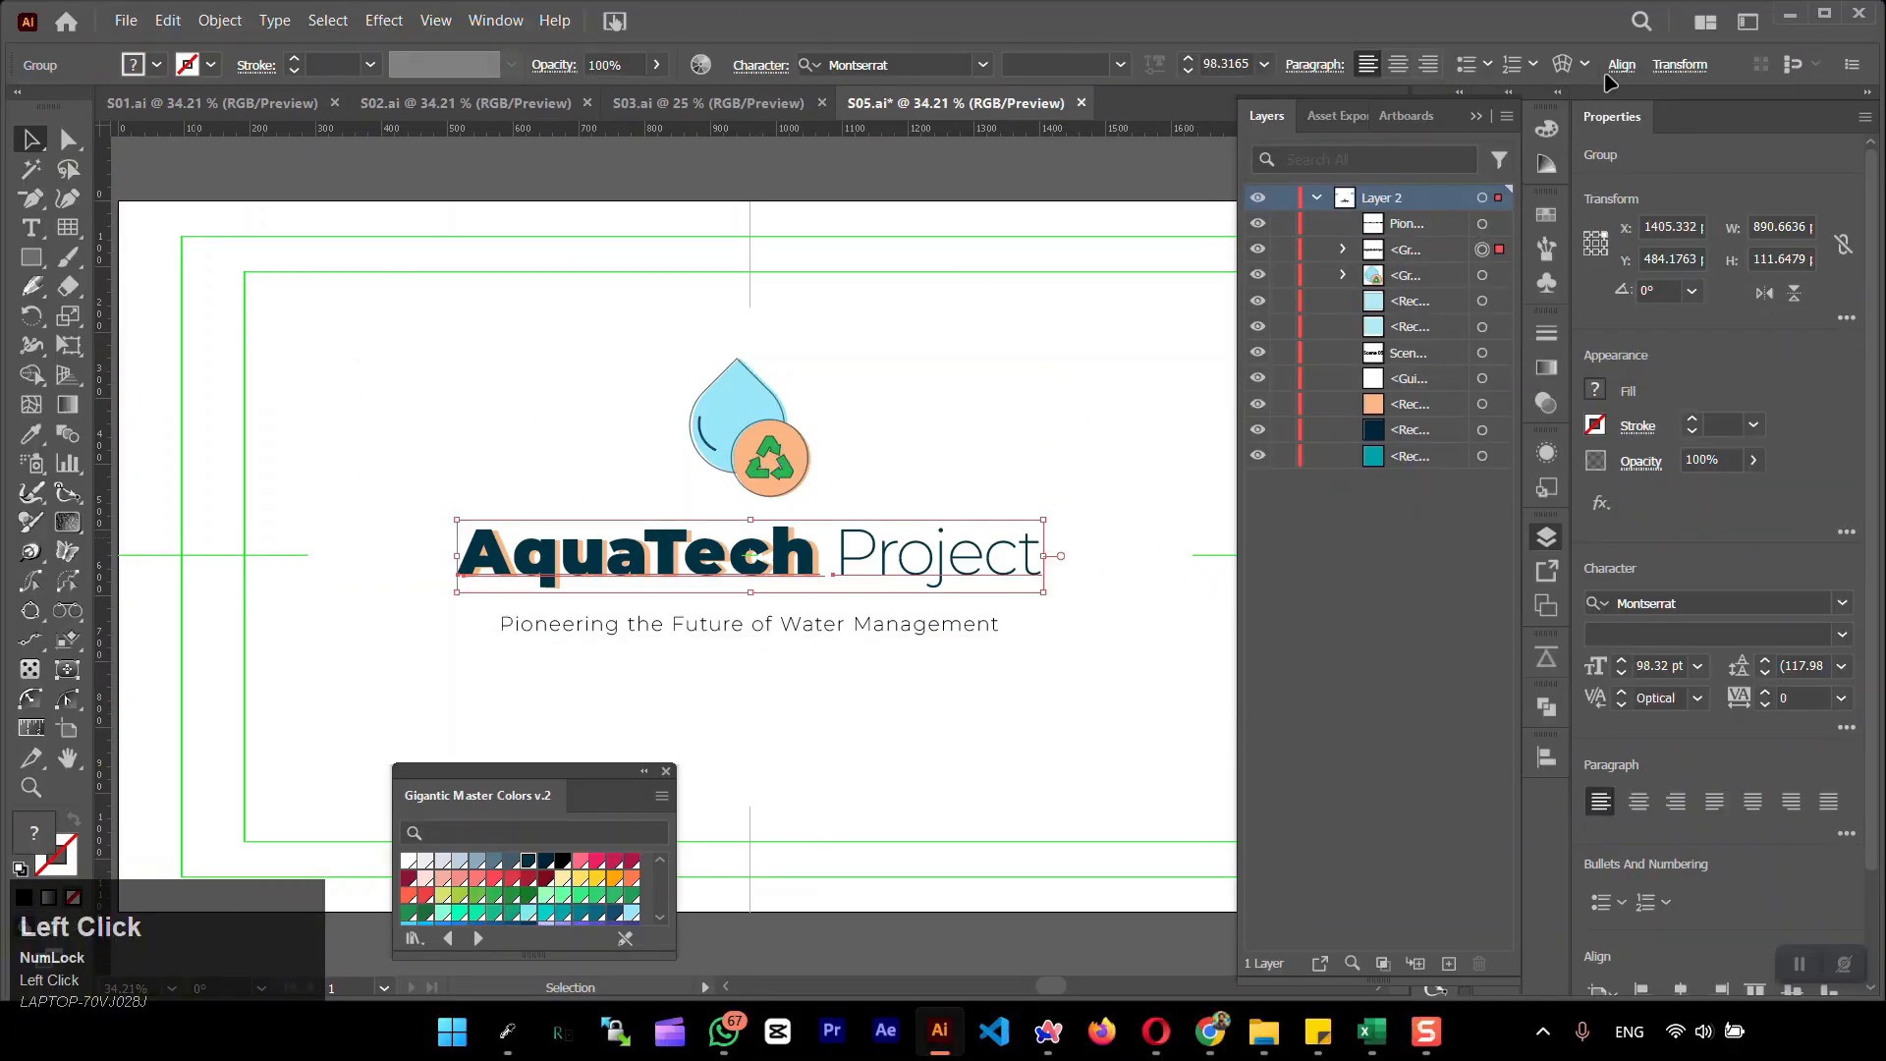
click(1621, 67)
click(693, 402)
click(945, 334)
click(904, 625)
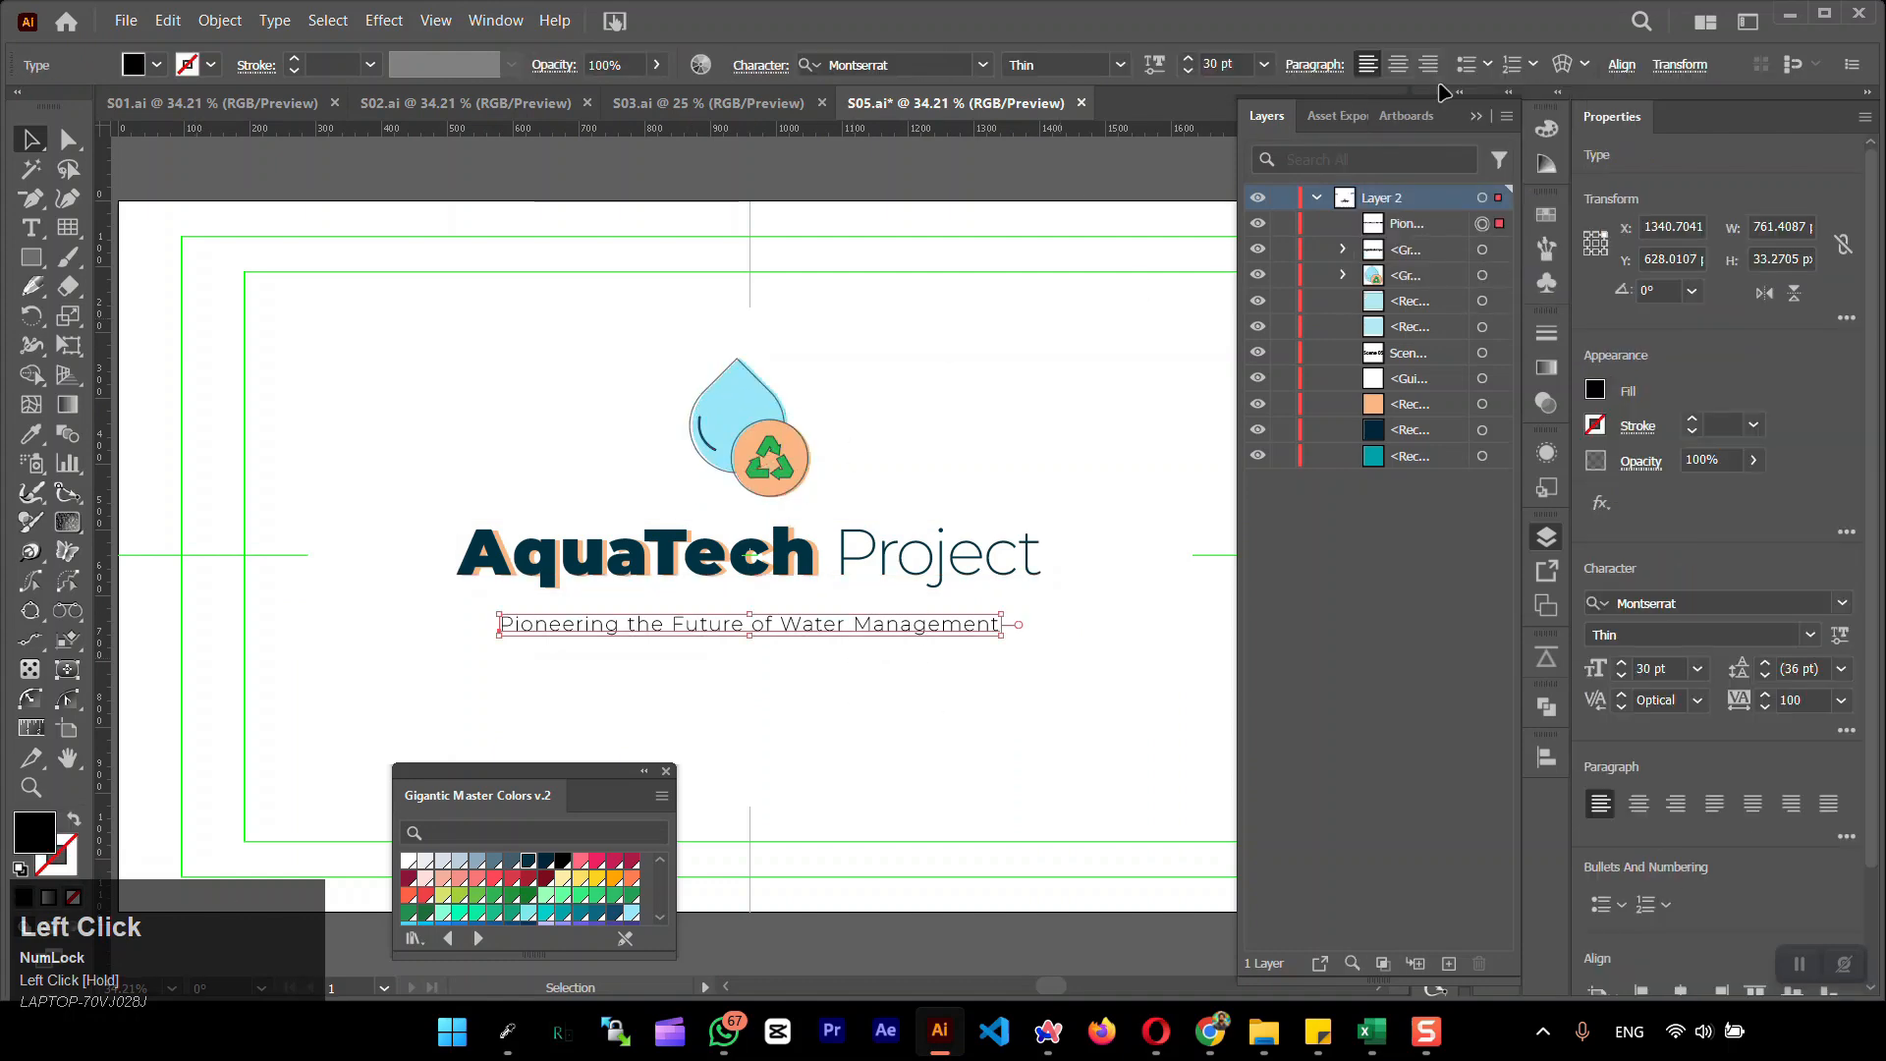
click(1619, 68)
click(1405, 137)
Nudge the drop icon, lettering and tagline down together and preview the artboard in full screen
click(482, 398)
drag(482, 399, 766, 643)
key(shift+Down)
key(shift+Down)
key(shift+Down)
key(shift+Down)
key(shift+Down)
key(shift+Down)
key(shift+Down)
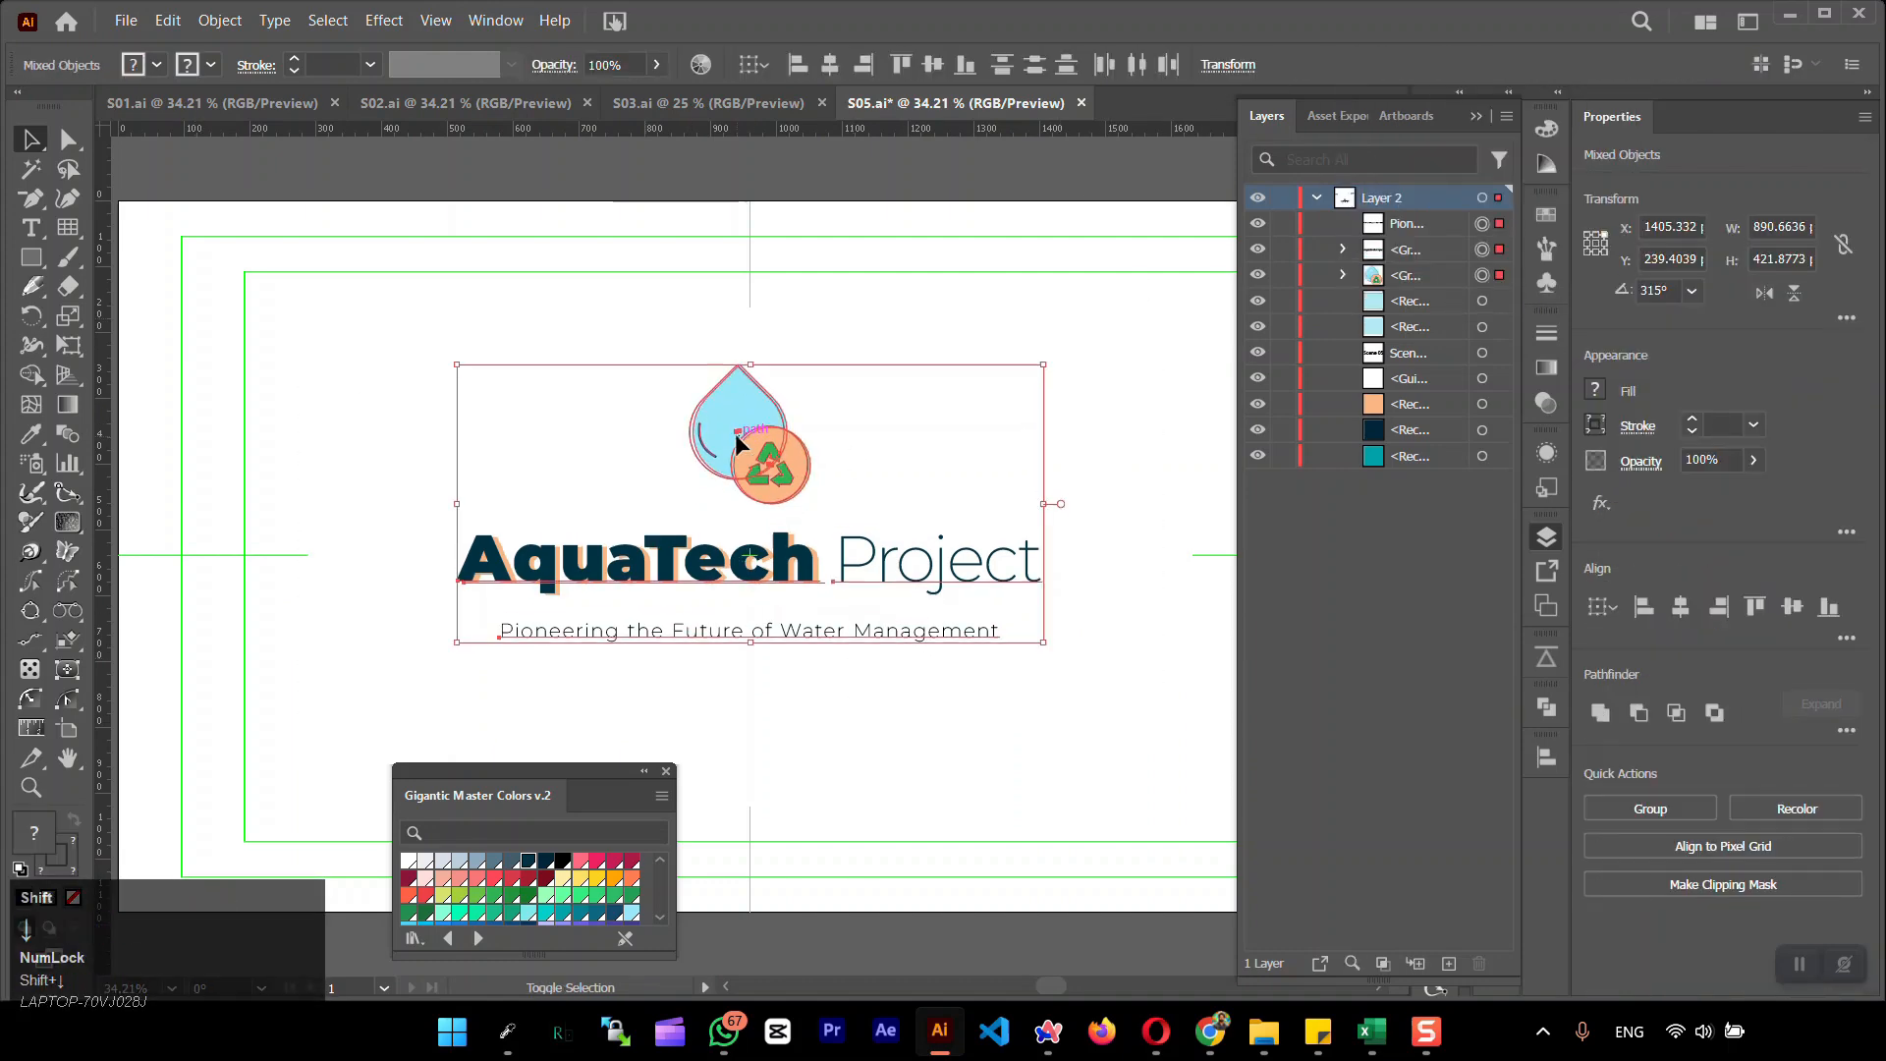
key(shift+Up)
key(shift+f)
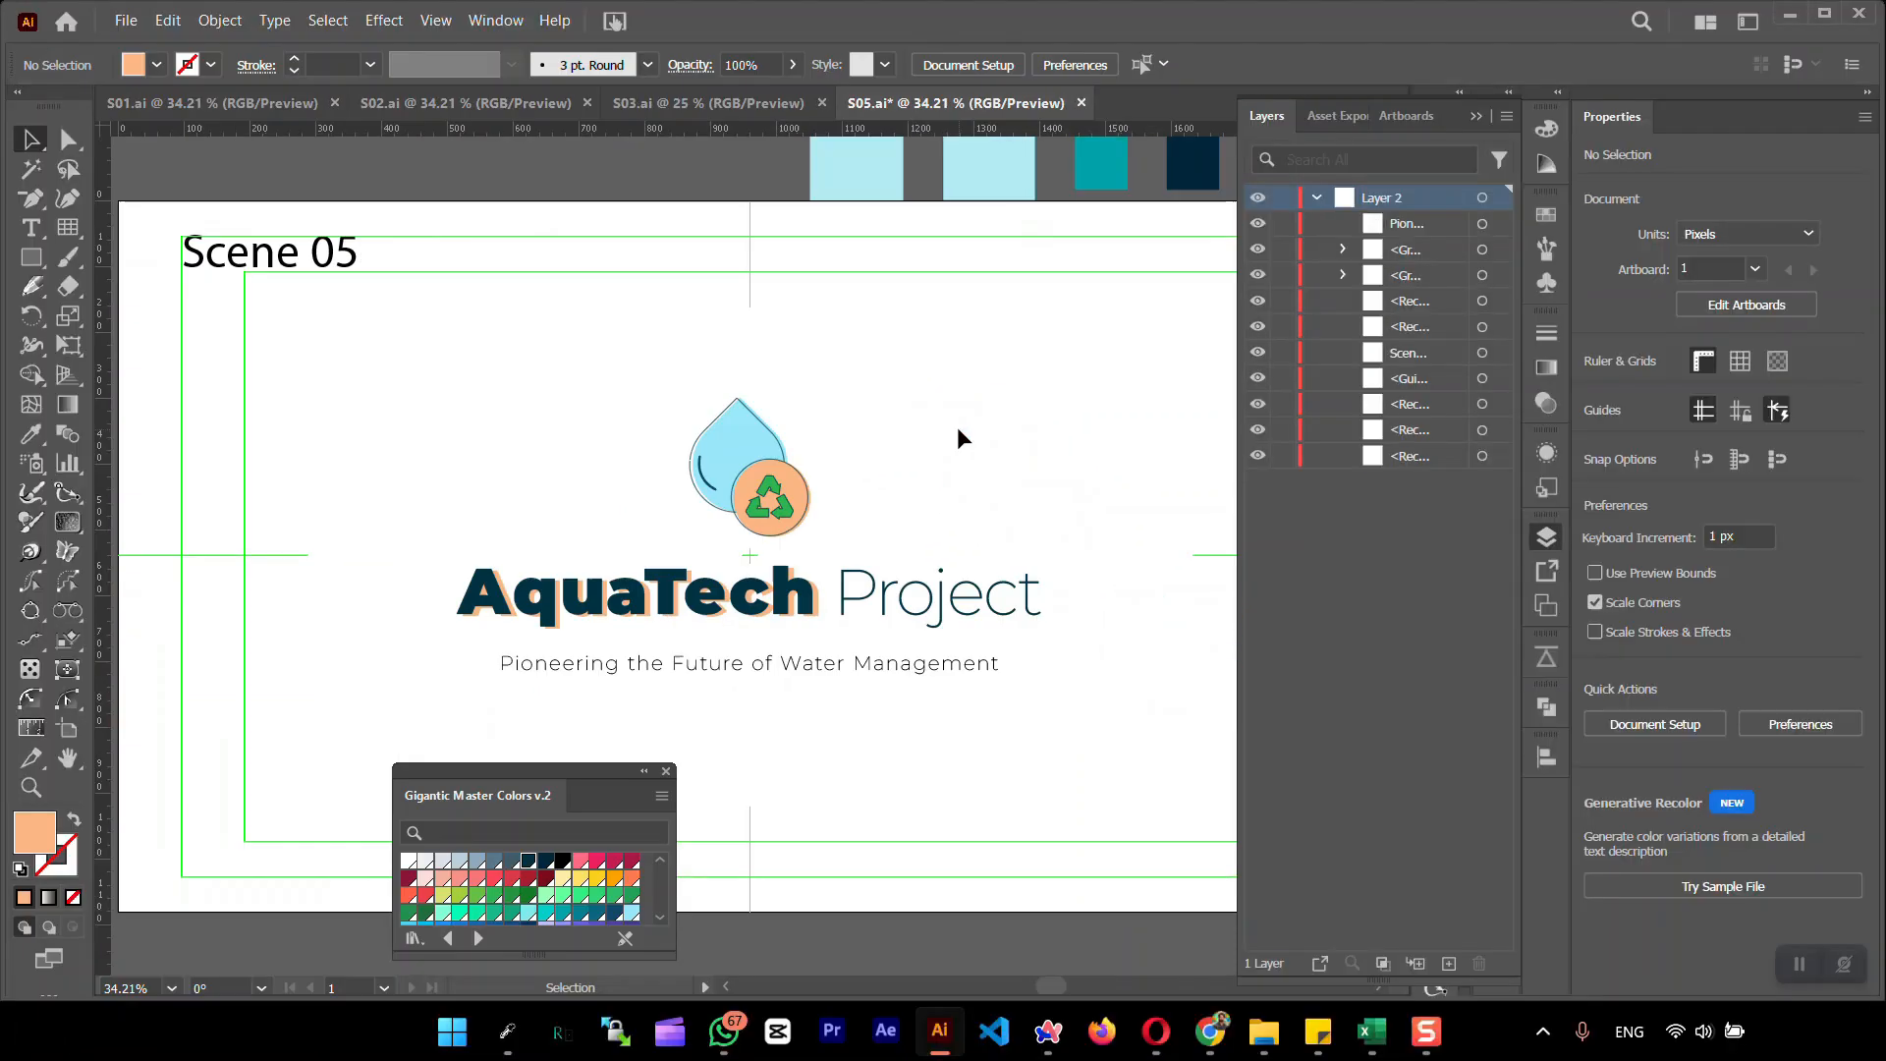
key(shift+f)
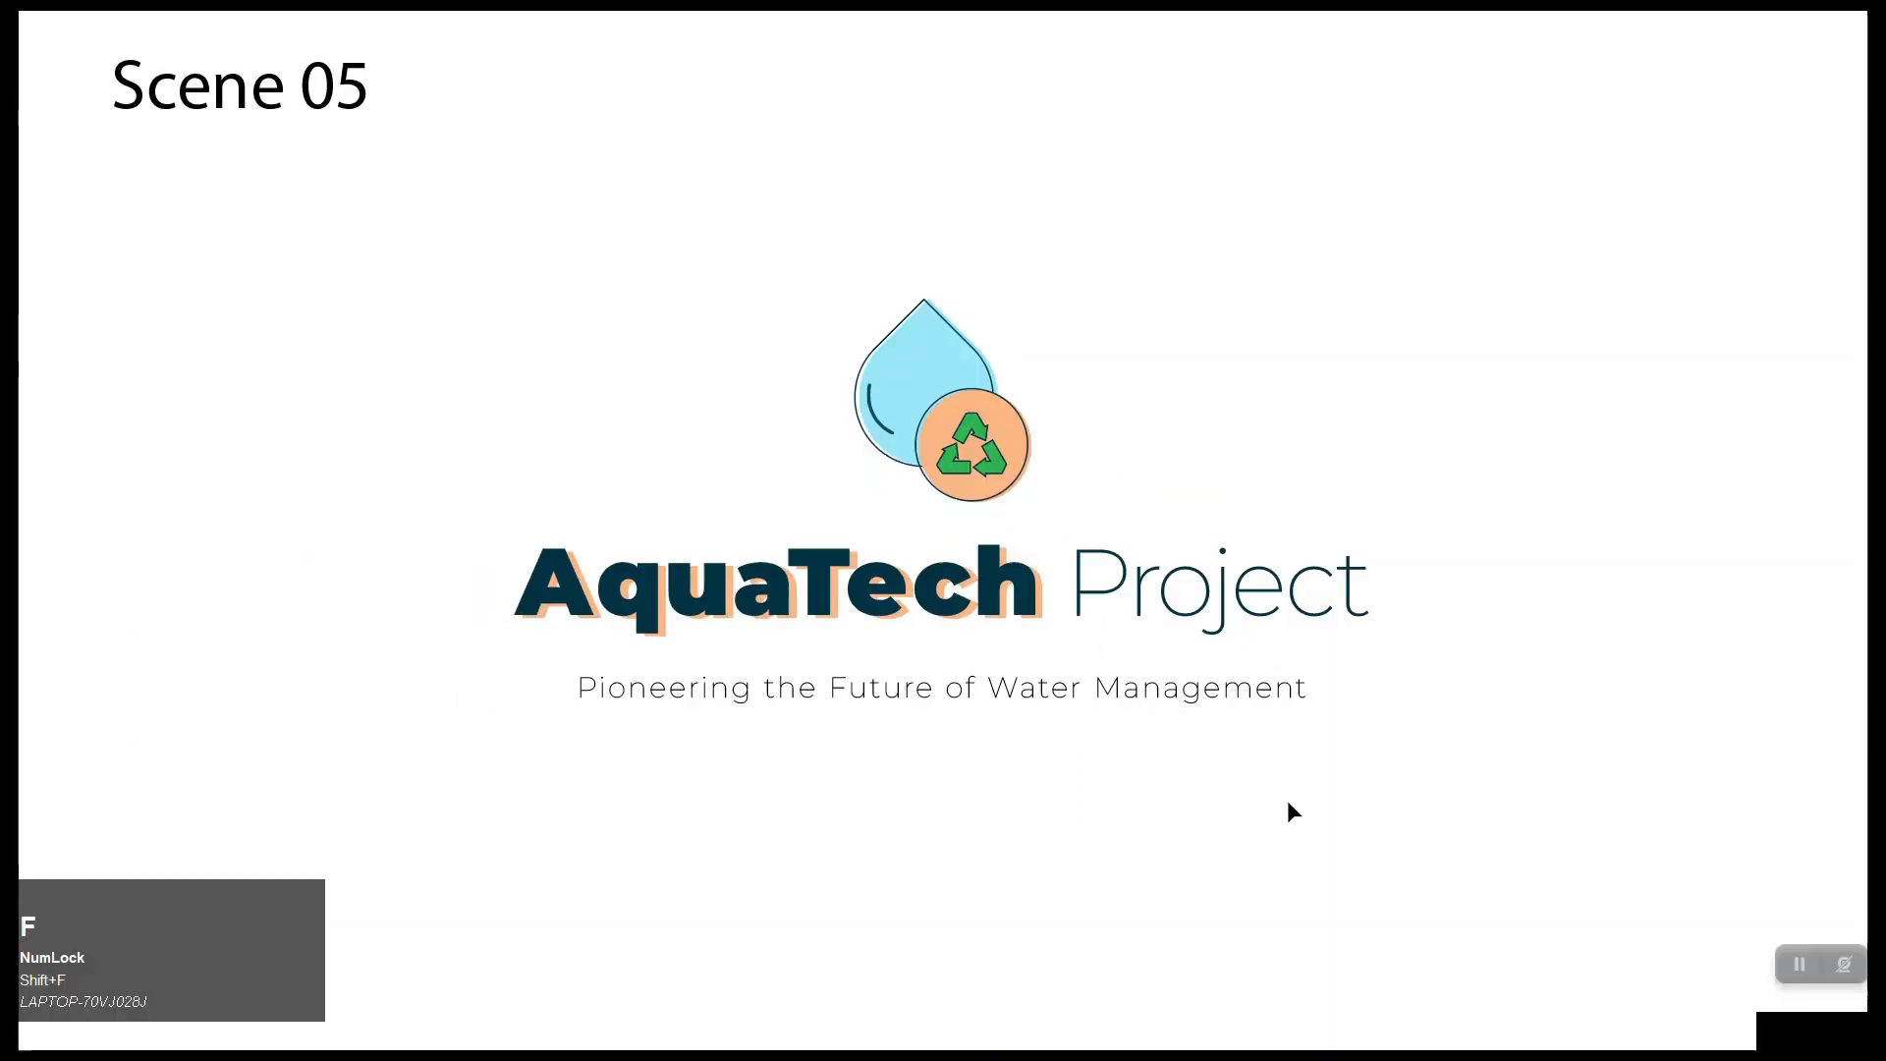